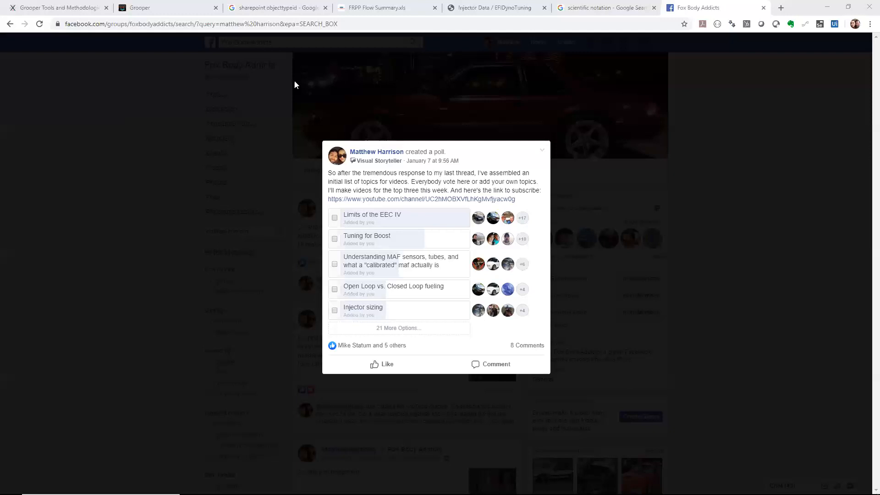
# Step: Open the EFIDynoTuning injector flow data page and look through the list of available Ford injectors
pyautogui.click(380, 8)
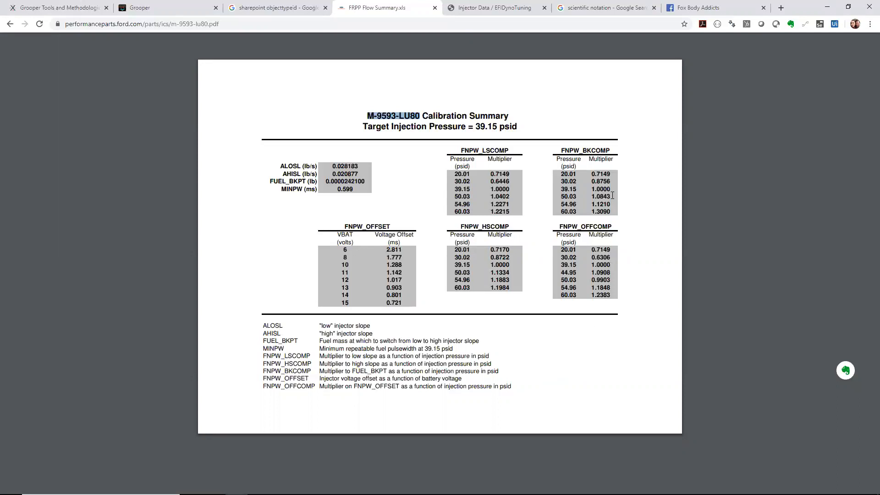
pyautogui.click(490, 7)
pyautogui.scroll(5, 447, 152)
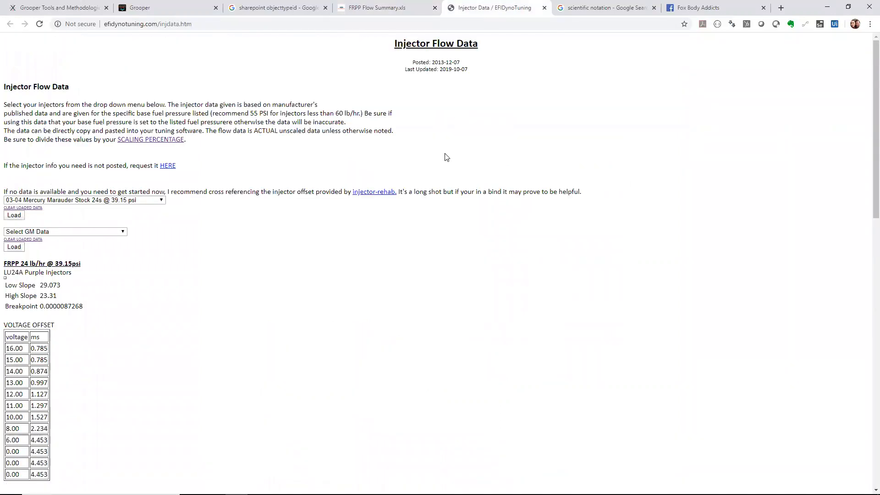
pyautogui.click(66, 202)
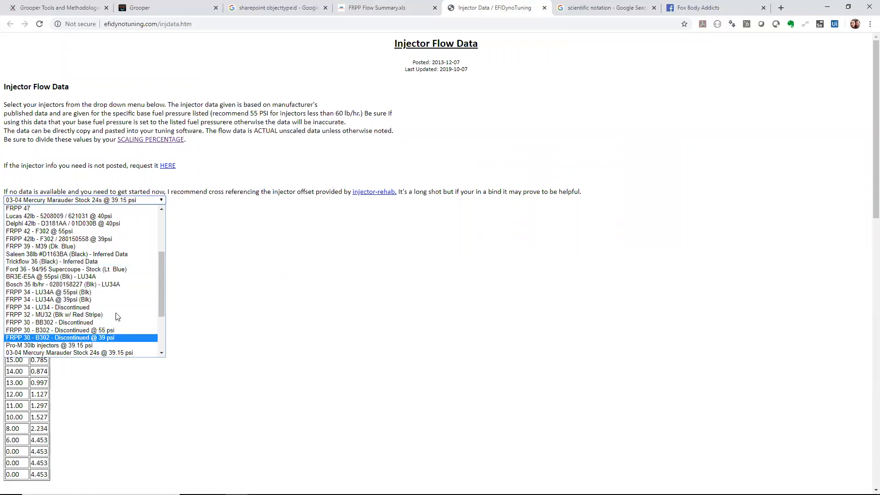
pyautogui.scroll(-3, 105, 328)
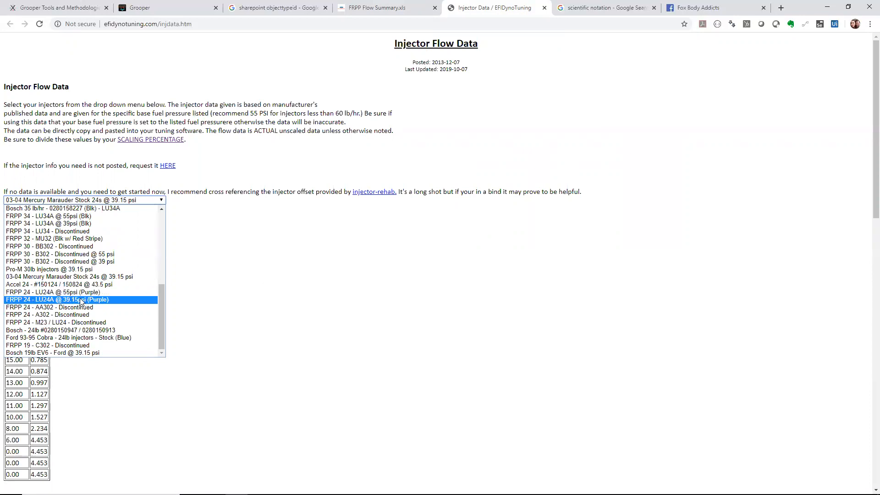
pyautogui.click(298, 326)
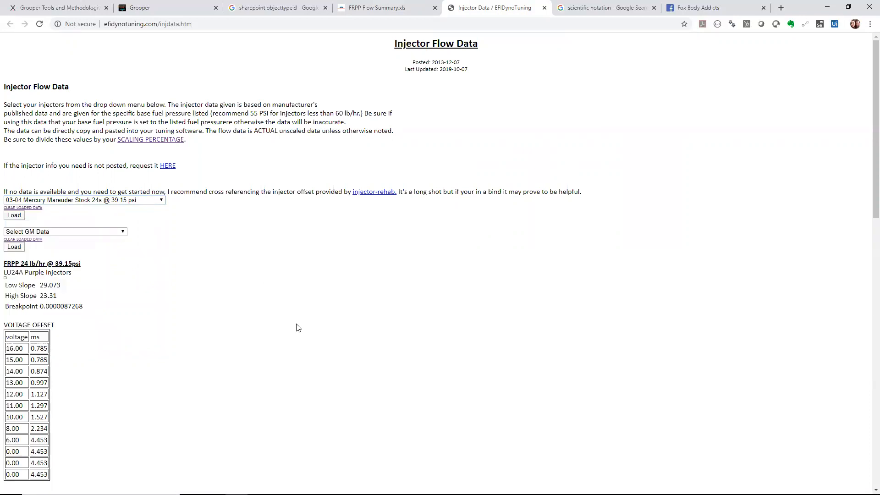
# Step: Compare the low slope, high slope and breakpoint entries of the LU24A purple and stock Mercury Marauder injectors
pyautogui.scroll(-3, 103, 321)
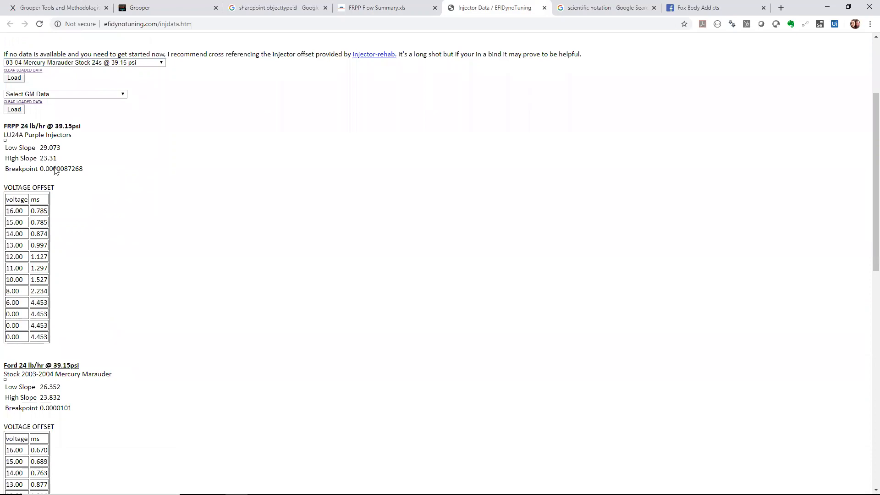
pyautogui.scroll(-1, 46, 137)
pyautogui.moveTo(6, 102); pyautogui.dragTo(67, 127)
pyautogui.click(56, 115)
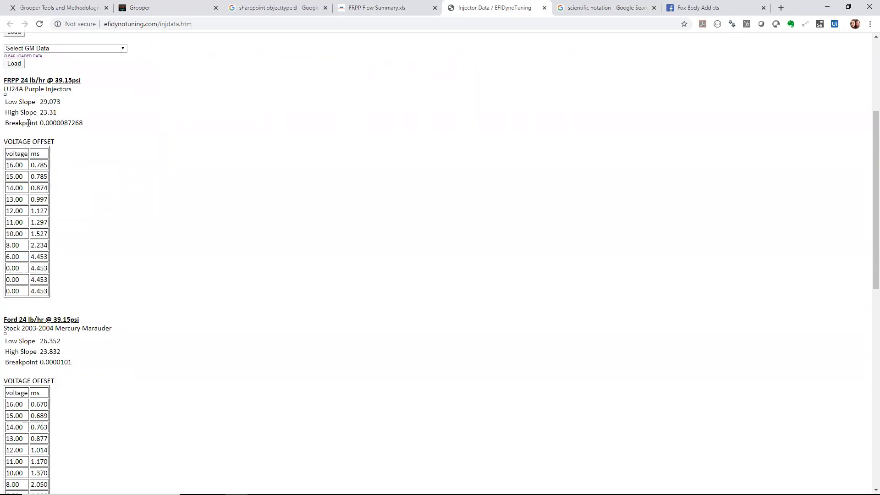
pyautogui.moveTo(6, 113); pyautogui.dragTo(57, 114)
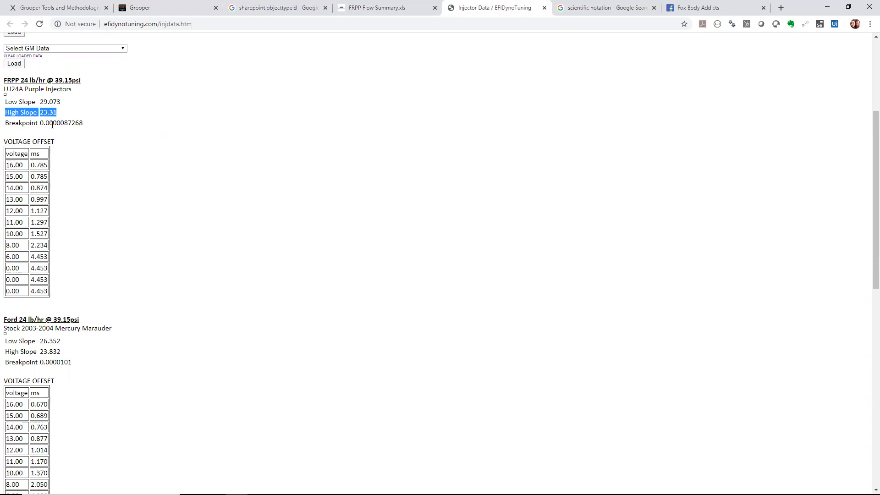
pyautogui.click(29, 120)
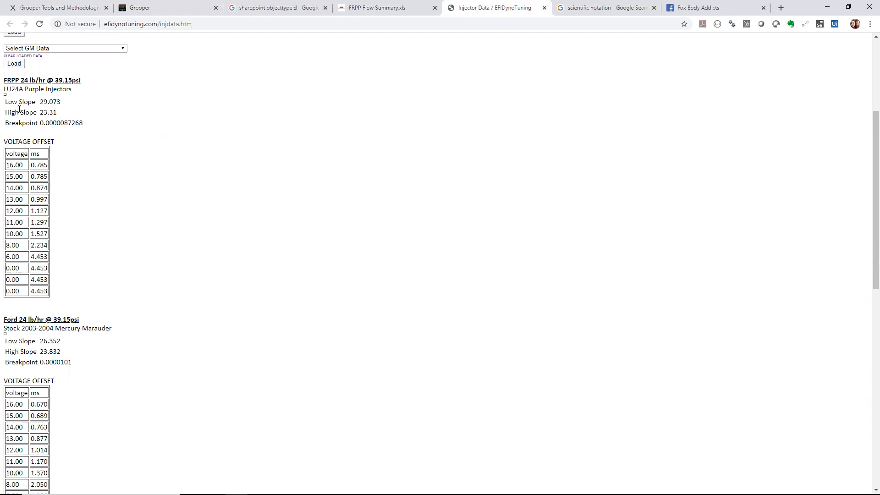
pyautogui.moveTo(41, 113); pyautogui.dragTo(64, 112)
pyautogui.moveTo(42, 351); pyautogui.dragTo(69, 356)
pyautogui.moveTo(44, 102); pyautogui.dragTo(62, 102)
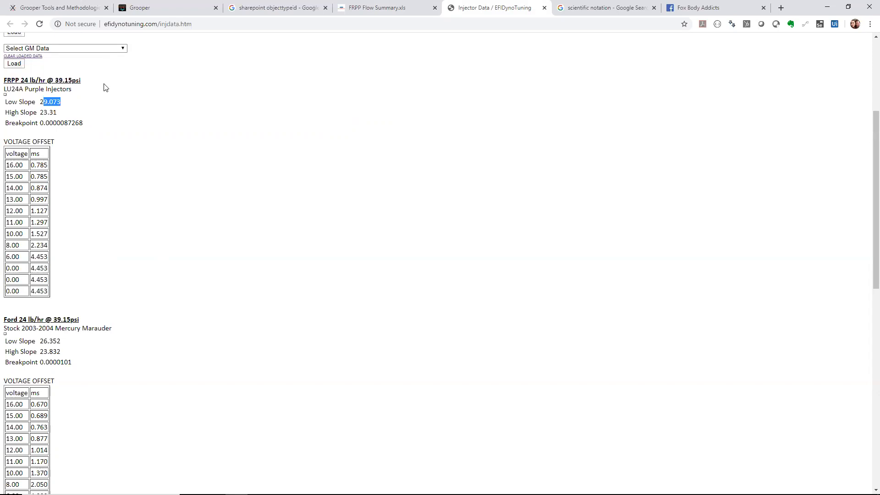
# Step: Recheck which FRPP injectors the Ford injector list offers
pyautogui.scroll(2, 104, 87)
pyautogui.click(91, 108)
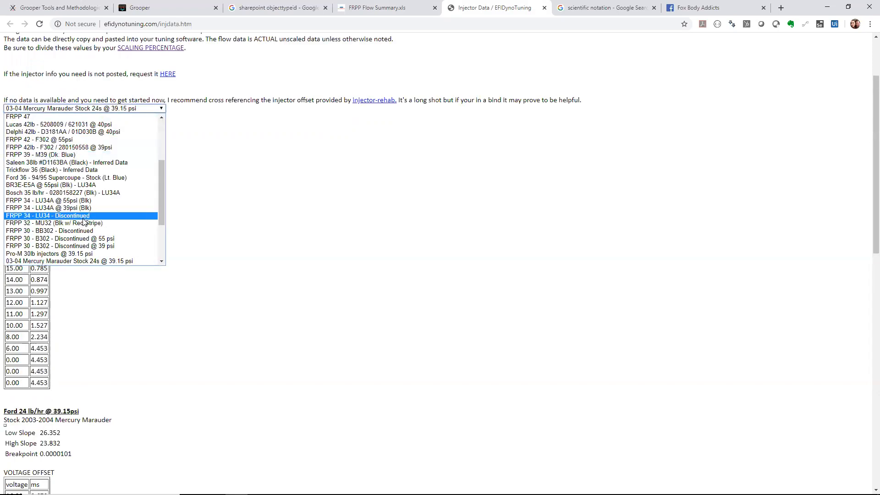
pyautogui.click(214, 242)
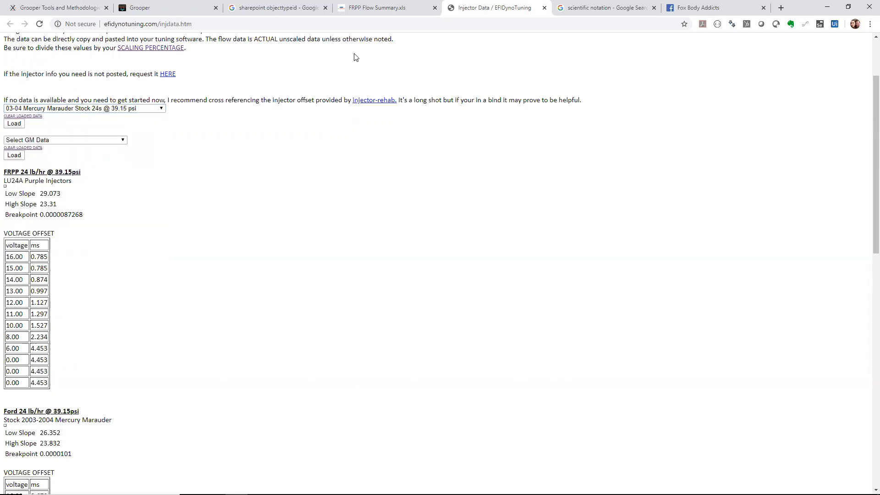
# Step: Examine the ALOSL, AHISL and FUEL_BKPT values in Ford's M-9593-LU80 calibration summary
pyautogui.click(372, 11)
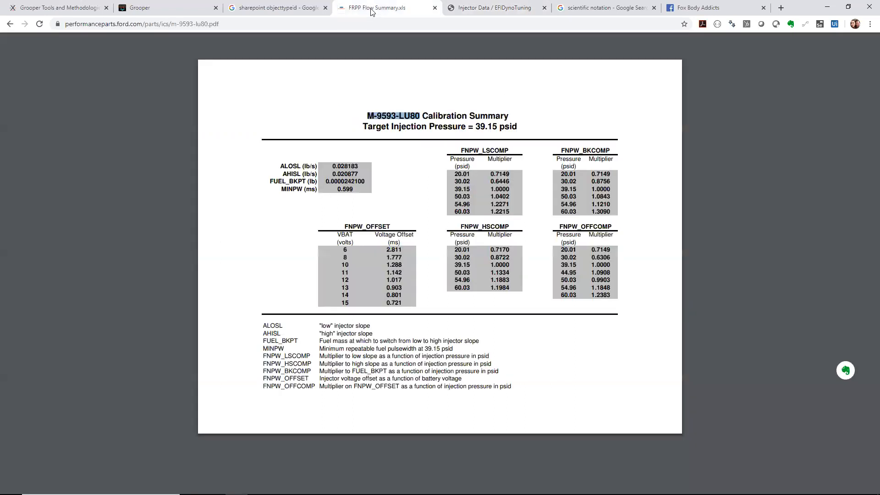
pyautogui.click(425, 115)
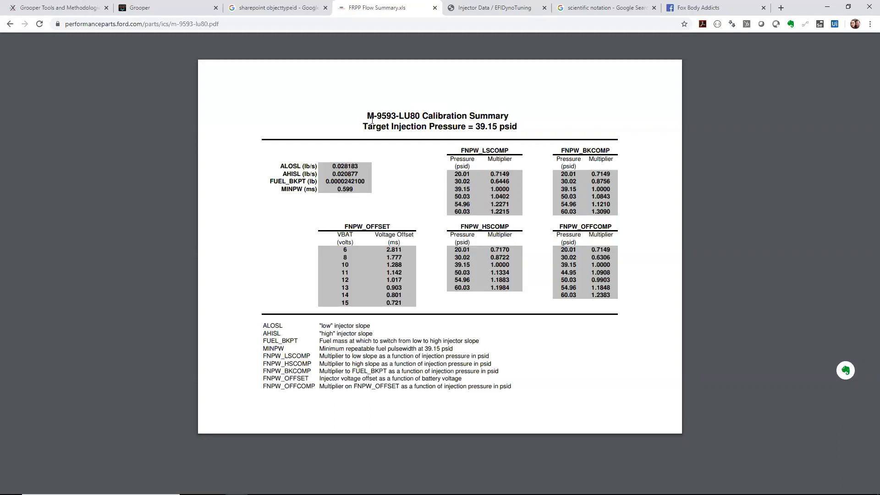
pyautogui.moveTo(331, 166); pyautogui.dragTo(393, 164)
pyautogui.click(334, 174)
pyautogui.moveTo(332, 174); pyautogui.dragTo(366, 182)
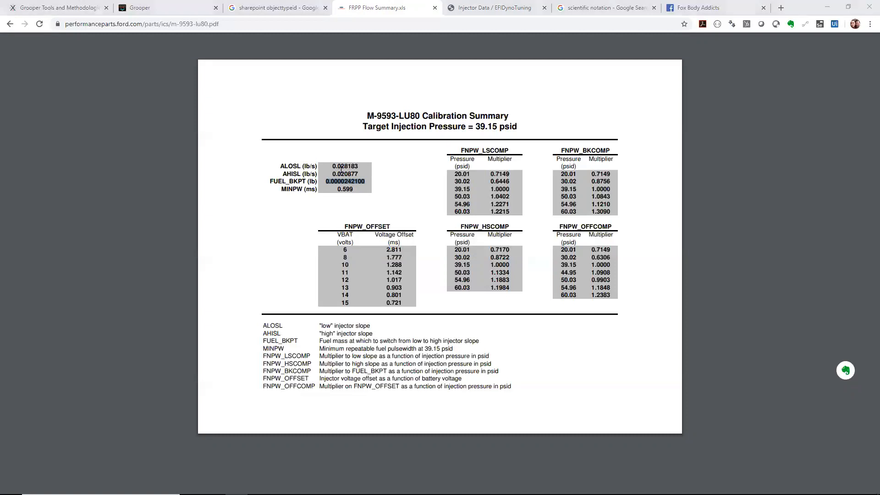
# Step: Switch to Binary Editor, open the Fuel - Injector scalars and select the Injector Low Slope value
pyautogui.hotkey('alt', 'Tab')
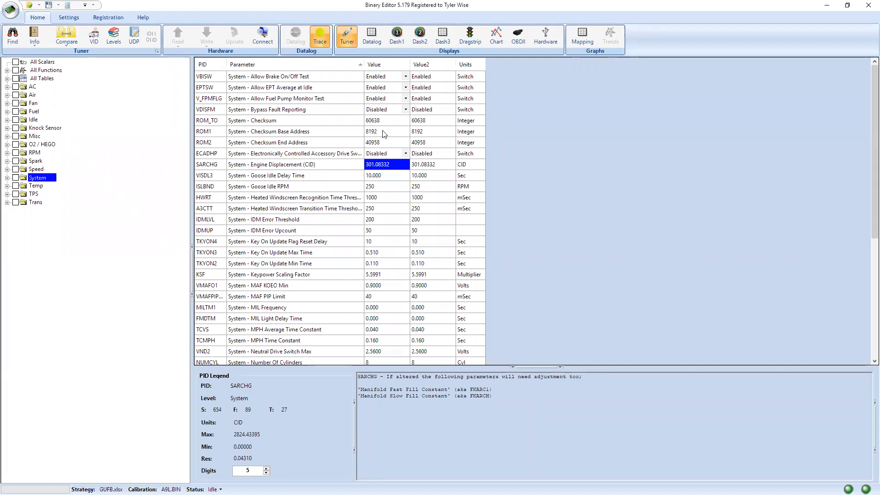
pyautogui.click(7, 111)
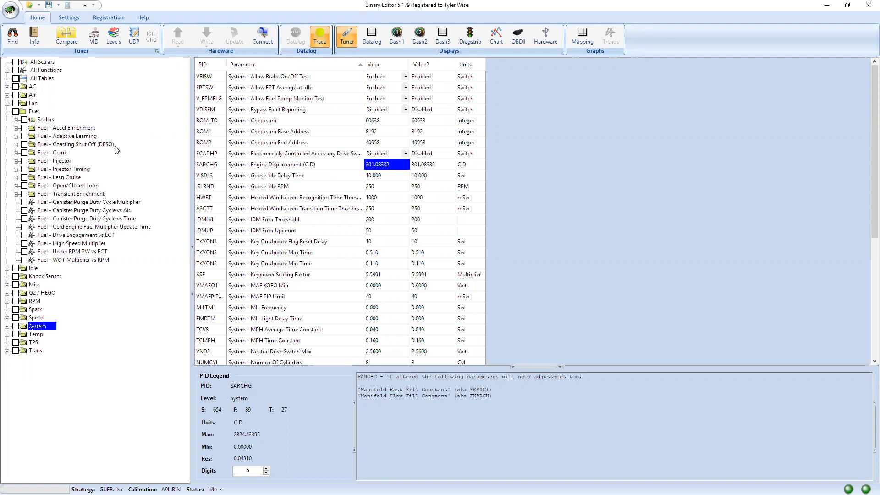
pyautogui.click(16, 161)
pyautogui.click(57, 169)
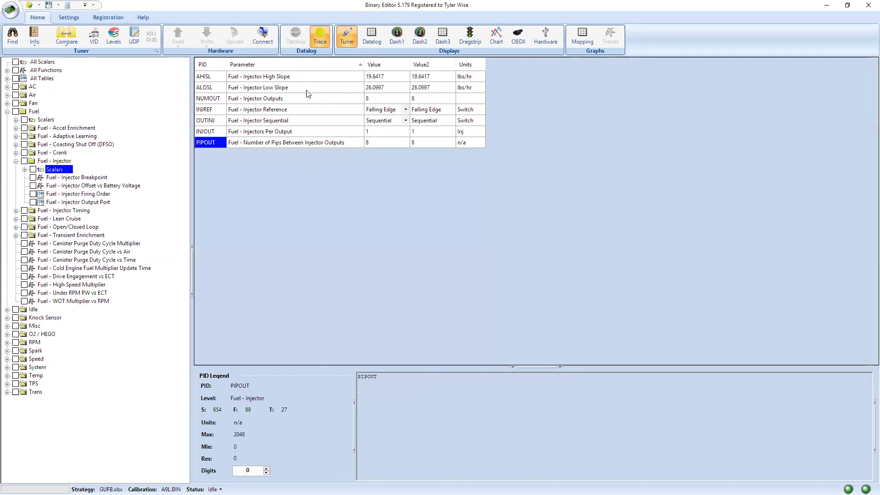
pyautogui.click(309, 89)
pyautogui.click(395, 89)
# Step: Compare the low slope units in the calibration summary with the units used in Binary Editor
pyautogui.hotkey('alt', 'Tab')
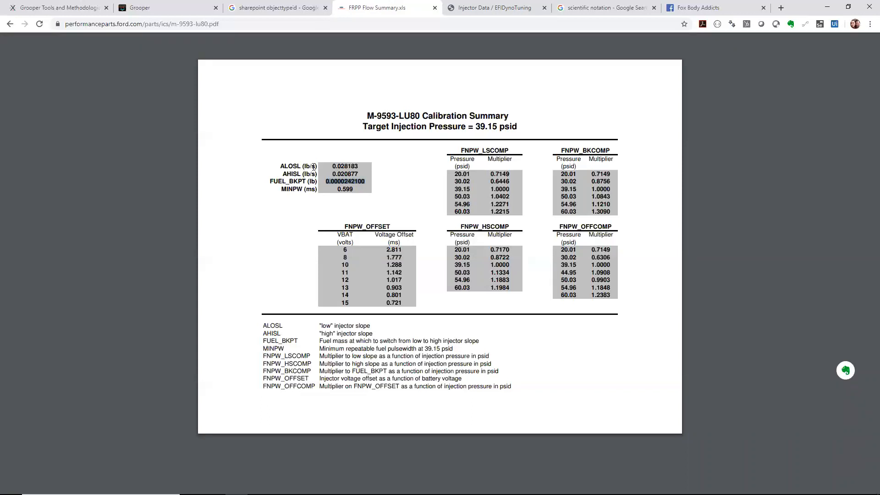
pyautogui.hotkey('alt', 'Tab')
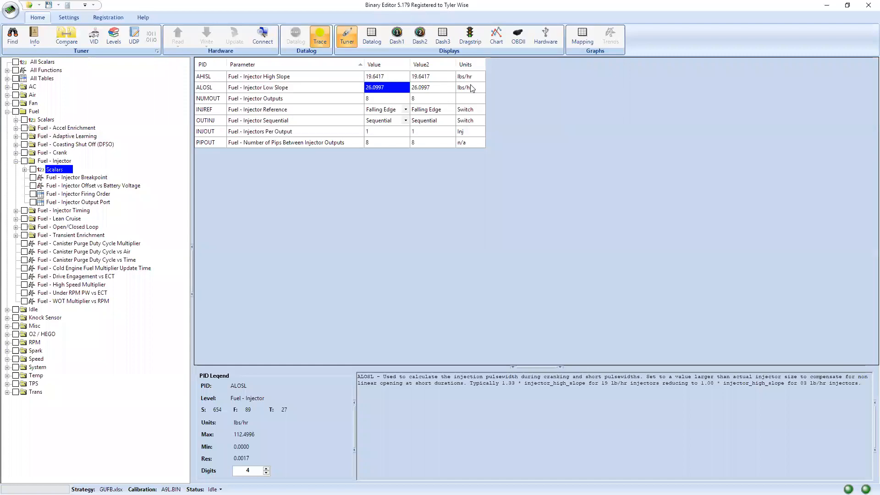
pyautogui.hotkey('alt', 'Tab')
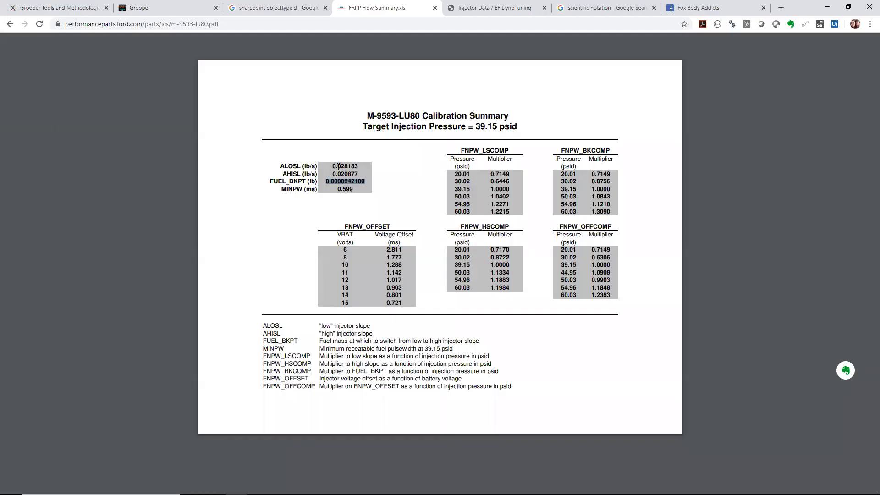
# Step: Open Calculator and convert the ALOSL value to lbs/hr by multiplying 0.028183 by 3600
pyautogui.doubleClick(354, 164)
pyautogui.press('super')
pyautogui.write('calc')
pyautogui.press('Return')
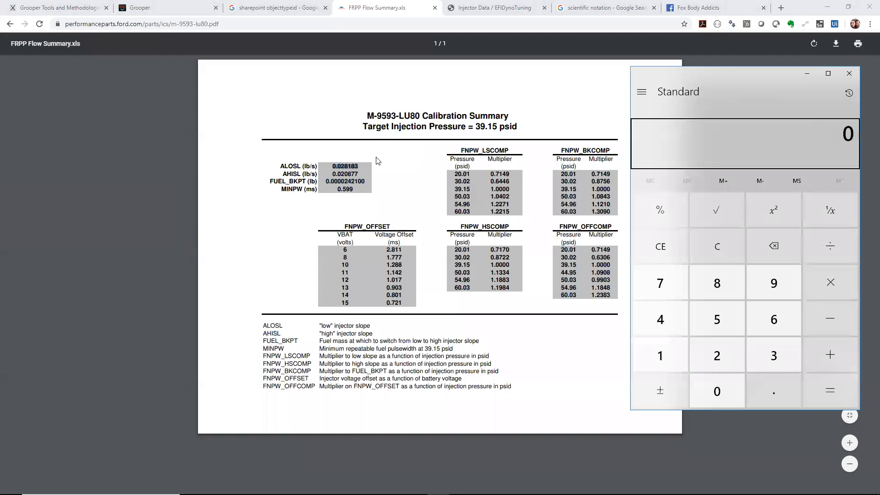
pyautogui.write('.')
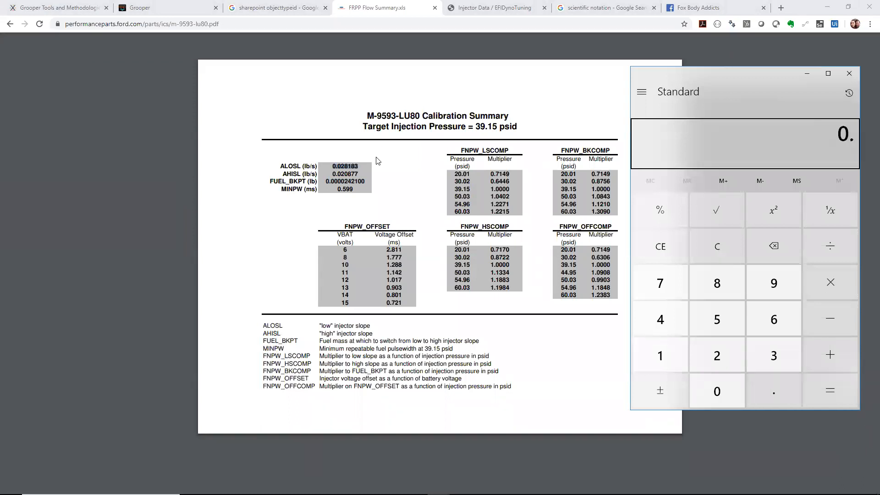
pyautogui.write('028183*3600')
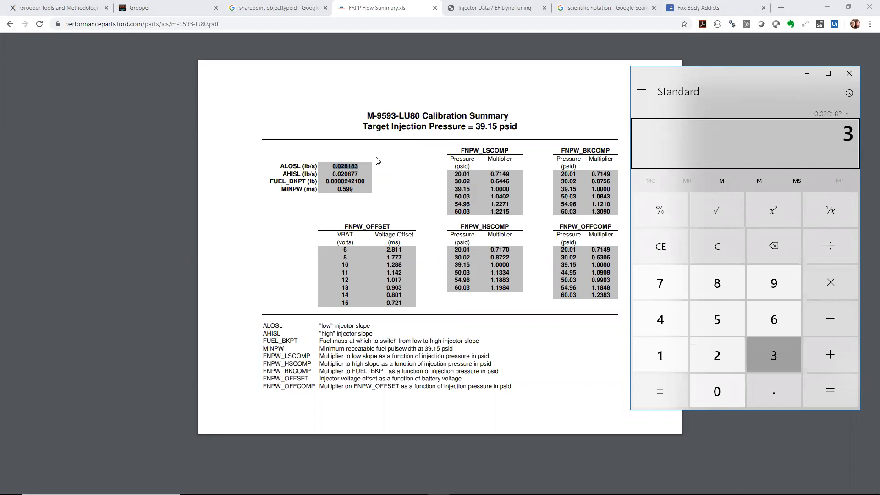
pyautogui.press('Return')
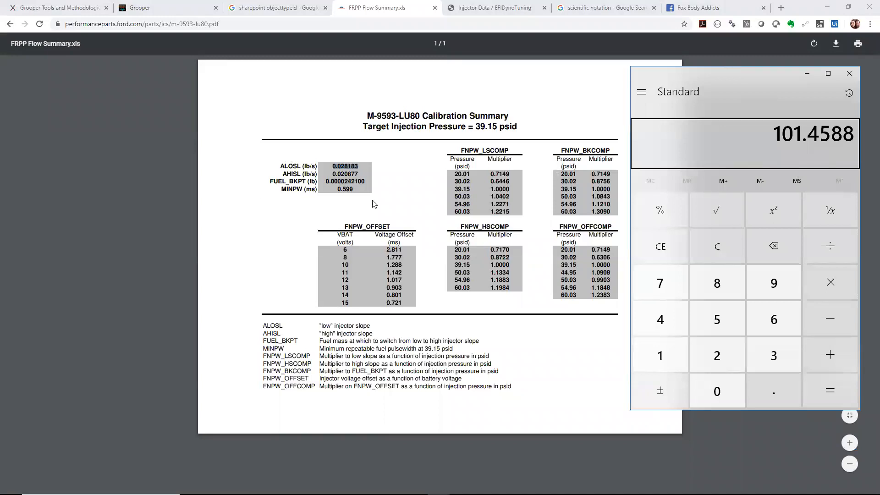
# Step: Return to Binary Editor and set the Fuel - Injector Low Slope value to 101.458 lbs/hr
pyautogui.click(471, 174)
pyautogui.hotkey('alt', 'Tab')
pyautogui.press('Tab')
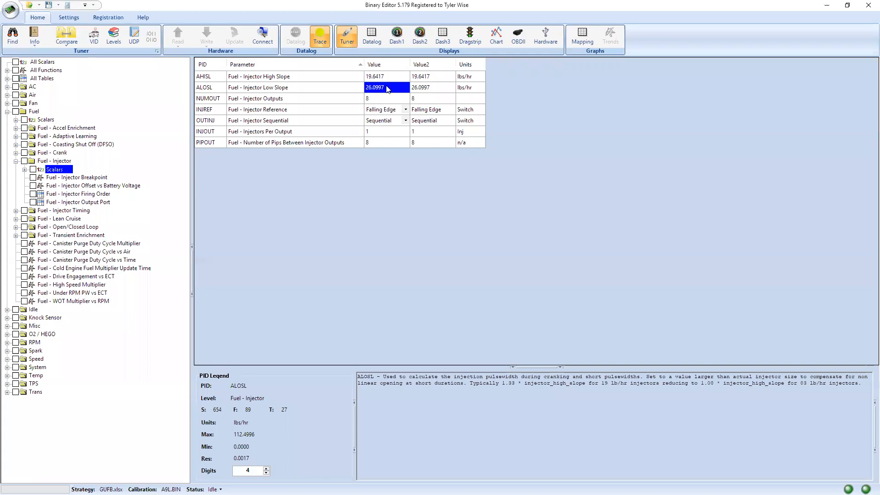
pyautogui.hotkey('alt', 'Tab')
pyautogui.hotkey('alt', 'Tab')
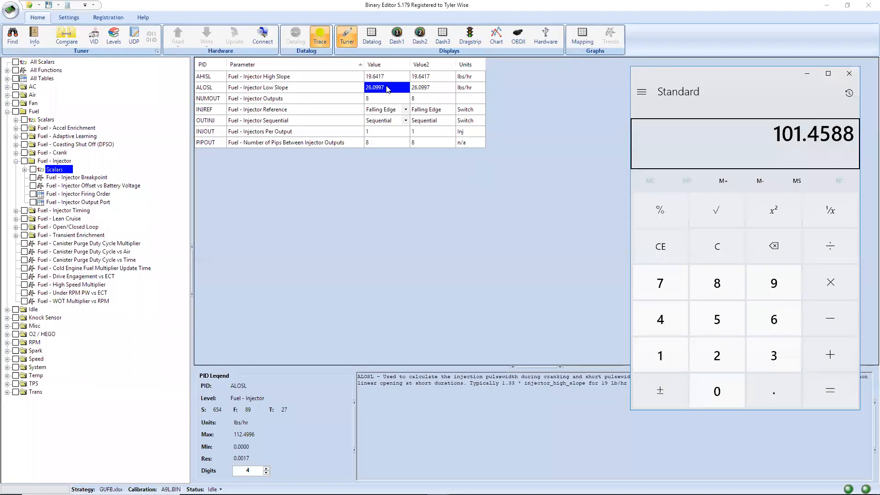
pyautogui.hotkey('alt', 'Tab')
pyautogui.write('101.458')
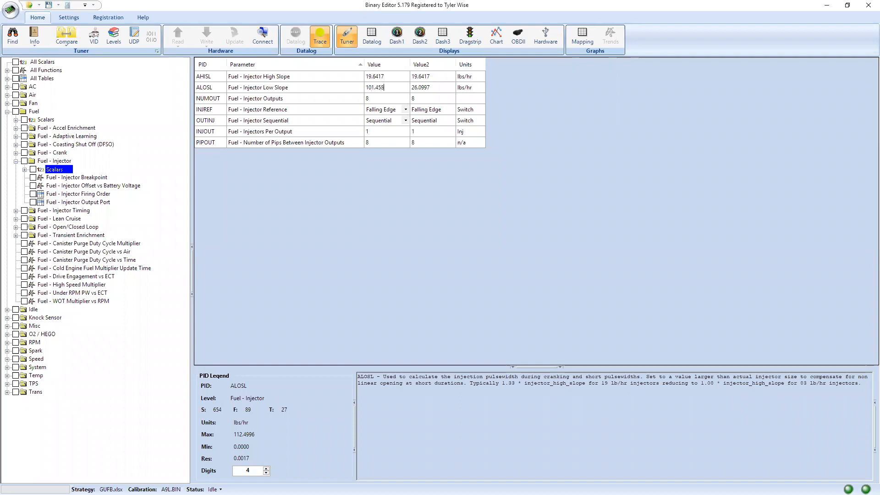
pyautogui.click(394, 76)
# Step: Switch to Calculator over the calibration summary and convert the AHISL value to lbs/hr by multiplying 0.020877 by 3600
pyautogui.hotkey('alt', 'Tab')
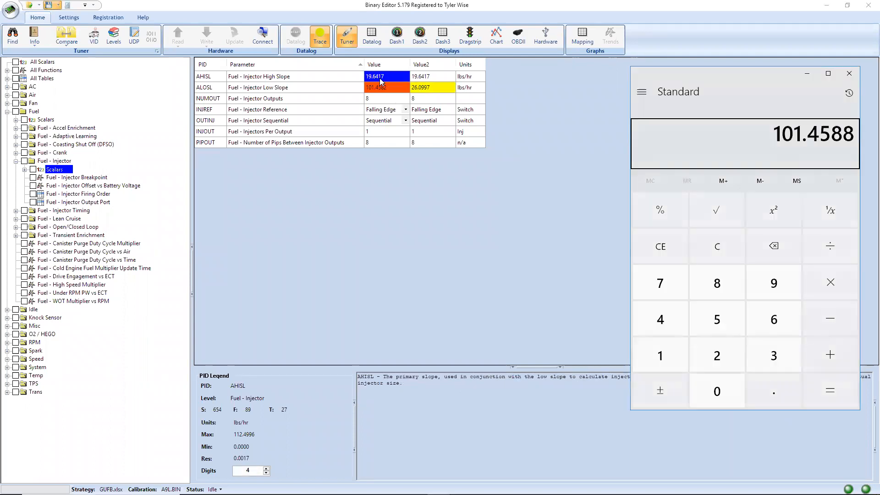
pyautogui.hotkey('alt', 'Tab')
pyautogui.press('Tab')
pyautogui.hotkey('alt', 'Tab')
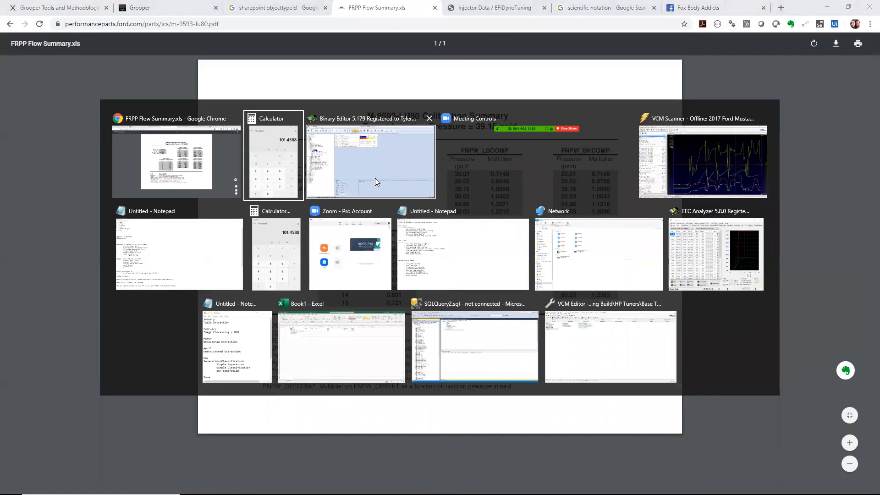
pyautogui.click(738, 240)
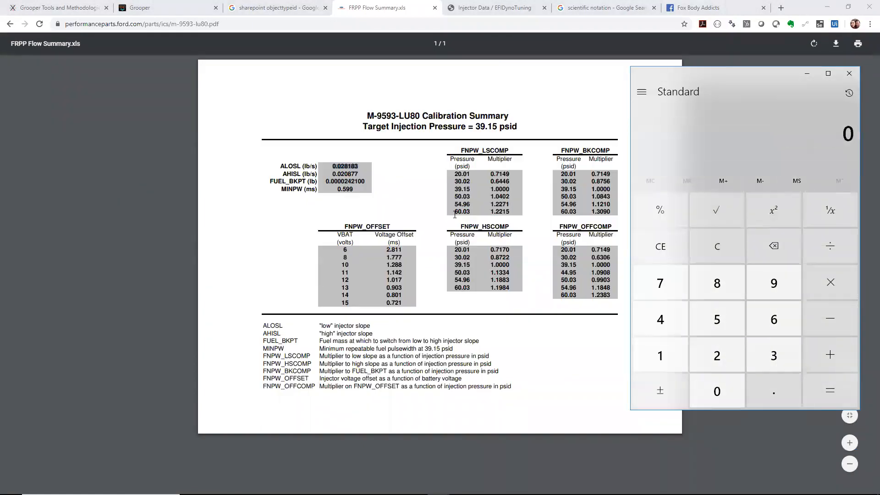
pyautogui.write('.020877*360')
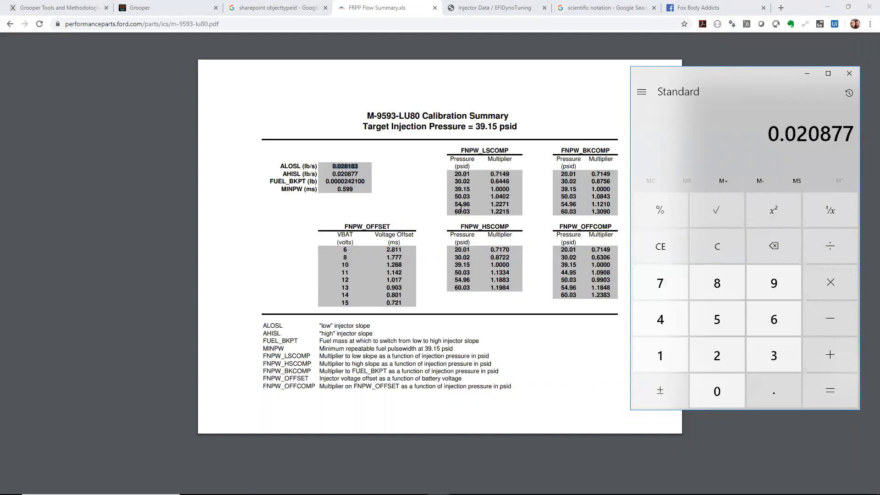
pyautogui.press('Return')
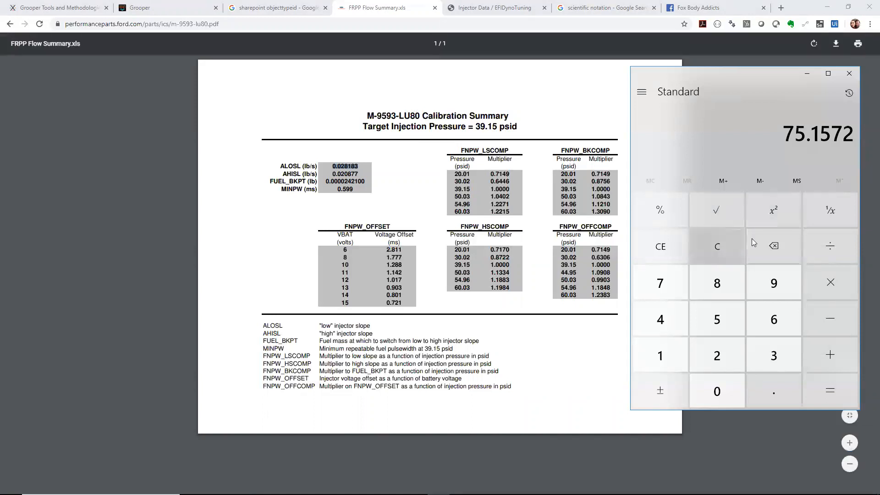
pyautogui.click(719, 247)
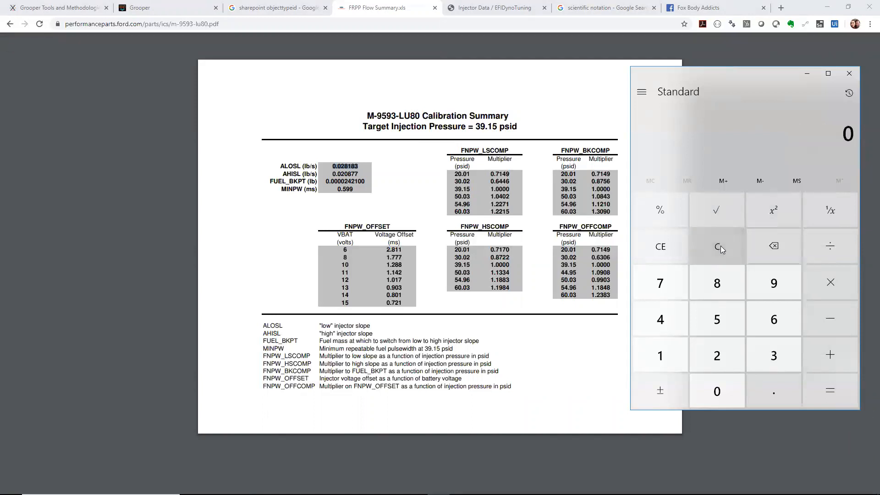
pyautogui.write('.0208')
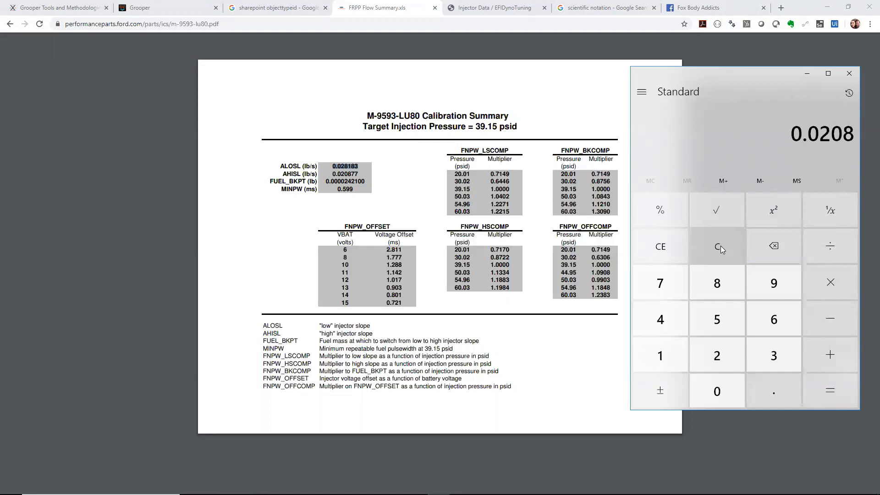
pyautogui.write('77')
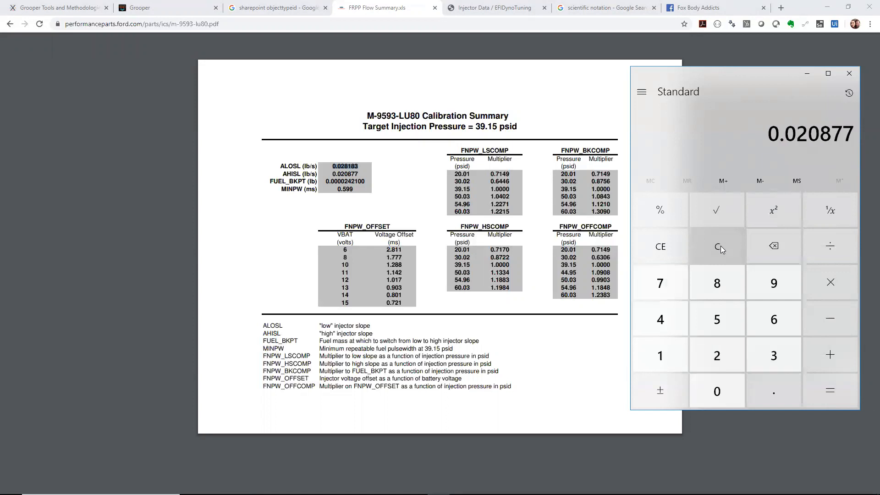
pyautogui.write('*3600')
pyautogui.press('Return')
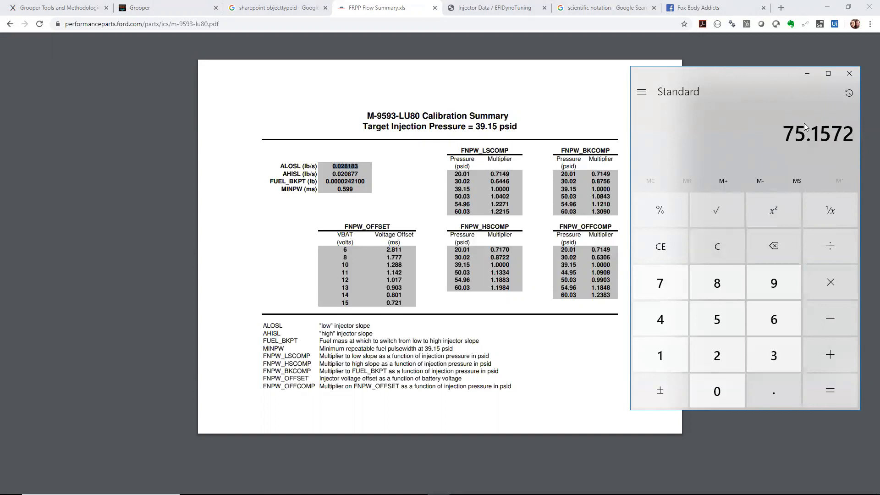
# Step: Return to Binary Editor and set the Fuel - Injector High Slope value to 75.15 lbs/hr
pyautogui.hotkey('alt', 'Tab')
pyautogui.press('Tab')
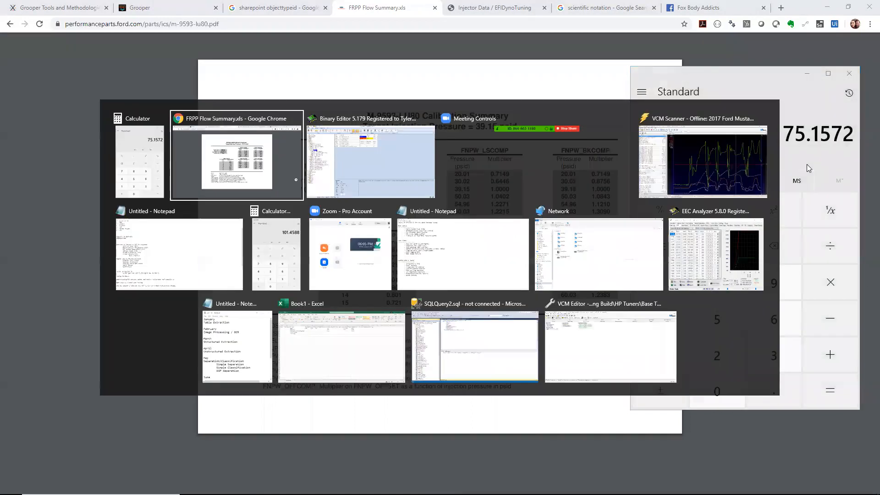
pyautogui.write('75.15')
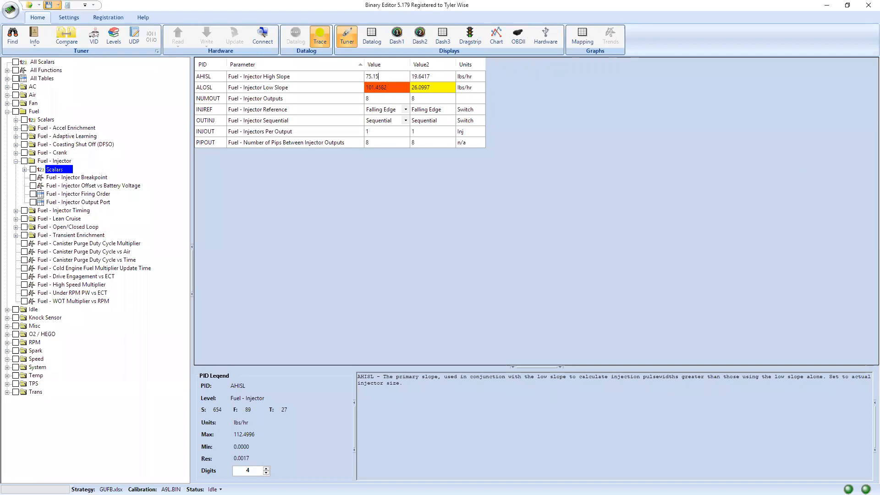
pyautogui.press('Return')
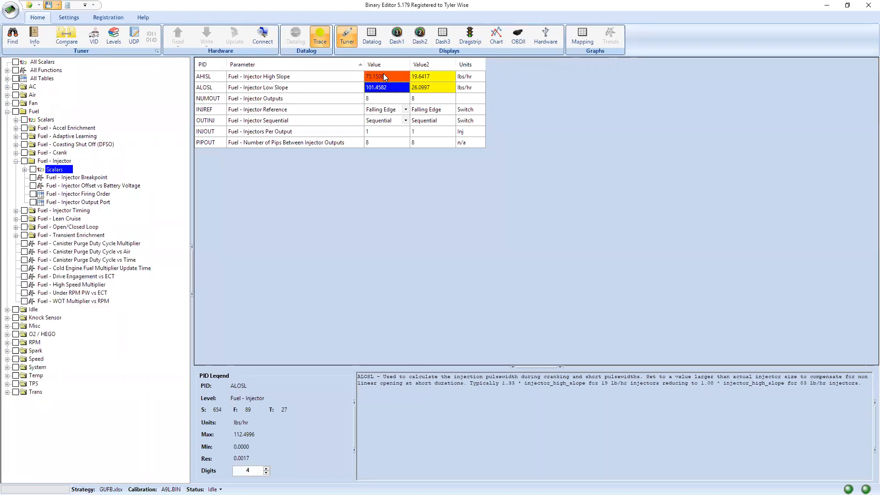
# Step: Look up the FUEL_BKPT value in the M-9593-LU80 calibration summary in Chrome
pyautogui.hotkey('alt', 'Tab')
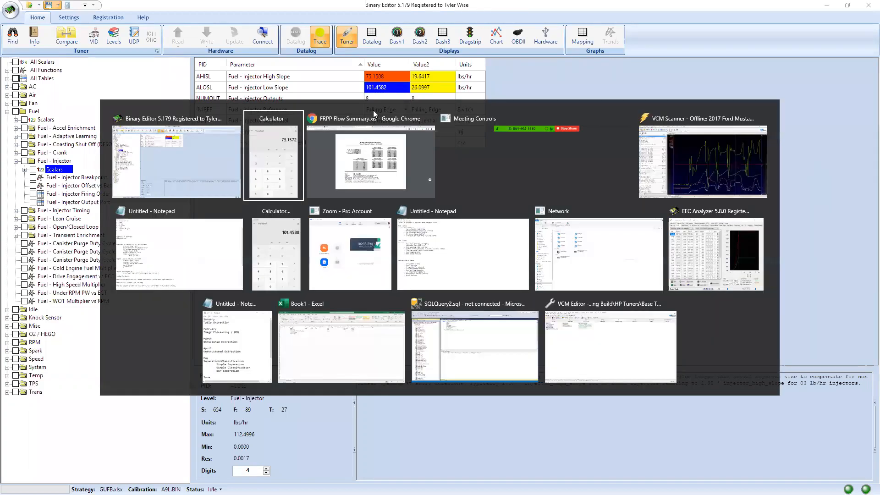
pyautogui.hotkey('alt', 'Tab')
pyautogui.press('Tab')
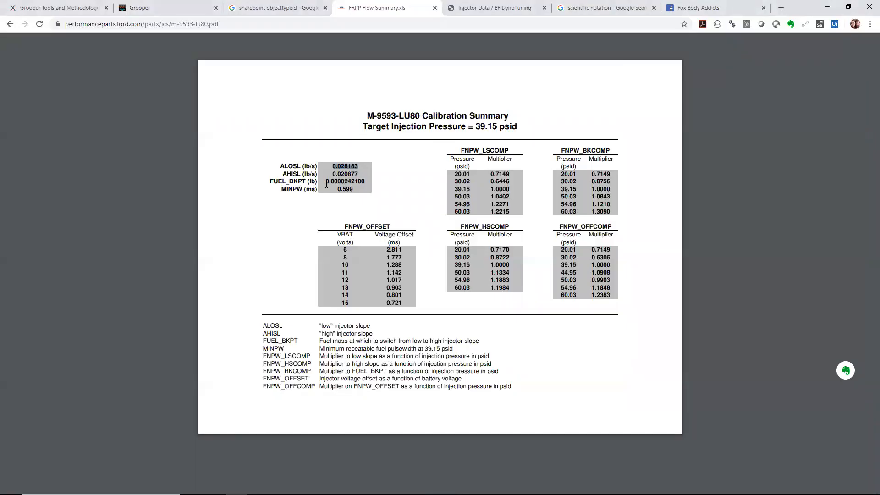
pyautogui.moveTo(326, 182); pyautogui.dragTo(365, 182)
pyautogui.click(313, 191)
# Step: Switch back to Binary Editor and open the Fuel - Injector Breakpoint function to check its units
pyautogui.hotkey('alt', 'Tab')
pyautogui.hotkey('alt', 'Tab')
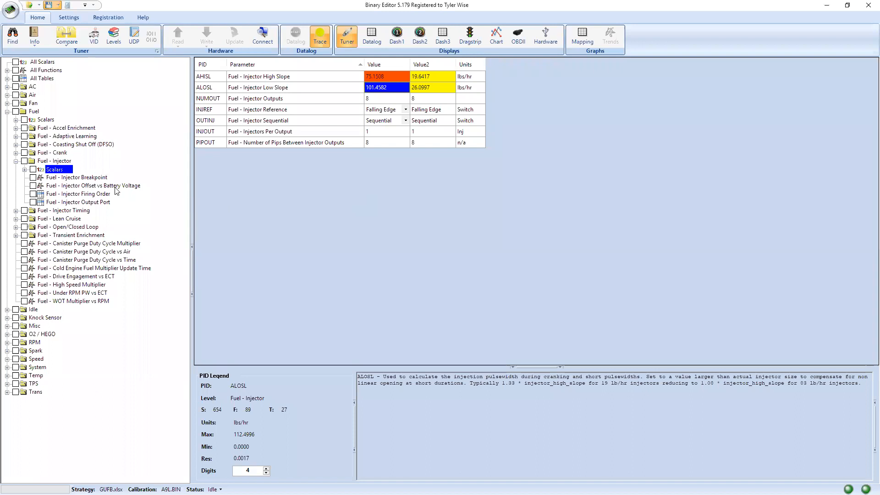
pyautogui.click(77, 178)
pyautogui.click(252, 119)
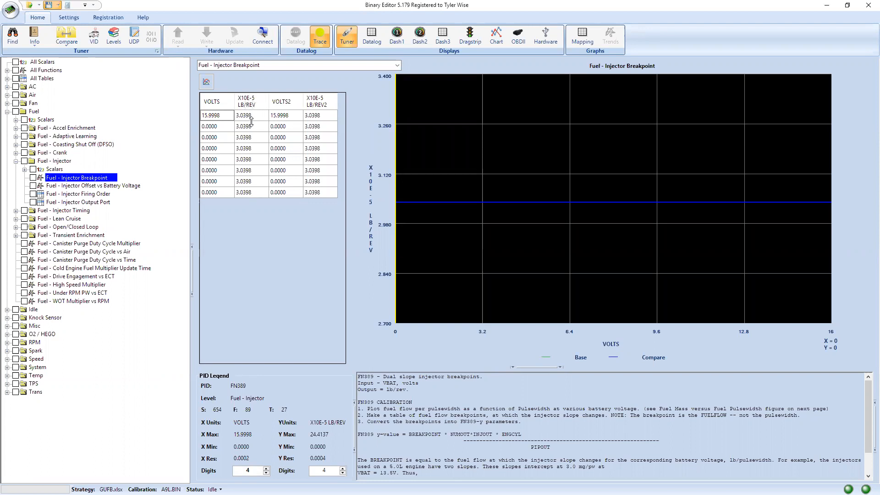
# Step: Consult the scientific notation search results in Chrome for how a small decimal is written as a power of ten
pyautogui.hotkey('alt', 'Tab')
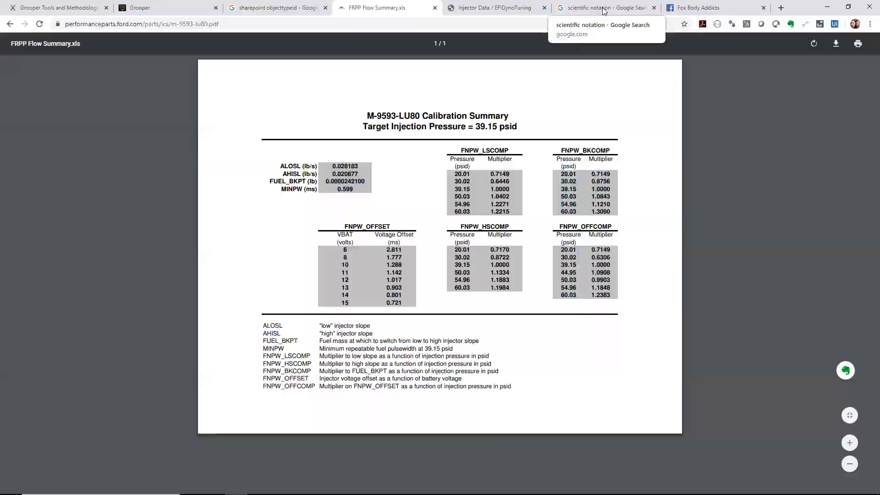
pyautogui.click(607, 7)
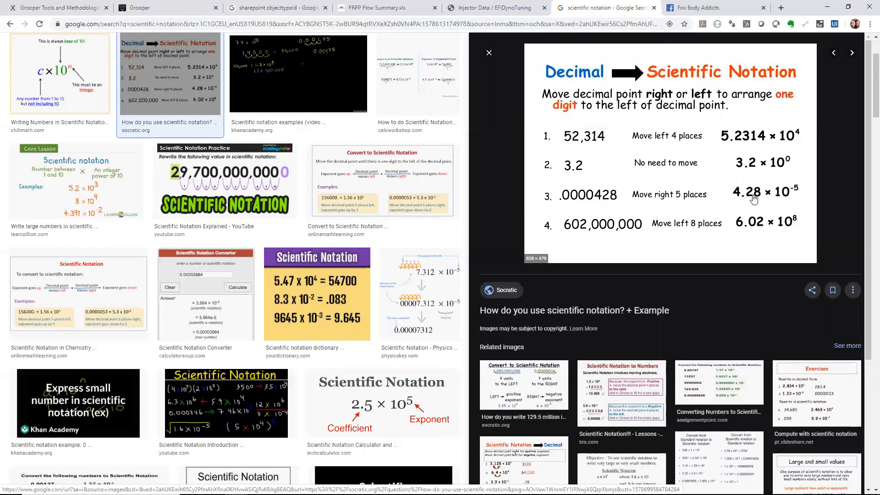
pyautogui.hotkey('alt', 'Tab')
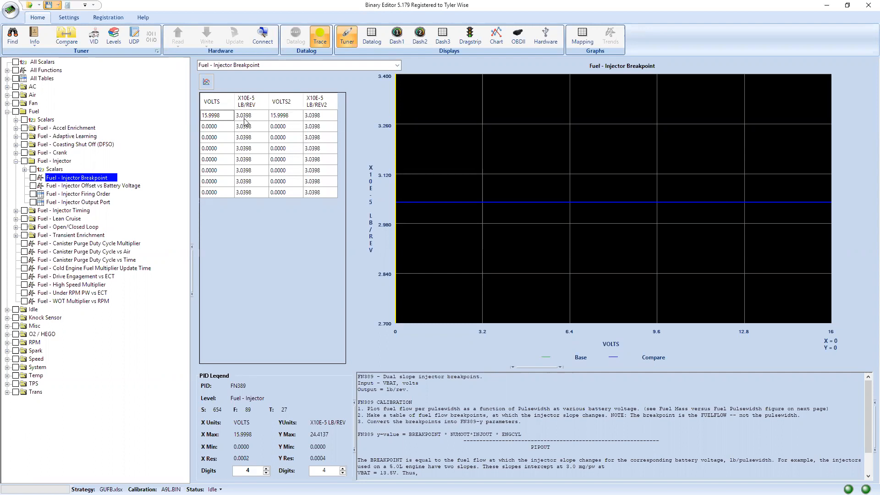
# Step: Recheck FUEL_BKPT in the calibration summary and set the 15.9998-volt row of Fuel - Injector Breakpoint to 2.4211 in Binary Editor
pyautogui.hotkey('alt', 'Tab')
pyautogui.hotkey('alt', 'Tab')
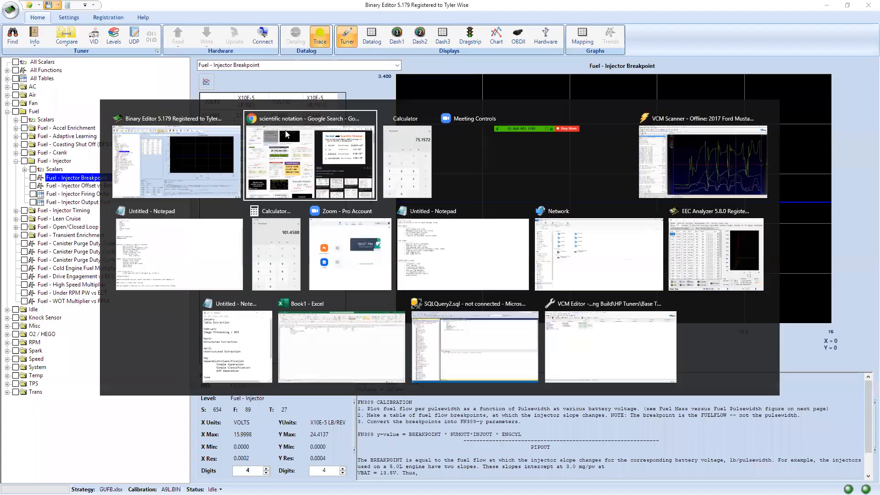
pyautogui.press('Escape')
pyautogui.click(434, 15)
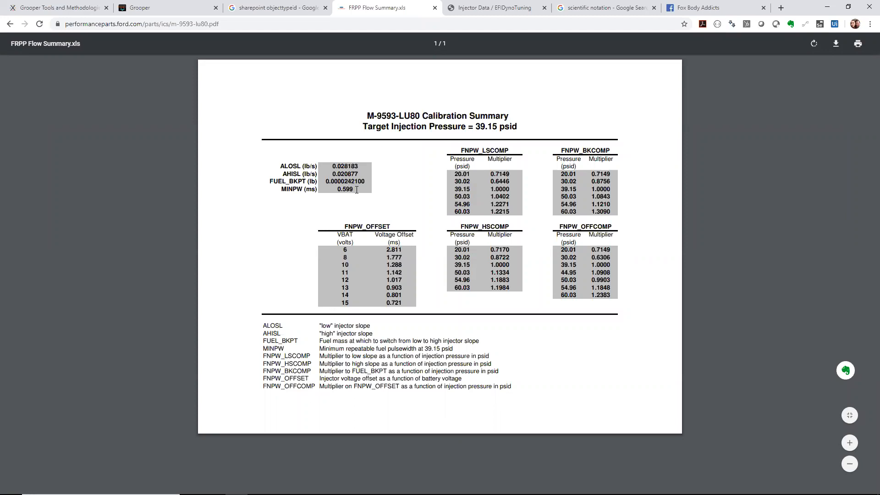
pyautogui.hotkey('alt', 'Tab')
pyautogui.click(253, 117)
pyautogui.write('2.4211')
pyautogui.press('Return')
pyautogui.press('Down')
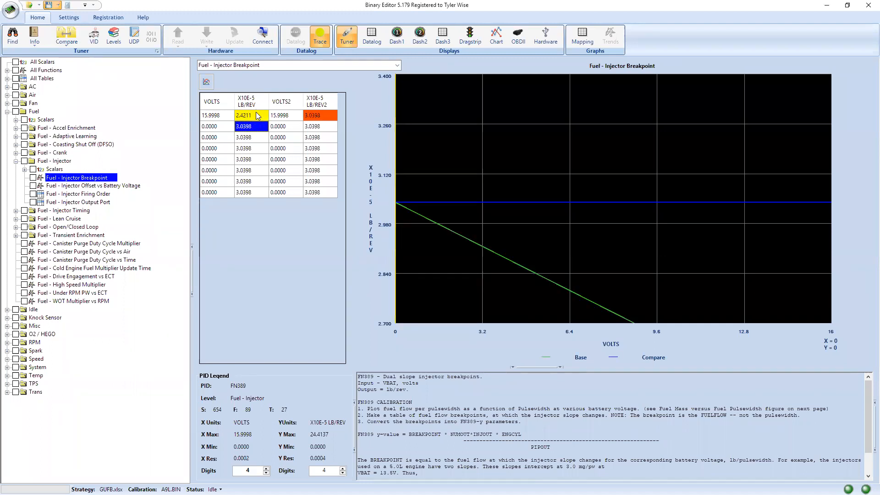
# Step: Copy the 2.4211 breakpoint value into the seven remaining rows of the X10E-5 LB/REV column
pyautogui.press('Up')
pyautogui.hotkey('ctrl', 'c')
pyautogui.press('Down')
pyautogui.hotkey('ctrl', 'v')
pyautogui.press('Down')
pyautogui.hotkey('ctrl', 'v')
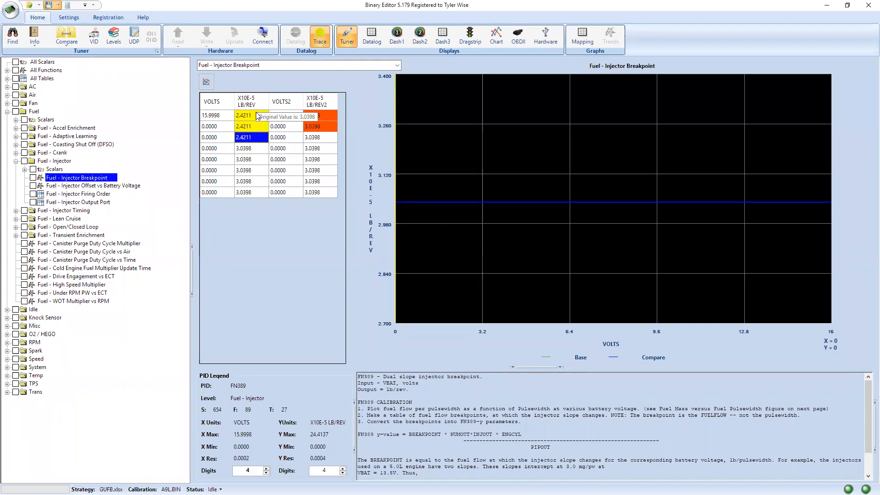
pyautogui.press('Down')
pyautogui.hotkey('ctrl', 'v')
pyautogui.press('Down')
pyautogui.hotkey('ctrl', 'v')
pyautogui.press('Down')
pyautogui.hotkey('ctrl', 'v')
pyautogui.press('Down')
pyautogui.hotkey('ctrl', 'v')
pyautogui.press('Down')
pyautogui.hotkey('ctrl', 'v')
pyautogui.press('Up')
pyautogui.press('Up')
pyautogui.press('Up')
pyautogui.press('Up')
pyautogui.press('Up')
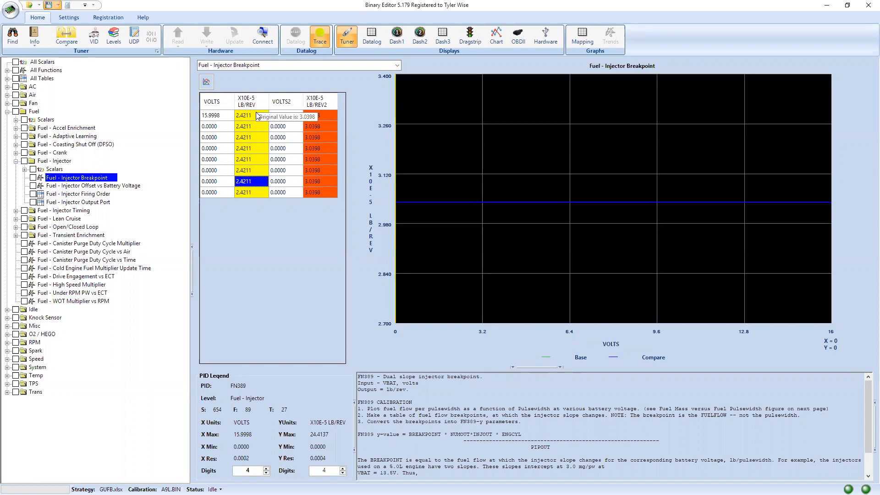
pyautogui.press('Up')
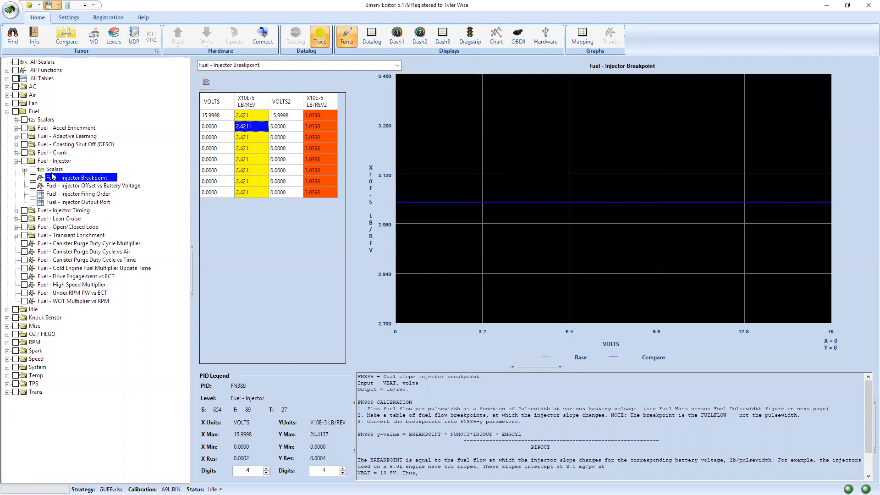
# Step: Review the FNPW_OFFSET table in the calibration summary and open Fuel - Injector Offset vs Battery Voltage in Binary Editor
pyautogui.hotkey('alt', 'Tab')
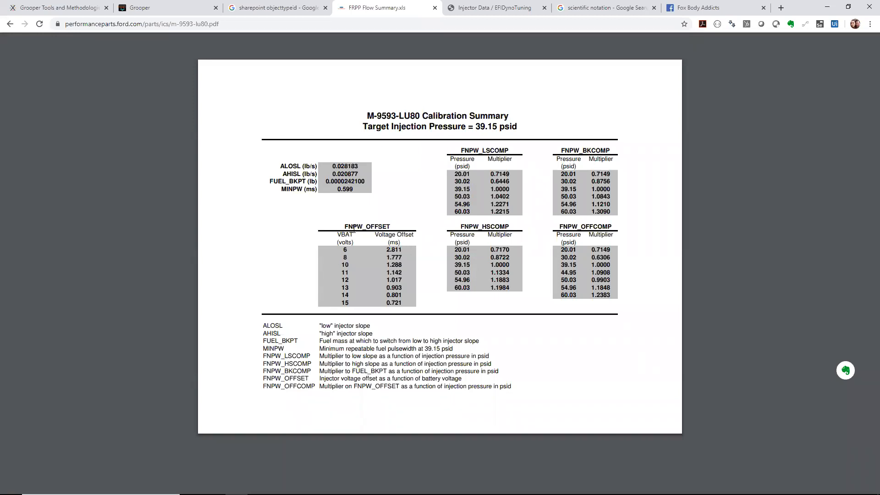
pyautogui.moveTo(403, 298); pyautogui.dragTo(366, 235)
pyautogui.hotkey('alt', 'Tab')
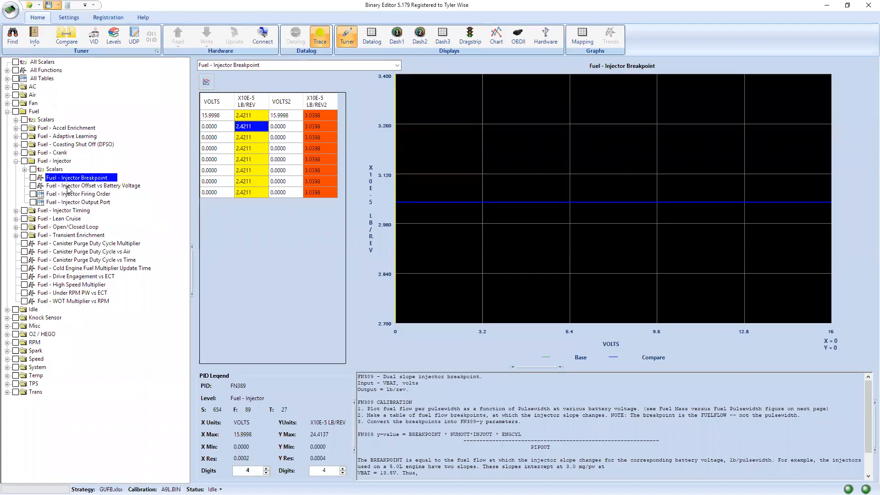
pyautogui.click(67, 186)
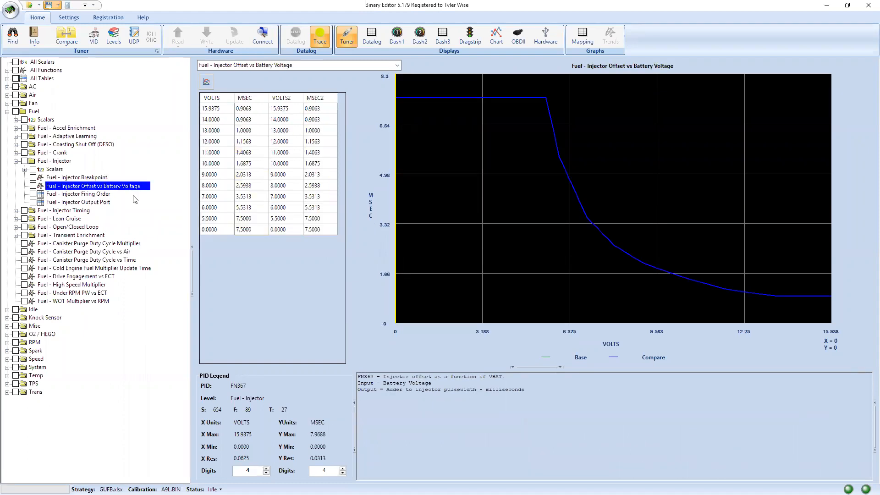
# Step: Examine the voltage rows of the injector offset function, from the 15.9375-volt maximum down to 0 volts
pyautogui.doubleClick(223, 109)
pyautogui.click(219, 122)
pyautogui.click(212, 112)
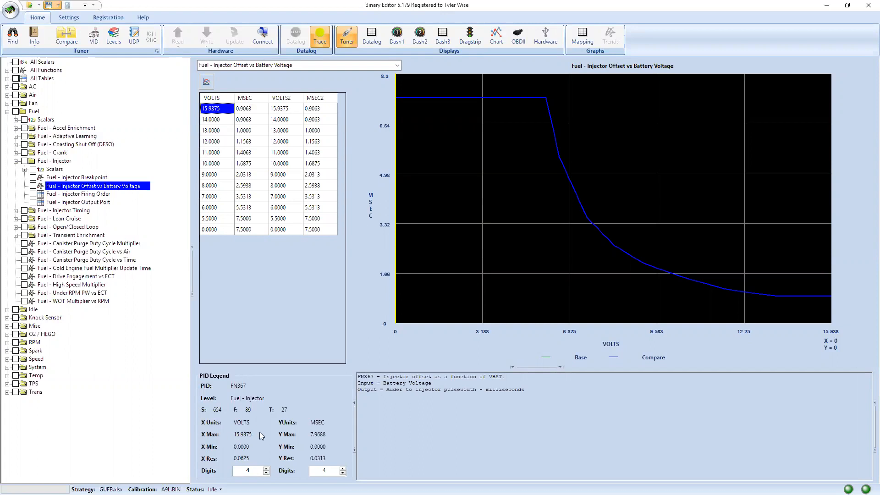
pyautogui.click(223, 109)
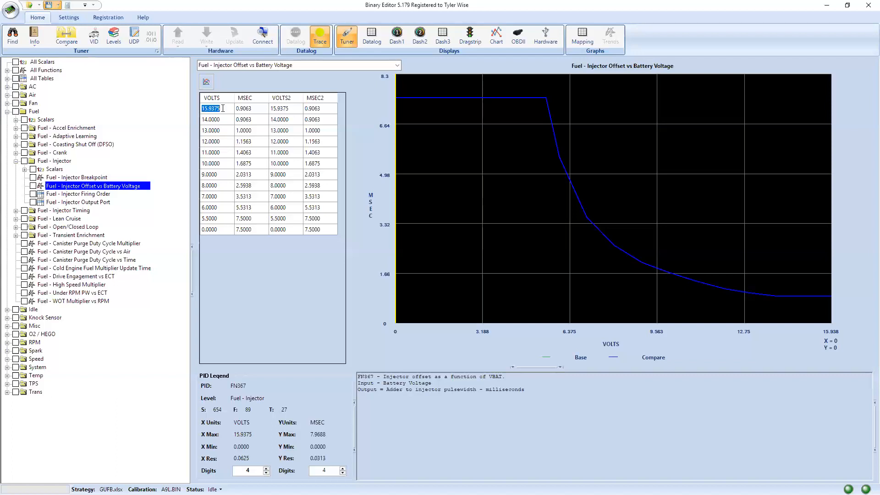
pyautogui.press('Down')
pyautogui.press('Down')
pyautogui.press('Down')
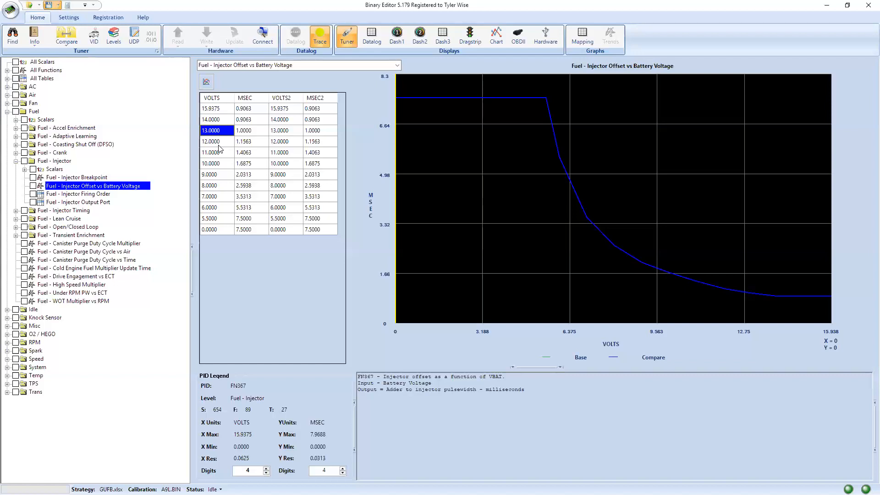
pyautogui.press('Down')
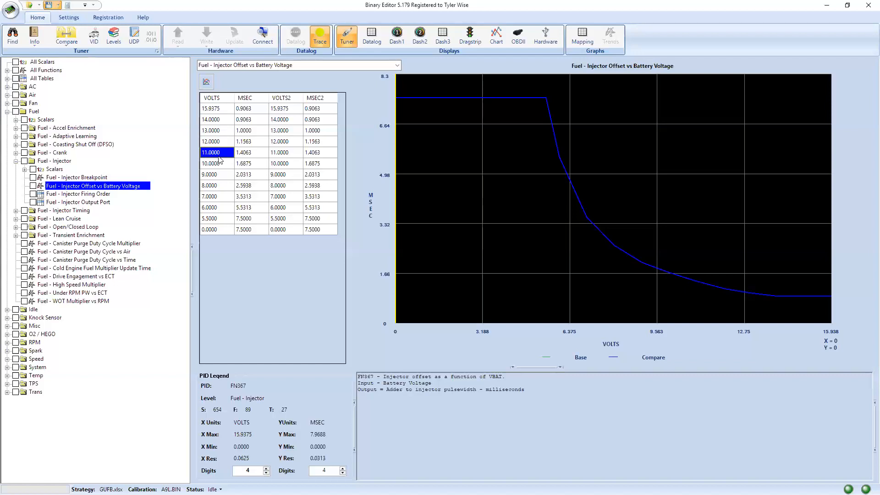
pyautogui.click(222, 230)
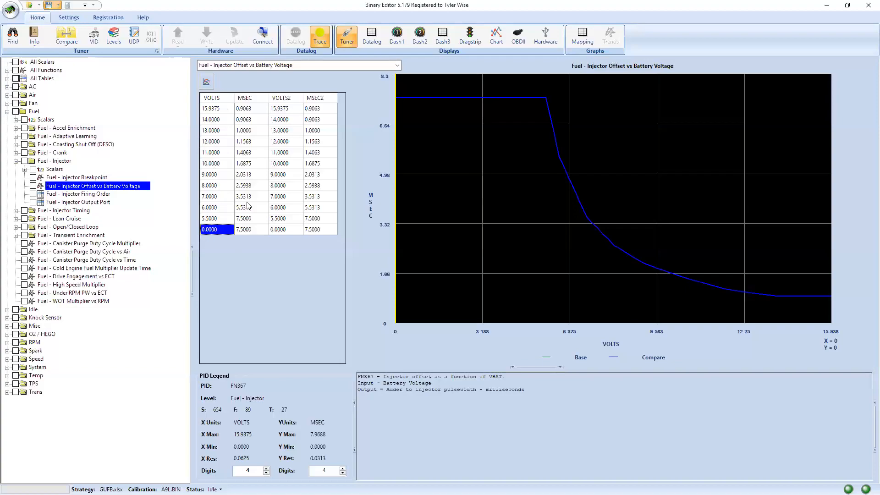
# Step: Check the 15-volt offset in the calibration summary and set the 15.9375-volt row of the injector offset function to 0.721 ms
pyautogui.hotkey('alt', 'Tab')
pyautogui.click(348, 306)
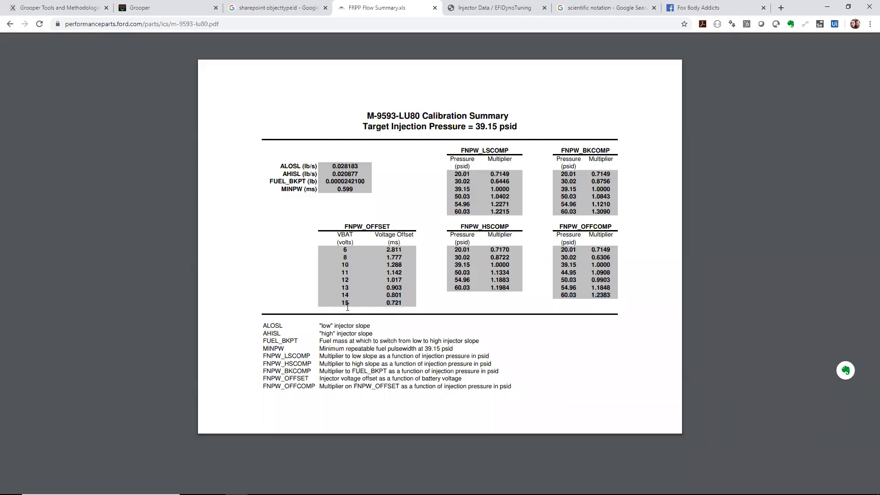
pyautogui.moveTo(343, 303); pyautogui.dragTo(405, 302)
pyautogui.hotkey('alt', 'Tab')
pyautogui.click(250, 111)
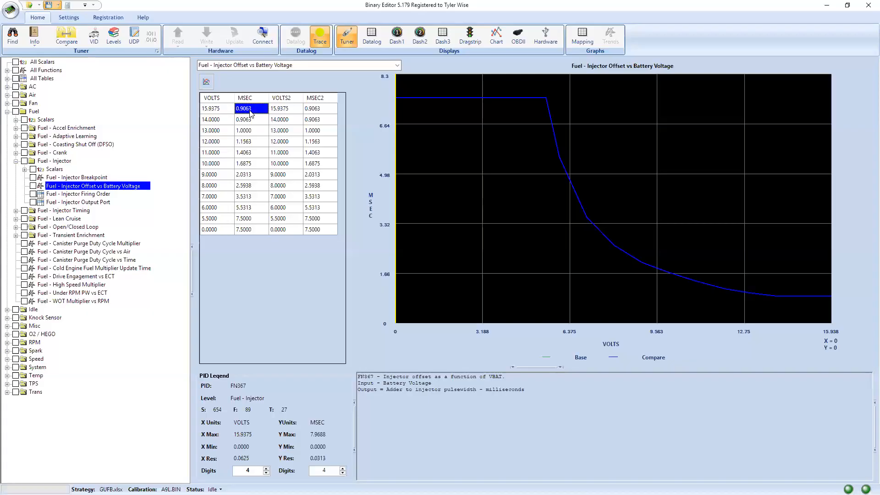
pyautogui.write('.721')
pyautogui.press('Return')
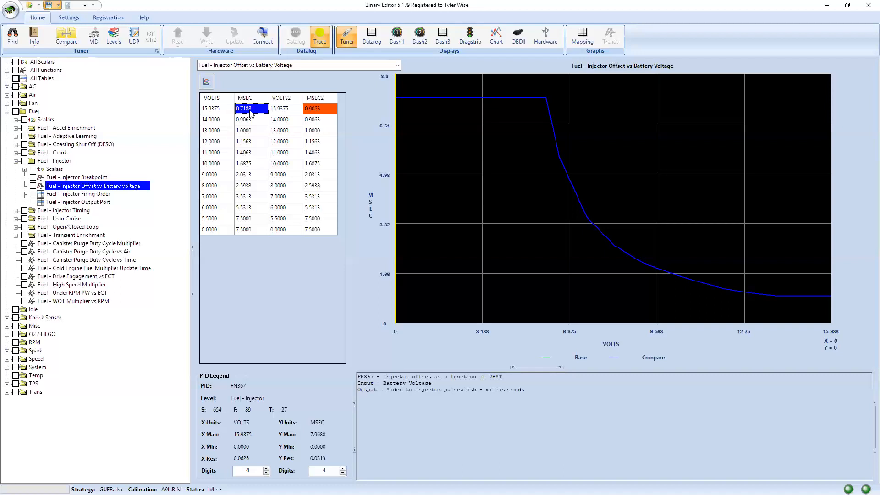
# Step: Set the second row of the injector offset function to 15 volts with a 0.721 ms offset
pyautogui.press('Left')
pyautogui.write('15')
pyautogui.press('Return')
pyautogui.press('Right')
pyautogui.write('.721')
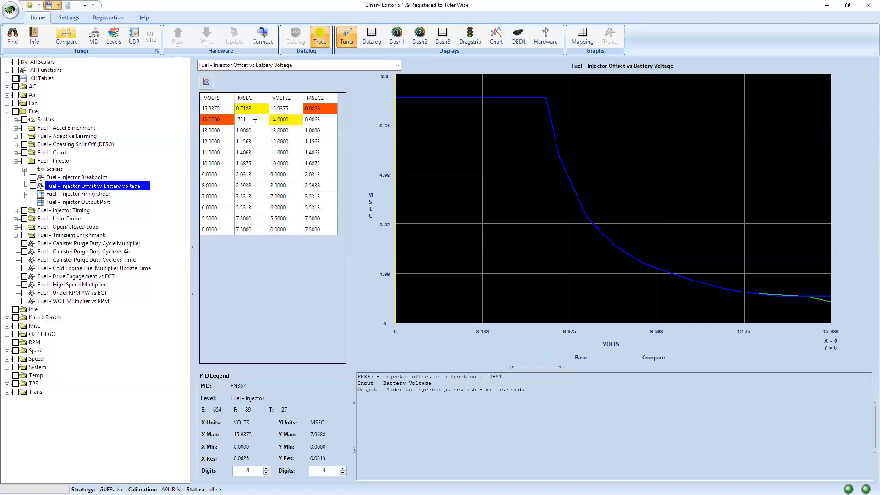
pyautogui.press('Down')
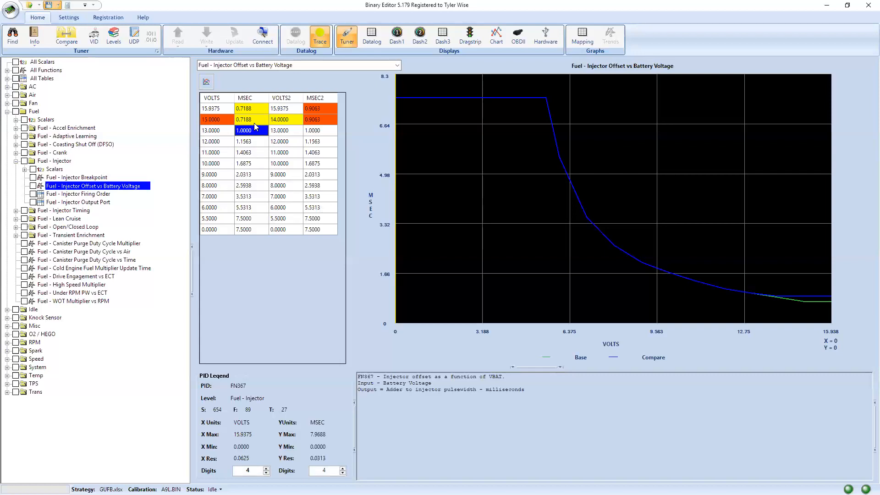
# Step: Look up the 14-volt offset in the calibration summary and set the third row to 14 volts and 0.801 ms
pyautogui.click(255, 123)
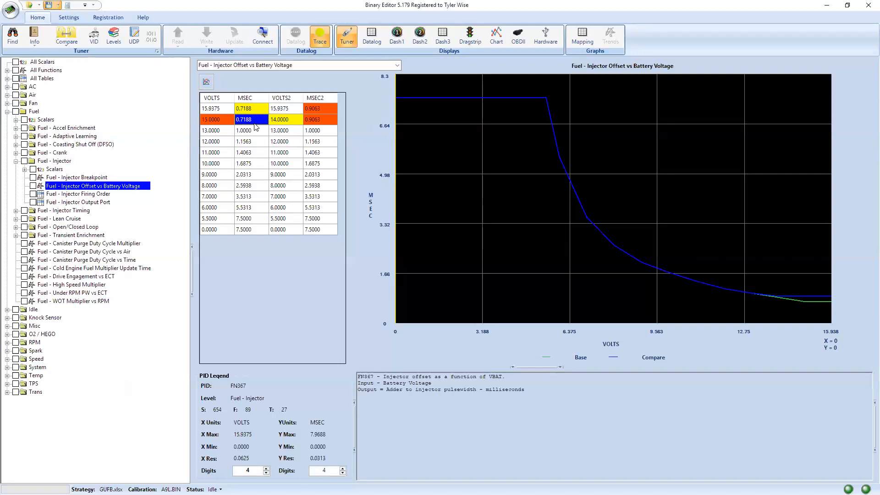
pyautogui.hotkey('alt', 'Tab')
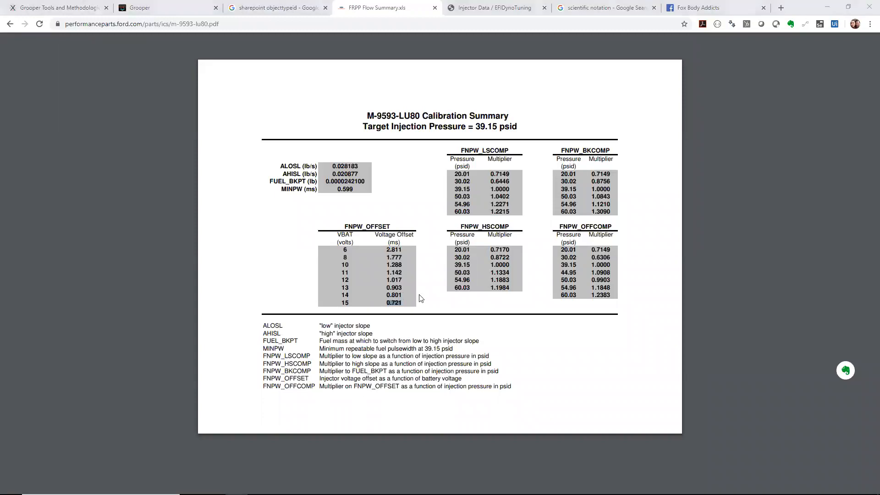
pyautogui.hotkey('alt', 'Tab')
pyautogui.write('.812')
pyautogui.press('Return')
pyautogui.press('Left')
pyautogui.press('Up')
pyautogui.press('Up')
pyautogui.press('Up')
pyautogui.press('Down')
pyautogui.press('Down')
pyautogui.write('14')
pyautogui.press('Return')
# Step: Set the next six voltage rows to 13, 12, 11, 10, 8 and 6 volts, following the VBAT column of the calibration summary
pyautogui.hotkey('alt', 'Tab')
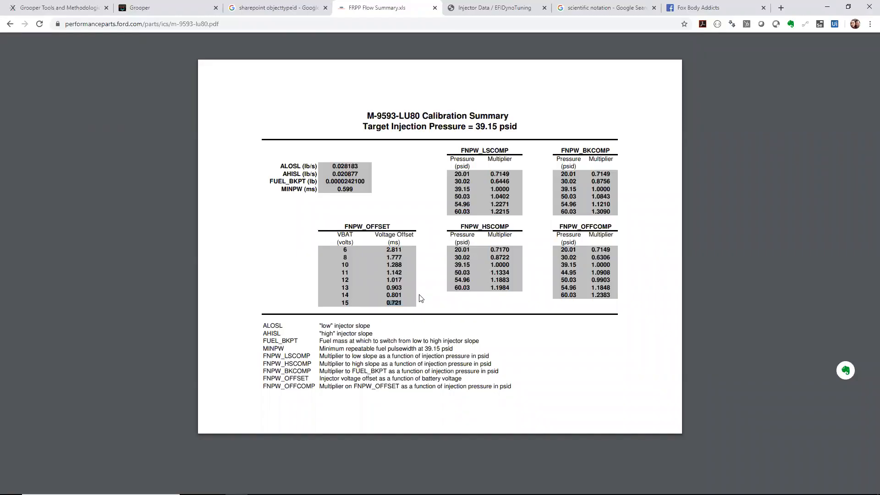
pyautogui.hotkey('alt', 'Tab')
pyautogui.write('13')
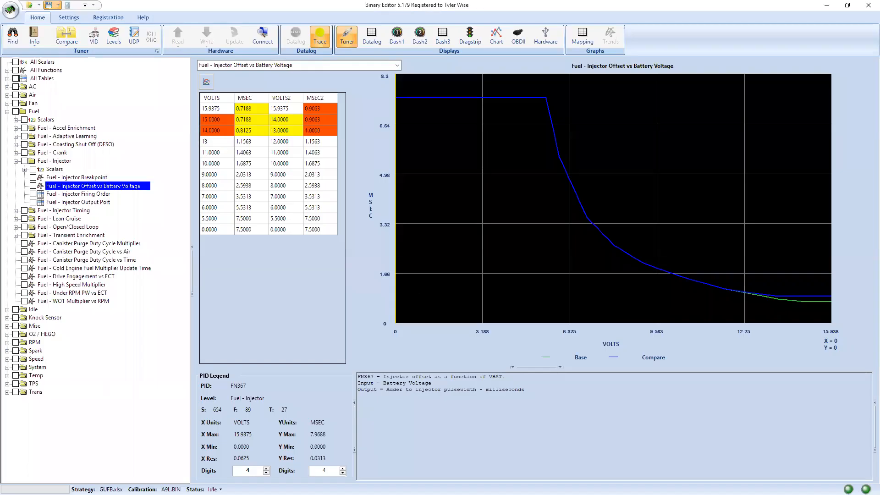
pyautogui.hotkey('alt', 'Tab')
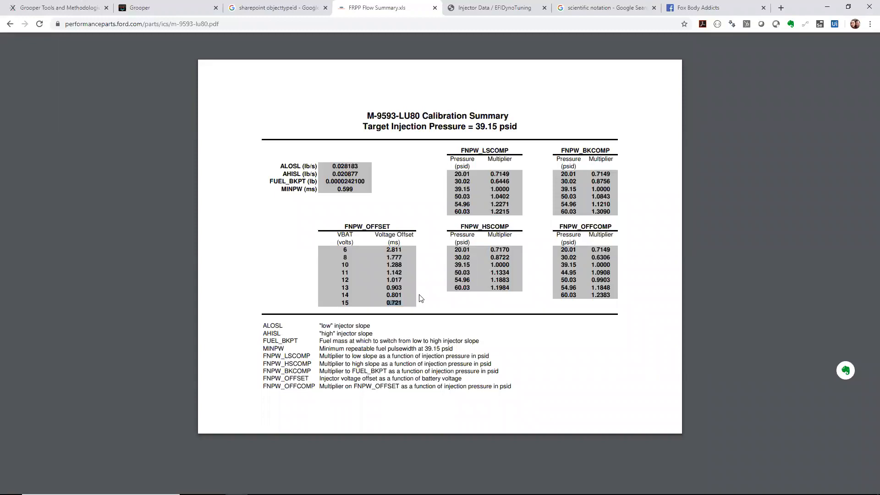
pyautogui.hotkey('alt', 'Tab')
pyautogui.press('Down')
pyautogui.write('11')
pyautogui.press('Return')
pyautogui.write('10')
pyautogui.press('Return')
pyautogui.write('8')
pyautogui.press('Return')
pyautogui.write('6')
pyautogui.press('Return')
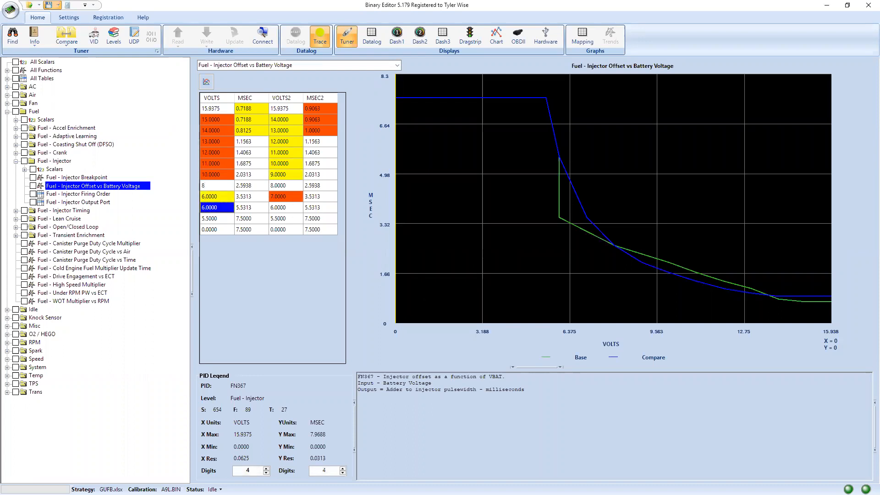
# Step: Set the voltage of the two rows directly below the 6-volt row to 0
pyautogui.write('0')
pyautogui.press('Return')
pyautogui.write('0')
pyautogui.press('Return')
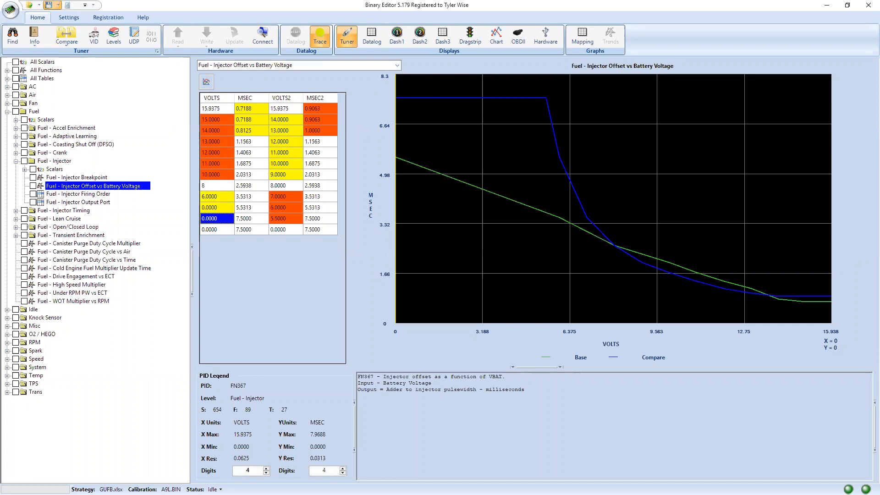
# Step: Look up the 13-volt offset in the calibration summary and set the 13-volt row to 0.903 ms
pyautogui.press('Up')
pyautogui.press('Up')
pyautogui.press('Up')
pyautogui.press('Up')
pyautogui.press('Up')
pyautogui.press('Up')
pyautogui.press('Up')
pyautogui.press('Up')
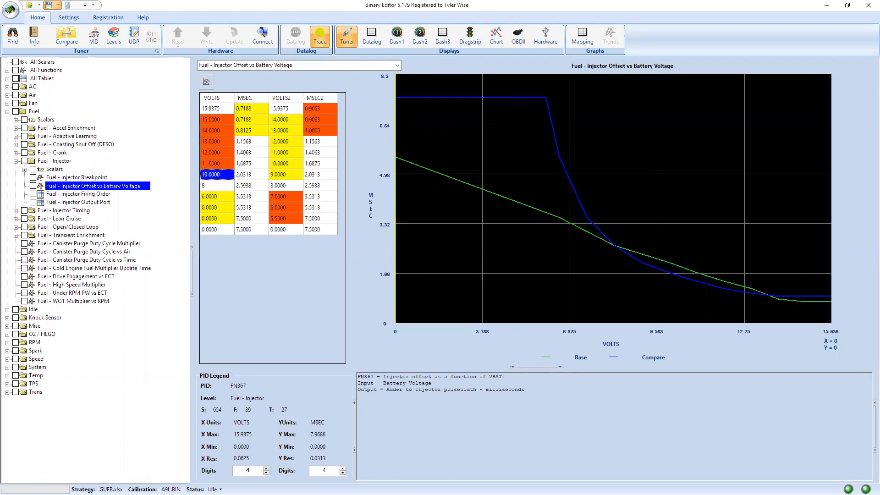
pyautogui.press('Right')
pyautogui.hotkey('alt', 'Tab')
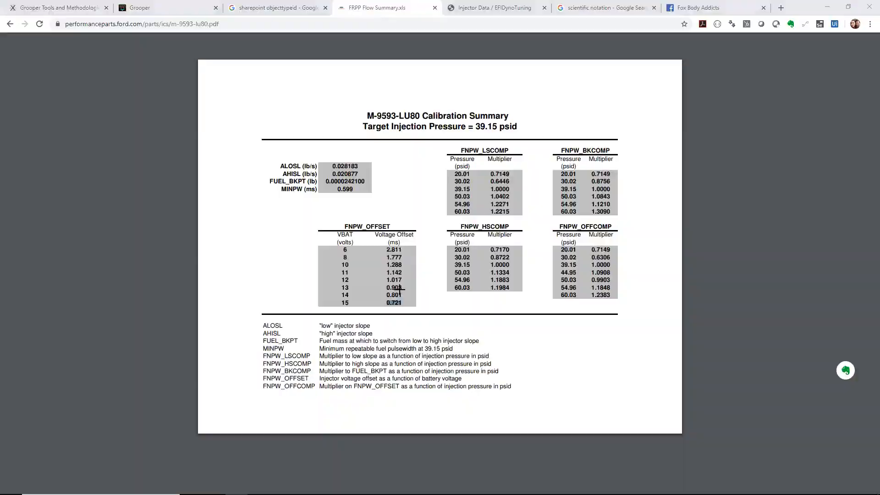
pyautogui.hotkey('alt', 'Tab')
pyautogui.write('0.9063')
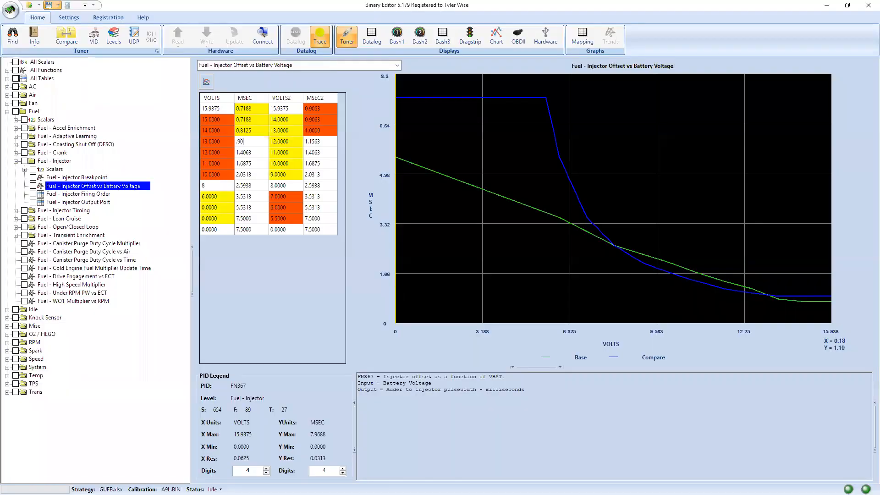
pyautogui.press('Return')
# Step: Transfer the 12, 11 and 10-volt offsets from the calibration summary, entering 1.017, 1.142 and 1.288 ms
pyautogui.hotkey('alt', 'Tab')
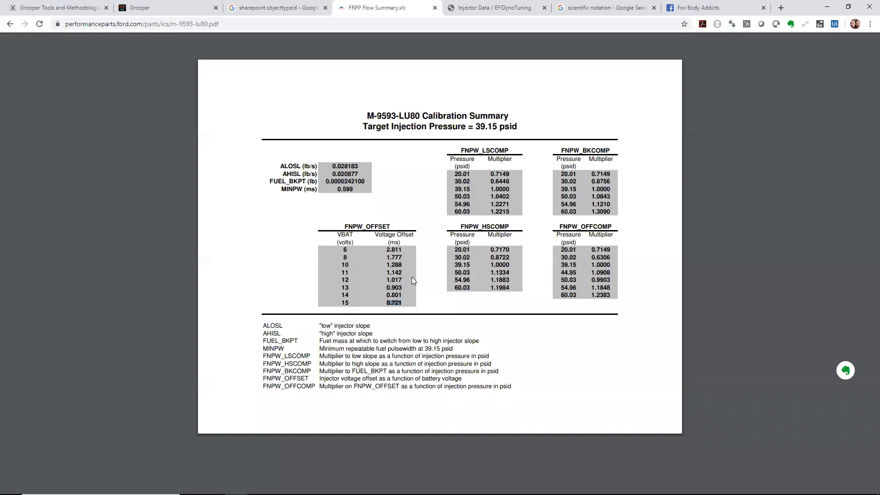
pyautogui.hotkey('alt', 'Tab')
pyautogui.write('1.017')
pyautogui.press('Return')
pyautogui.hotkey('alt', 'Tab')
pyautogui.hotkey('alt', 'Tab')
pyautogui.write('1.142')
pyautogui.press('Return')
pyautogui.hotkey('alt', 'Tab')
pyautogui.hotkey('alt', 'Tab')
pyautogui.write('1.288')
pyautogui.press('Return')
# Step: Transfer the 8 and 6-volt offsets from the calibration summary, entering 1.777 and 2.811 ms
pyautogui.hotkey('alt', 'Tab')
pyautogui.hotkey('alt', 'Tab')
pyautogui.write('1.7')
pyautogui.write('77')
pyautogui.press('Return')
pyautogui.hotkey('alt', 'Tab')
pyautogui.hotkey('alt', 'Tab')
pyautogui.write('2.81')
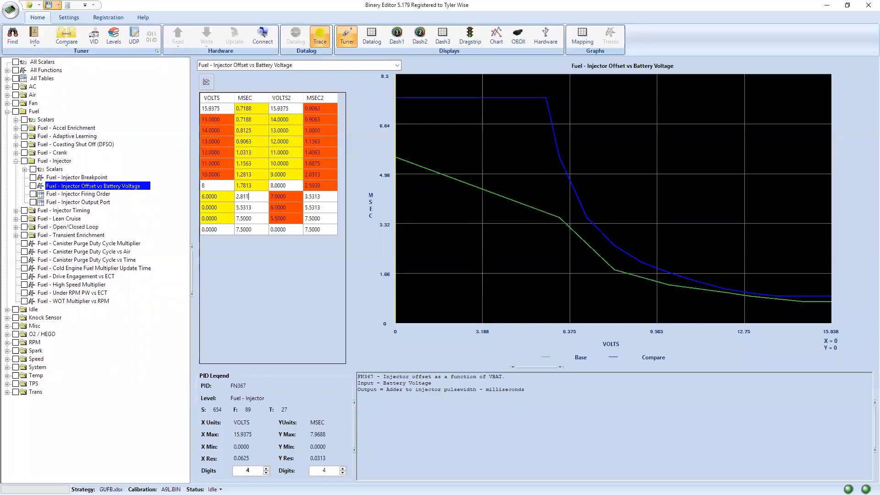
pyautogui.press('Return')
# Step: Copy the 6-volt row's 2.8125 ms offset into the three 0-volt rows below it
pyautogui.press('Up')
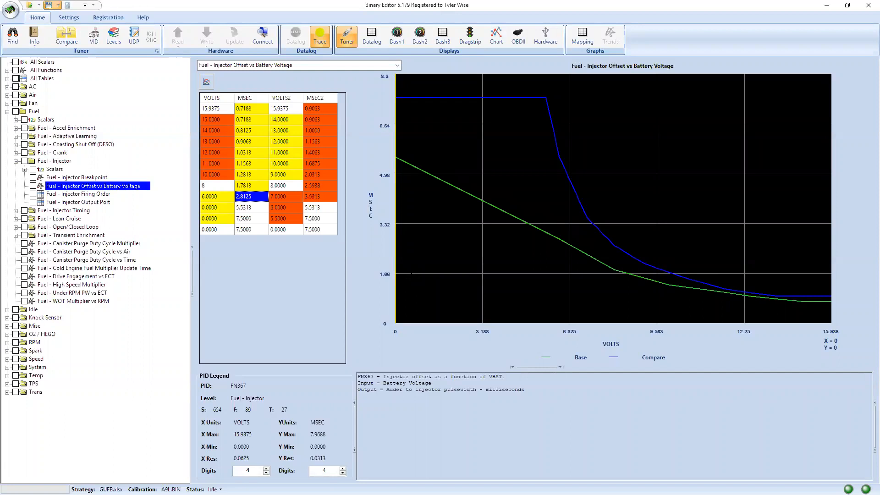
pyautogui.press('Left')
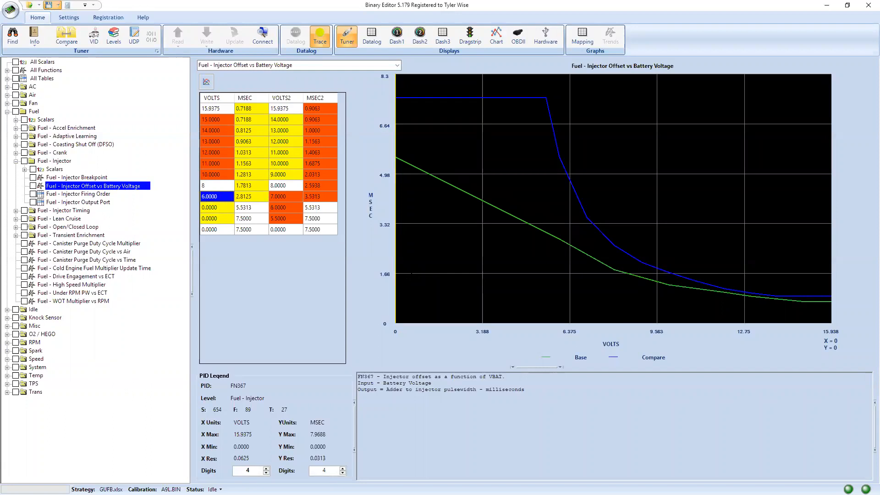
pyautogui.press('Right')
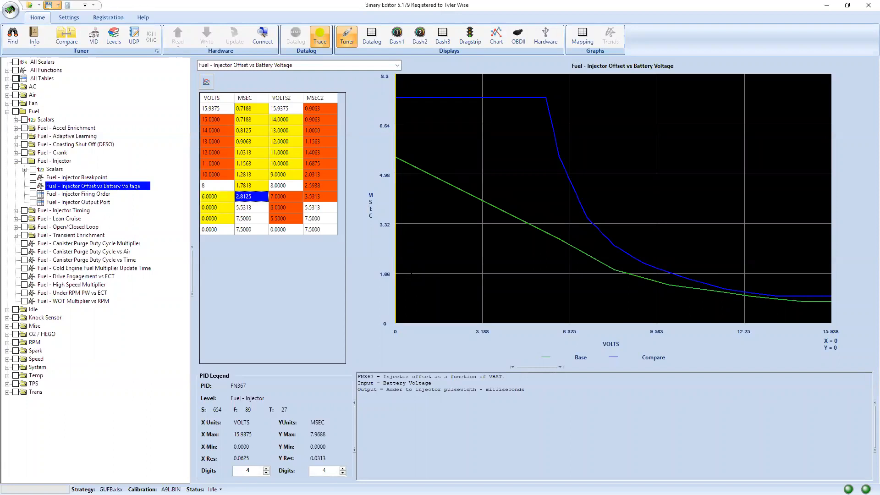
pyautogui.press('Down')
pyautogui.hotkey('ctrl', 'v')
pyautogui.press('Down')
pyautogui.hotkey('ctrl', 'v')
pyautogui.press('Down')
pyautogui.write('2.8125')
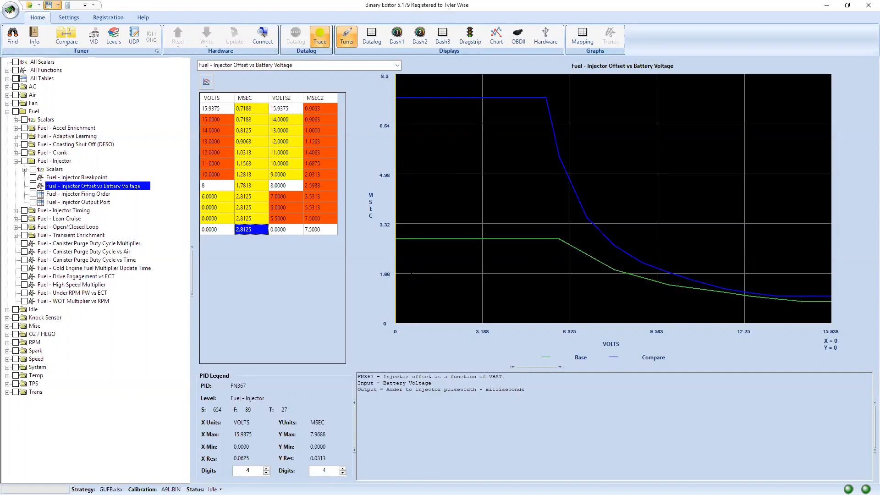
# Step: Review the 6-volt and 0-volt rows of the injector offset function and recheck the calibration summary
pyautogui.press('Up')
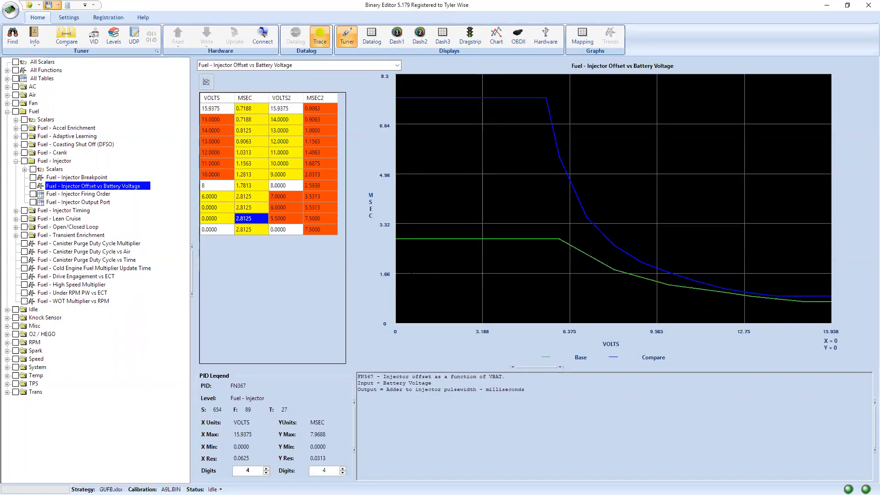
pyautogui.press('Left')
pyautogui.press('Up')
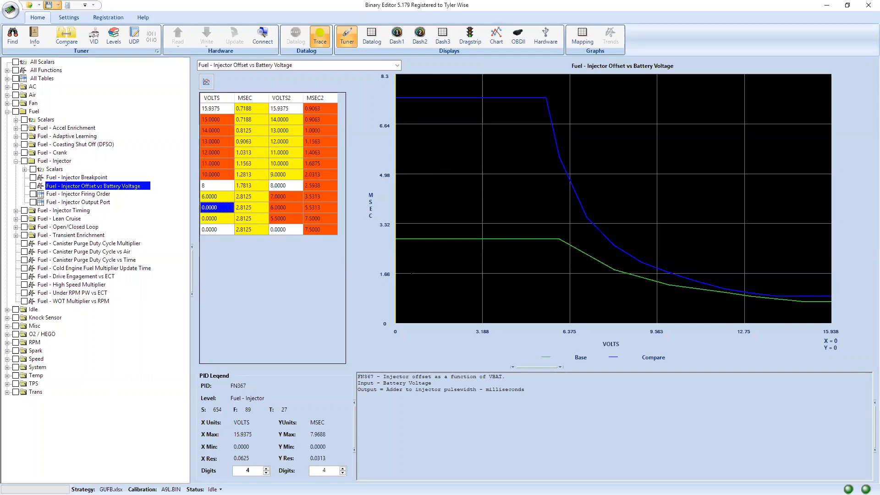
pyautogui.press('Up')
pyautogui.press('Right')
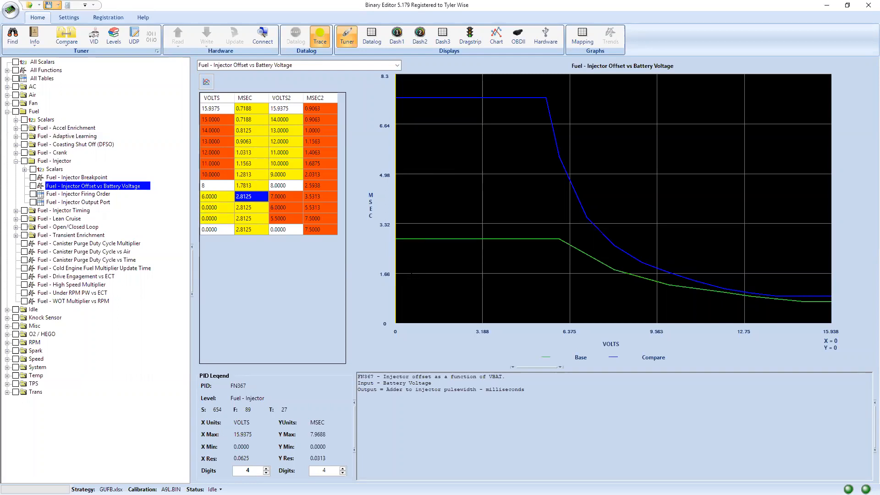
pyautogui.press('Down')
pyautogui.press('Down')
pyautogui.press('Down')
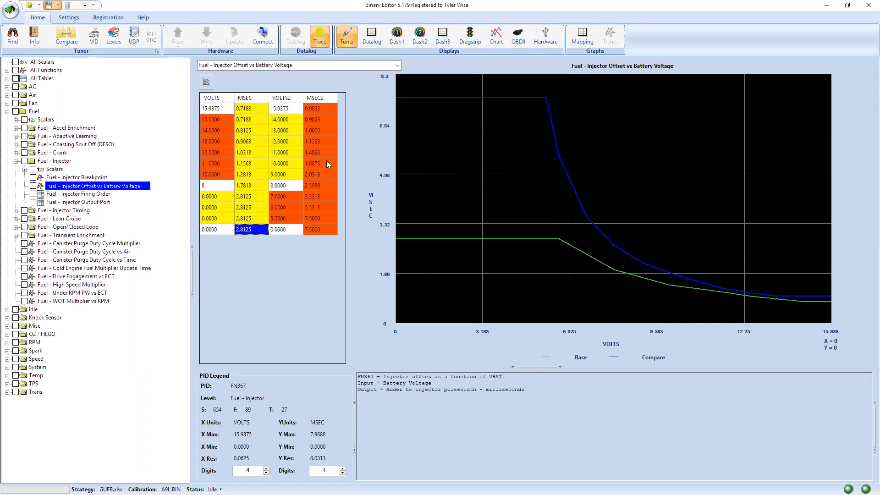
pyautogui.moveTo(333, 165)
pyautogui.hotkey('alt', 'Tab')
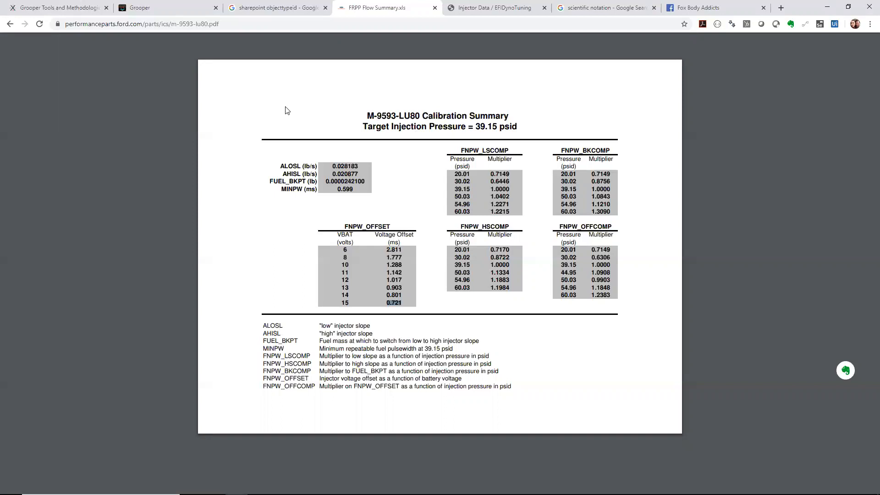
pyautogui.hotkey('alt', 'Tab')
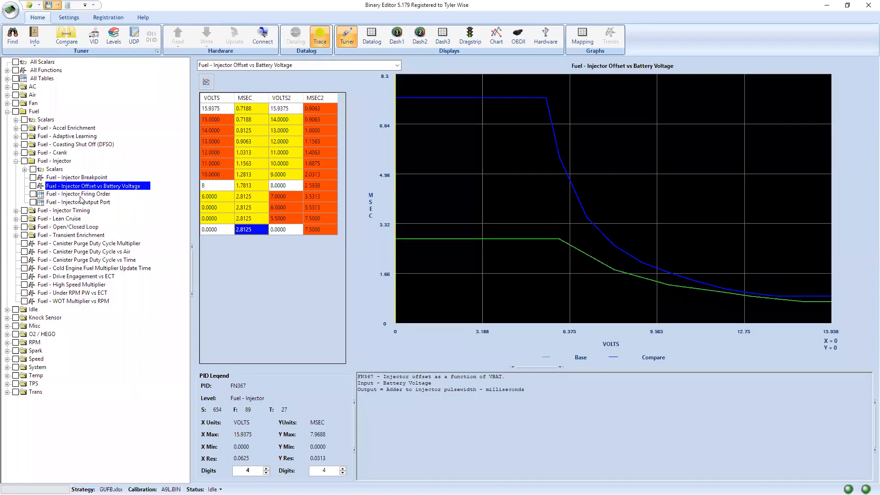
# Step: Collapse the Fuel - Injector group and open Fuel - Cranking Pulsewidth vs ECT from the Fuel - Crank group
pyautogui.click(16, 161)
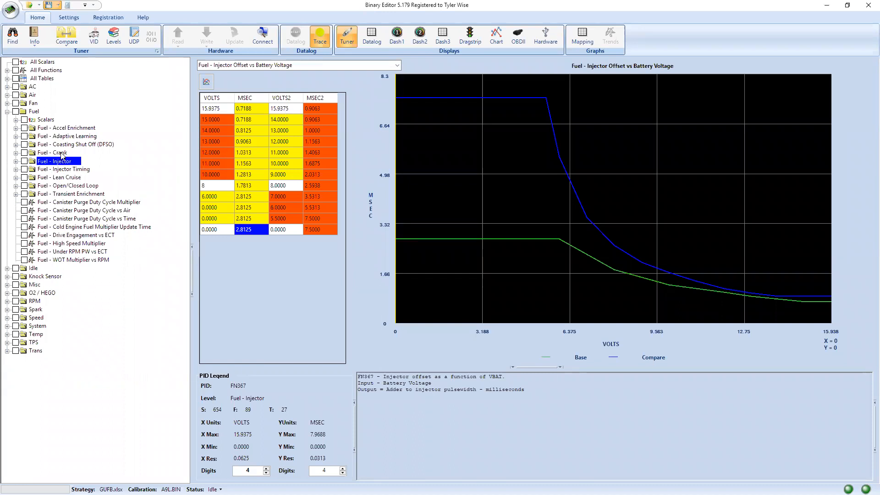
pyautogui.click(16, 153)
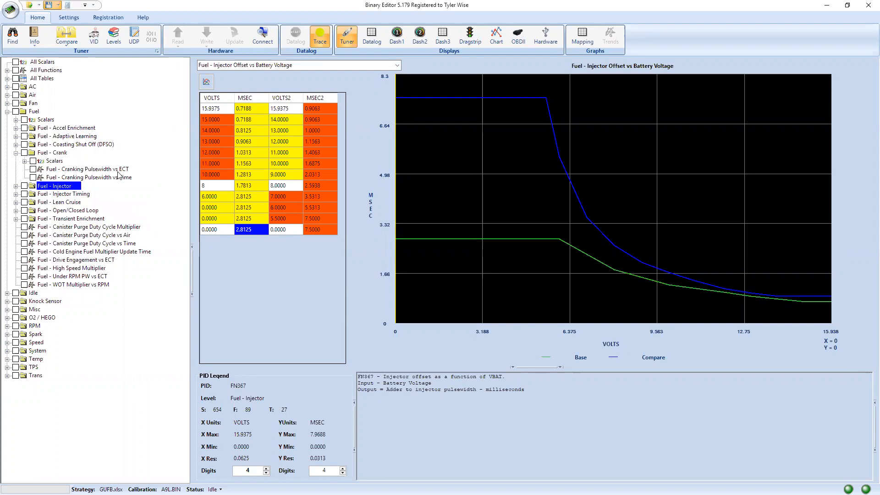
pyautogui.click(97, 170)
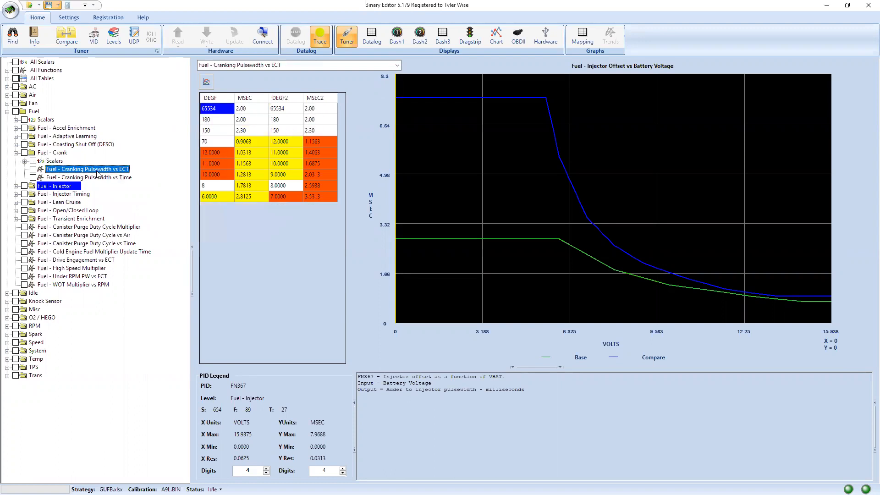
# Step: Examine the cranking pulsewidths across the coolant temperature rows from 180 down to -20 degrees Fahrenheit
pyautogui.click(254, 122)
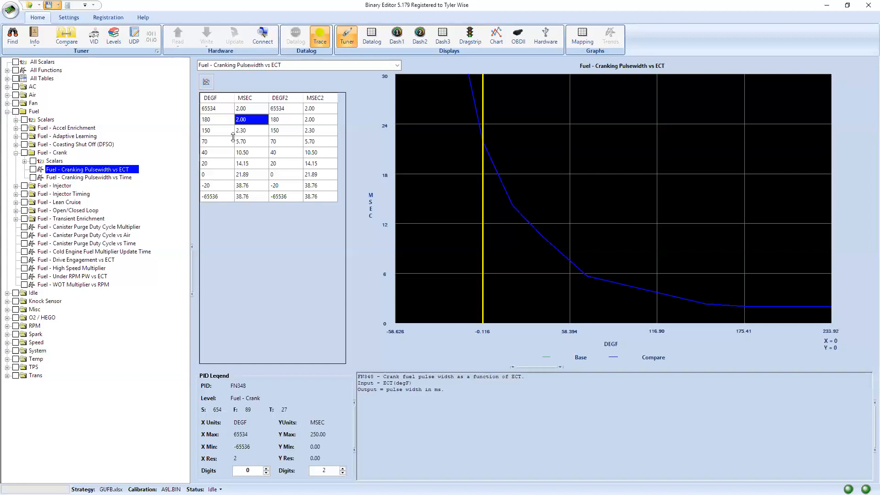
pyautogui.click(220, 132)
pyautogui.click(222, 143)
pyautogui.click(216, 155)
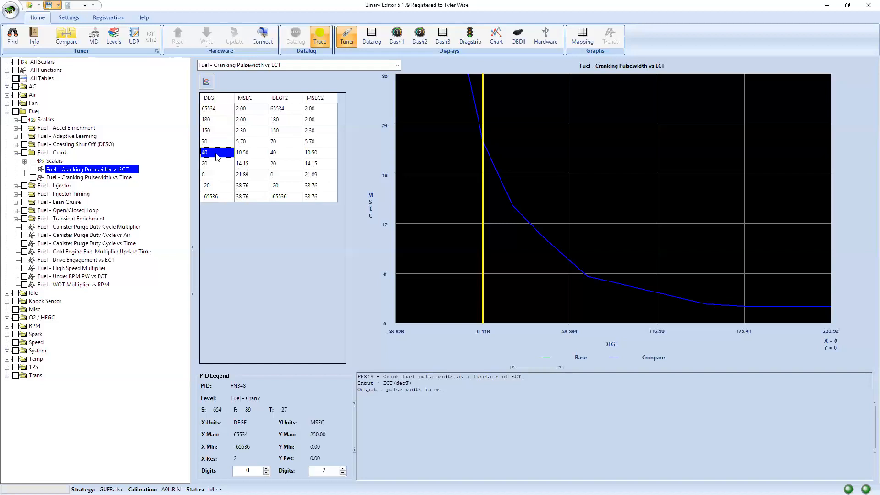
pyautogui.click(215, 163)
pyautogui.click(214, 184)
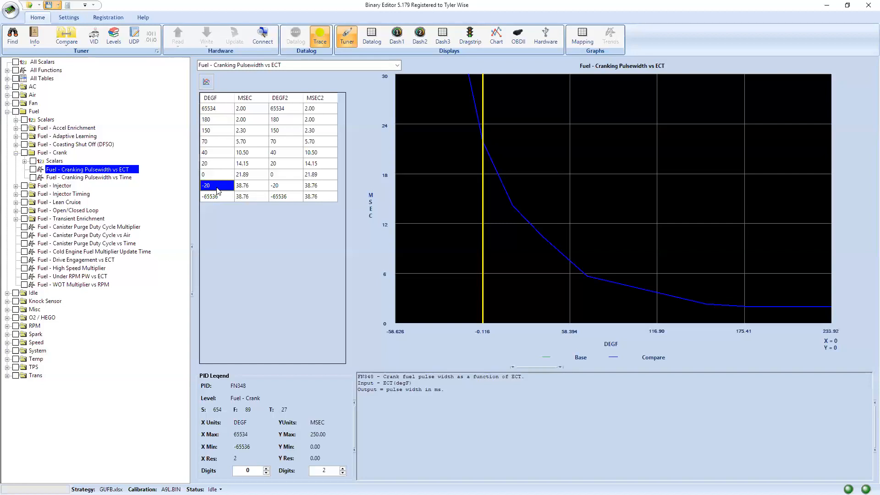
pyautogui.click(252, 189)
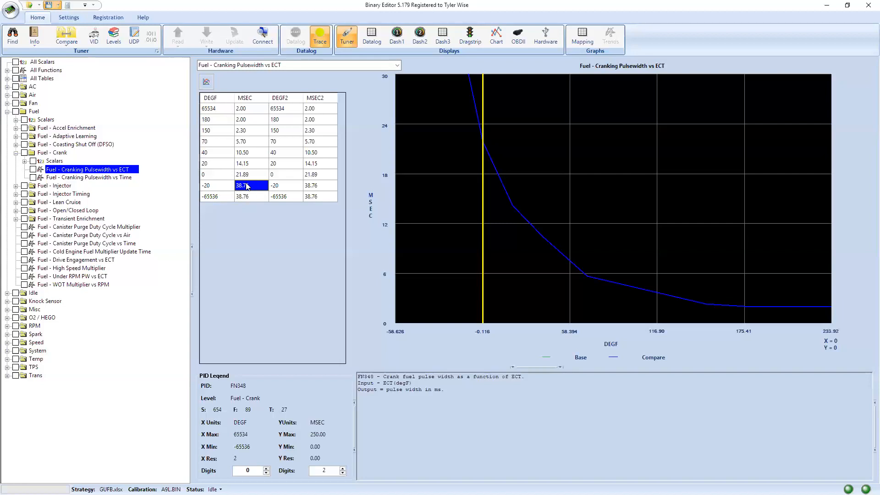
pyautogui.click(214, 124)
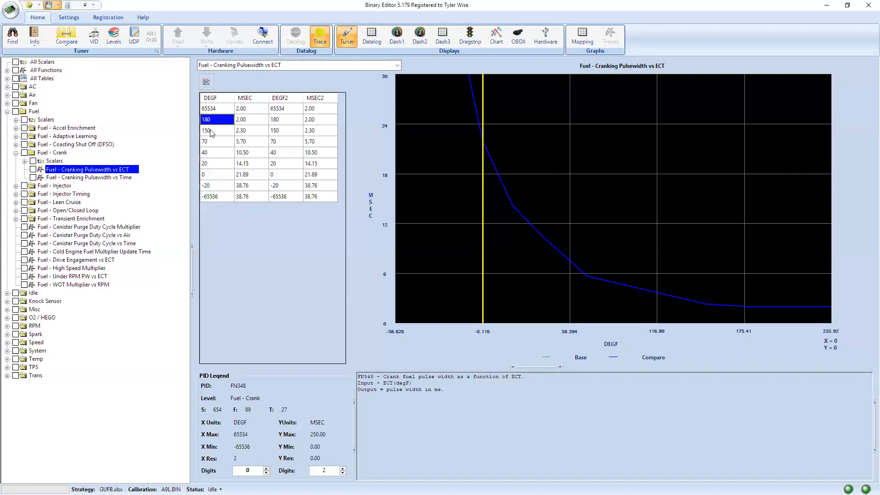
# Step: Step through the MSEC column of the cranking pulsewidth function, row by row from 180 to -20
pyautogui.click(248, 122)
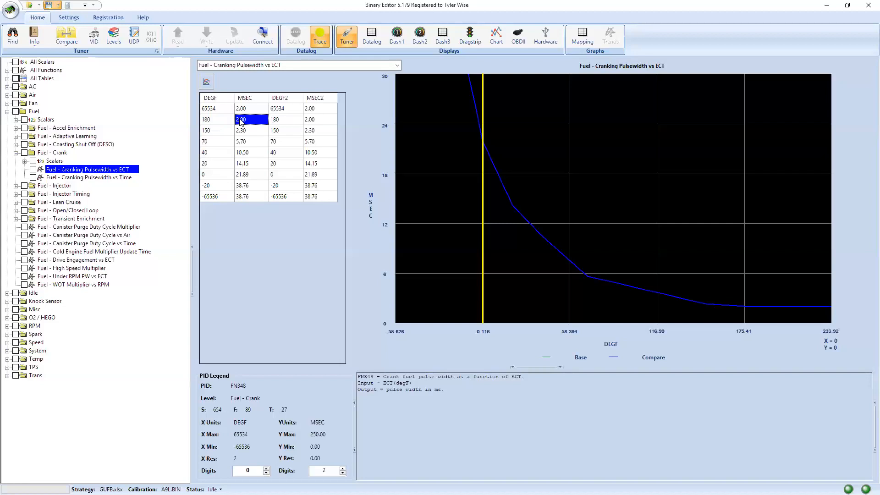
pyautogui.press('Down')
pyautogui.press('Down')
pyautogui.press('Down')
pyautogui.press('Down')
pyautogui.press('Down')
pyautogui.press('Down')
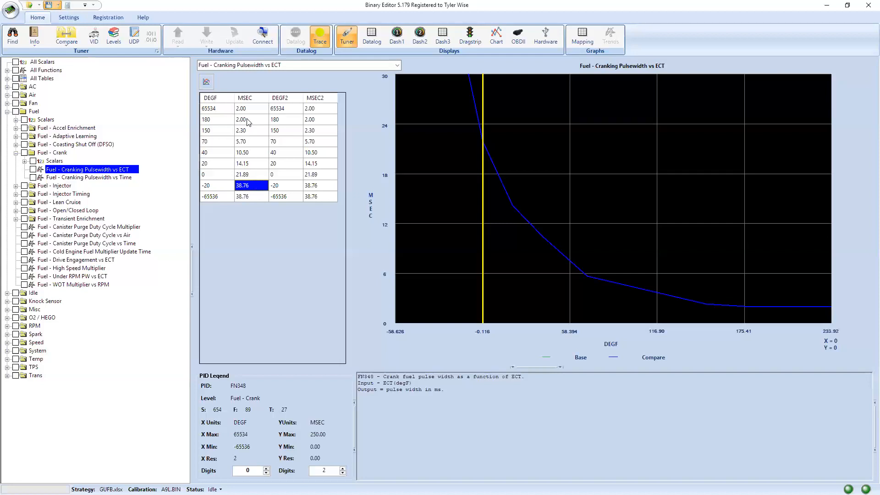
# Step: Copy all rows of the function's DEGF and MSEC columns into a new blank Excel workbook, starting at cell A1
pyautogui.moveTo(248, 120); pyautogui.dragTo(247, 201)
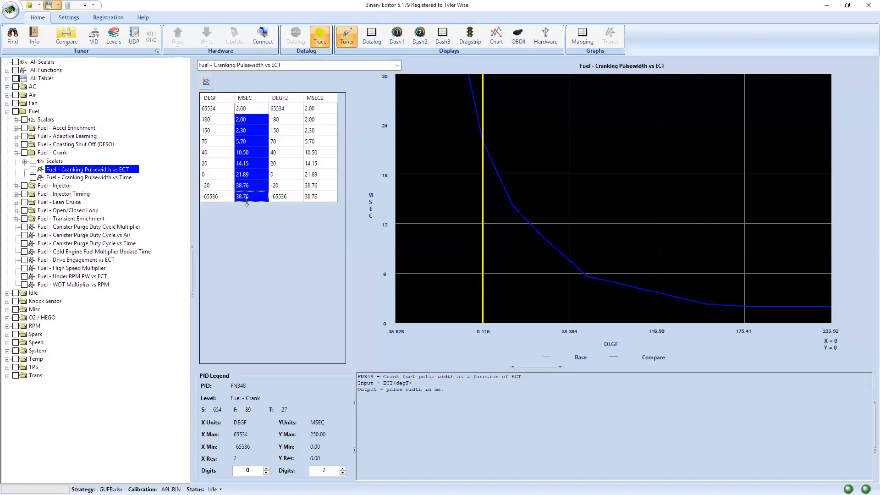
pyautogui.click(545, 37)
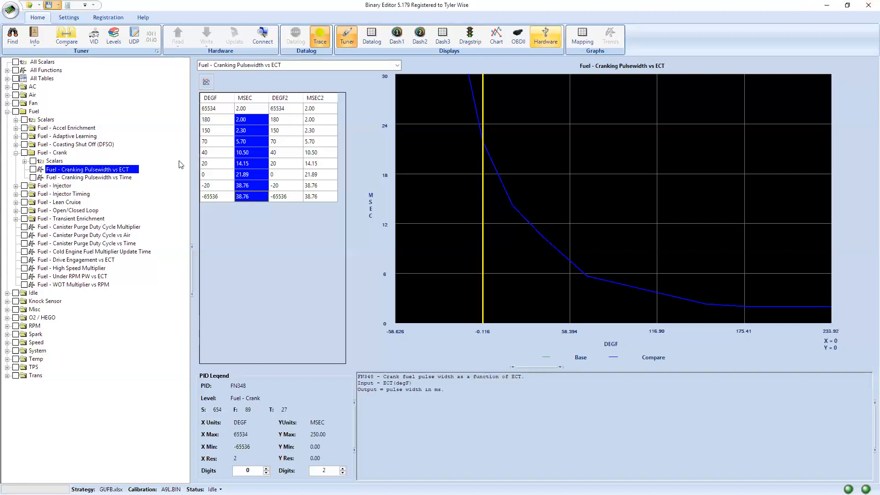
pyautogui.moveTo(219, 110); pyautogui.dragTo(254, 201)
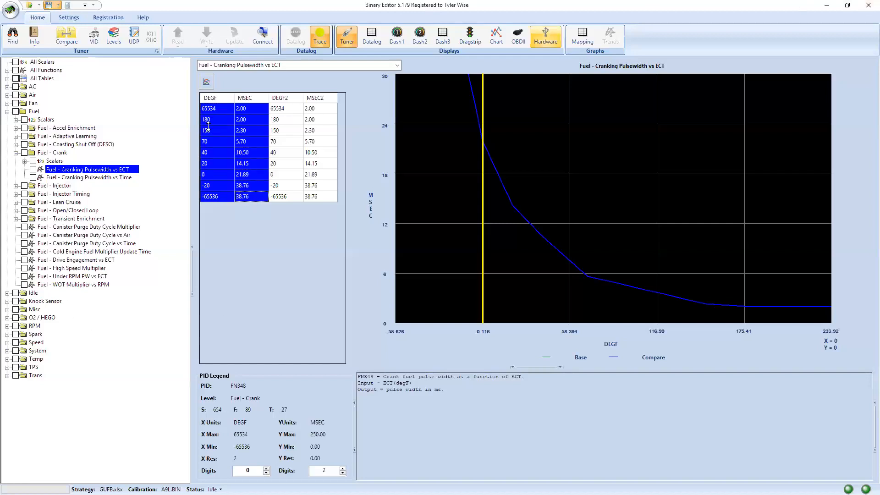
pyautogui.press('super')
pyautogui.write('excel')
pyautogui.press('Return')
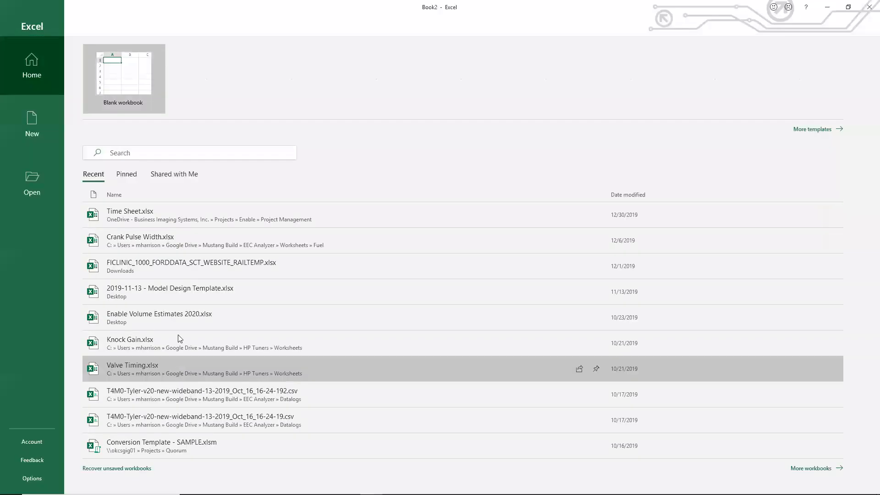
pyautogui.click(129, 105)
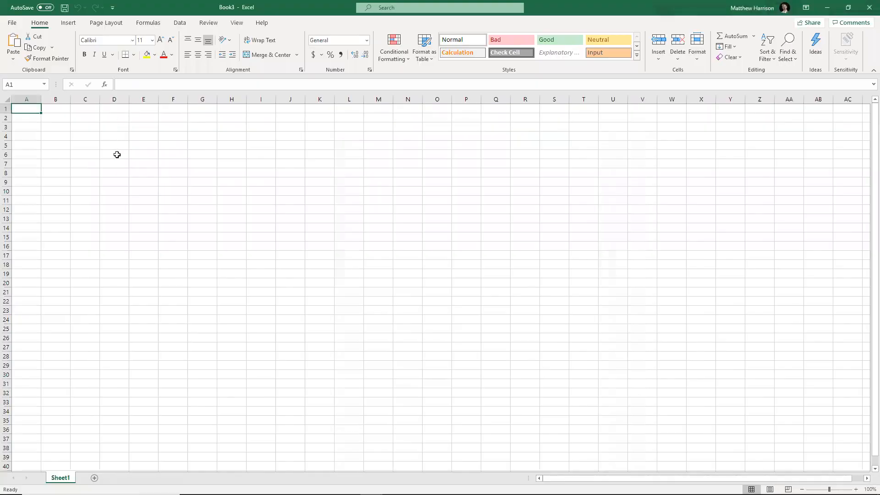
pyautogui.hotkey('ctrl', 'v')
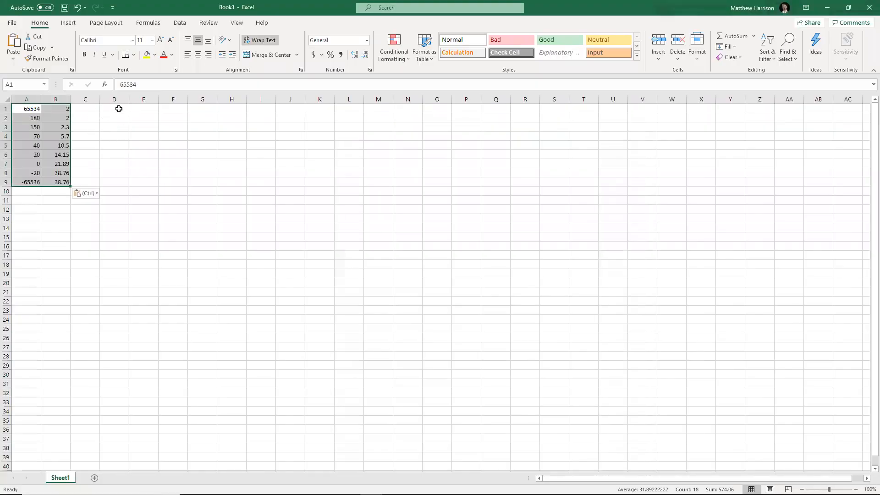
# Step: Copy the comparison Injector High Slope of 19.6417 from Binary Editor's Fuel - Injector scalars into cell F1 of the Excel workbook
pyautogui.click(180, 110)
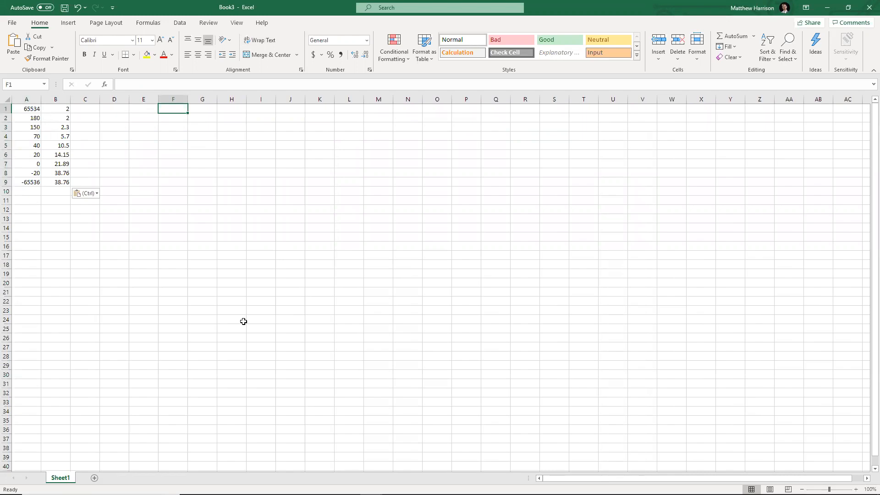
pyautogui.hotkey('alt', 'Tab')
pyautogui.hotkey('alt', 'Tab')
pyautogui.hotkey('alt', 'Tab')
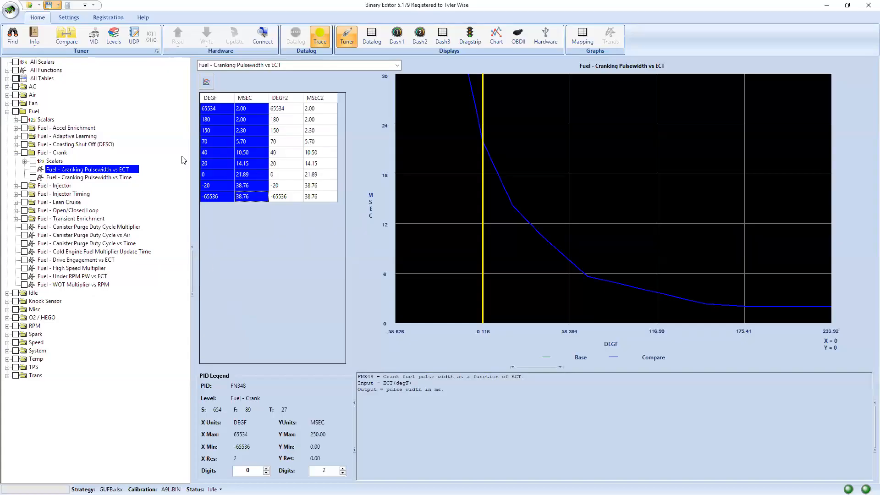
pyautogui.click(16, 186)
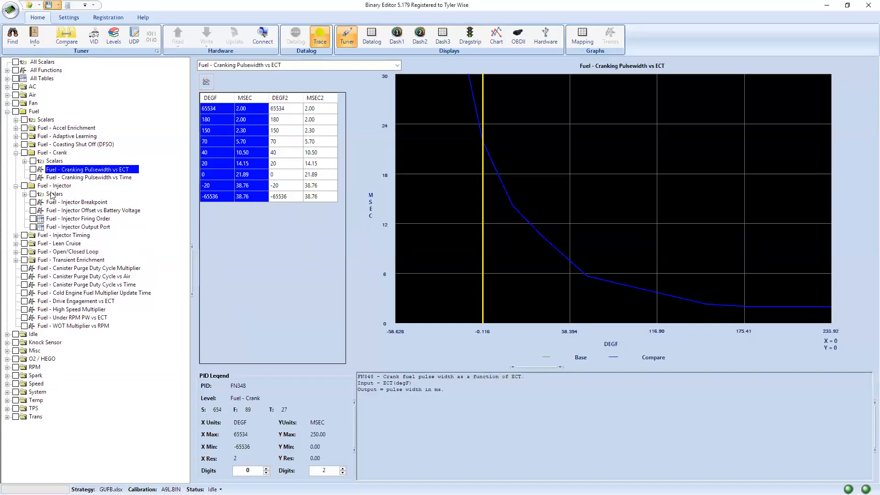
pyautogui.click(52, 194)
pyautogui.click(426, 76)
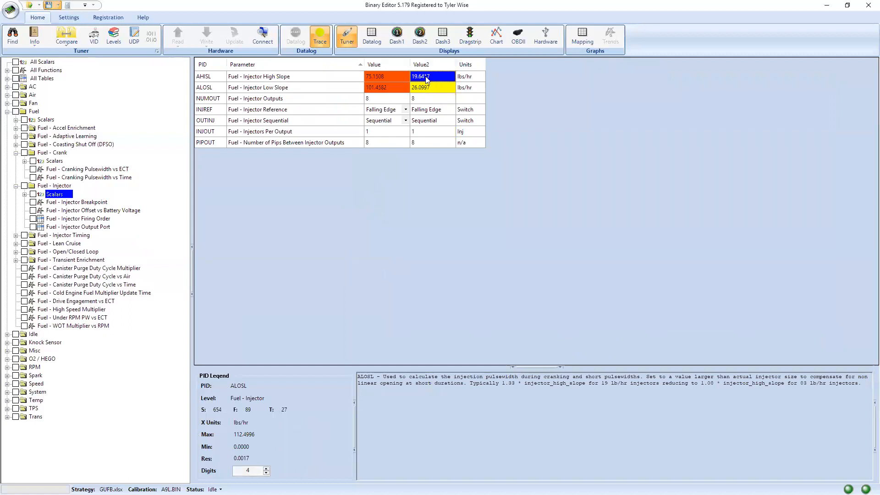
pyautogui.hotkey('alt', 'Tab')
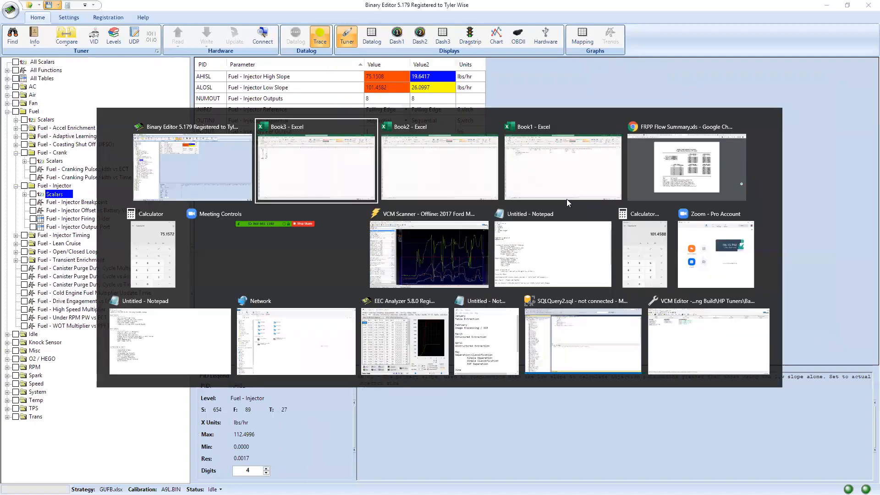
pyautogui.write('19.6417')
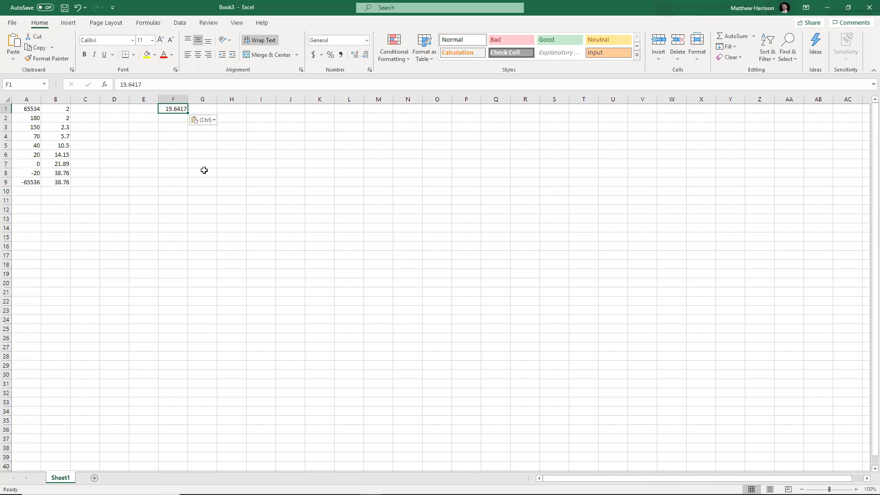
# Step: Copy the new Injector High Slope of 75.1508 from Binary Editor into cell F2 of the Excel workbook
pyautogui.hotkey('alt', 'Tab')
pyautogui.click(381, 78)
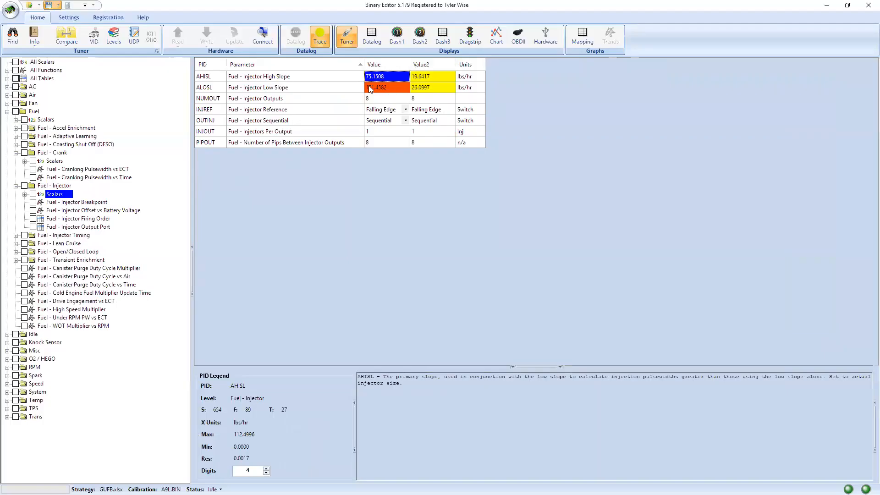
pyautogui.hotkey('alt', 'Tab')
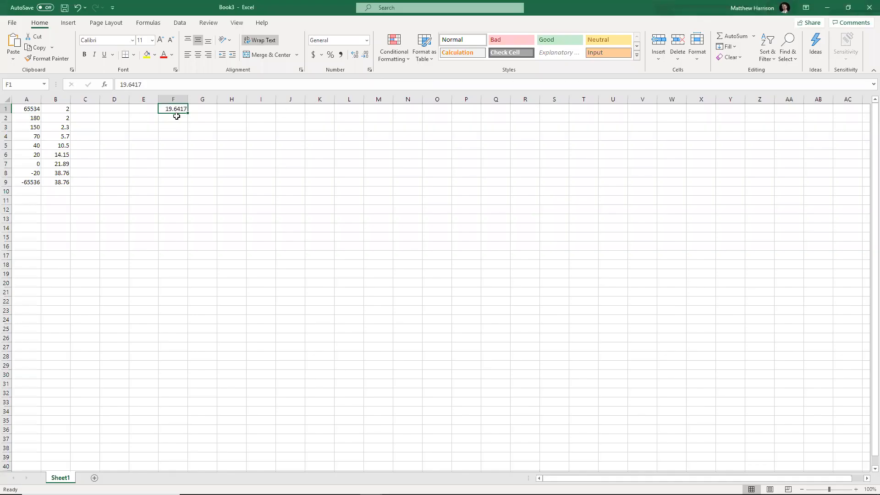
pyautogui.click(176, 116)
pyautogui.write('75.1508')
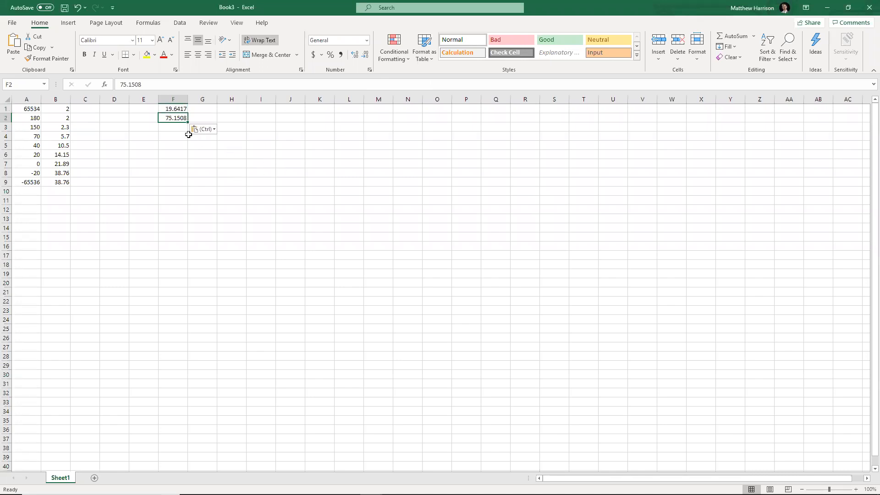
# Step: Calculate the injector scaling ratio in cell F3 by dividing F2 by F1
pyautogui.click(172, 127)
pyautogui.write('=')
pyautogui.press('Up')
pyautogui.write('/')
pyautogui.press('Up')
pyautogui.press('Up')
pyautogui.press('Return')
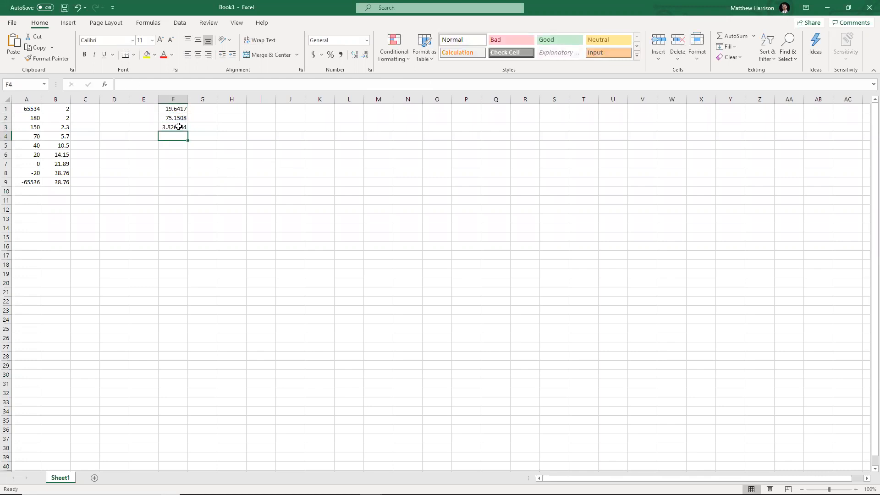
# Step: Enter the formula =B1/$F$3 in cell C1 to scale the first cranking pulsewidth by the ratio
pyautogui.moveTo(62, 109); pyautogui.dragTo(67, 183)
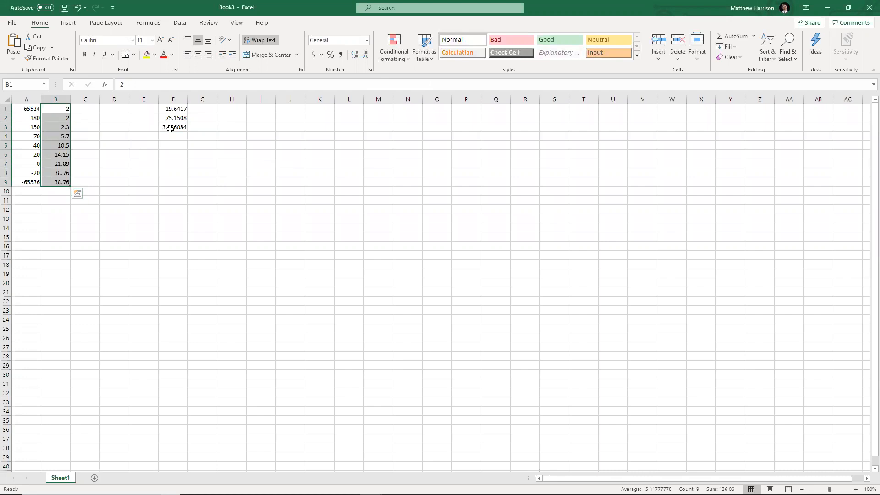
pyautogui.click(89, 112)
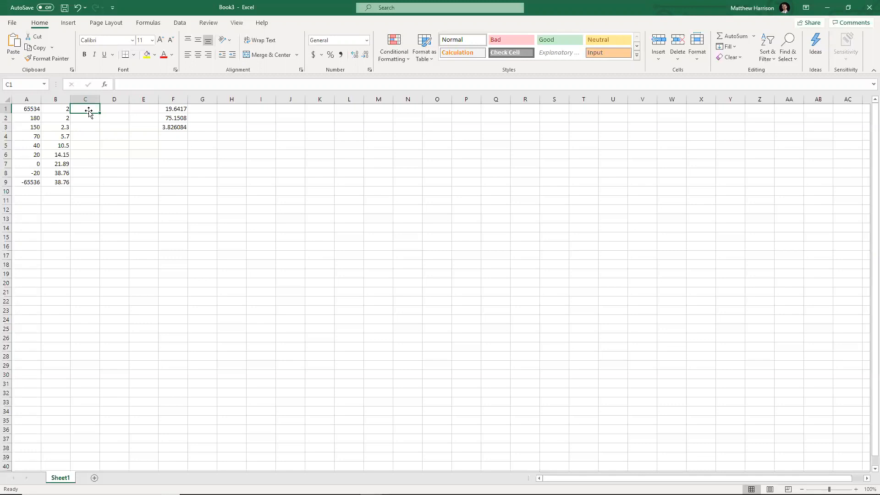
pyautogui.write('=')
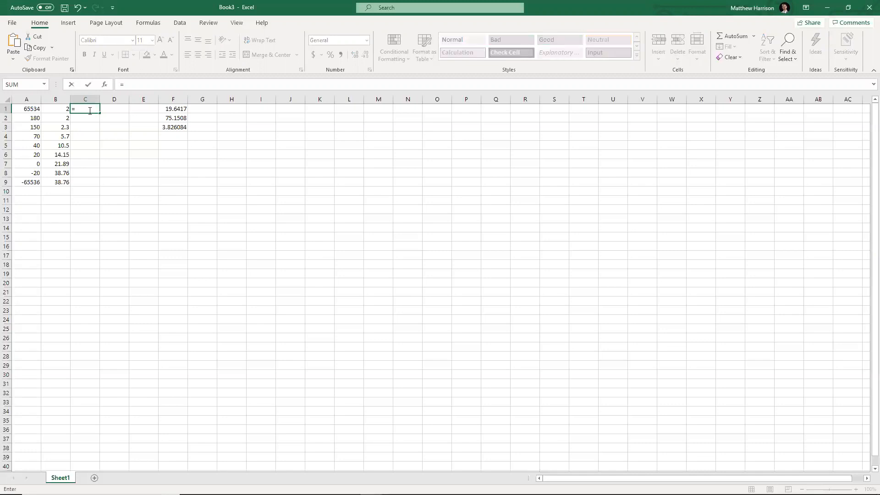
pyautogui.press('Left')
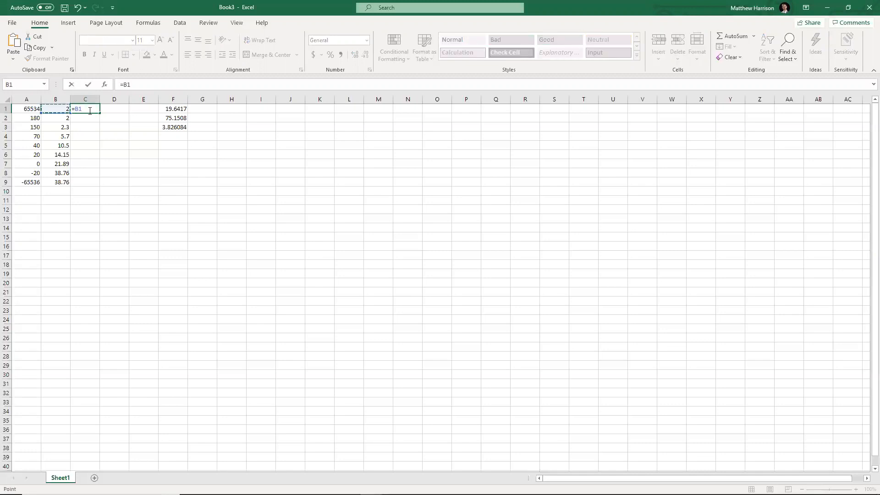
pyautogui.write('/')
pyautogui.click(173, 127)
pyautogui.click(133, 85)
pyautogui.write('$')
pyautogui.press('Right')
pyautogui.write('$')
pyautogui.hotkey('ctrl', 'Return')
# Step: Copy the scaling formula from C1 down through cells C2 to C9
pyautogui.hotkey('ctrl', 'c')
pyautogui.press('Down')
pyautogui.hotkey('ctrl', 'v')
pyautogui.press('Down')
pyautogui.hotkey('ctrl', 'v')
pyautogui.press('Down')
pyautogui.hotkey('ctrl', 'v')
pyautogui.press('Down')
pyautogui.hotkey('ctrl', 'v')
pyautogui.press('Down')
pyautogui.hotkey('ctrl', 'v')
pyautogui.press('Down')
pyautogui.hotkey('ctrl', 'v')
pyautogui.press('Down')
pyautogui.hotkey('ctrl', 'v')
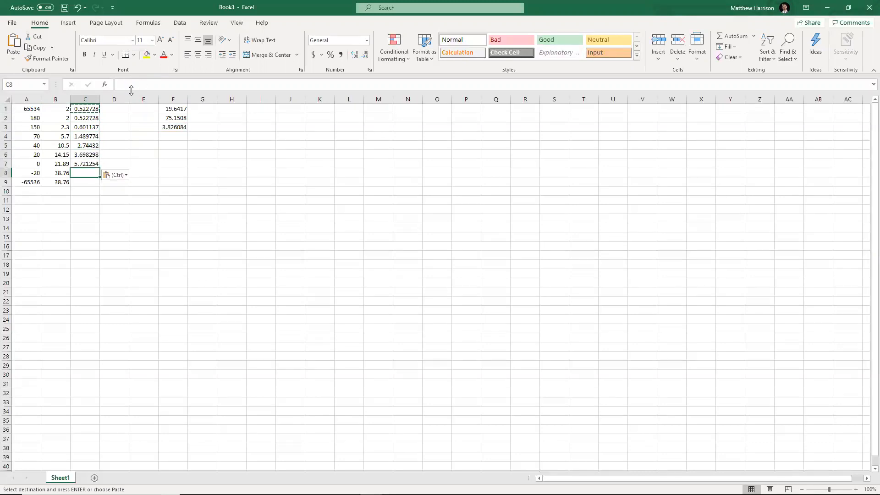
pyautogui.press('Down')
pyautogui.hotkey('ctrl', 'v')
pyautogui.press('Escape')
# Step: Copy the scaled pulsewidths in C1:C9 into the MSEC column of Fuel - Cranking Pulsewidth vs ECT in Binary Editor
pyautogui.hotkey('shift', 'Down')
pyautogui.hotkey('shift', 'Down')
pyautogui.hotkey('shift', 'Up')
pyautogui.hotkey('shift', 'Up')
pyautogui.hotkey('shift', 'Up')
pyautogui.hotkey('shift', 'Up')
pyautogui.hotkey('shift', 'Up')
pyautogui.hotkey('shift', 'Up')
pyautogui.hotkey('shift', 'Up')
pyautogui.hotkey('shift', 'Up')
pyautogui.hotkey('shift', 'Up')
pyautogui.hotkey('shift', 'Up')
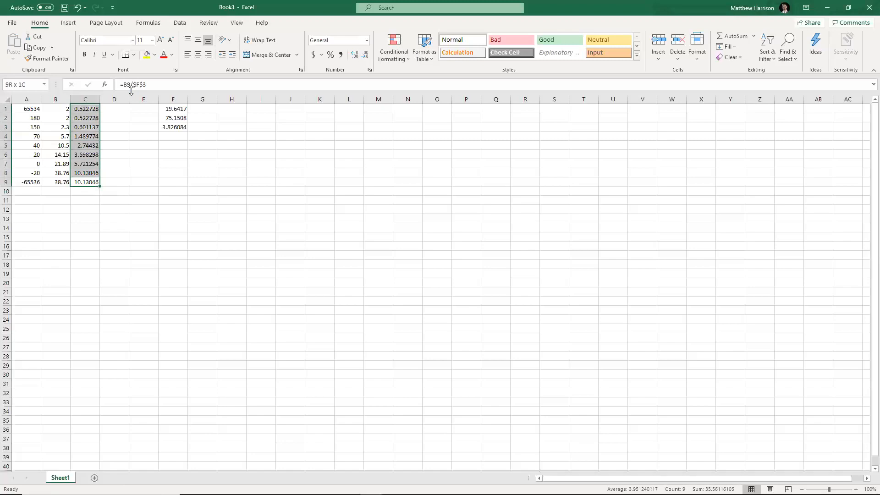
pyautogui.hotkey('ctrl', 'c')
pyautogui.hotkey('alt', 'Tab')
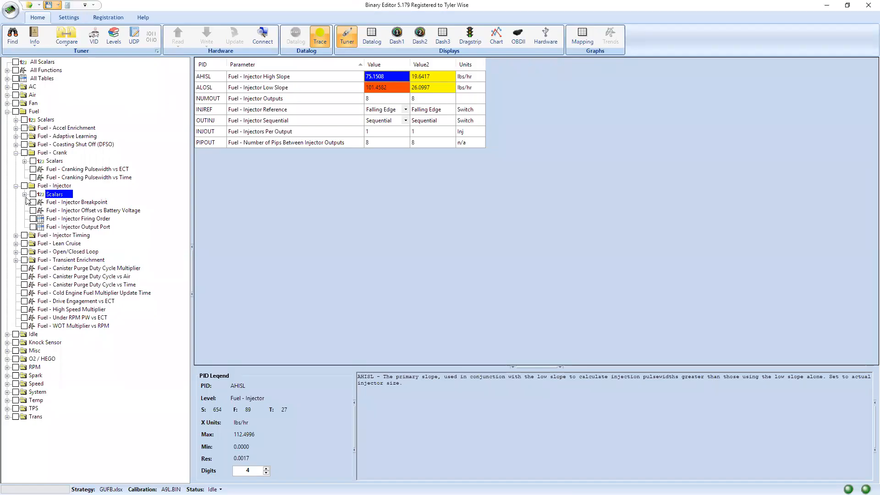
pyautogui.click(59, 170)
pyautogui.click(247, 117)
pyautogui.press('Up')
pyautogui.hotkey('ctrl', 'v')
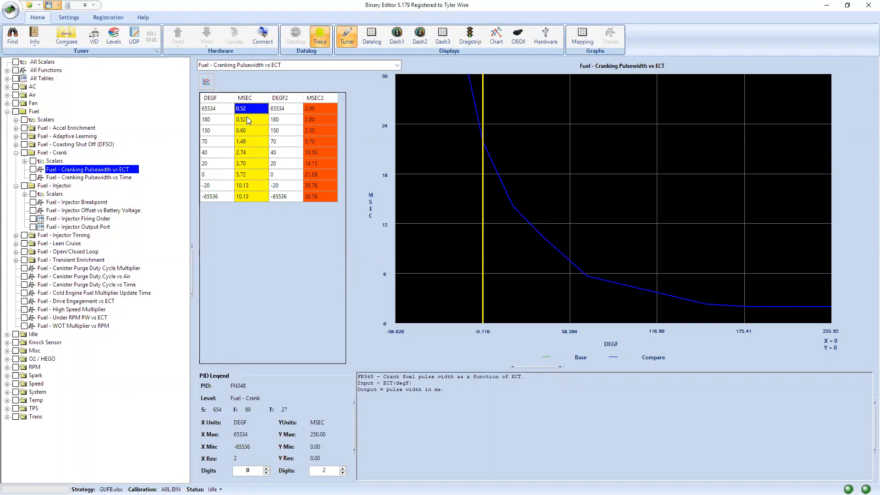
# Step: Multiply all nine MSEC cells of the cranking pulsewidth function by 1.25
pyautogui.moveTo(248, 197); pyautogui.dragTo(256, 113)
pyautogui.rightClick(255, 114)
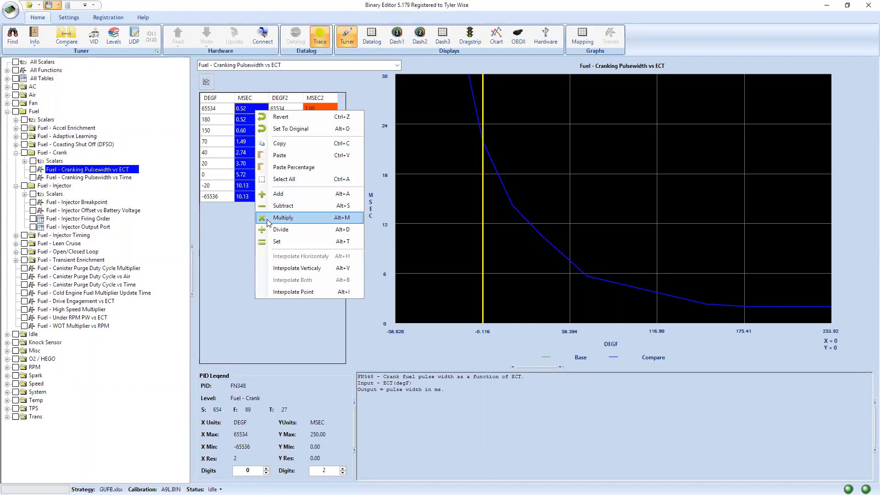
pyautogui.click(267, 219)
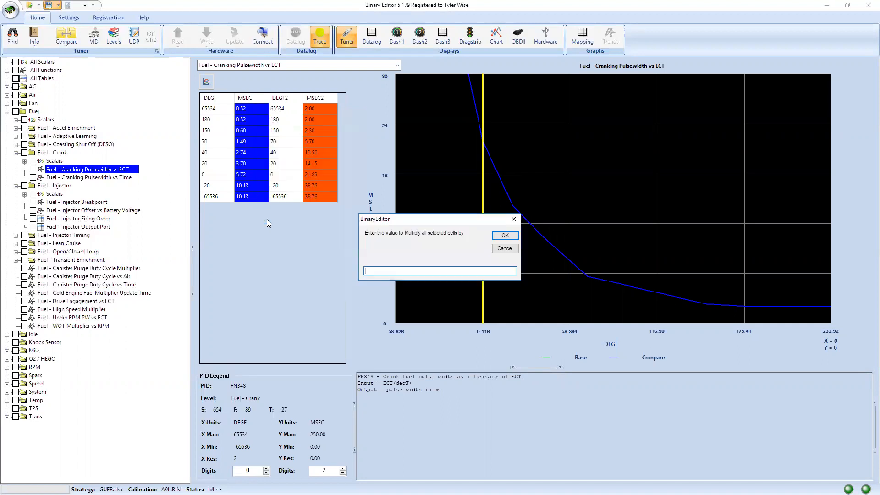
pyautogui.write('1.25')
pyautogui.press('Return')
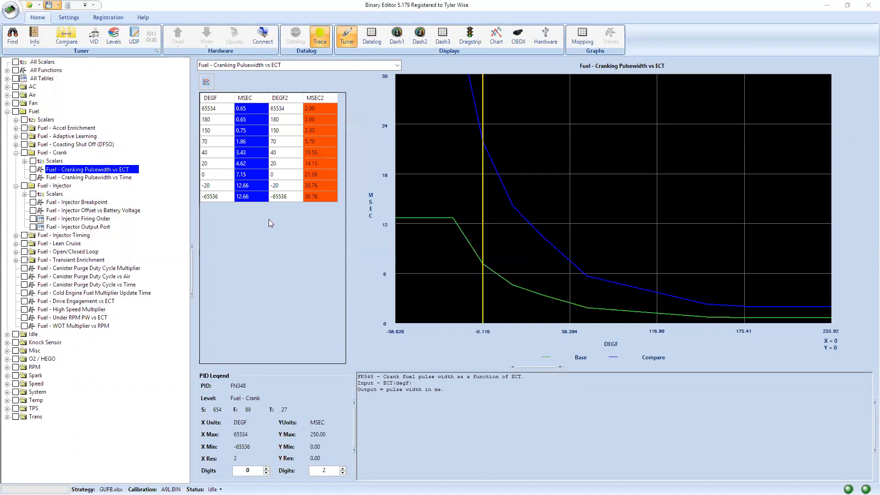
# Step: Review the rescaled cranking pulsewidths against their coolant temperature rows, from the cold rows up to 180 degrees
pyautogui.click(207, 162)
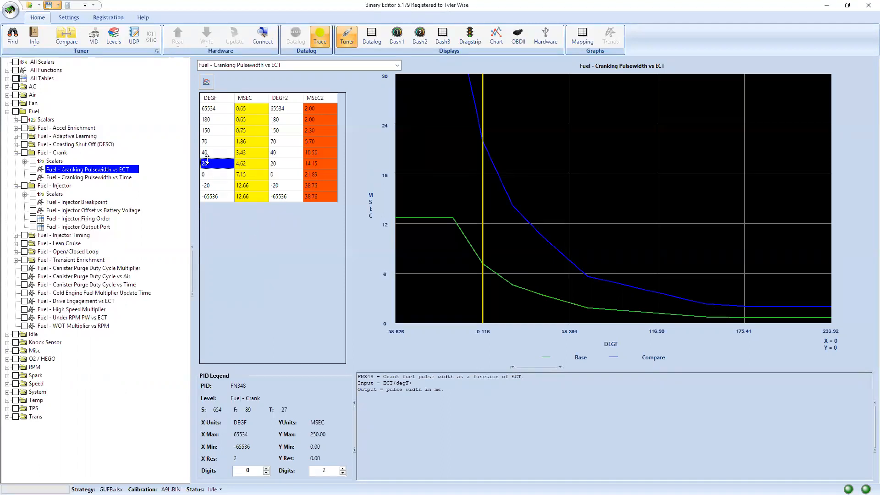
pyautogui.click(207, 152)
pyautogui.click(211, 141)
pyautogui.click(212, 132)
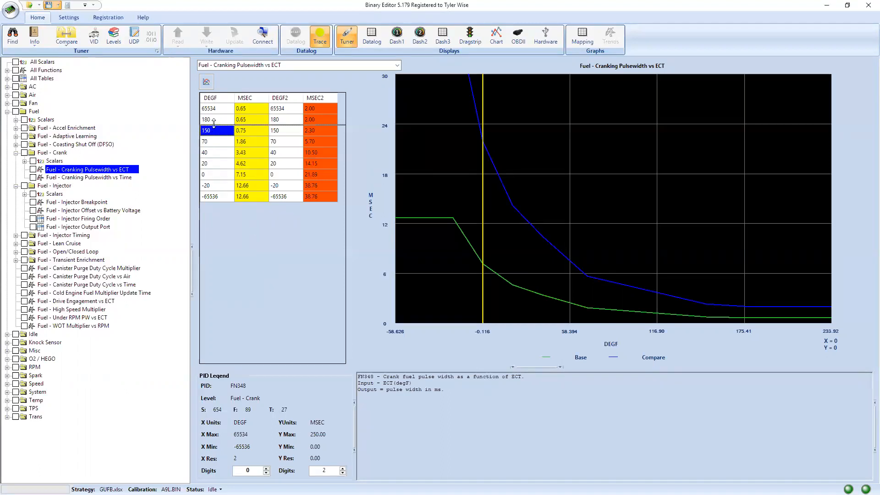
pyautogui.click(214, 121)
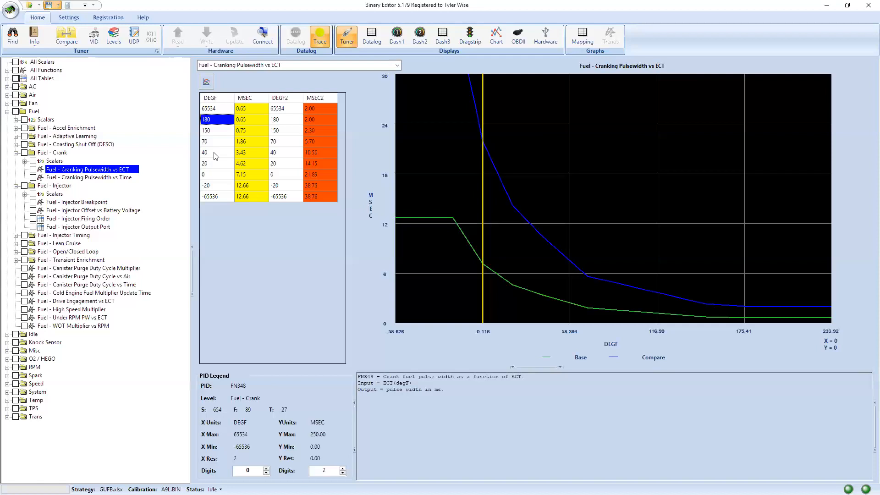
pyautogui.click(225, 176)
pyautogui.click(243, 177)
pyautogui.click(244, 184)
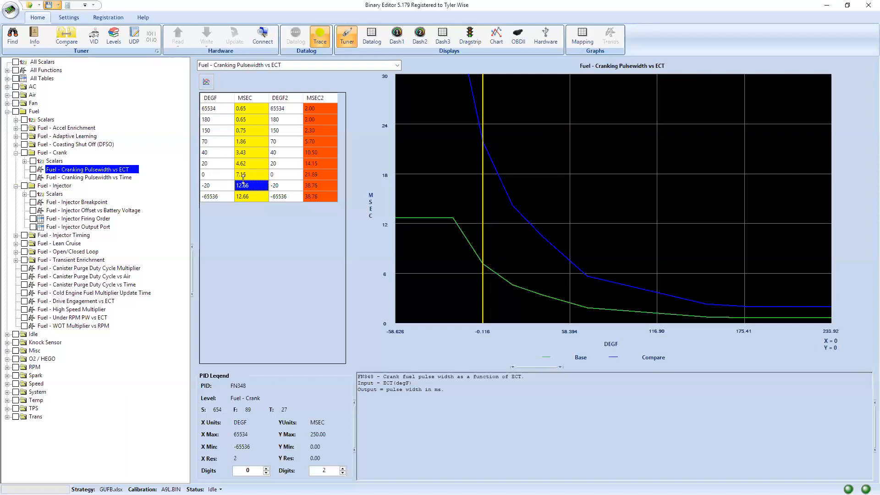
pyautogui.click(244, 177)
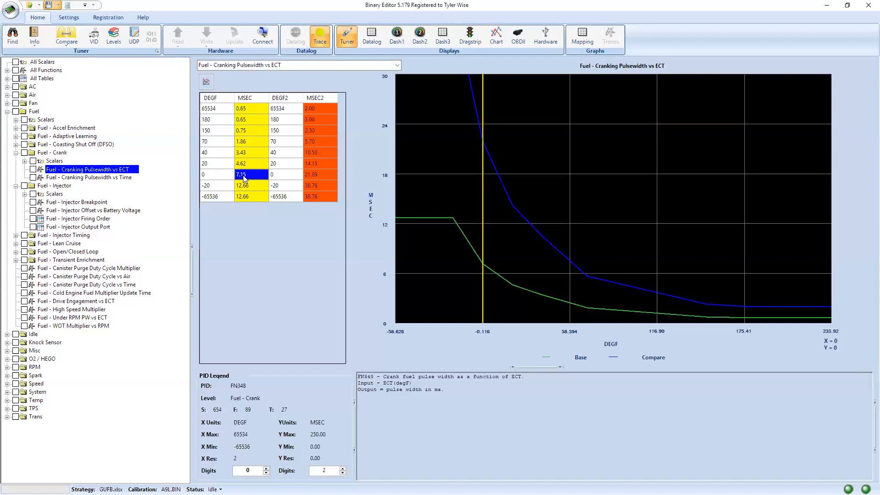
pyautogui.click(246, 140)
pyautogui.click(247, 131)
pyautogui.click(248, 120)
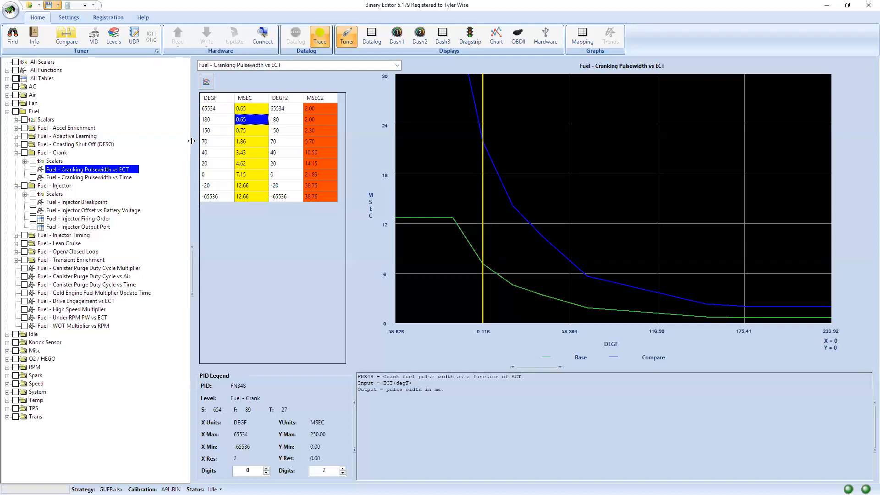
# Step: Set the multipliers in Fuel - WOT Multiplier vs RPM to 1 for every row from 16384 down to 1600 RPM
pyautogui.moveTo(248, 124)
pyautogui.click(86, 326)
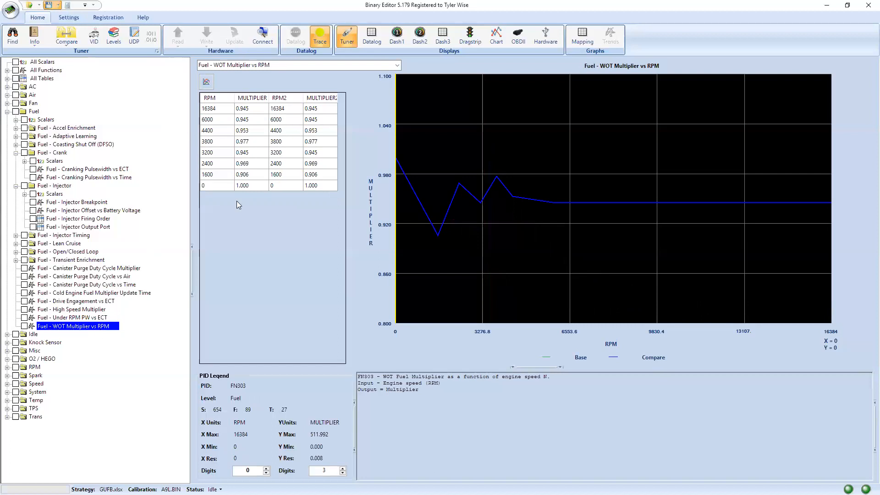
pyautogui.moveTo(249, 110); pyautogui.dragTo(245, 205)
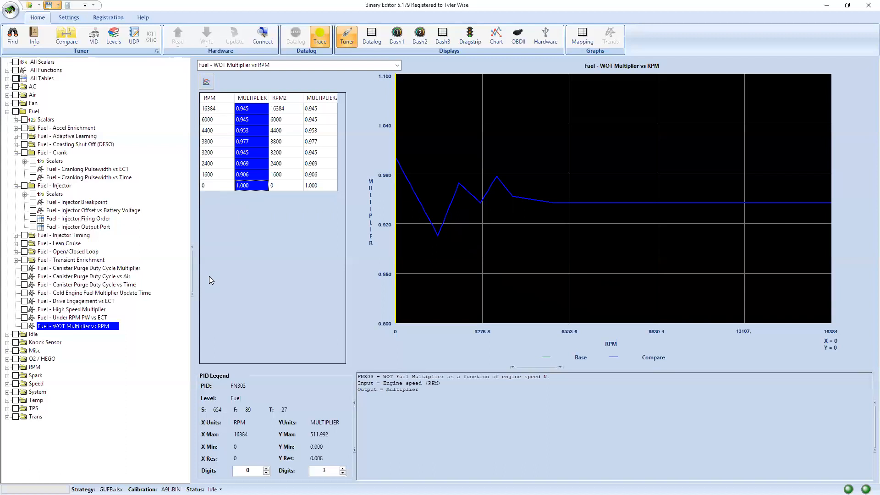
pyautogui.click(247, 111)
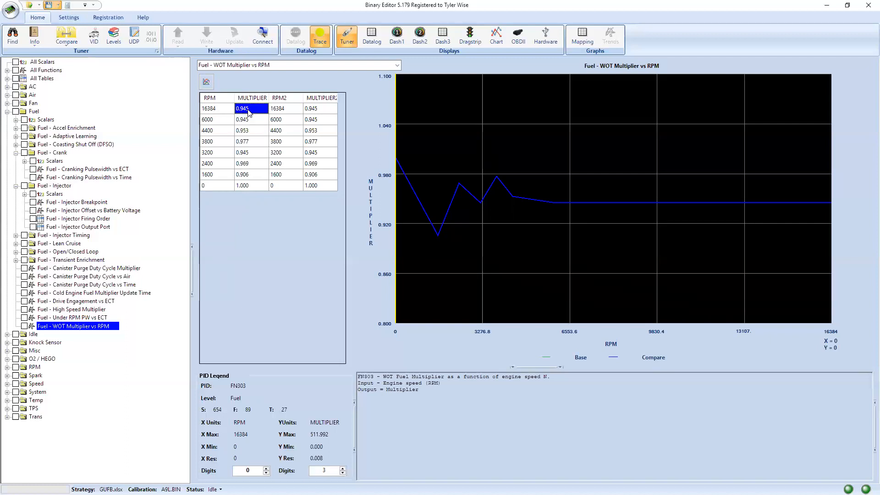
pyautogui.write('1')
pyautogui.press('Return')
pyautogui.write('1')
pyautogui.press('Return')
pyautogui.write('1')
pyautogui.press('Return')
pyautogui.write('1')
pyautogui.press('Return')
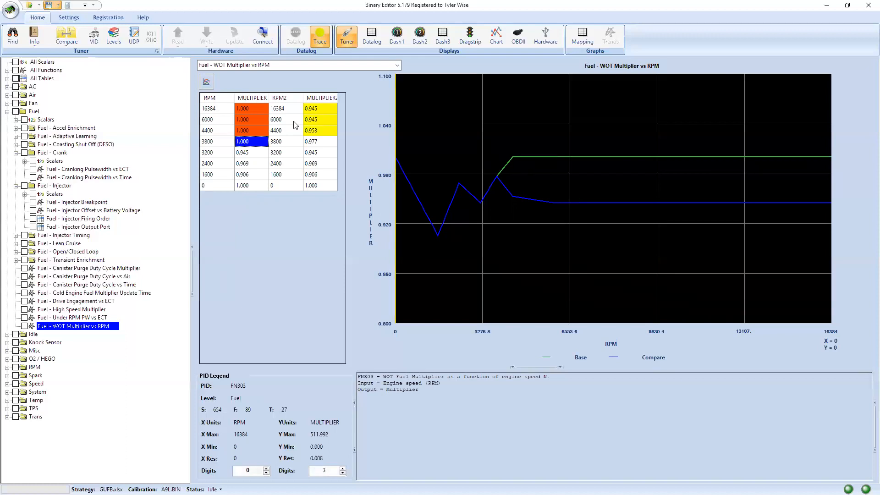
pyautogui.write('1')
pyautogui.press('Return')
pyautogui.write('1')
pyautogui.press('Return')
pyautogui.write('1')
pyautogui.press('Return')
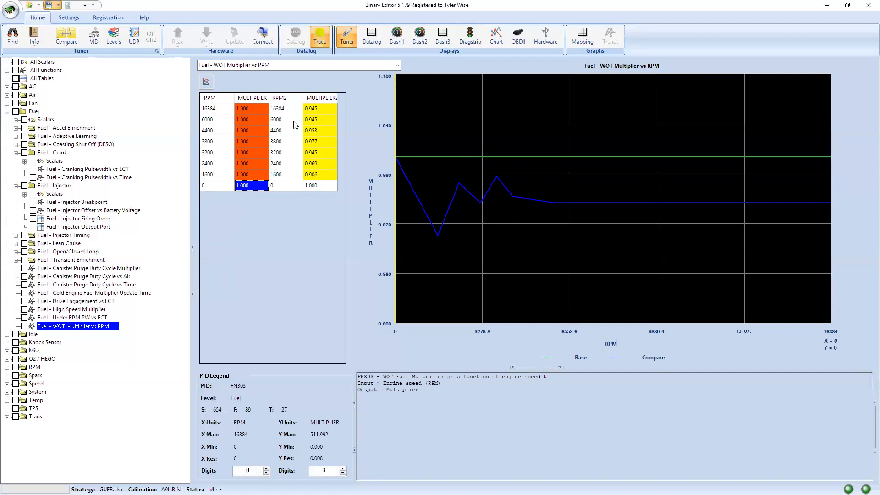
pyautogui.moveTo(255, 108); pyautogui.dragTo(249, 200)
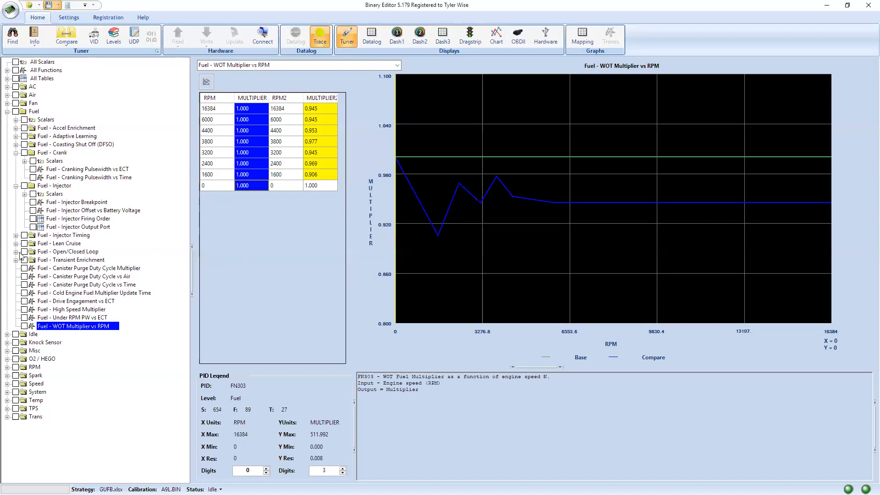
# Step: Collapse the Fuel - Crank and Fuel - Injector groups and display the Fuel - Base OL table from Fuel - Open/Closed Loop
pyautogui.click(16, 153)
pyautogui.click(16, 161)
pyautogui.click(16, 185)
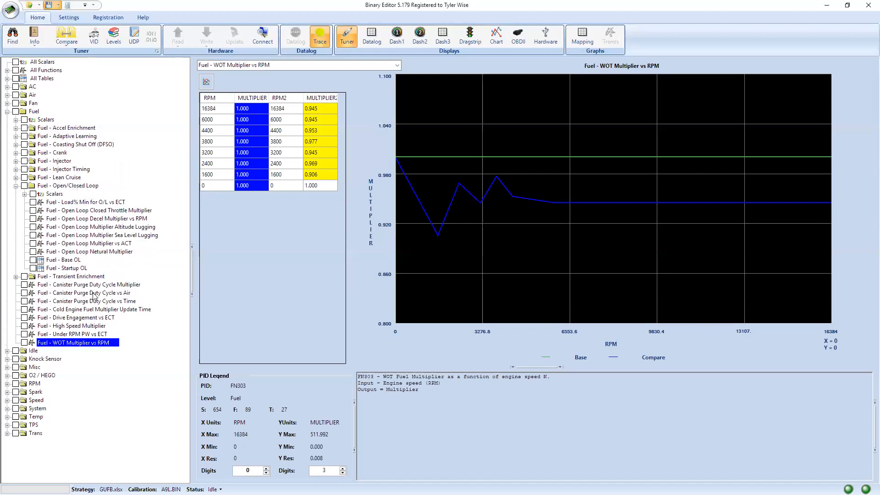
pyautogui.click(64, 261)
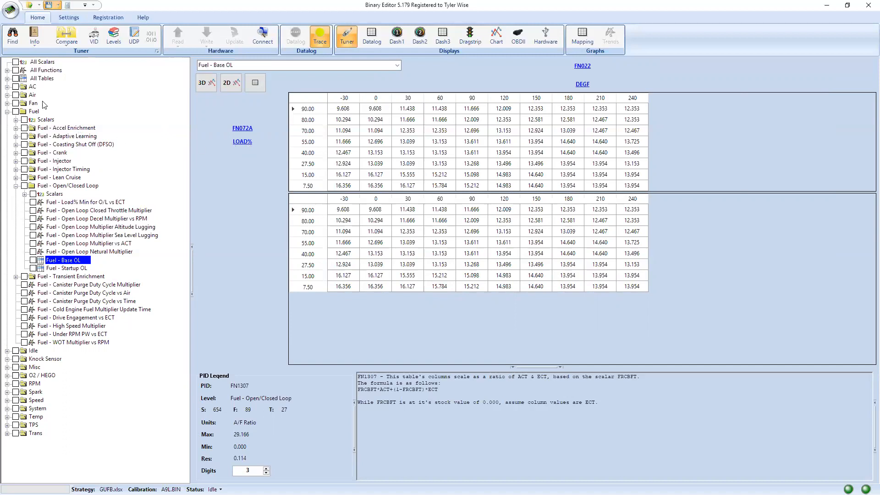
# Step: Display the Air - Load Scaling Sealevel vs RPM function from the Air - Load group
pyautogui.click(7, 95)
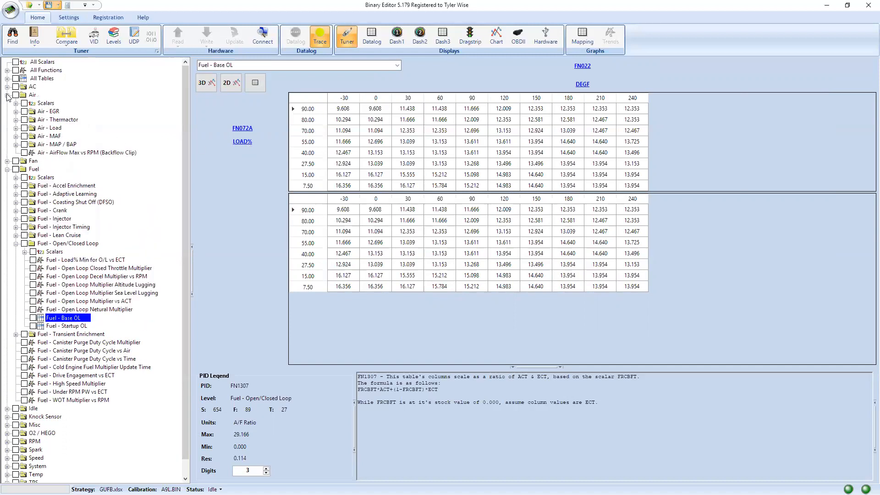
pyautogui.click(16, 128)
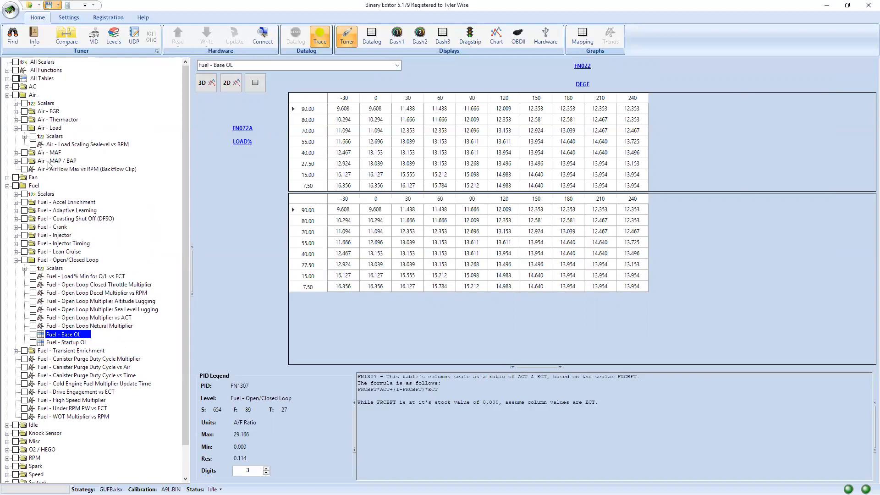
pyautogui.click(93, 145)
# Step: Examine the load values against their RPM breakpoints in the load scaling function, from 0 up to 3500 RPM
pyautogui.click(228, 112)
pyautogui.moveTo(228, 112); pyautogui.dragTo(244, 173)
pyautogui.click(242, 176)
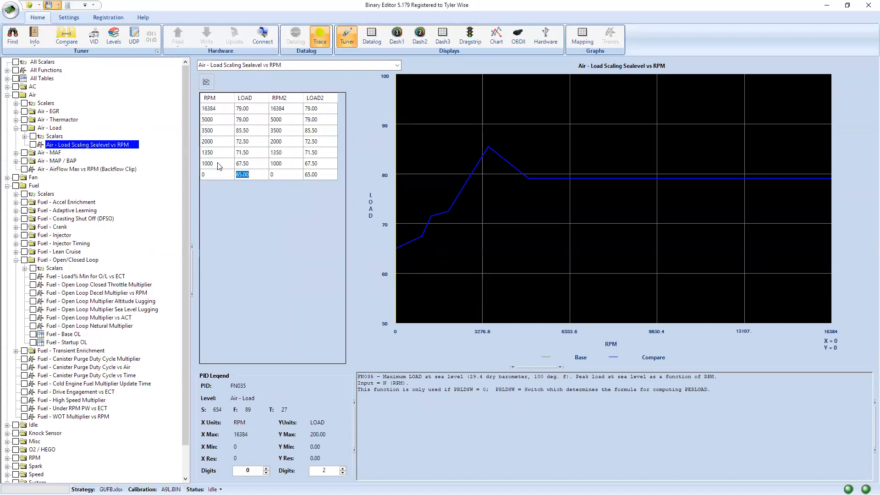
pyautogui.click(218, 165)
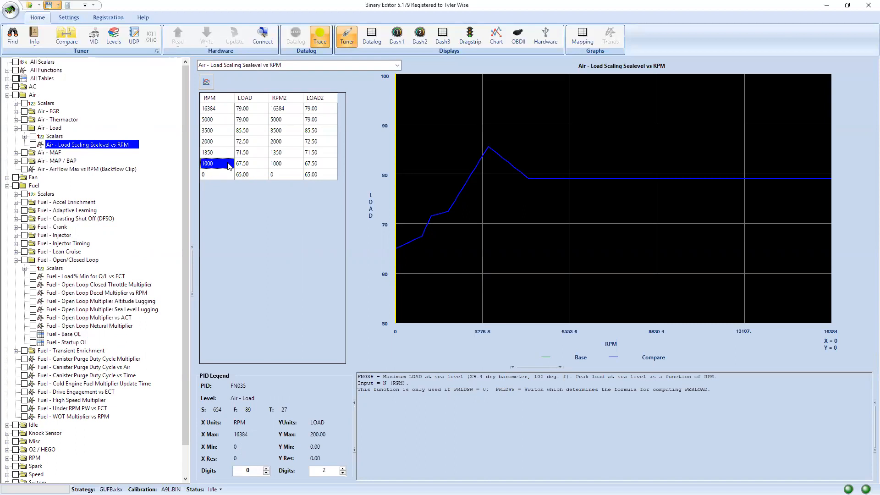
pyautogui.click(253, 165)
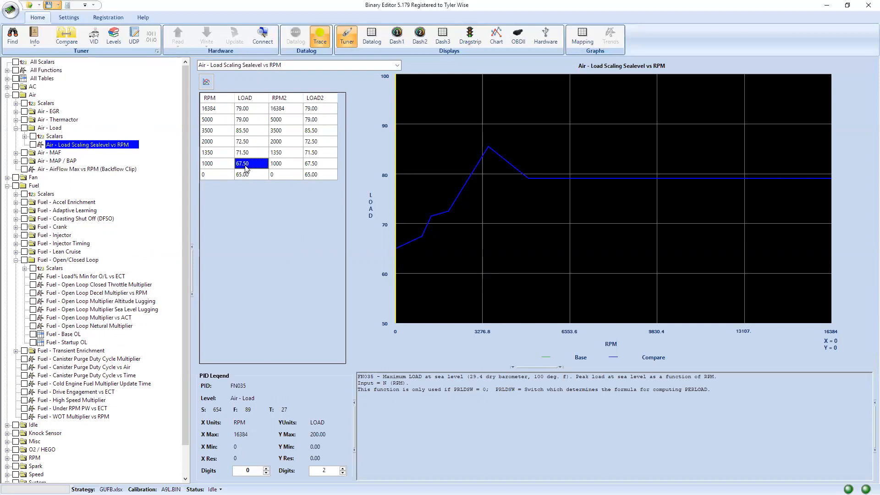
pyautogui.click(215, 155)
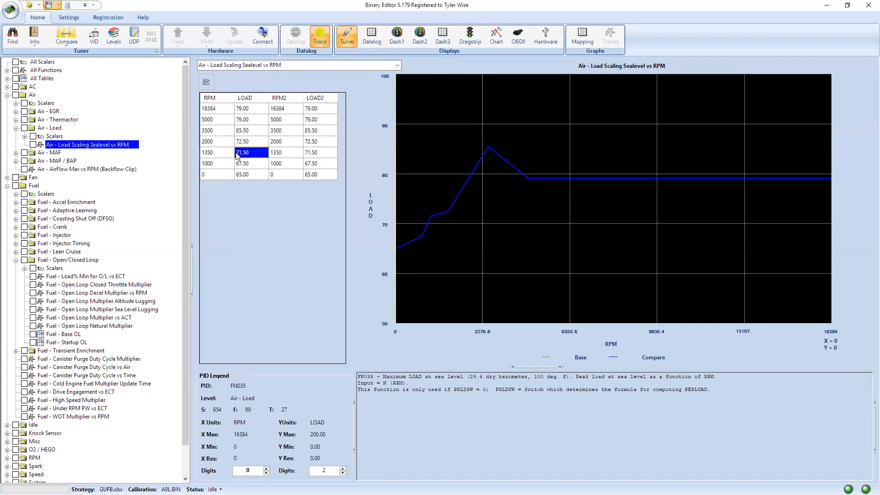
pyautogui.click(218, 161)
pyautogui.click(215, 131)
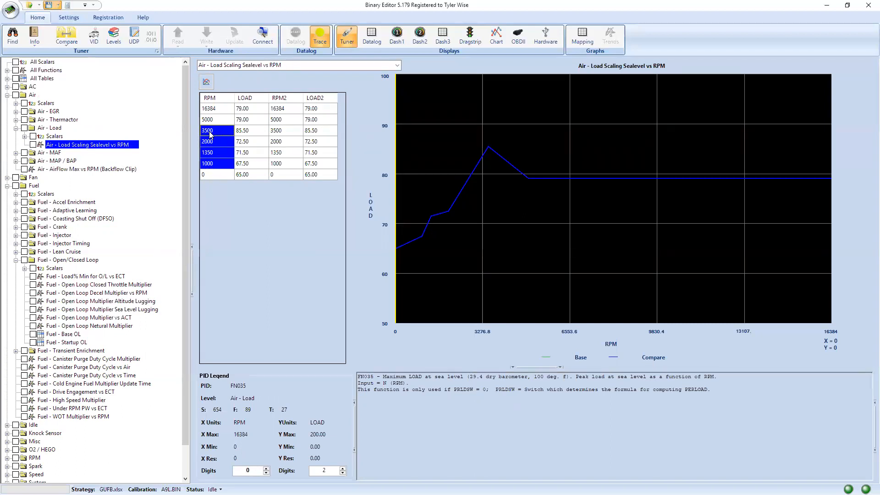
pyautogui.click(216, 131)
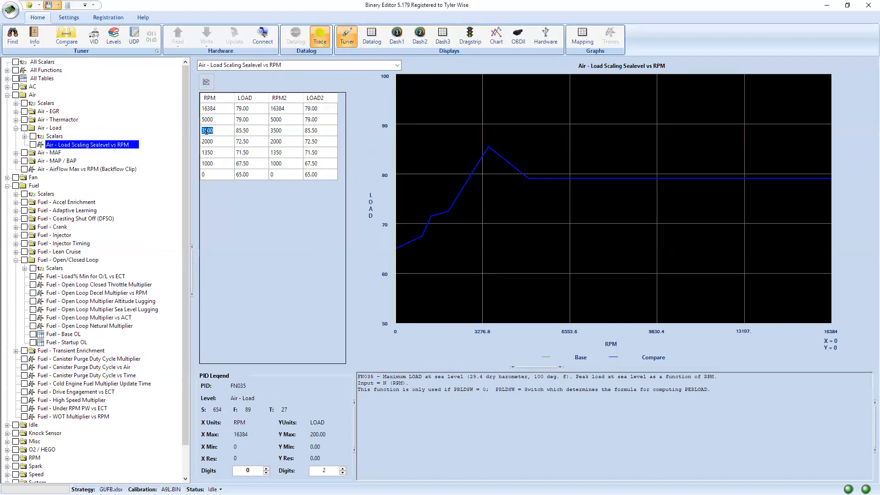
pyautogui.click(248, 134)
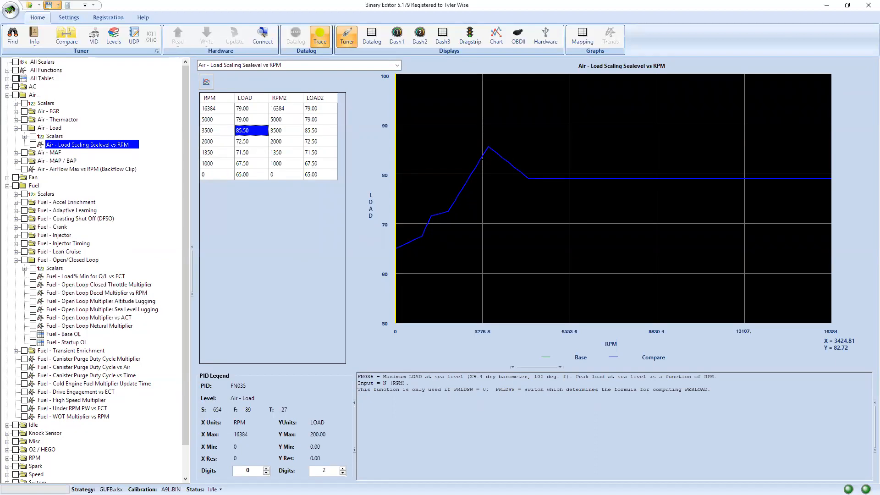
# Step: Show the dyno datalog chart, bring its end into view and highlight the TP trace
pyautogui.click(498, 40)
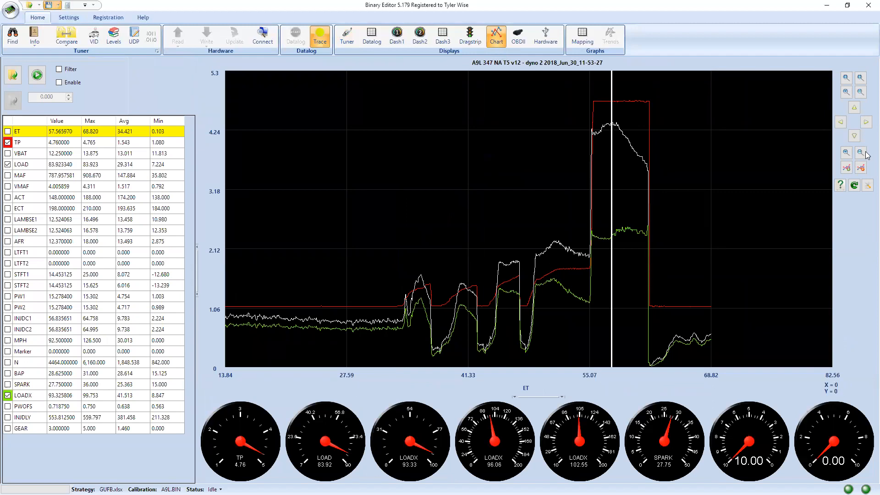
pyautogui.click(866, 122)
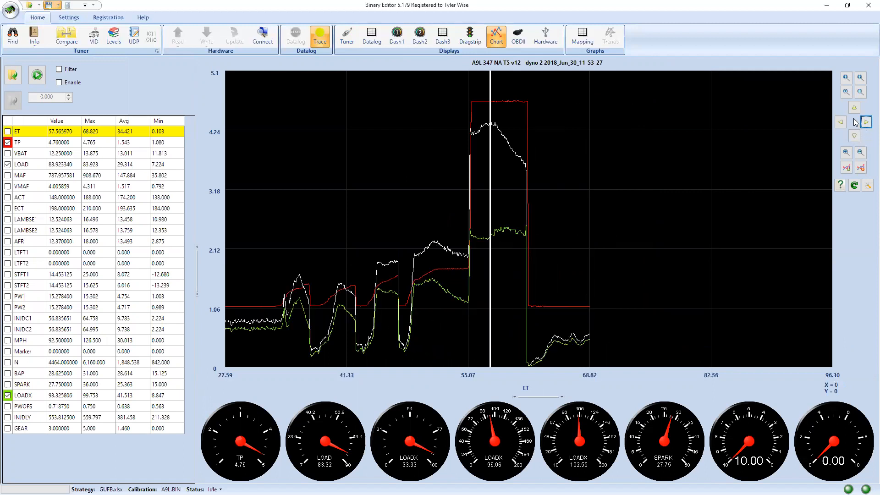
pyautogui.click(26, 143)
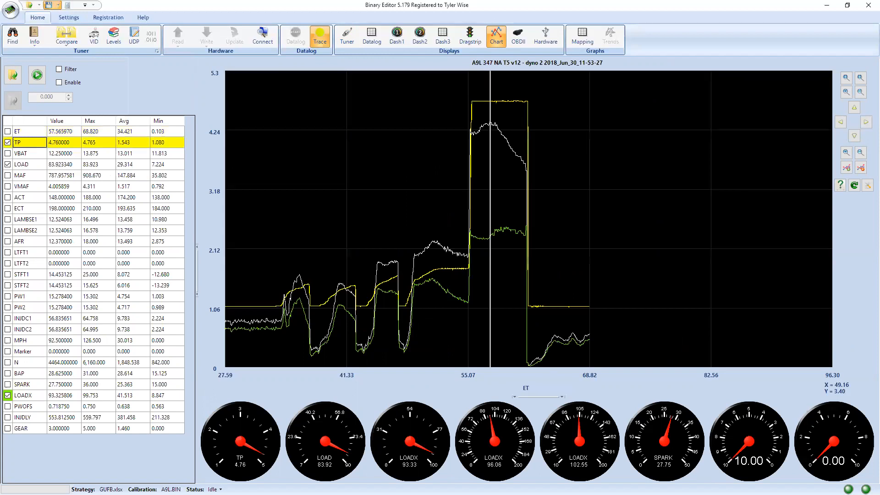
# Step: Follow the TP trace through the part-throttle ramps, the wide-open-throttle pull and the closed-throttle section after it
pyautogui.click(302, 316)
pyautogui.click(266, 323)
pyautogui.click(339, 307)
pyautogui.click(373, 297)
pyautogui.click(438, 280)
pyautogui.click(469, 267)
pyautogui.moveTo(470, 267); pyautogui.dragTo(516, 113)
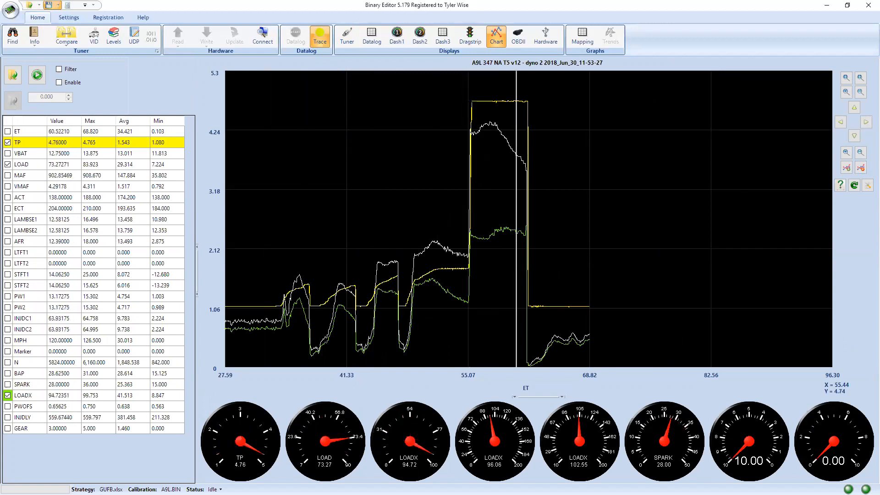
pyautogui.moveTo(471, 104); pyautogui.dragTo(527, 104)
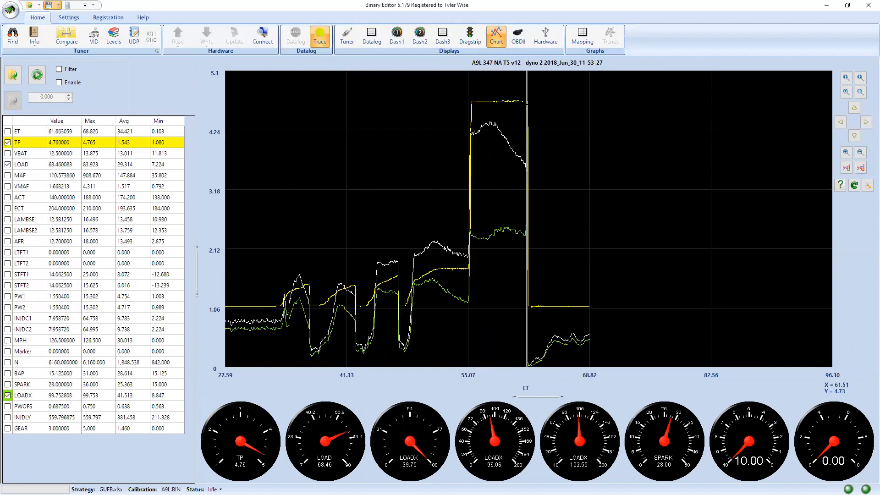
pyautogui.click(573, 131)
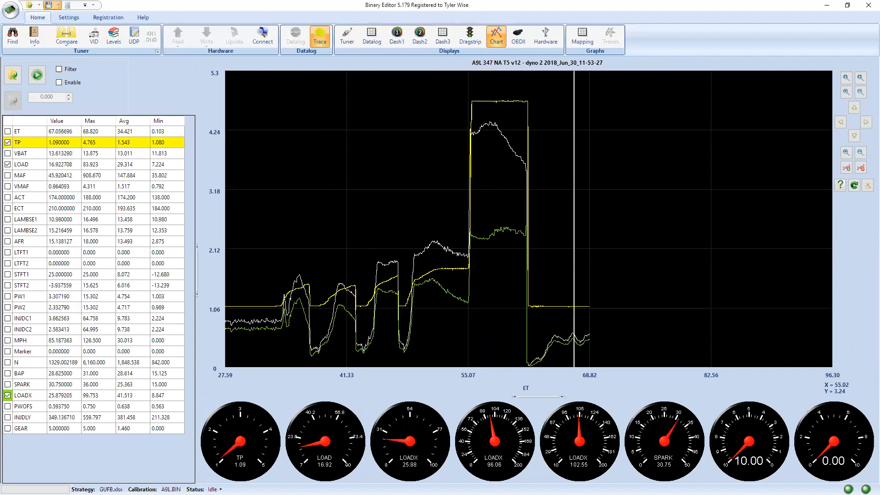
# Step: Highlight the LOAD trace and magnify its section during the wide-open-throttle pull
pyautogui.click(22, 164)
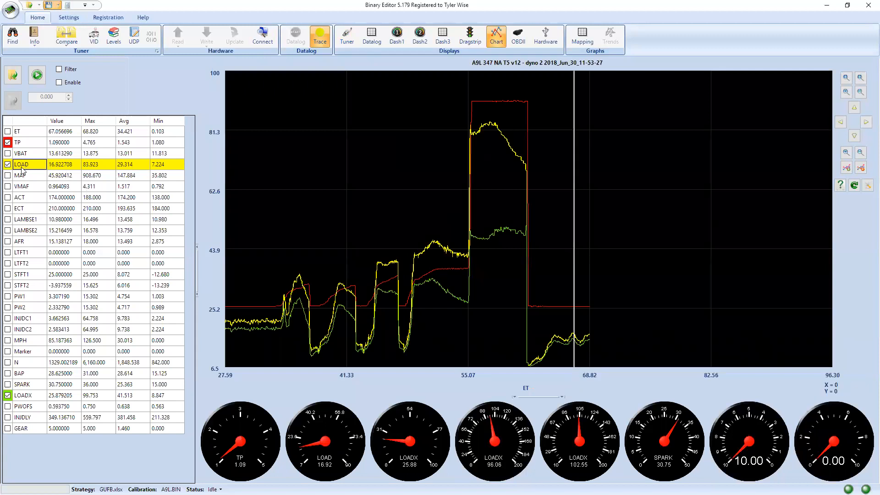
pyautogui.click(854, 108)
pyautogui.click(854, 108)
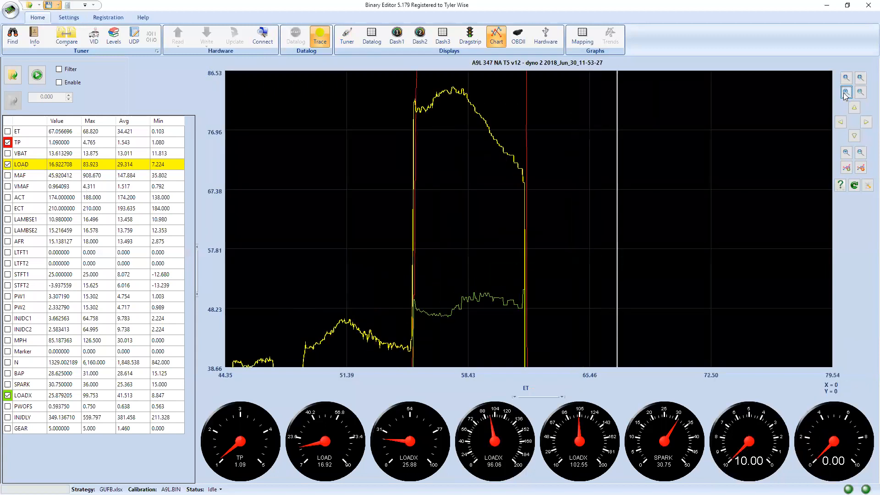
pyautogui.click(855, 111)
pyautogui.click(854, 108)
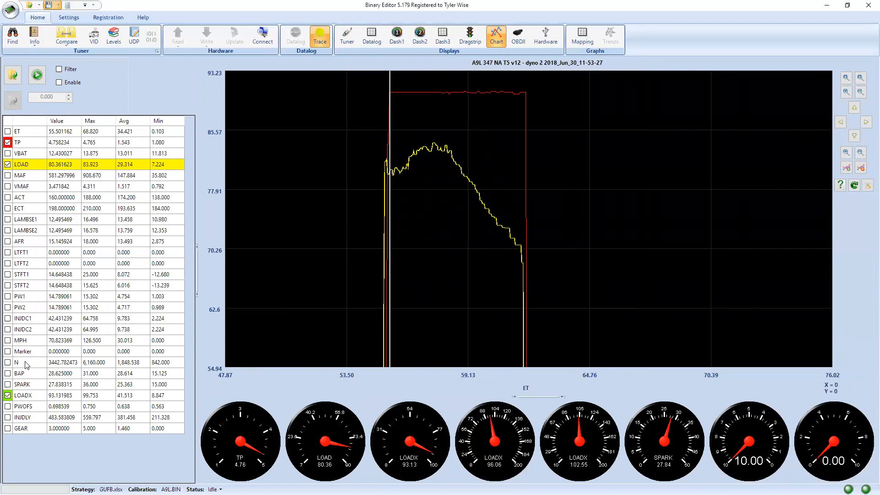
# Step: Highlight the N channel and read the engine speed at the start and end of the wide-open-throttle pull
pyautogui.click(61, 363)
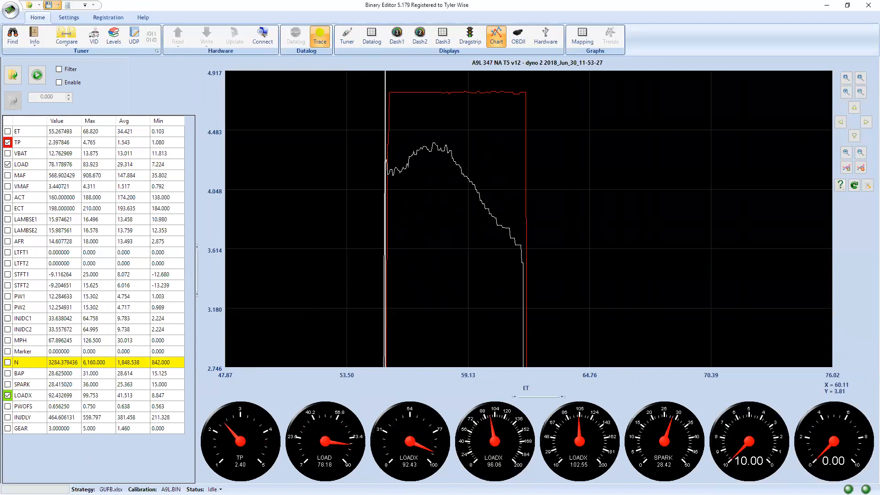
pyautogui.click(527, 208)
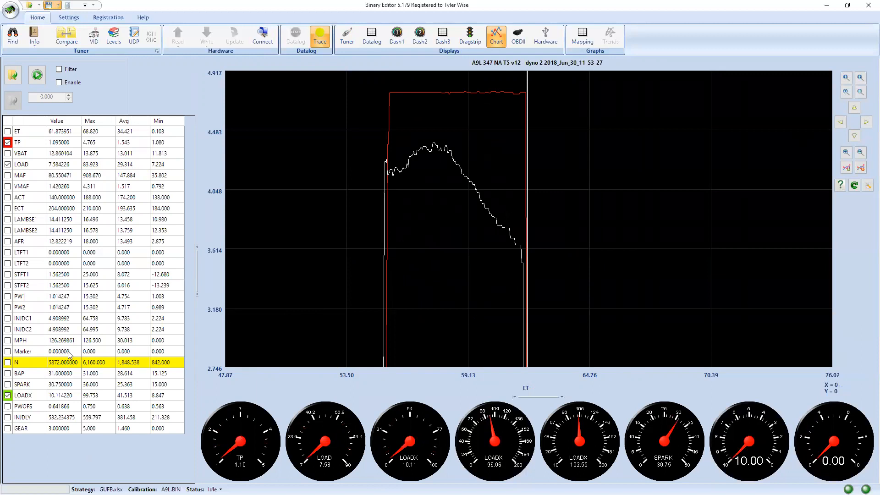
pyautogui.click(392, 192)
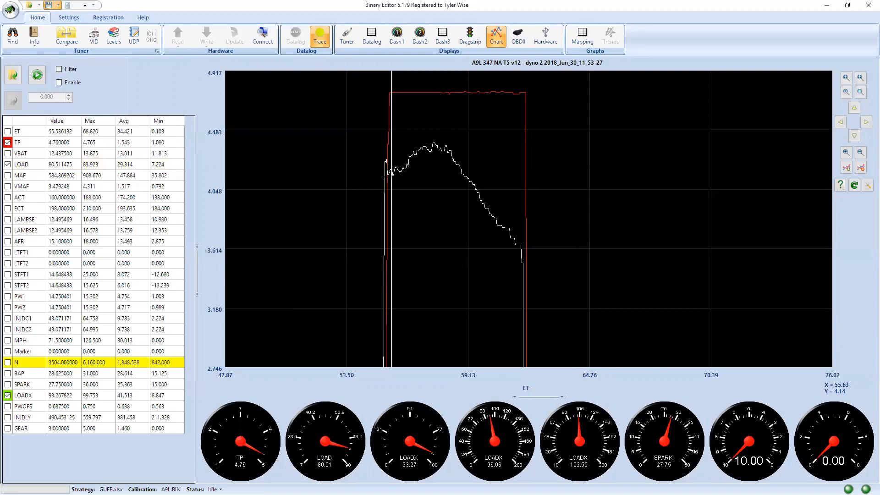
# Step: Highlight the LOAD trace and read load and engine speed at its peak and at the end of the pull
pyautogui.click(40, 165)
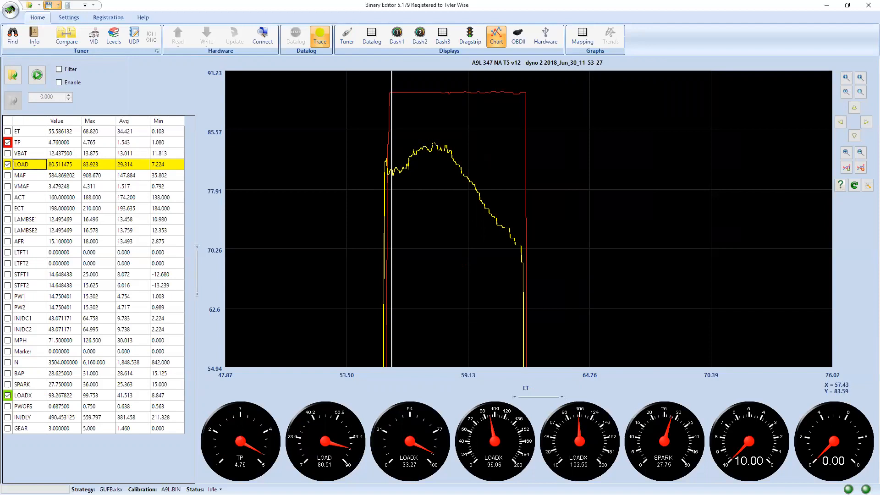
pyautogui.click(435, 145)
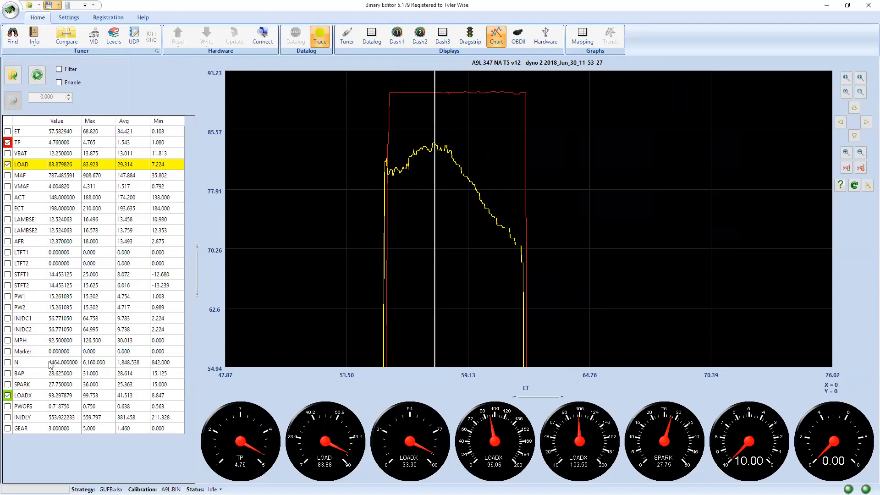
pyautogui.moveTo(440, 149)
pyautogui.mouseDown()
pyautogui.moveTo(503, 215)
pyautogui.moveTo(523, 252)
pyautogui.mouseUp()
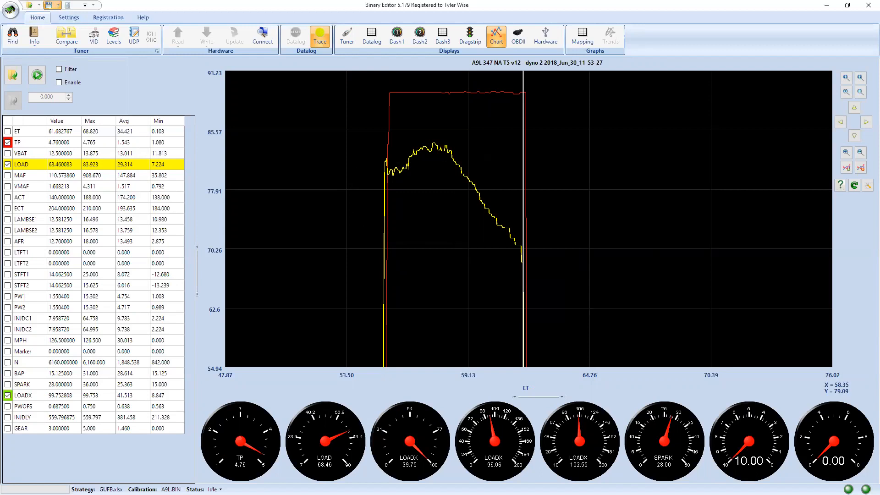
pyautogui.click(435, 154)
pyautogui.click(433, 153)
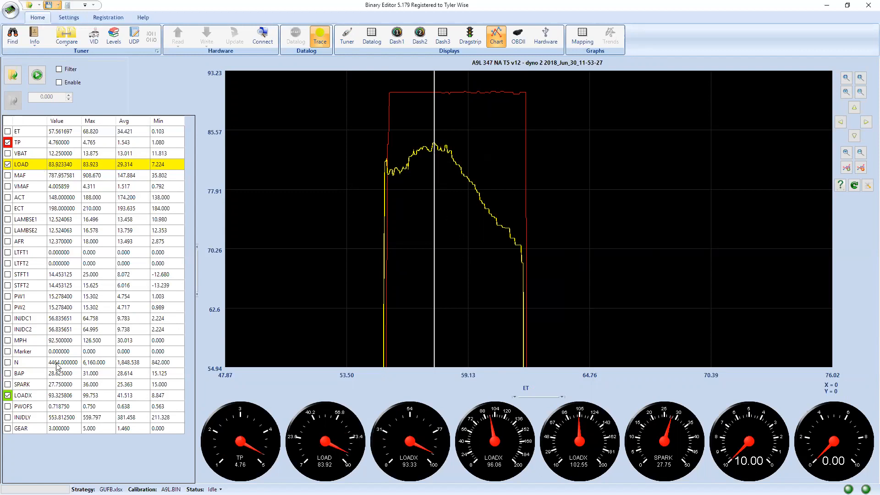
# Step: In the sea-level load scaling function, change the 3500 rpm point to 4464 rpm with a load of 84
pyautogui.click(347, 36)
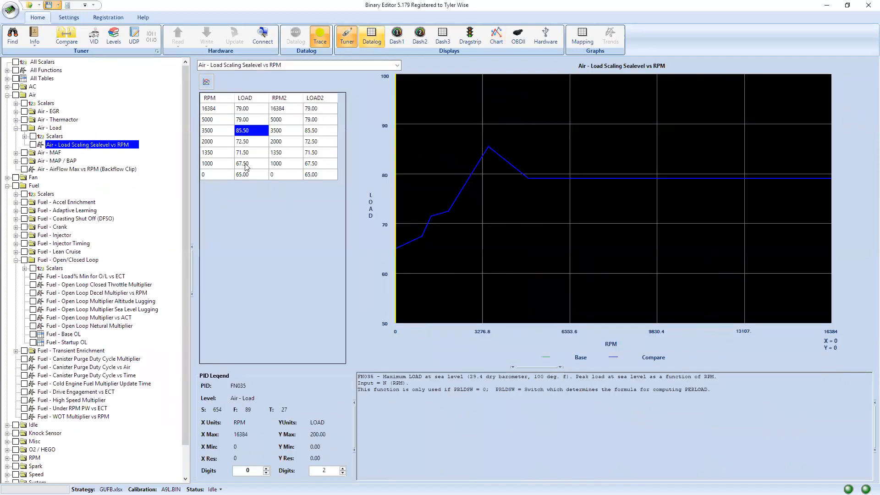
pyautogui.click(221, 131)
pyautogui.write('4')
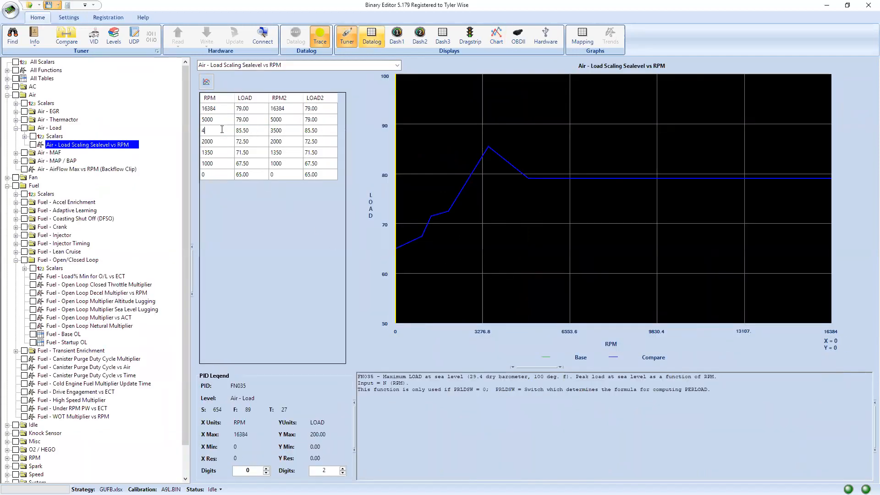
pyautogui.write('464')
pyautogui.press('Tab')
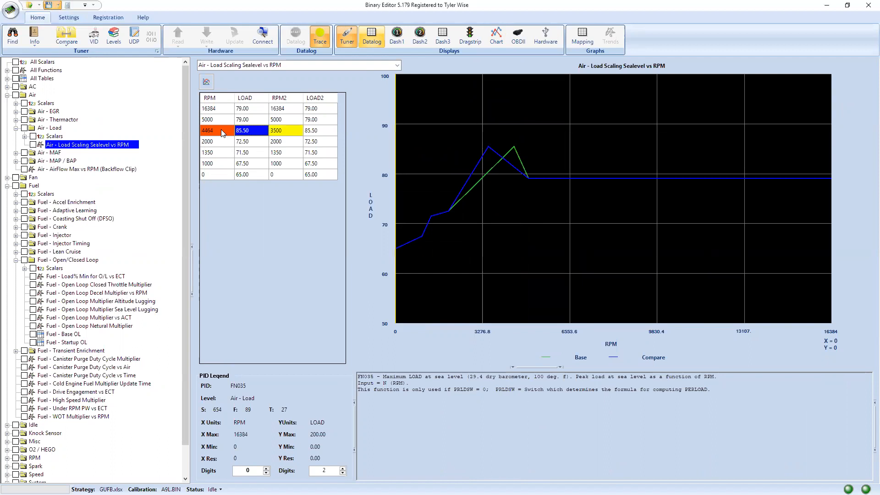
pyautogui.click(496, 37)
pyautogui.click(347, 37)
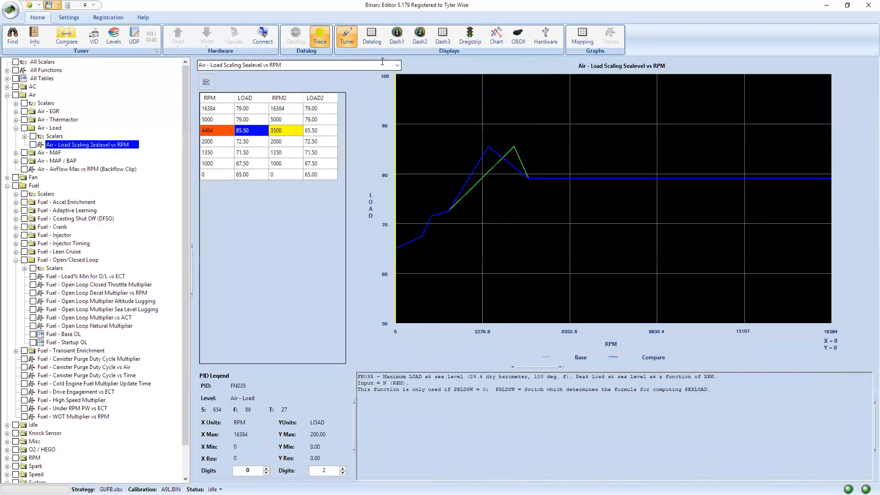
pyautogui.write('84')
pyautogui.press('Return')
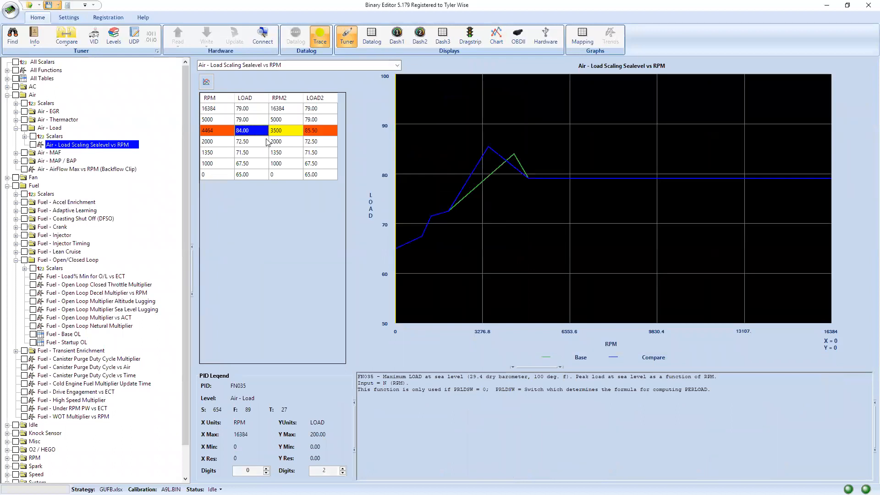
# Step: Change the 5000 rpm point of the load scaling function to 4850 rpm and load 82, checking against the logged pull
pyautogui.click(212, 121)
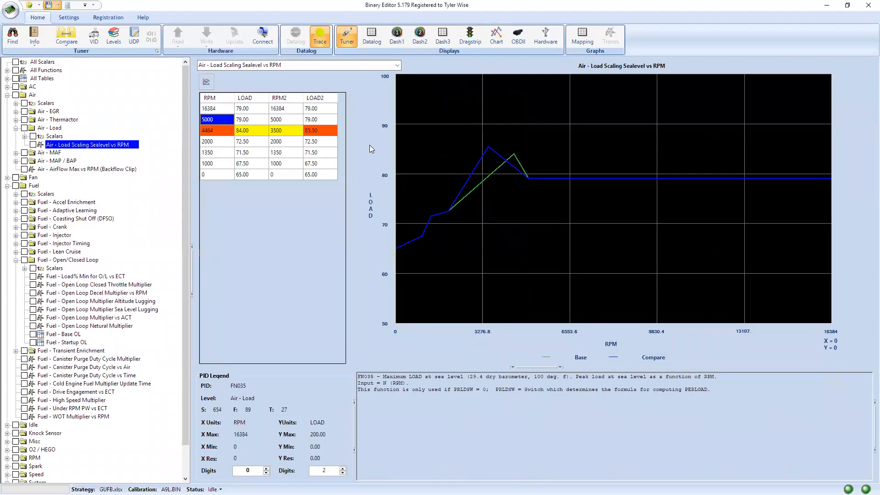
pyautogui.click(496, 36)
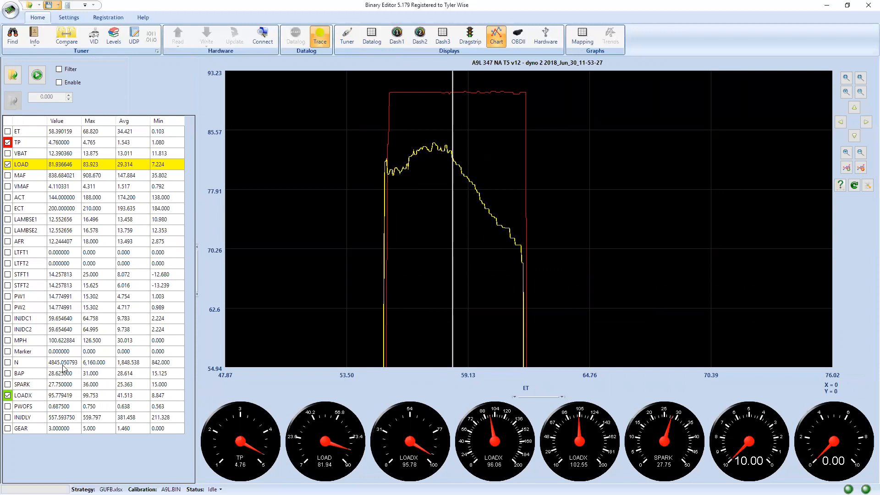
pyautogui.click(347, 36)
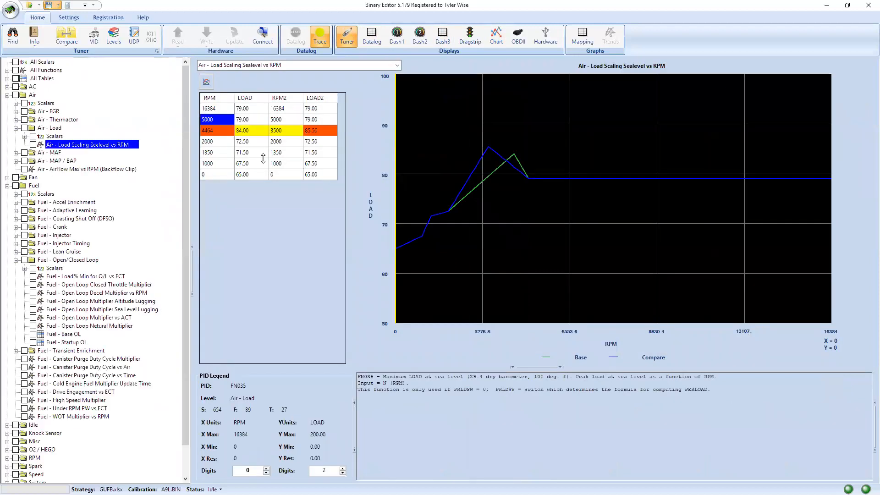
pyautogui.doubleClick(220, 119)
pyautogui.write('4850')
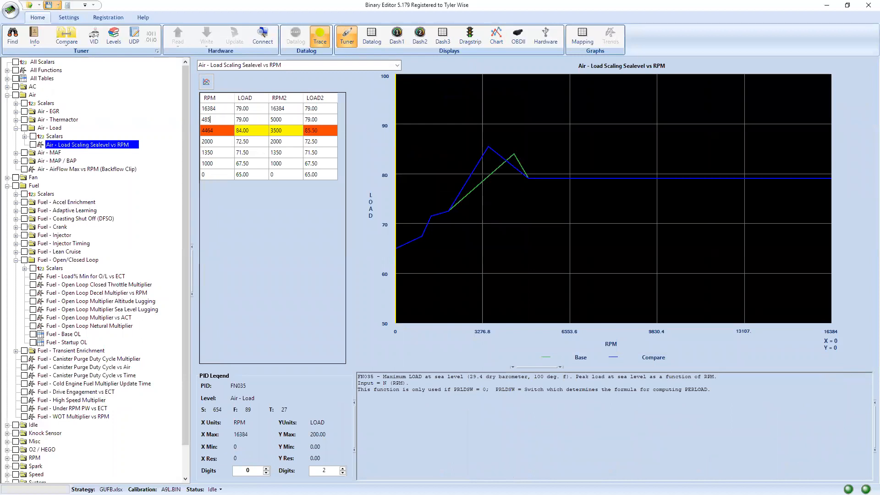
pyautogui.press('Return')
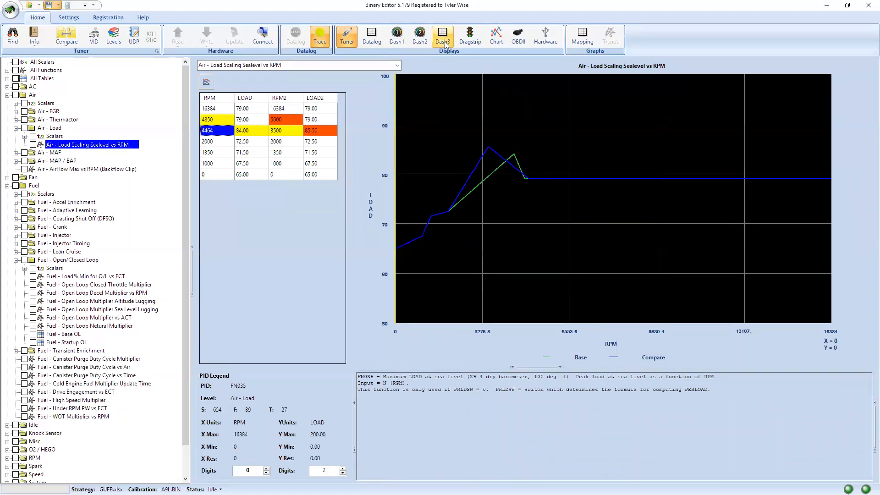
pyautogui.click(496, 35)
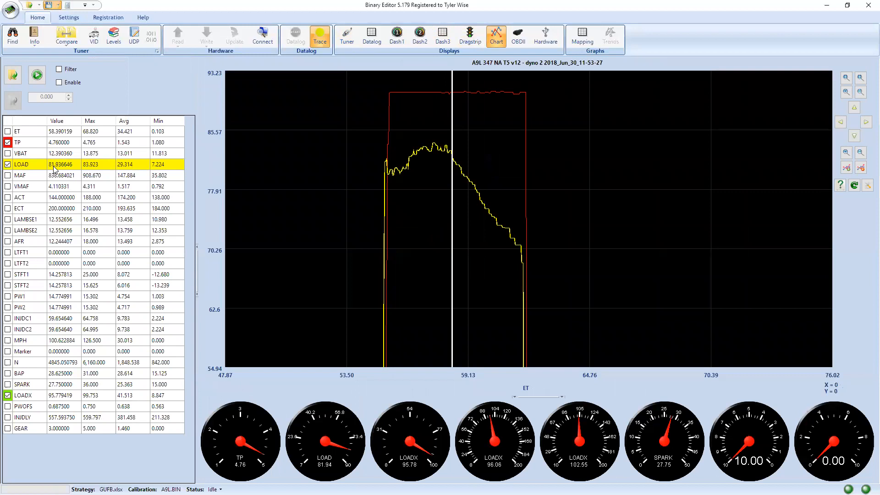
pyautogui.click(347, 36)
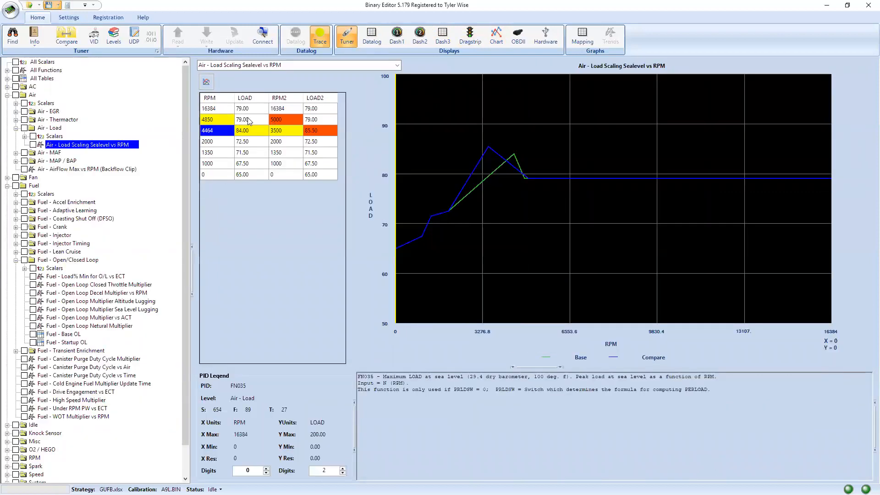
pyautogui.click(251, 121)
pyautogui.write('82')
pyautogui.press('Return')
# Step: Copy the 4850 rpm and 4464 rpm points with their loads one row down in the load scaling function
pyautogui.moveTo(249, 121); pyautogui.dragTo(216, 133)
pyautogui.hotkey('ctrl', 'c')
pyautogui.click(216, 134)
pyautogui.hotkey('ctrl', 'v')
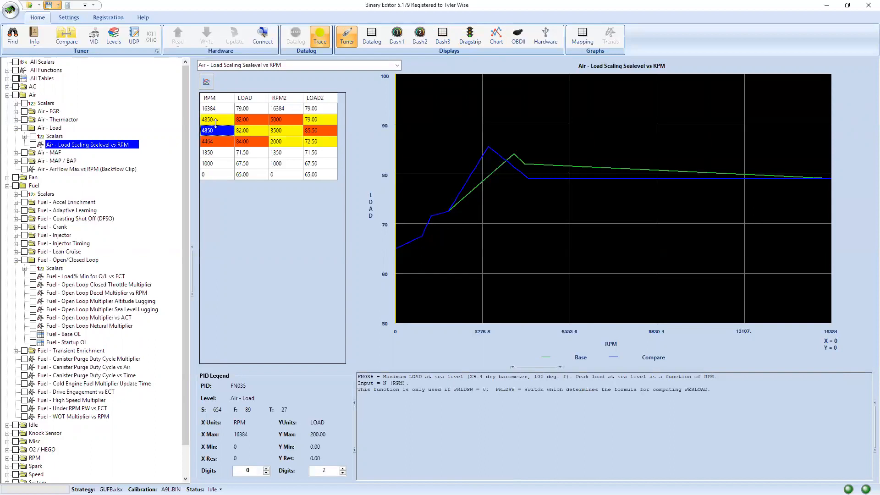
pyautogui.click(215, 120)
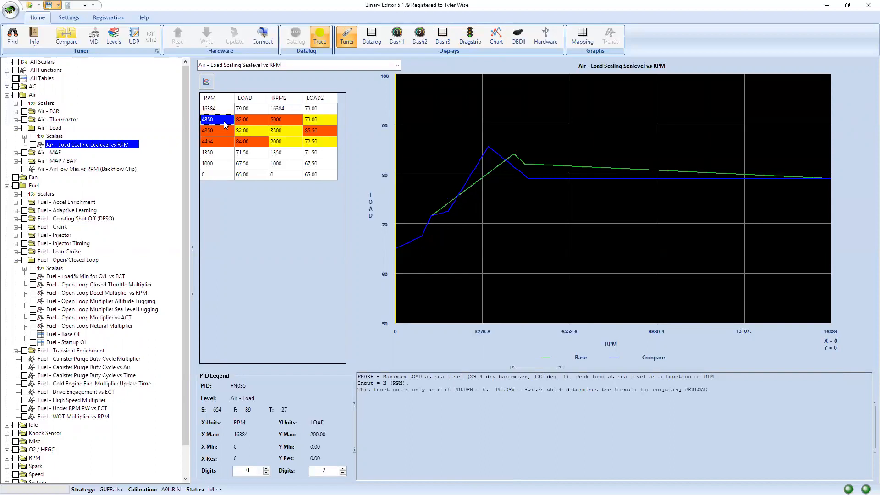
# Step: Read load and engine speed near the pull's end, and set the upper 4850 rpm point to 6000 rpm with load 71.5
pyautogui.click(496, 37)
pyautogui.click(519, 249)
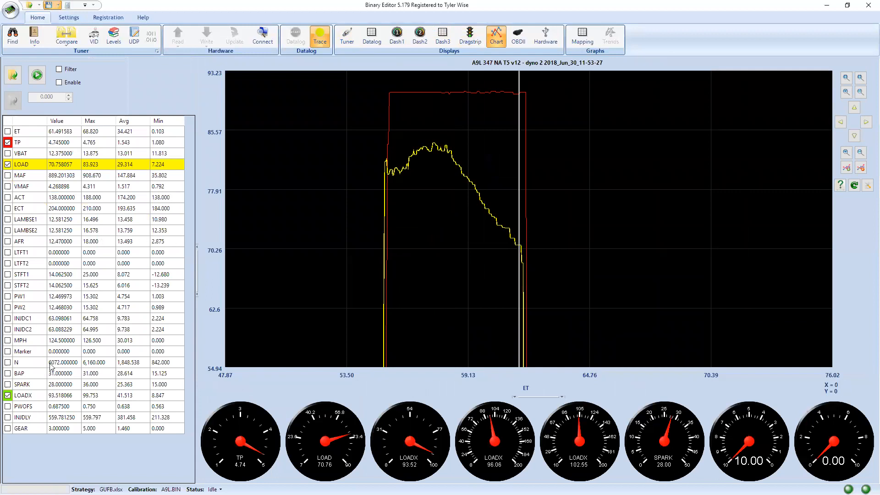
pyautogui.click(518, 255)
pyautogui.moveTo(519, 254); pyautogui.dragTo(513, 255)
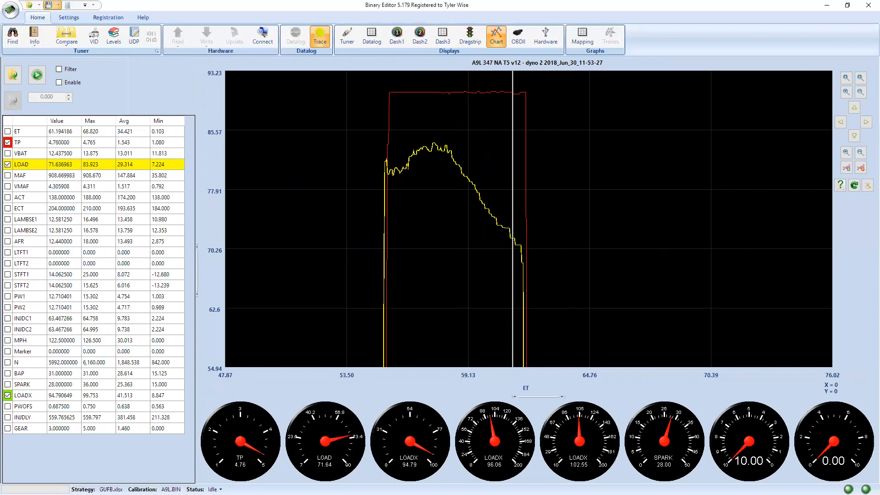
pyautogui.click(347, 36)
pyautogui.doubleClick(216, 118)
pyautogui.write('6000')
pyautogui.press('Tab')
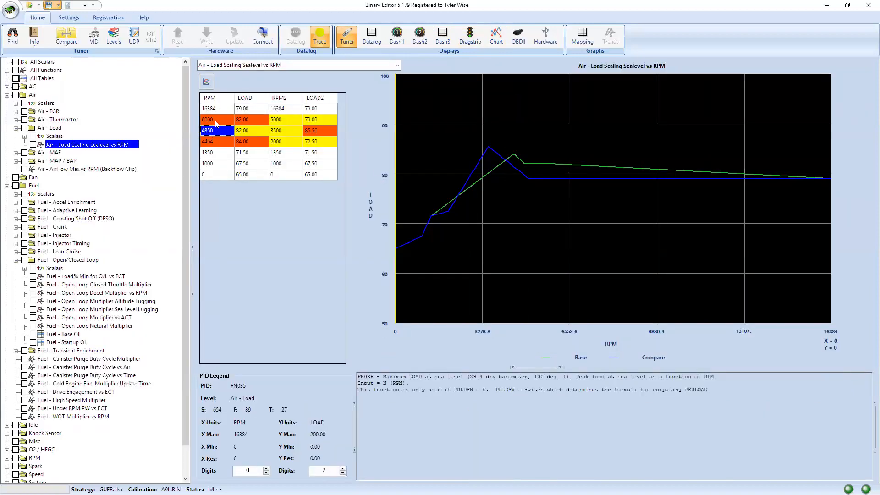
pyautogui.write('71')
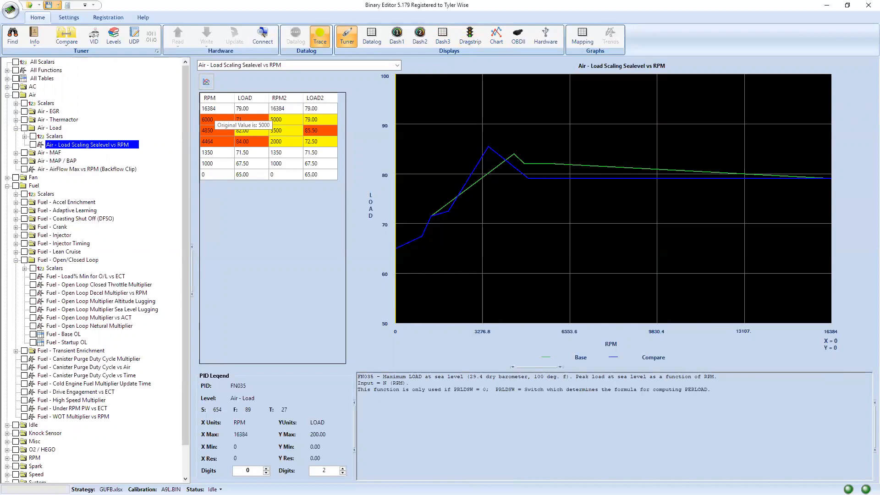
pyautogui.write('.5')
pyautogui.press('Return')
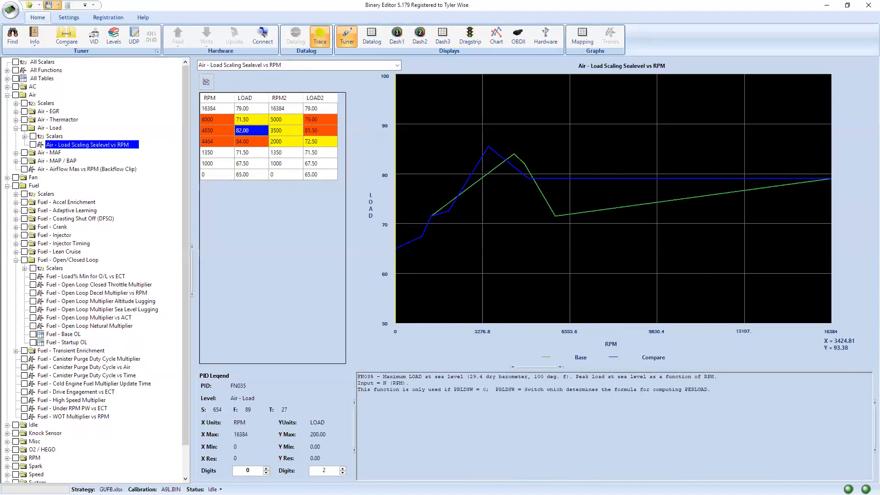
# Step: Read the load at the pull's start in the log, and set the 1350 rpm point to 3500 rpm with load 80.5
pyautogui.click(496, 36)
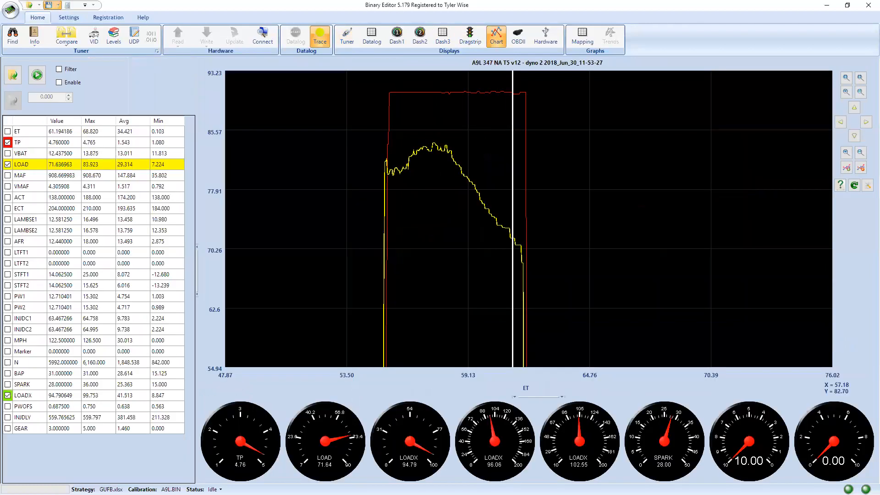
pyautogui.click(391, 175)
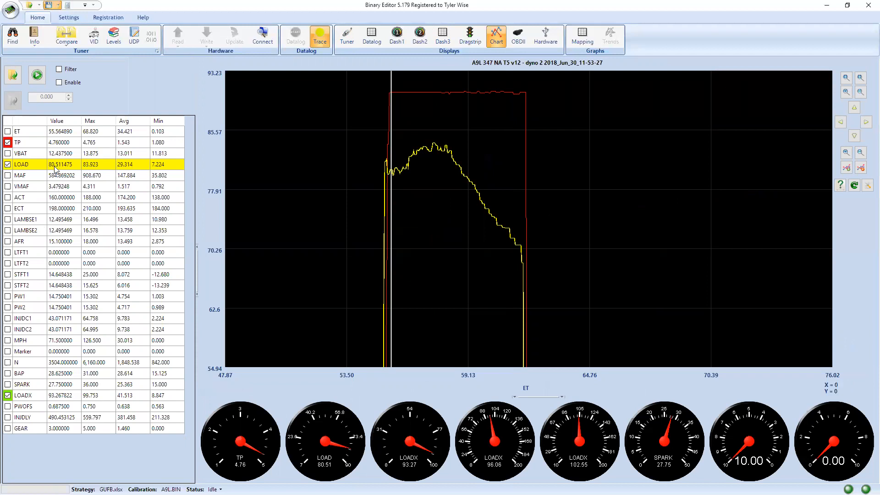
pyautogui.click(349, 40)
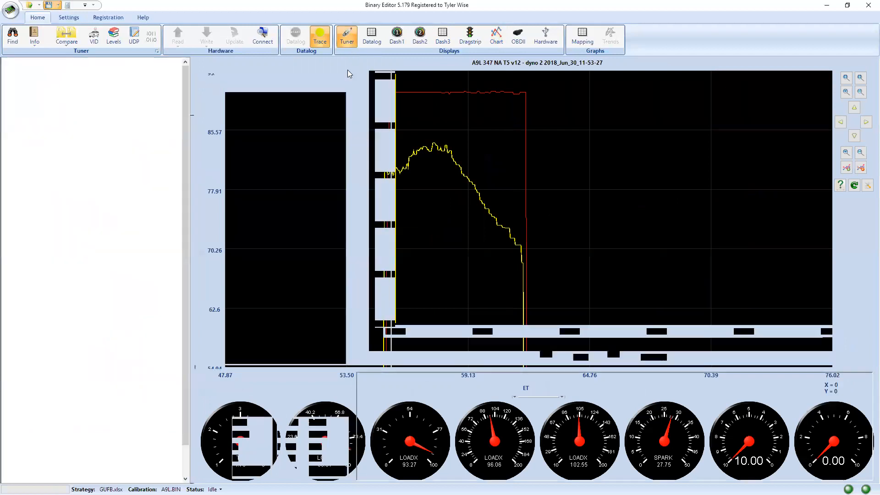
pyautogui.click(222, 154)
pyautogui.write('3500')
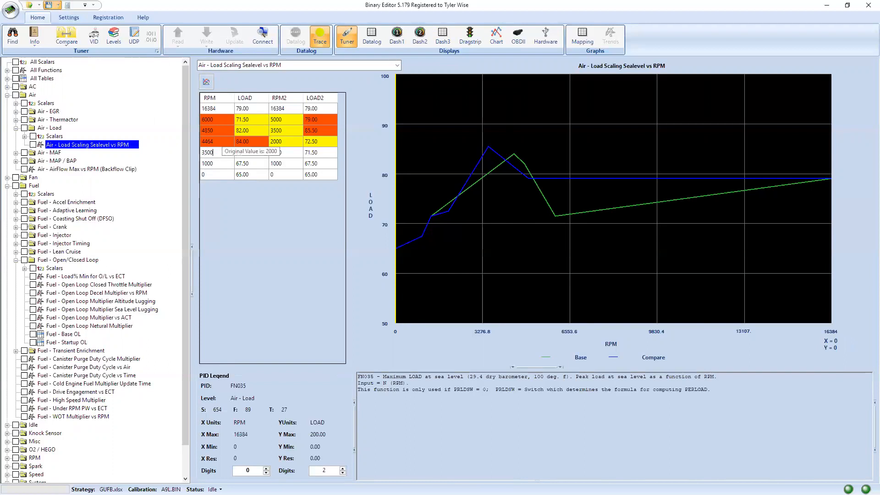
pyautogui.press('Up')
pyautogui.press('Right')
pyautogui.press('Down')
pyautogui.write('8')
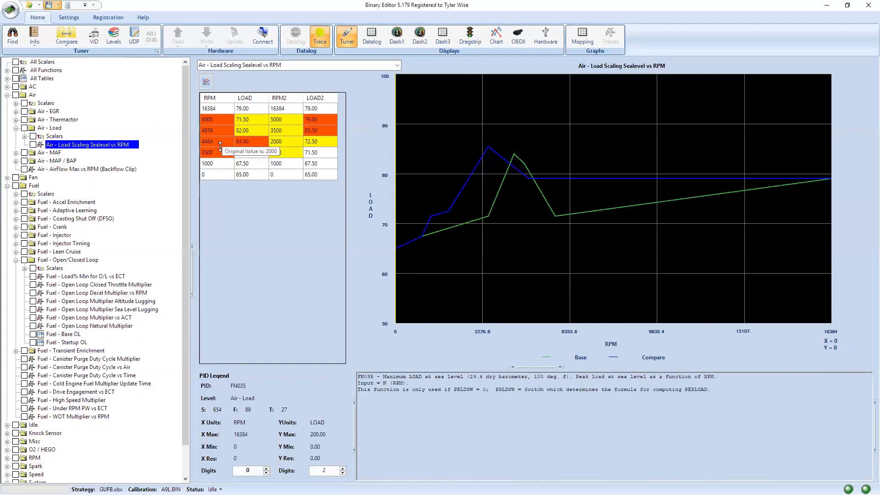
pyautogui.write('0.5')
pyautogui.press('Down')
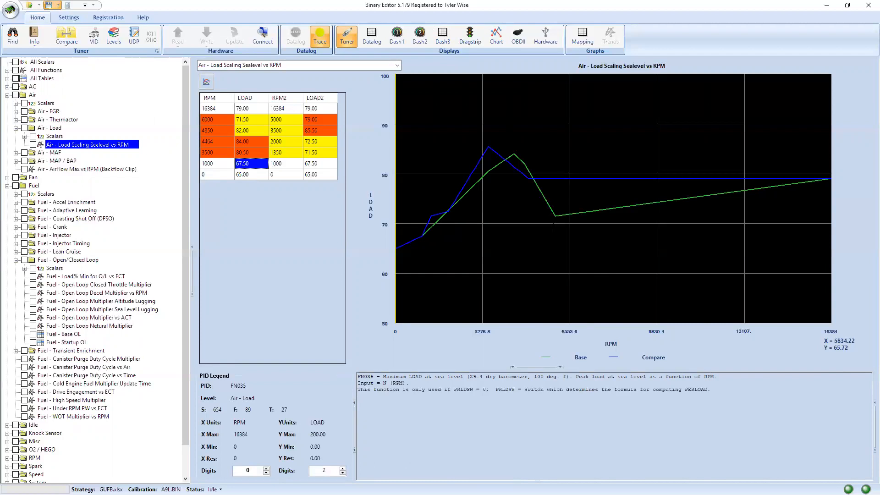
# Step: Try copying the 6000 rpm point's load into the 16384 rpm point, then undo it
pyautogui.click(211, 167)
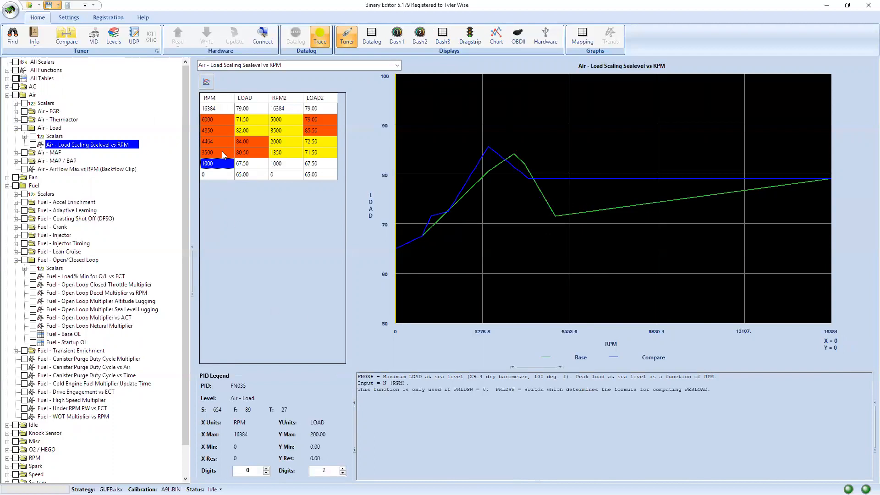
pyautogui.moveTo(242, 166); pyautogui.dragTo(225, 188)
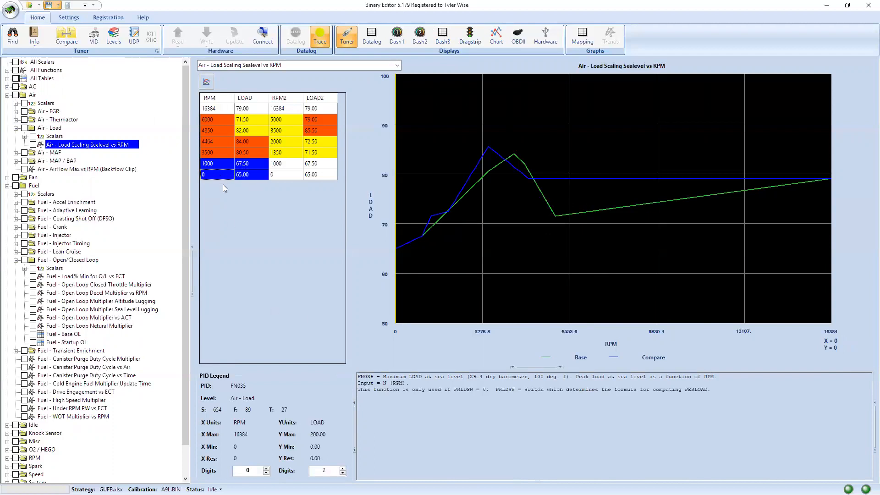
pyautogui.click(254, 110)
pyautogui.click(253, 121)
pyautogui.hotkey('ctrl', 'c')
pyautogui.press('Up')
pyautogui.hotkey('ctrl', 'v')
pyautogui.hotkey('ctrl', 'z')
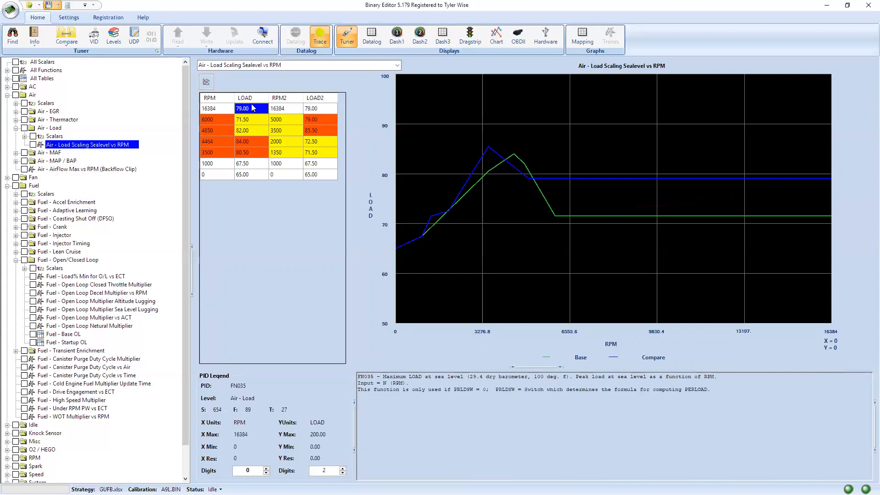
# Step: Set the load at 16384 rpm to 1 and inspect the new load scaling curve above 6000 rpm on the graph
pyautogui.click(210, 110)
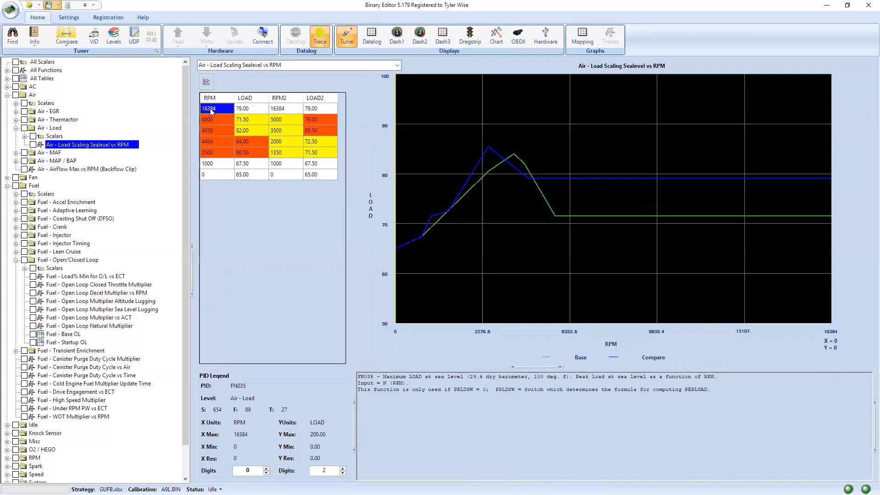
pyautogui.click(250, 106)
pyautogui.write('1')
pyautogui.press('Return')
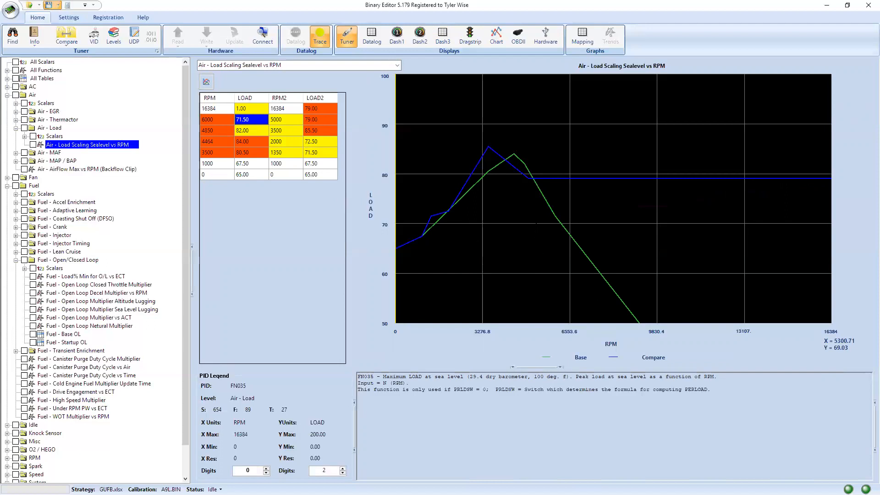
pyautogui.click(541, 224)
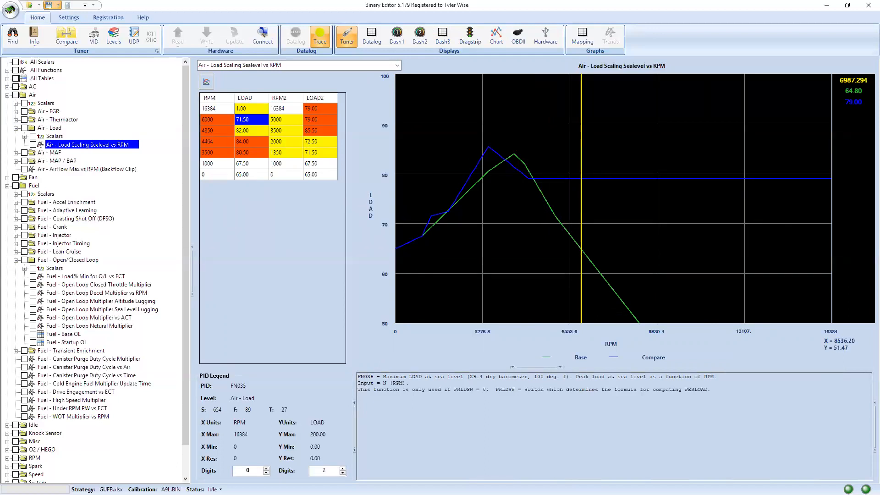
pyautogui.click(257, 109)
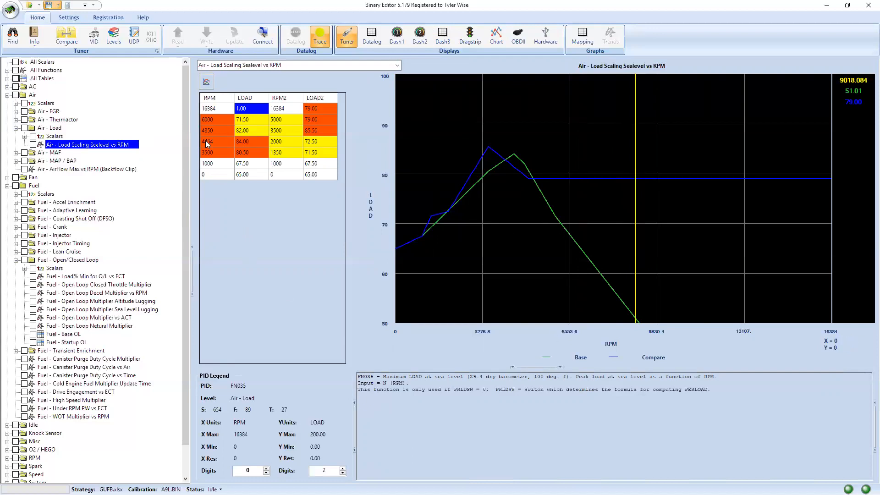
pyautogui.moveTo(250, 110); pyautogui.dragTo(220, 110)
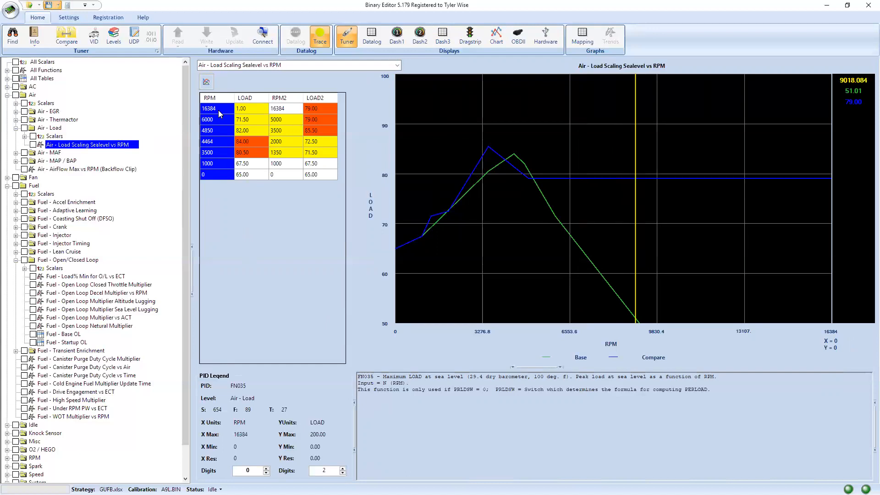
# Step: Rescale the LOADX trace on the datalog chart and examine LOADX at several points along the wide-open-throttle pull
pyautogui.click(496, 36)
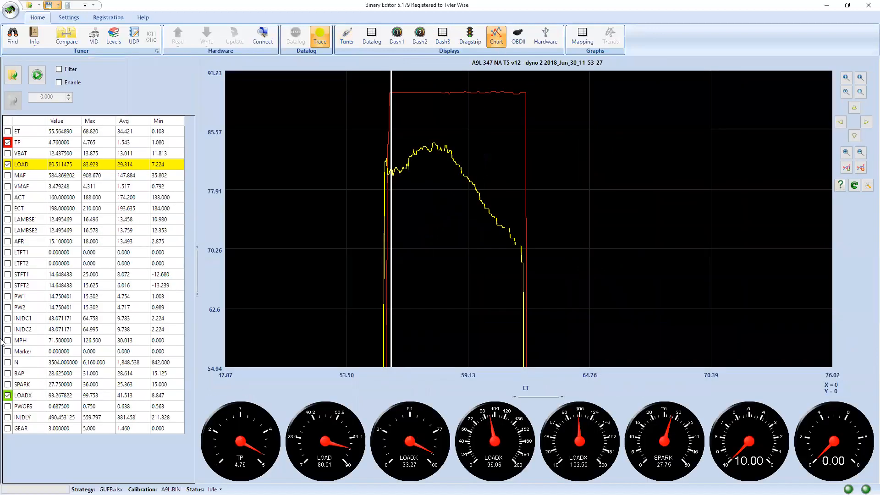
pyautogui.click(29, 397)
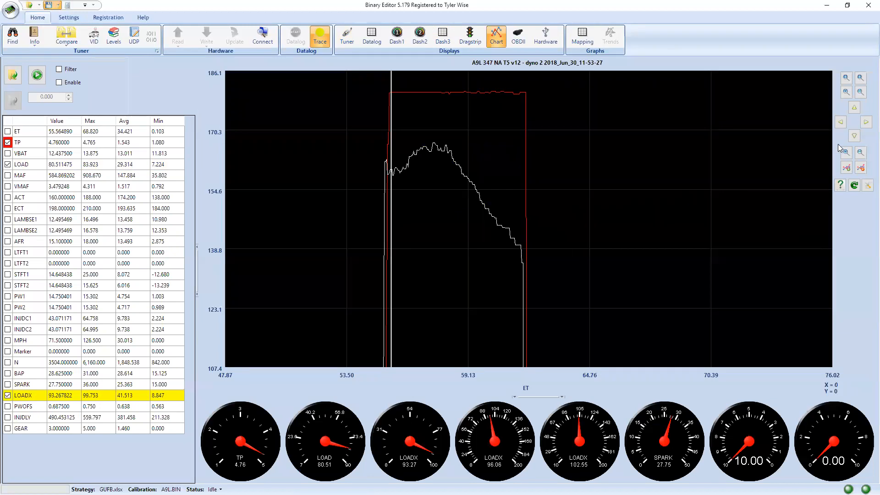
pyautogui.click(861, 152)
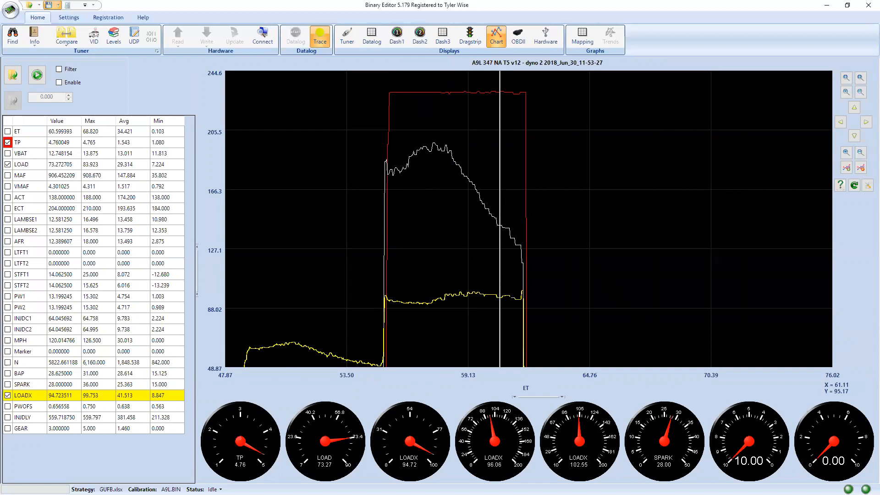
pyautogui.moveTo(458, 300); pyautogui.dragTo(450, 299)
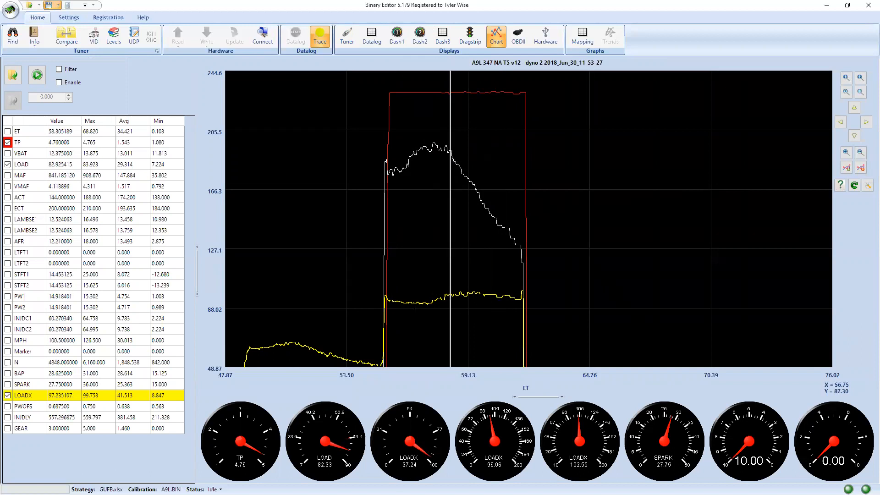
pyautogui.moveTo(402, 304)
pyautogui.mouseDown()
pyautogui.moveTo(518, 306)
pyautogui.moveTo(409, 319)
pyautogui.moveTo(418, 322)
pyautogui.mouseUp()
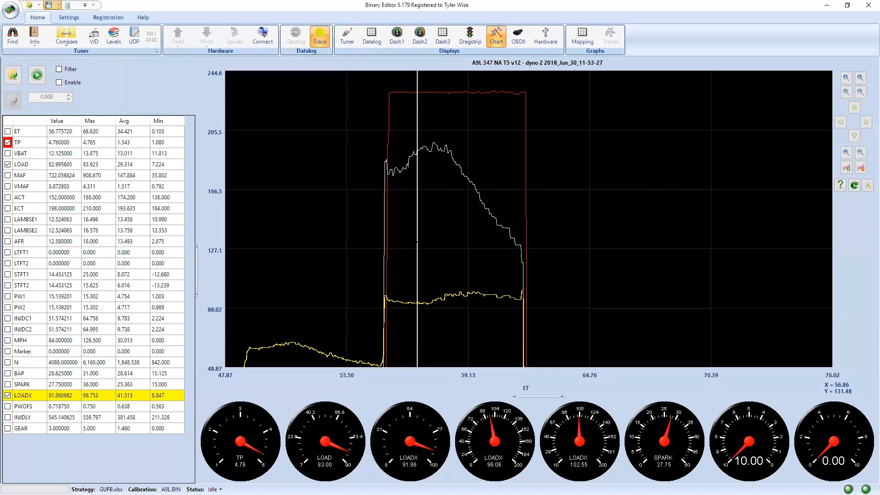
pyautogui.moveTo(418, 322)
pyautogui.mouseDown()
pyautogui.moveTo(403, 321)
pyautogui.moveTo(518, 321)
pyautogui.moveTo(397, 321)
pyautogui.mouseUp()
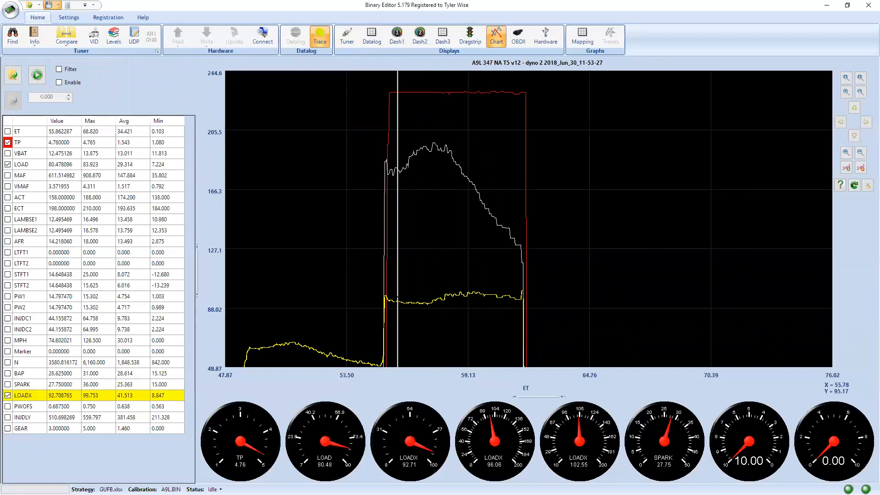
# Step: Open the Fuel - Base OL table in the tuner and examine its air/fuel ratios across the 90% load row
pyautogui.click(347, 36)
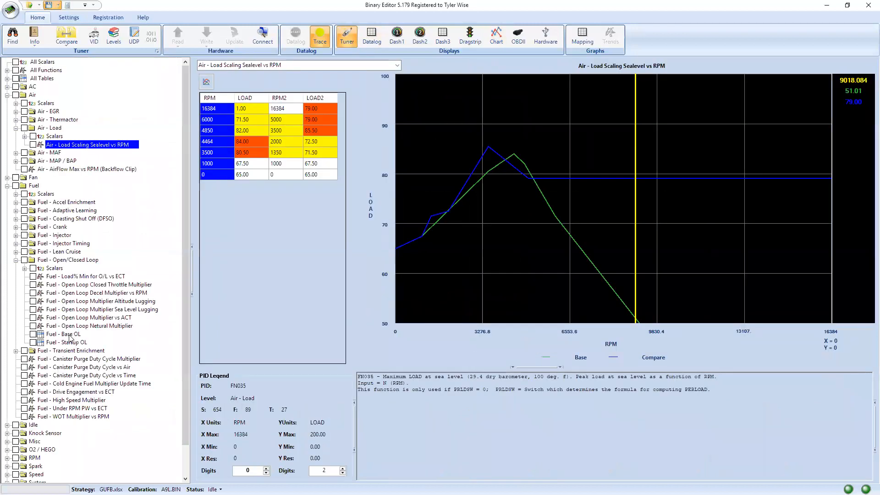
pyautogui.click(7, 95)
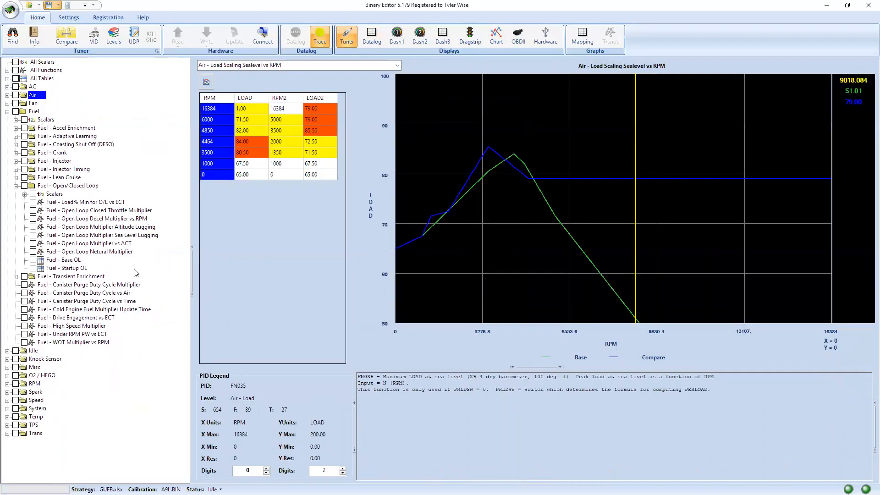
pyautogui.click(65, 259)
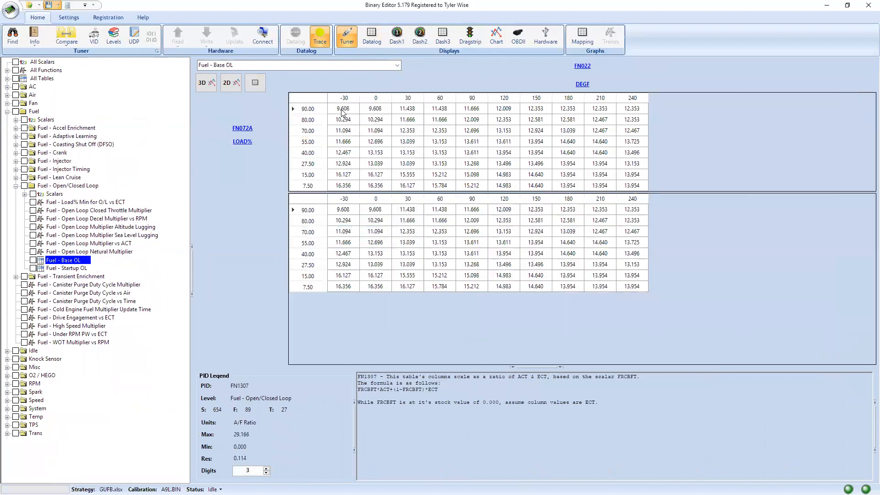
pyautogui.moveTo(343, 109); pyautogui.dragTo(640, 109)
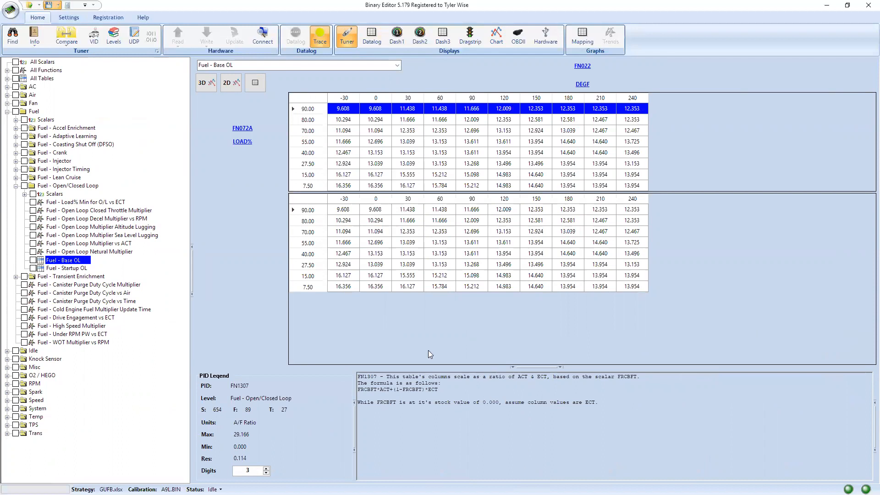
# Step: Check the Base OL air/fuel ratios in the 180 °F column at every load row from 90 to 7.5
pyautogui.click(568, 109)
pyautogui.click(570, 121)
pyautogui.click(572, 130)
pyautogui.click(569, 142)
pyautogui.click(569, 153)
pyautogui.click(570, 164)
pyautogui.click(569, 175)
pyautogui.click(569, 185)
pyautogui.click(570, 110)
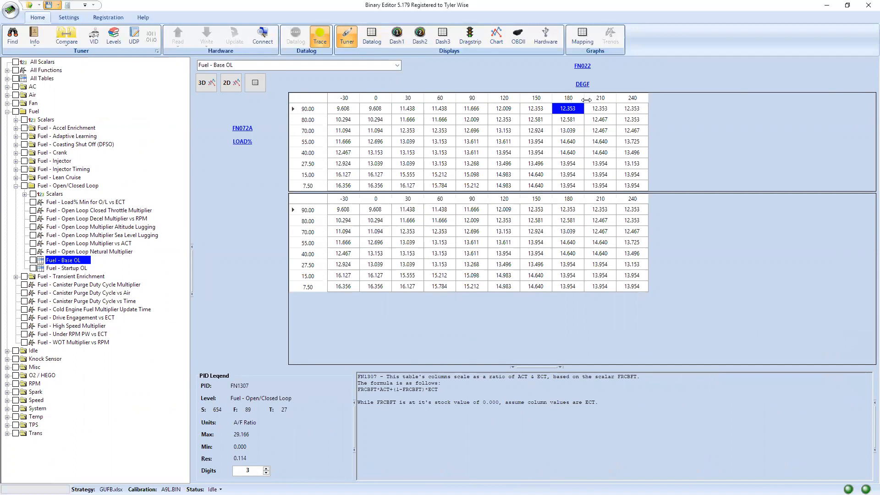
# Step: Compare the Base OL air/fuel ratios from 150 to 210 °F, mainly in the 70 to 90% load rows
pyautogui.click(599, 113)
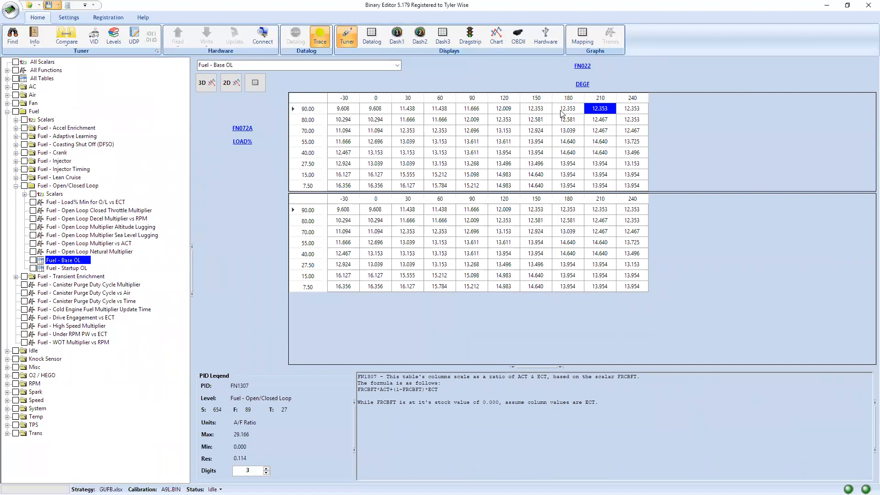
pyautogui.moveTo(562, 113); pyautogui.dragTo(586, 114)
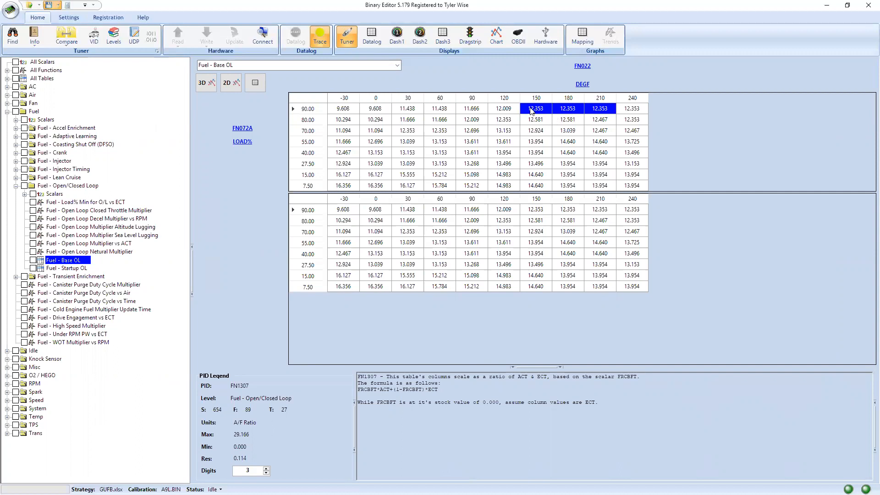
pyautogui.moveTo(540, 133); pyautogui.dragTo(596, 108)
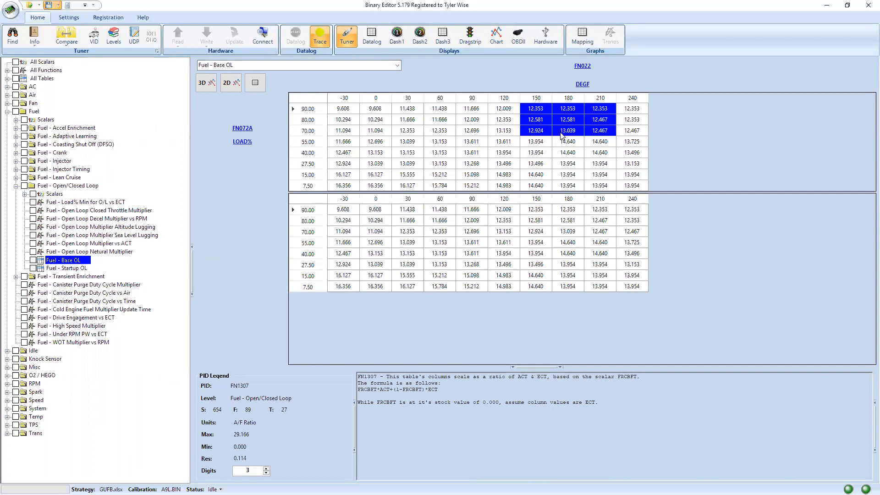
pyautogui.click(549, 164)
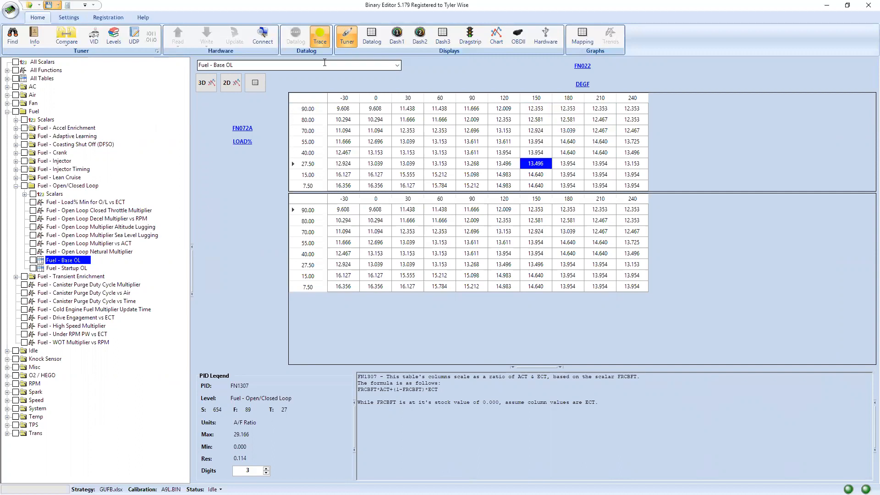
pyautogui.click(547, 113)
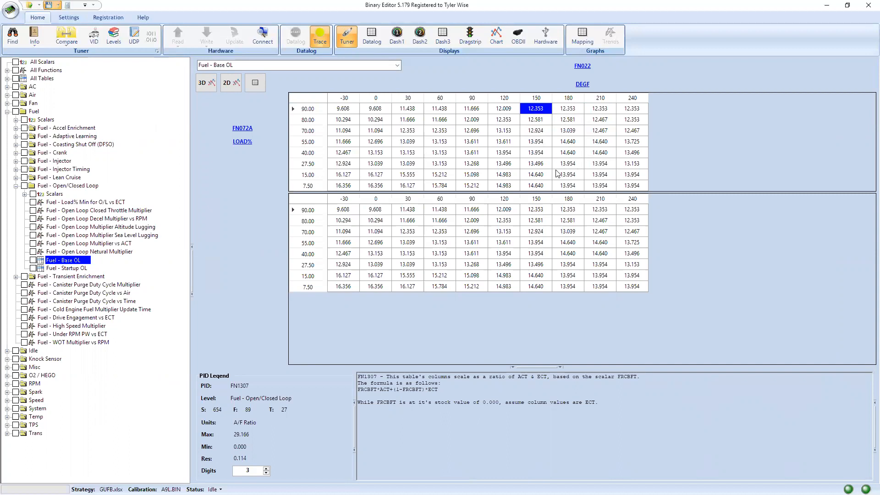
pyautogui.click(571, 112)
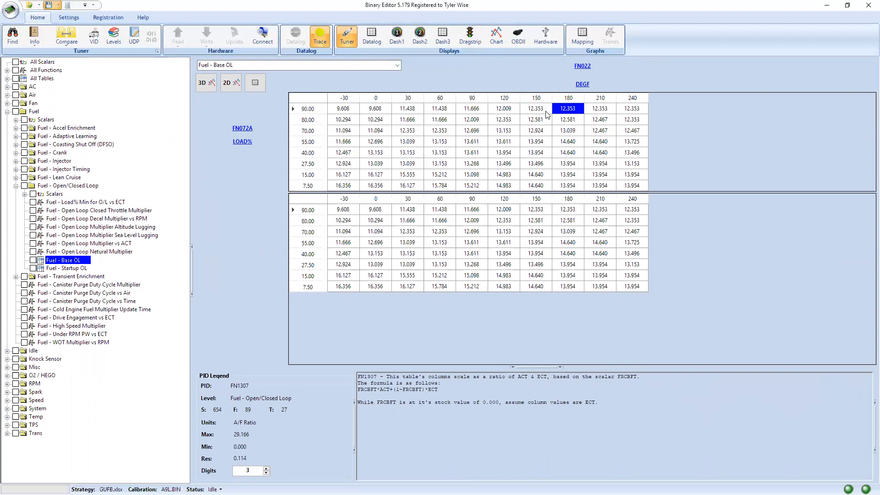
# Step: Copy all the Fuel - Base OL table values and paste them into a new Excel sheet starting at cell B3
pyautogui.moveTo(546, 113); pyautogui.dragTo(572, 112)
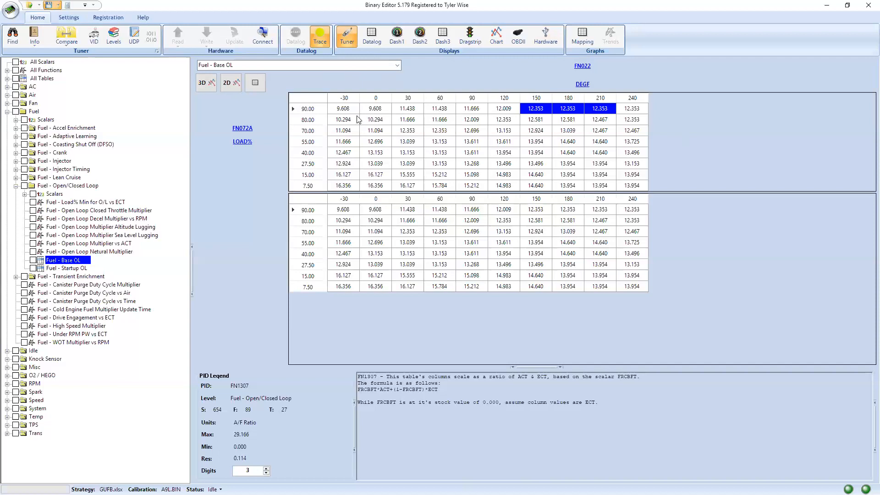
pyautogui.moveTo(351, 109)
pyautogui.mouseDown()
pyautogui.moveTo(664, 166)
pyautogui.moveTo(670, 184)
pyautogui.mouseUp()
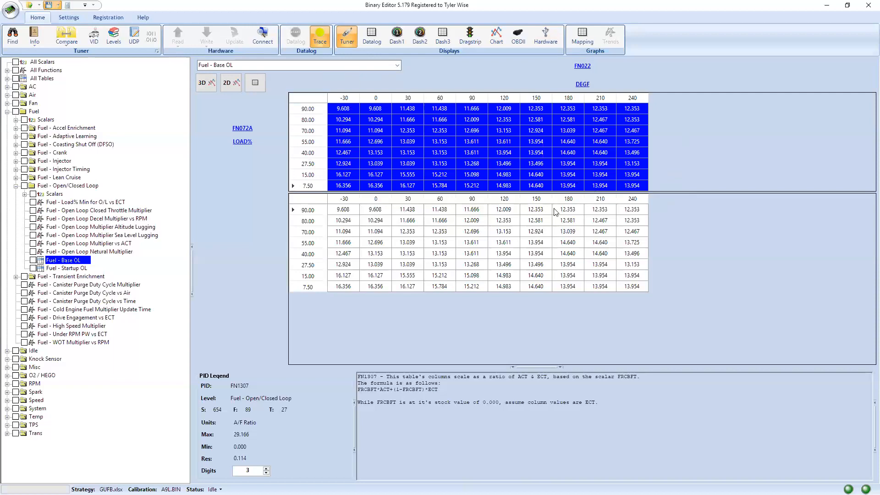
pyautogui.hotkey('alt', 'Tab')
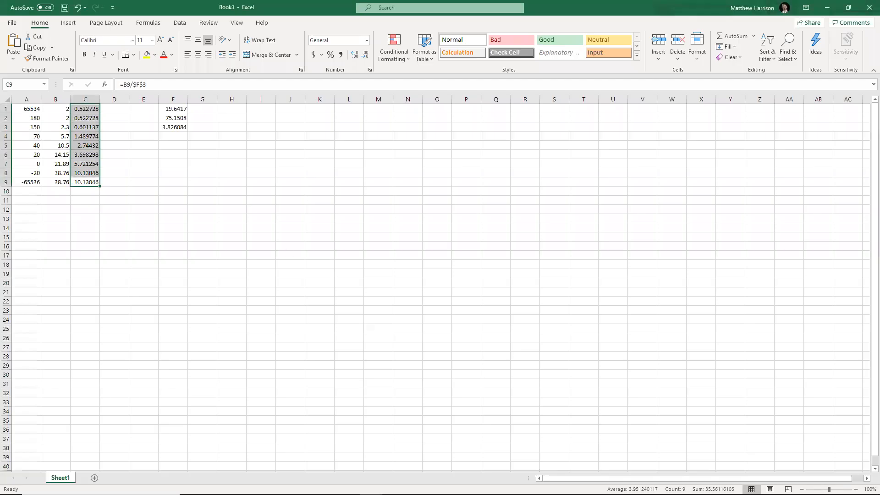
pyautogui.click(94, 478)
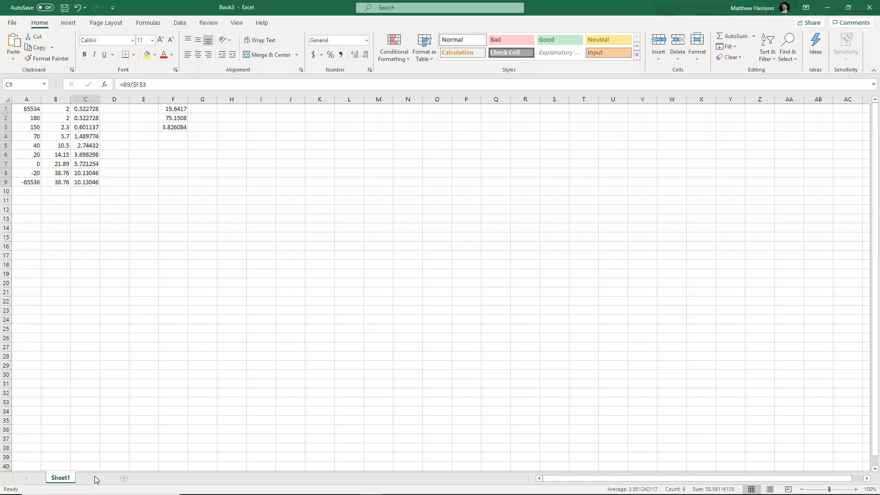
pyautogui.click(55, 127)
pyautogui.write('9.608\t9.608\t11.438\t11.438\t11.666\t12.009\t12.353\t12.353\t12.353\t12.353 10.294\t10.294\t11.666\t11.666\t12.009\t12.353\t12.581\t12.581\t12.467\t12.353 11.094\t11.094\t12.353\t12.353\t12.696\t13.153\t12.924\t13.039\t12.467\t12.467 11.666\t12.696\t13.039\t13.153\t13.611\t13.611\t13.954\t14.64\t14.64\t13.725 12.467\t13.153\t13.153\t13.153\t13.611\t13.954\t13.954\t14.64\t14.64\t13.496 12.924\t13.039\t13.039\t13.153\t13.268\t13.496\t13.496\t13.954\t13.954\t13.153 16.127\t16.127\t15.555\t15.212\t15.098\t14.983\t14.64\t13.954\t13.954\t13.954 16.356\t16.356\t16.127\t15.784\t15.212\t14.983\t14.64\t13.954\t13.954\t13.954')
# Step: Enter the load row labels 90, 80, 70 and 55 in cells A3 to A6, matching the Fuel - Base OL table
pyautogui.click(32, 125)
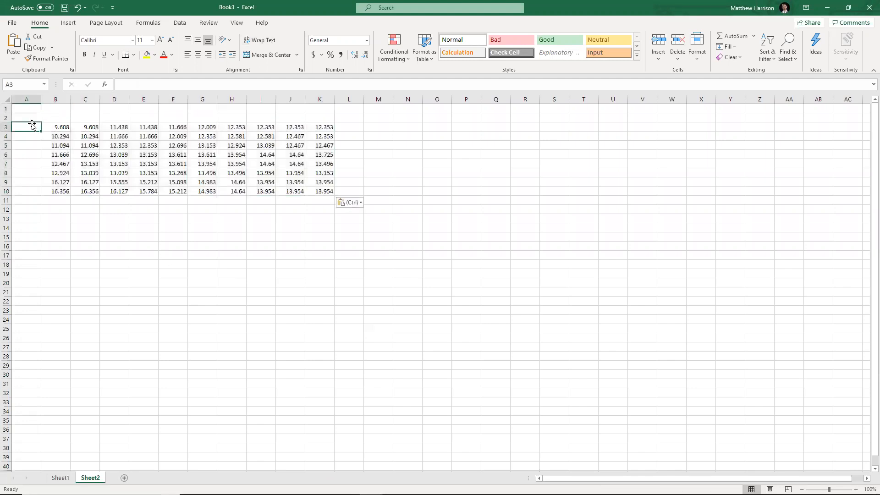
pyautogui.hotkey('alt', 'Tab')
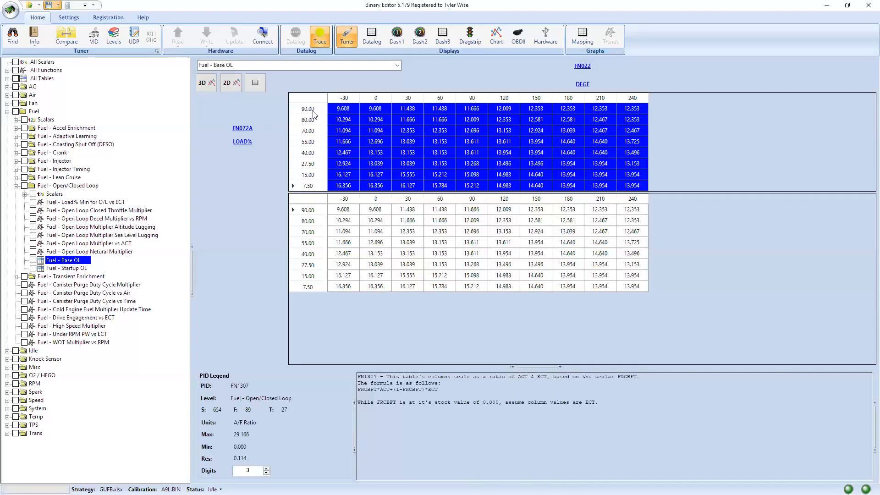
pyautogui.hotkey('alt', 'Tab')
pyautogui.write('90')
pyautogui.press('Return')
pyautogui.write('80')
pyautogui.press('Return')
pyautogui.write('70')
pyautogui.press('Return')
pyautogui.write('55')
pyautogui.press('Return')
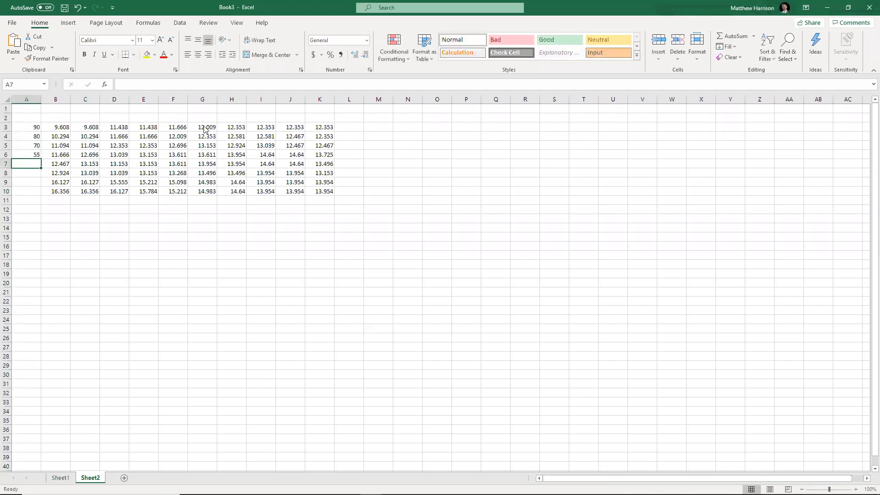
# Step: Complete the load row labels with 40, 27.5, 15 and 7.5 in cells A7 to A10
pyautogui.hotkey('alt', 'Tab')
pyautogui.hotkey('alt', 'Tab')
pyautogui.write('40')
pyautogui.press('Return')
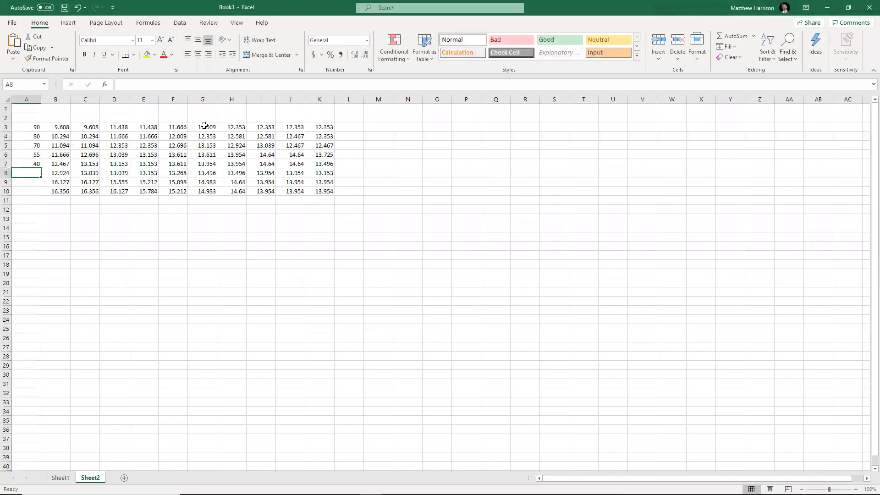
pyautogui.write('27.5')
pyautogui.press('Return')
pyautogui.hotkey('alt', 'Tab')
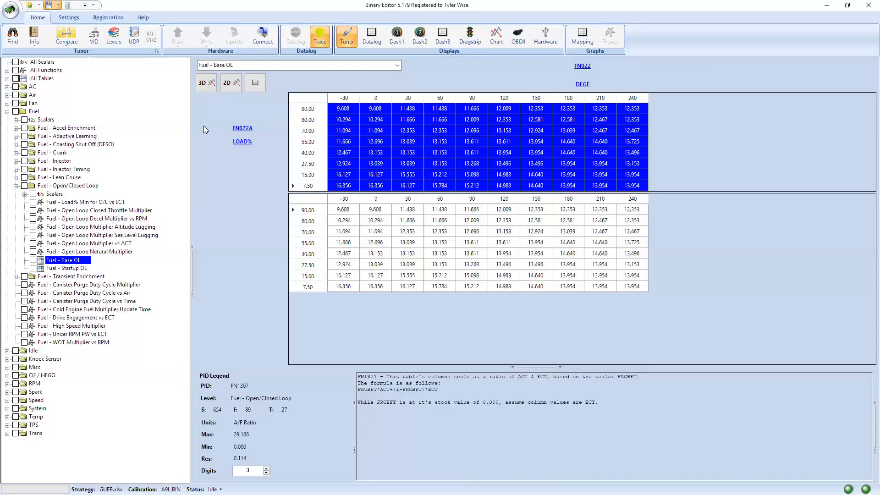
pyautogui.hotkey('alt', 'Tab')
pyautogui.write('15')
pyautogui.press('Return')
pyautogui.write('70')
pyautogui.press('BackSpace')
pyautogui.write('.5')
pyautogui.press('Return')
# Step: Make the load row labels in A3:A10 bold
pyautogui.press('Up')
pyautogui.hotkey('shift', 'Up')
pyautogui.hotkey('shift', 'Up')
pyautogui.hotkey('shift', 'Up')
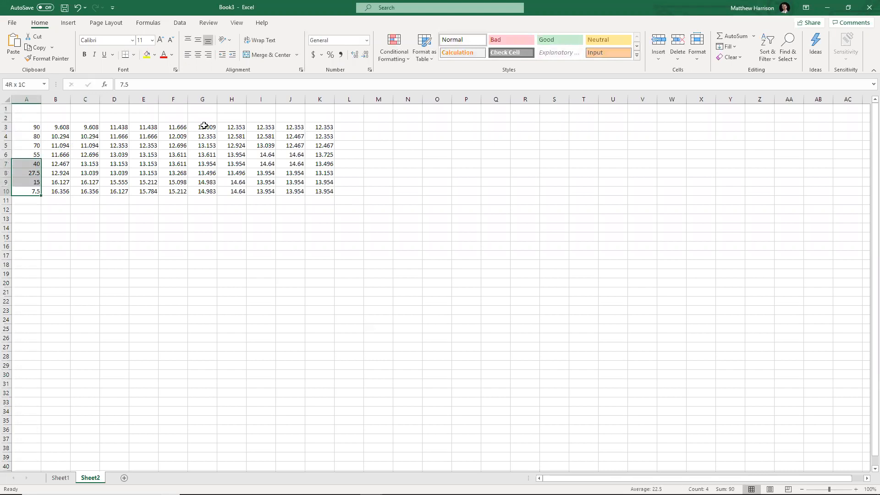
pyautogui.hotkey('shift', 'Up')
pyautogui.hotkey('shift', 'Up')
pyautogui.hotkey('shift', 'Up')
pyautogui.hotkey('shift', 'Up')
pyautogui.hotkey('ctrl', 'b')
# Step: Enter the temperature column headings -30, 0, 30, 60 and 90 in cells B2 to F2, matching the source table
pyautogui.press('Up')
pyautogui.press('Right')
pyautogui.press('Up')
pyautogui.press('Up')
pyautogui.press('Up')
pyautogui.press('Up')
pyautogui.press('Up')
pyautogui.press('Up')
pyautogui.hotkey('alt', 'Tab')
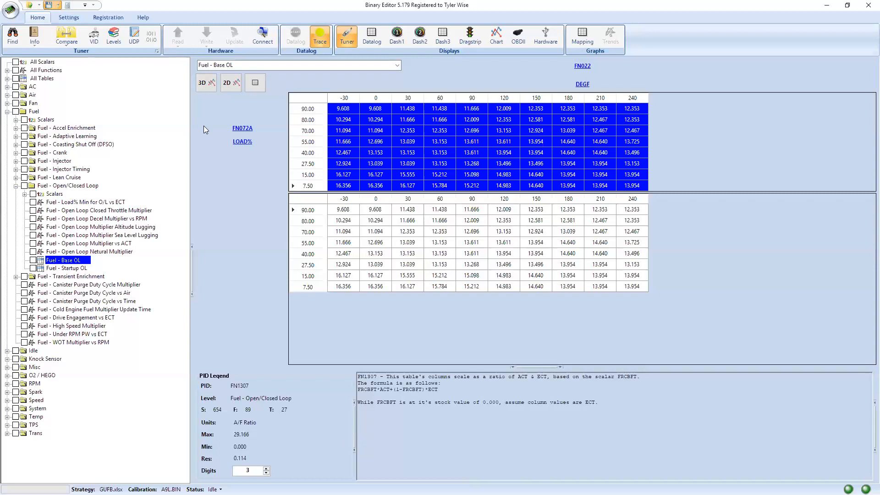
pyautogui.hotkey('alt', 'Tab')
pyautogui.press('Up')
pyautogui.write('-30')
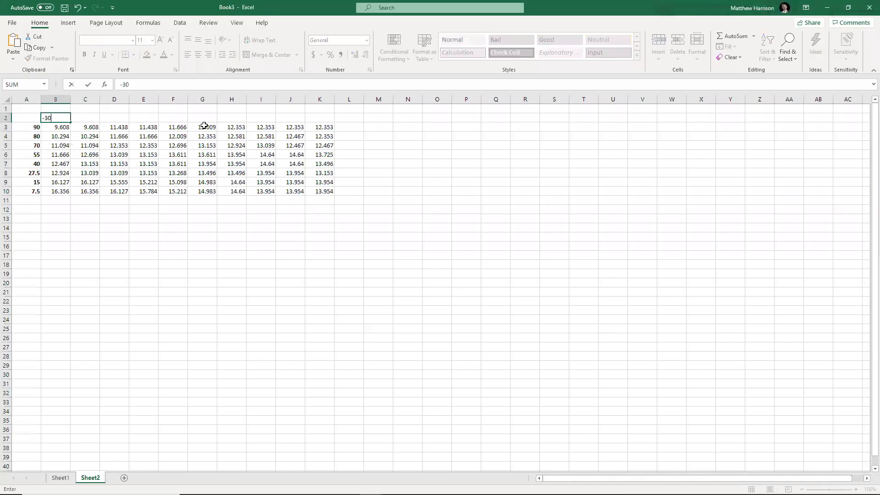
pyautogui.press('Tab')
pyautogui.write('0')
pyautogui.press('Tab')
pyautogui.write('30')
pyautogui.press('Tab')
pyautogui.write('60')
pyautogui.press('Tab')
pyautogui.write('90')
# Step: Complete the temperature headings with 120, 150, 180, 210 and 240 in cells G2 to K2
pyautogui.press('Tab')
pyautogui.write('120')
pyautogui.press('Tab')
pyautogui.write('150')
pyautogui.press('Tab')
pyautogui.write('180')
pyautogui.press('Tab')
pyautogui.write('210')
pyautogui.press('Tab')
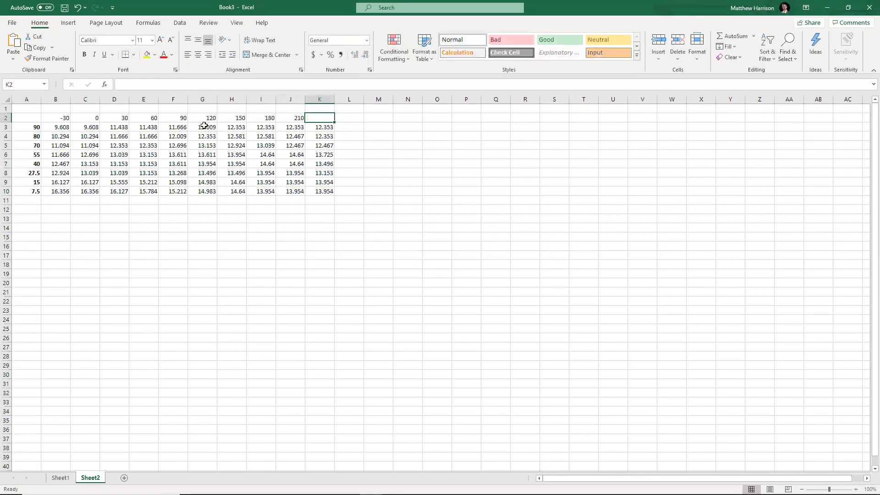
pyautogui.write('240')
pyautogui.press('Return')
# Step: Make the temperature headings in B2:K2 bold
pyautogui.press('Up')
pyautogui.hotkey('shift', 'Right')
pyautogui.hotkey('shift', 'Right')
pyautogui.hotkey('shift', 'Right')
pyautogui.hotkey('shift', 'Right')
pyautogui.hotkey('shift', 'Right')
pyautogui.hotkey('shift', 'Right')
pyautogui.hotkey('shift', 'Right')
pyautogui.hotkey('shift', 'Right')
pyautogui.hotkey('shift', 'Right')
pyautogui.hotkey('shift', 'Right')
pyautogui.hotkey('shift', 'Left')
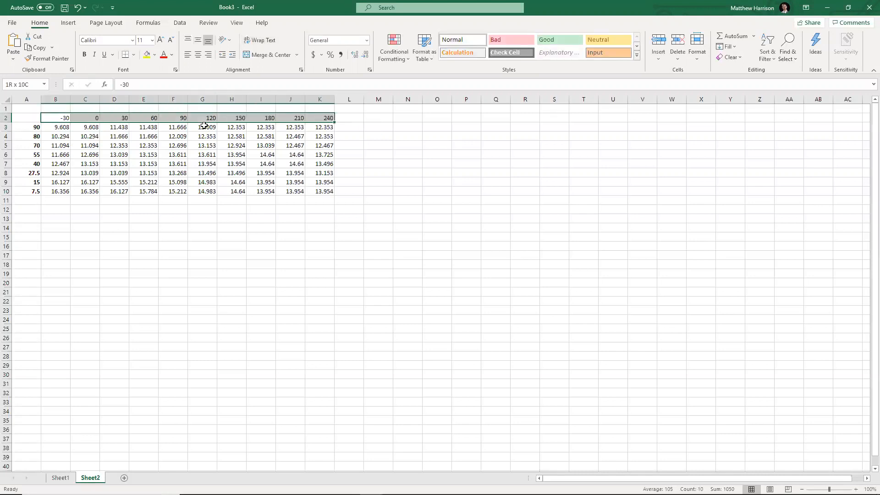
pyautogui.hotkey('ctrl', 'b')
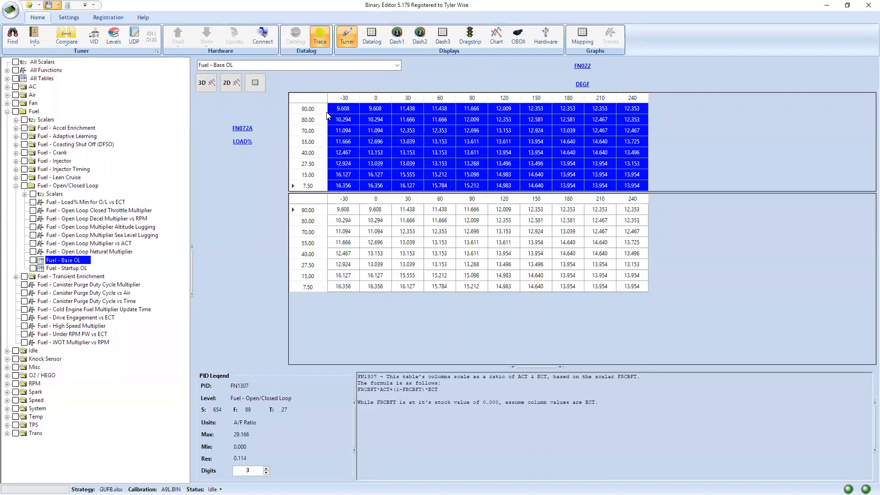
# Step: Reselect the full range of Fuel - Base OL cells in Binary Editor, from the 7.50 load row up to 90.00
pyautogui.keyDown('ctrl'); pyautogui.click(315, 184); pyautogui.keyUp('ctrl')
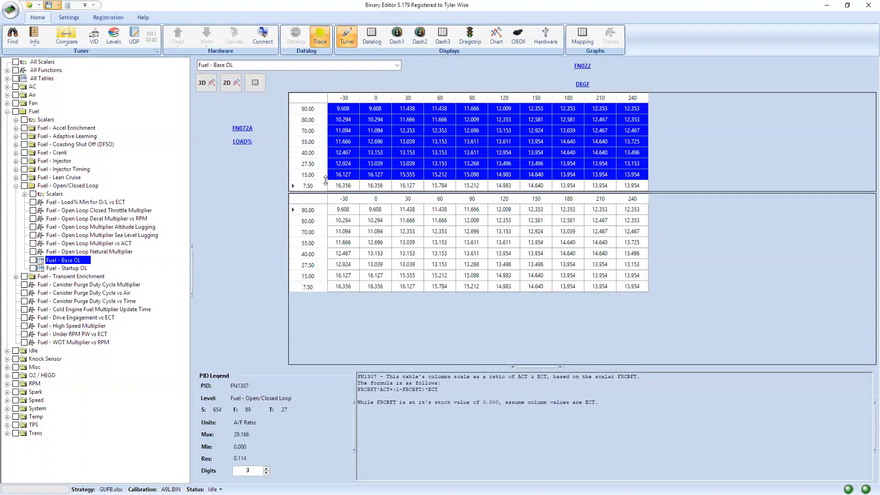
pyautogui.click(344, 186)
pyautogui.hotkey('shift', 'Up')
pyautogui.hotkey('shift', 'Up')
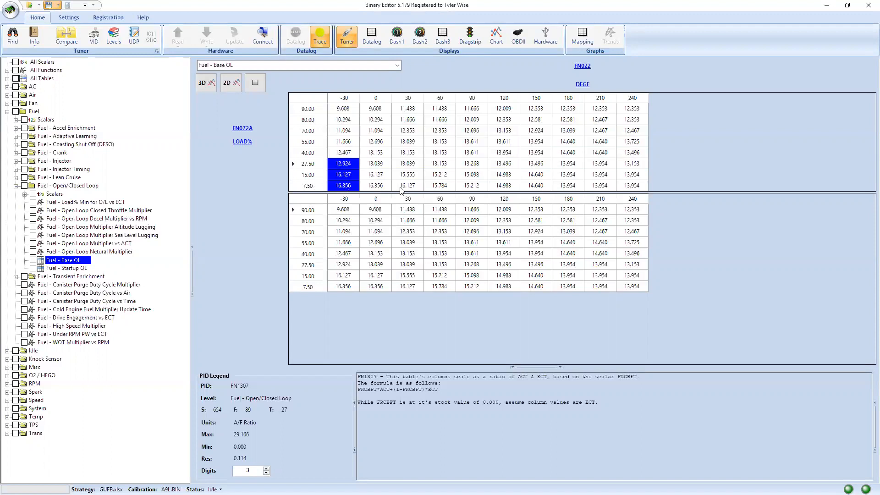
pyautogui.hotkey('shift', 'Up')
pyautogui.hotkey('shift', 'Up')
pyautogui.hotkey('shift', 'Up')
pyautogui.hotkey('shift', 'Up')
pyautogui.hotkey('shift', 'Up')
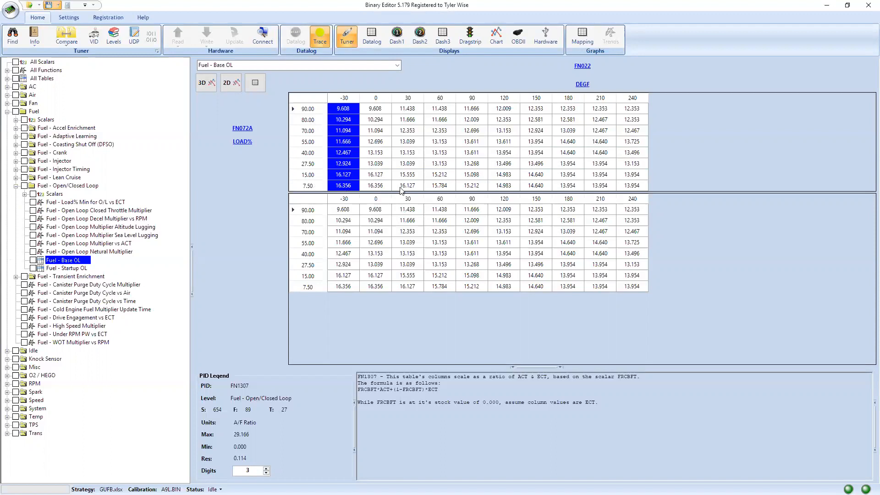
pyautogui.hotkey('shift', 'Right')
pyautogui.hotkey('shift', 'End')
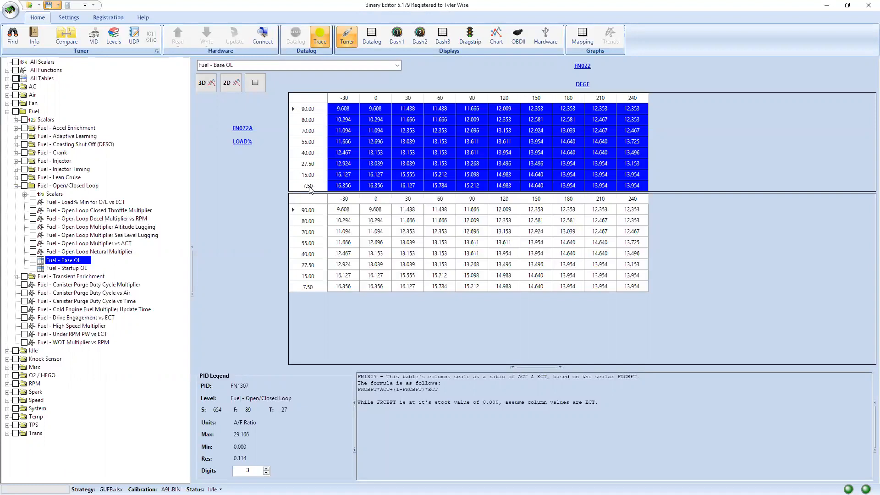
# Step: Examine the Fuel - Base OL values row by row, covering the 7.50 to 40.00 load rows and the high-load rows
pyautogui.moveTo(634, 188); pyautogui.dragTo(351, 192)
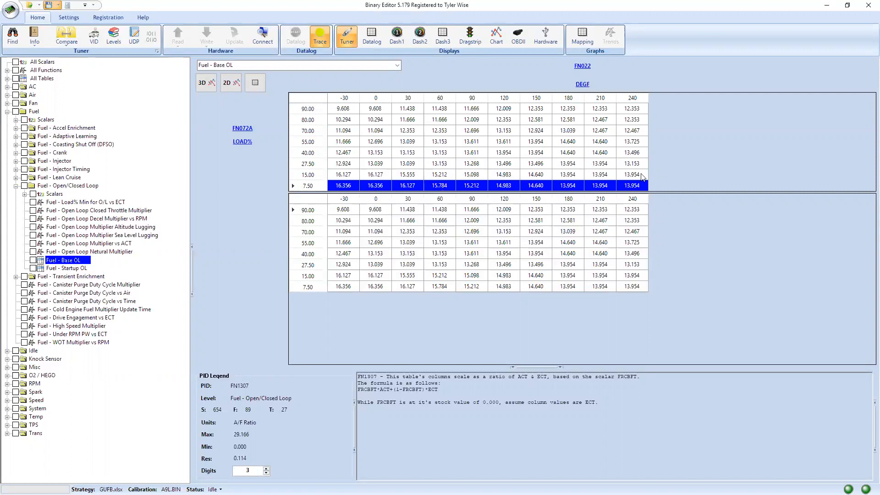
pyautogui.moveTo(638, 176); pyautogui.dragTo(347, 177)
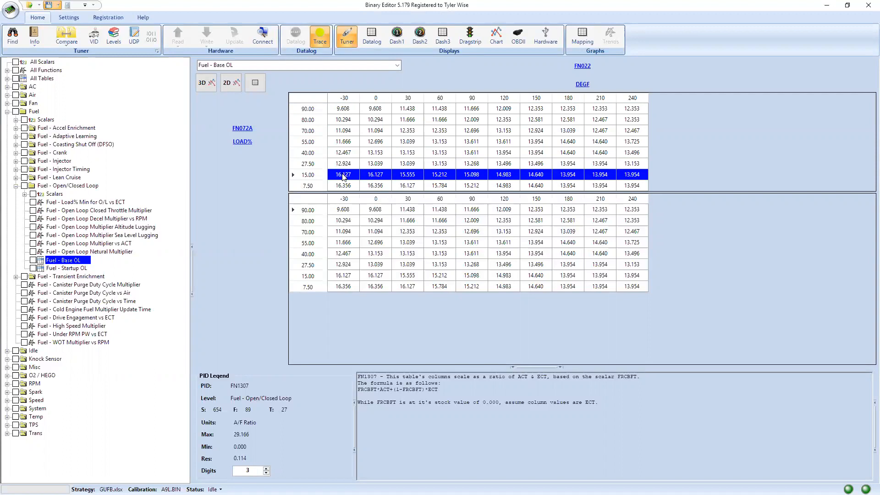
pyautogui.moveTo(343, 165); pyautogui.dragTo(642, 168)
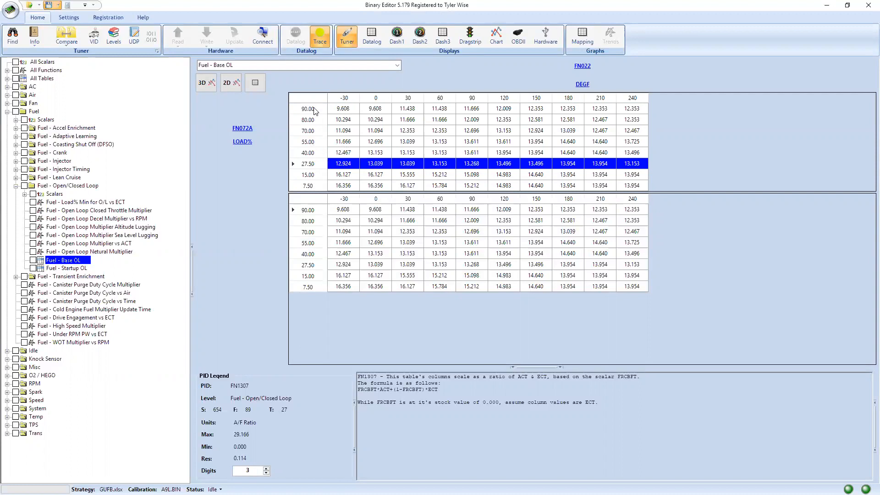
pyautogui.moveTo(307, 186); pyautogui.dragTo(308, 175)
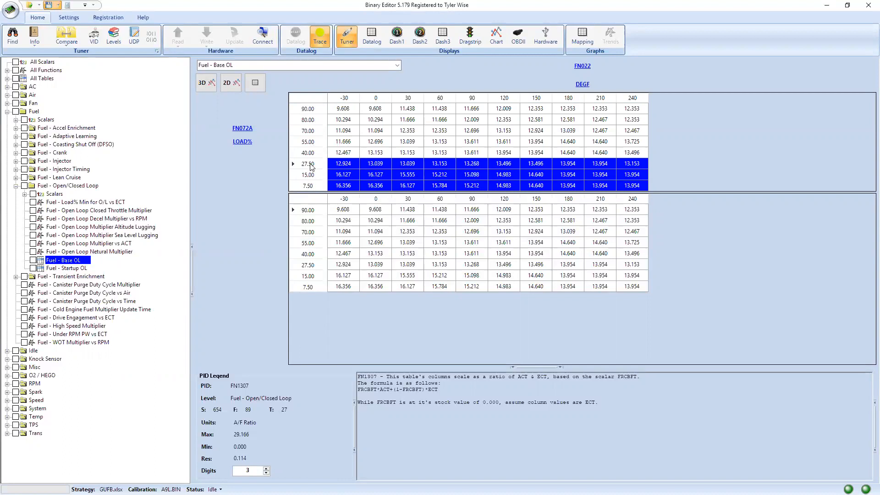
pyautogui.moveTo(346, 152); pyautogui.dragTo(605, 156)
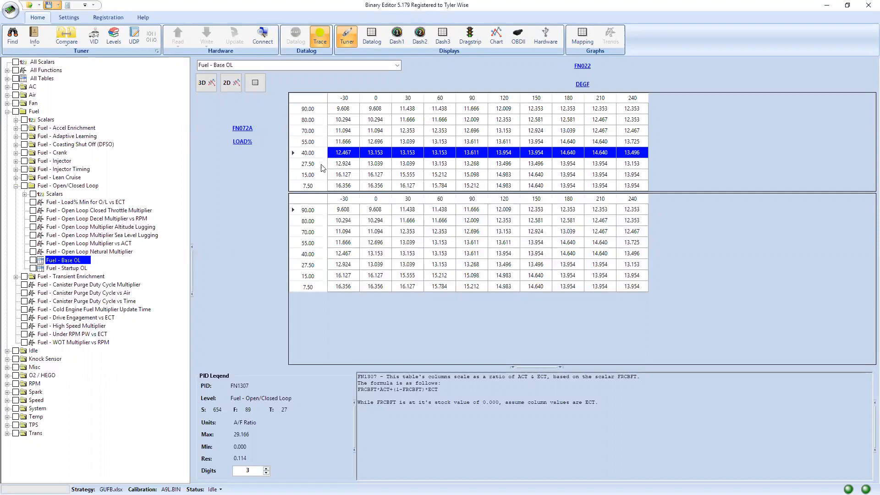
pyautogui.moveTo(346, 120); pyautogui.dragTo(615, 137)
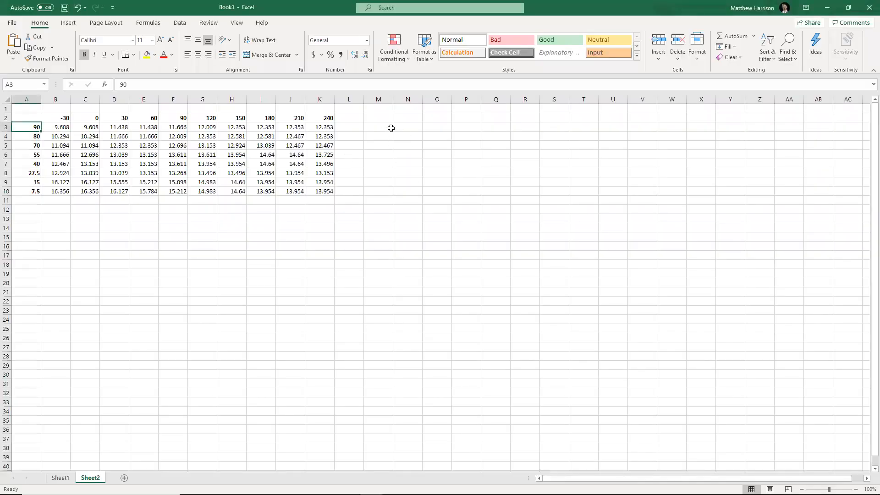
# Step: Enter 200 in cell M3 of the Excel sheet as the new highest load value, beside the 90 row
pyautogui.click(383, 127)
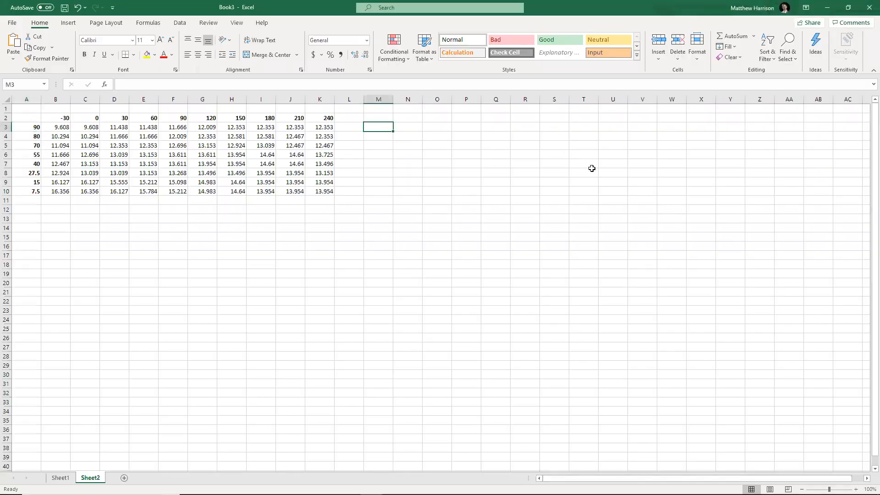
pyautogui.write('200')
pyautogui.press('Return')
pyautogui.press('Up')
pyautogui.press('Down')
pyautogui.press('Down')
pyautogui.press('Down')
pyautogui.press('Down')
pyautogui.press('Down')
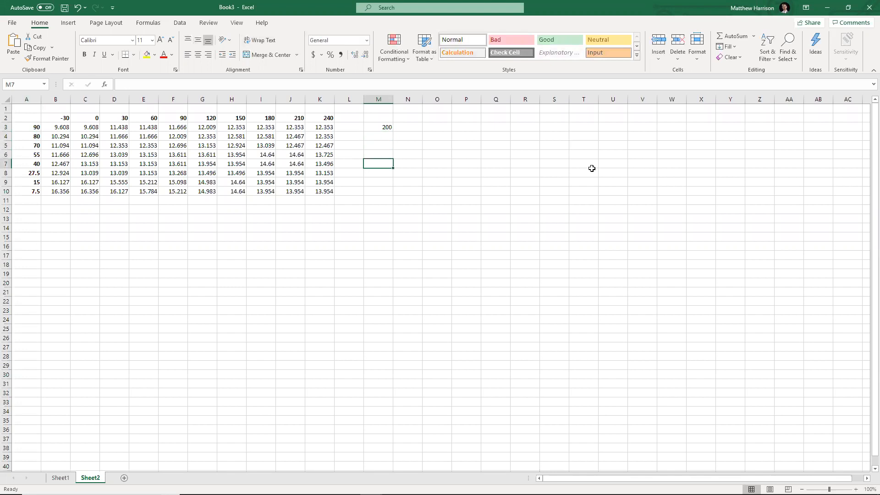
pyautogui.press('Up')
pyautogui.press('Up')
pyautogui.press('Up')
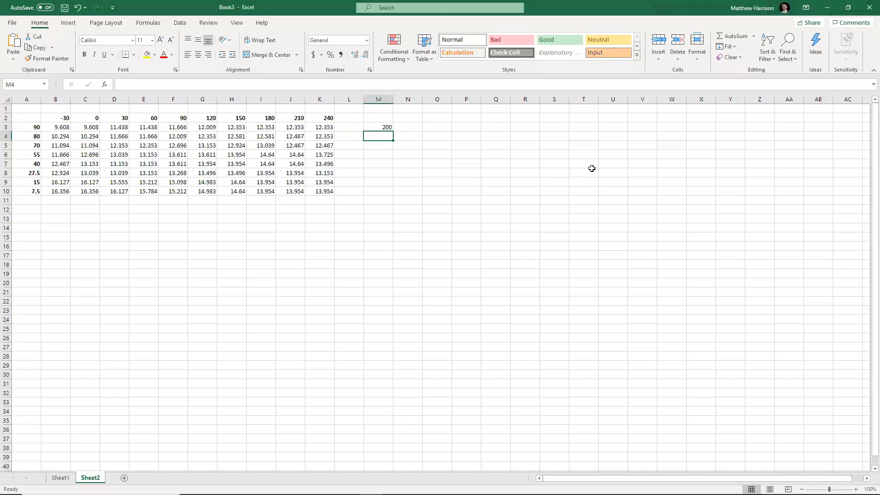
# Step: Enter the new load values 166, 133 and 100 in cells M4 to M6
pyautogui.write('166')
pyautogui.press('Return')
pyautogui.write('133')
pyautogui.press('Return')
pyautogui.write('100')
pyautogui.press('Return')
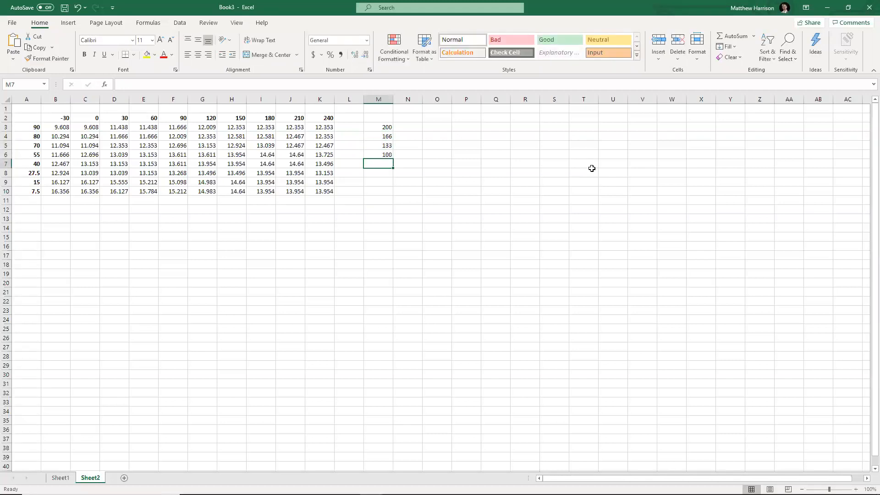
# Step: Highlight the new load values in M3:M6, and the empty cells M7:M10 beneath them, to compare the two halves of the scale
pyautogui.press('Up')
pyautogui.hotkey('shift', 'Up')
pyautogui.hotkey('shift', 'Up')
pyautogui.hotkey('shift', 'Up')
pyautogui.hotkey('shift', 'Right')
pyautogui.hotkey('shift', 'Right')
pyautogui.hotkey('shift', 'Right')
pyautogui.hotkey('shift', 'Right')
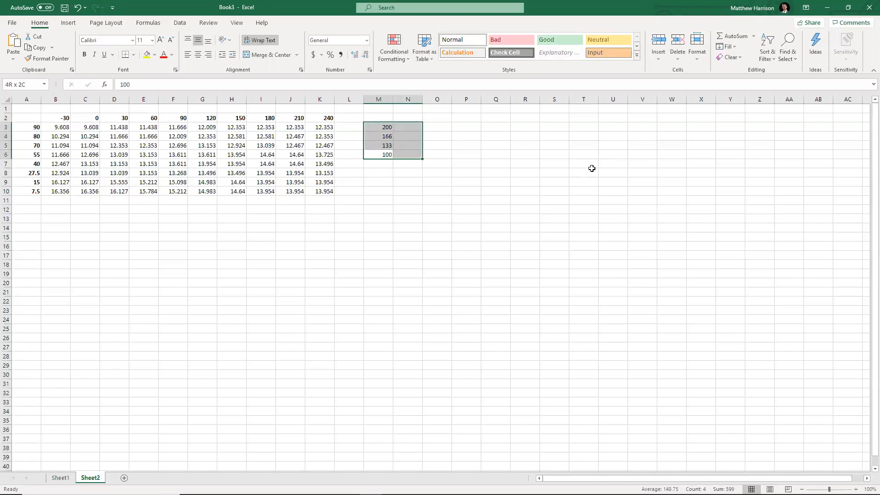
pyautogui.hotkey('shift', 'Left')
pyautogui.hotkey('shift', 'Left')
pyautogui.hotkey('shift', 'Left')
pyautogui.hotkey('shift', 'Left')
pyautogui.press('Down')
pyautogui.press('Down')
pyautogui.press('Up')
pyautogui.hotkey('shift', 'Down')
pyautogui.hotkey('shift', 'Down')
pyautogui.hotkey('shift', 'Down')
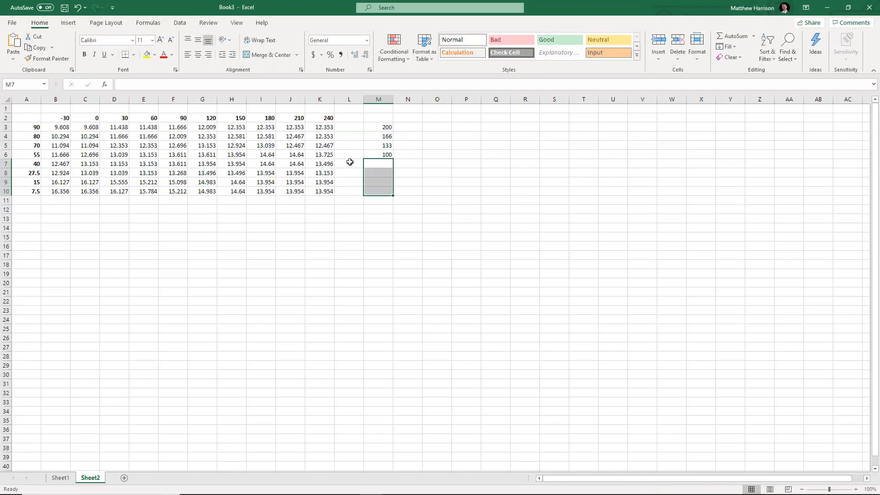
# Step: Enter the new load values 80, 55 and 40 in cells M7 to M9, and select the existing 27.5 and 15 load labels
pyautogui.click(385, 164)
pyautogui.write('80')
pyautogui.press('Return')
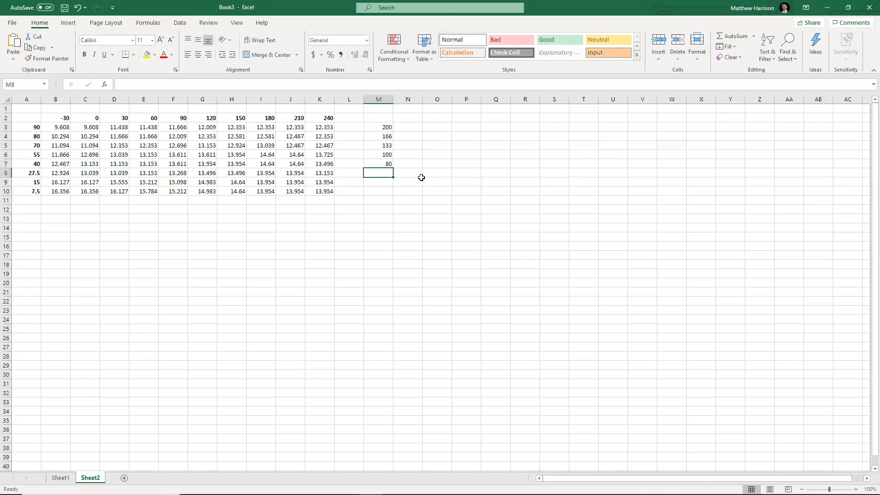
pyautogui.write('55')
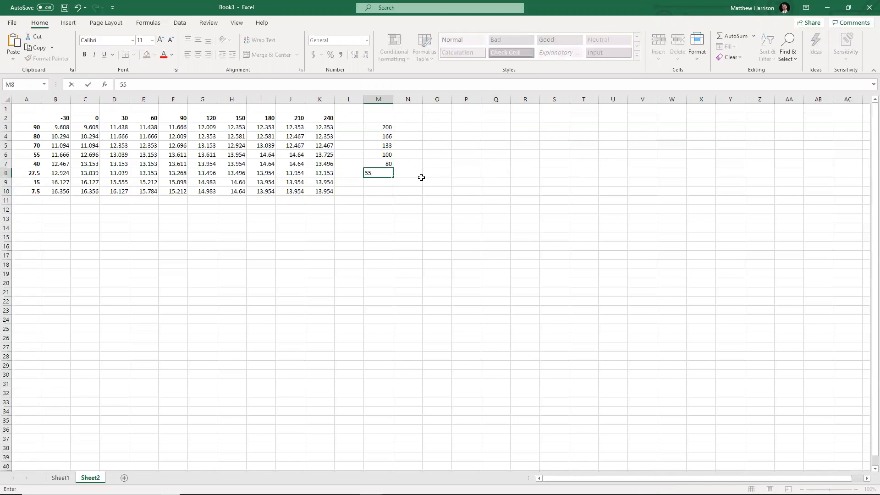
pyautogui.press('Return')
pyautogui.write('40')
pyautogui.press('Return')
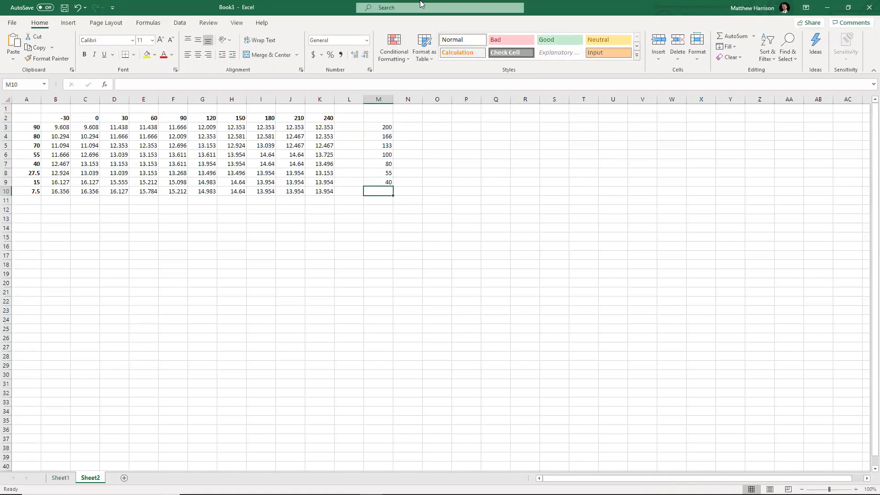
pyautogui.moveTo(32, 173); pyautogui.dragTo(32, 182)
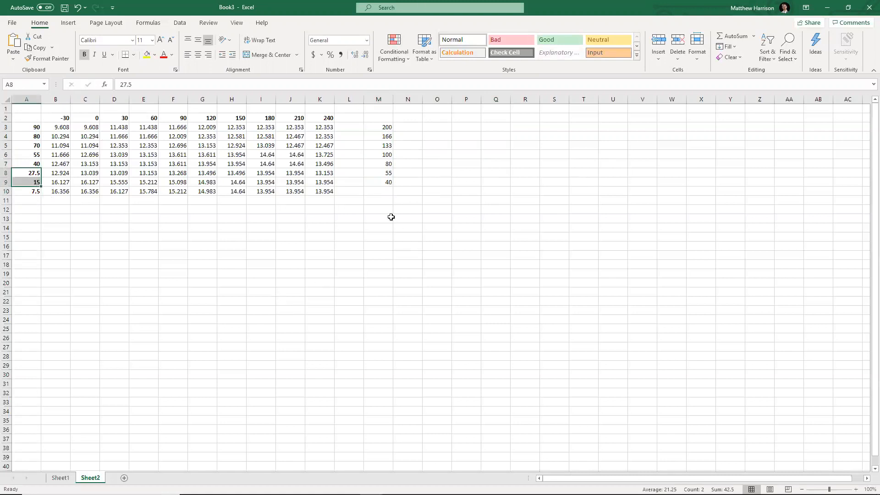
# Step: Enter 20 in cell M10 as the lowest new load value and highlight the load scale in M3:M10
pyautogui.click(384, 190)
pyautogui.write('20')
pyautogui.press('Return')
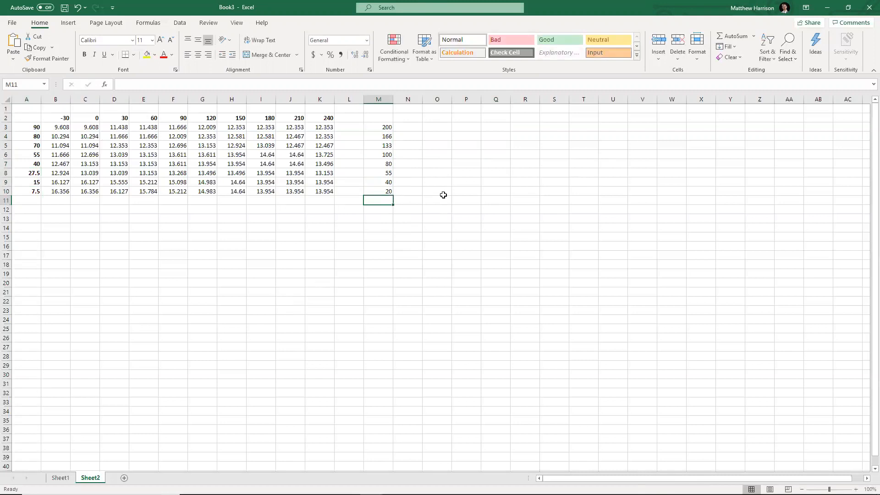
pyautogui.moveTo(387, 127); pyautogui.dragTo(387, 191)
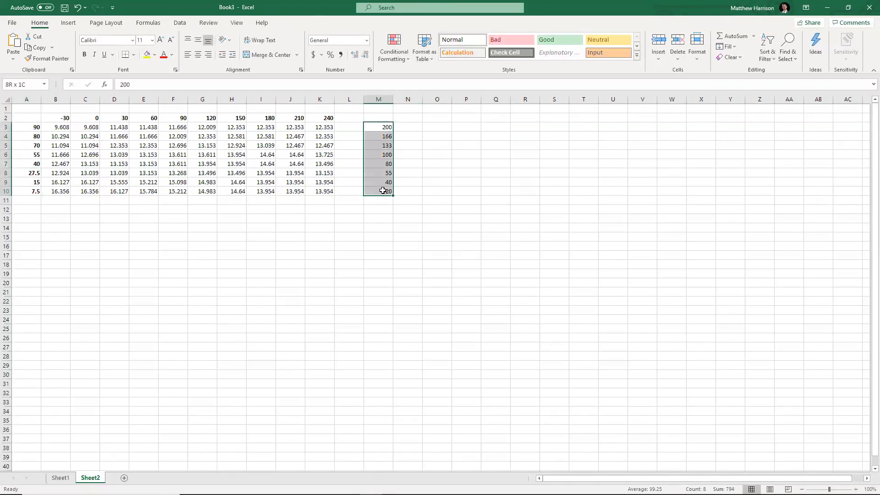
# Step: Copy the axis headings from B2:K2 to N2:W2 and make the new load values in M3:M10 bold
pyautogui.moveTo(57, 117); pyautogui.dragTo(326, 118)
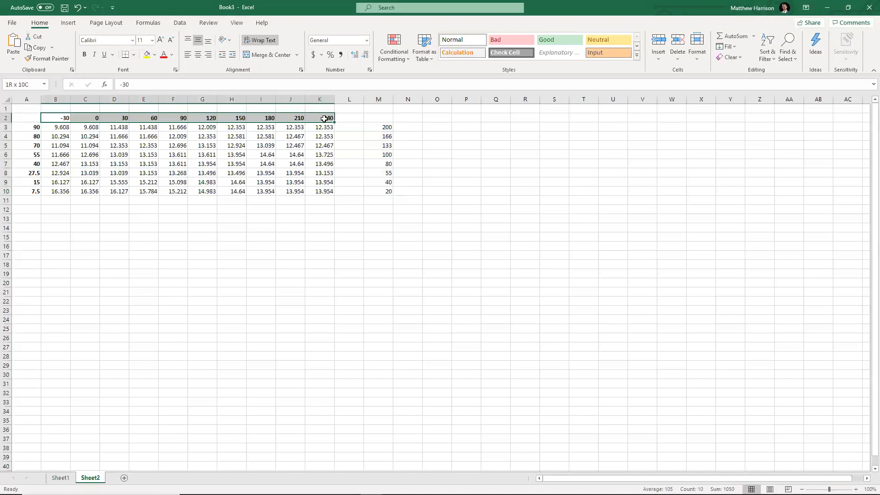
pyautogui.hotkey('ctrl', 'c')
pyautogui.click(420, 116)
pyautogui.hotkey('ctrl', 'v')
pyautogui.moveTo(379, 127); pyautogui.dragTo(379, 187)
pyautogui.press('Escape')
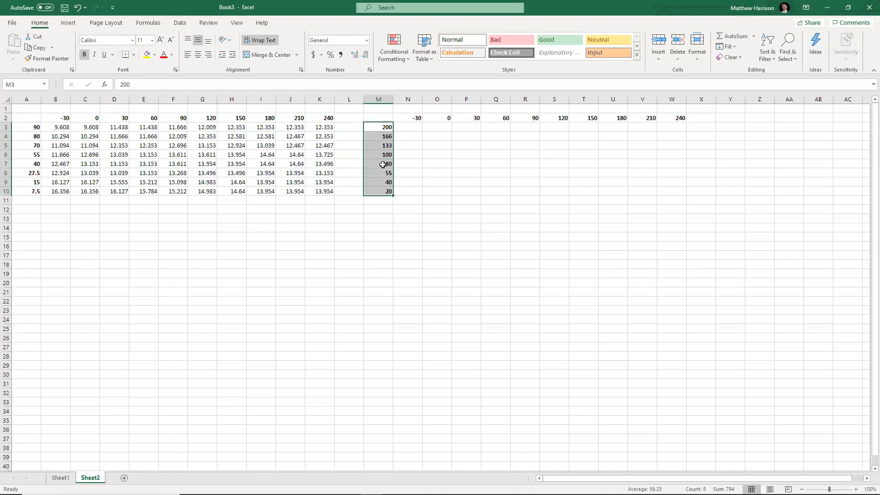
# Step: Copy the 80 load row's values from B4:K4 to the new table's 80 row, starting at N7
pyautogui.click(59, 138)
pyautogui.moveTo(60, 137); pyautogui.dragTo(328, 137)
pyautogui.hotkey('ctrl', 'c')
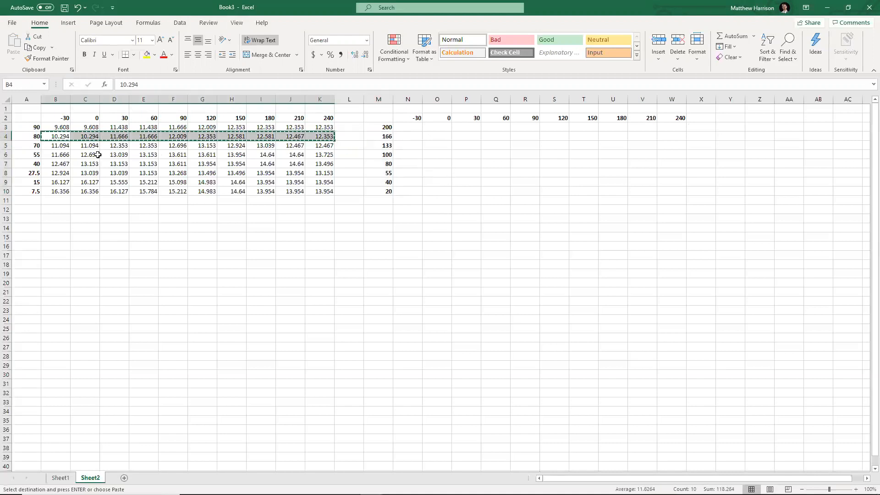
pyautogui.click(418, 166)
pyautogui.hotkey('ctrl', 'v')
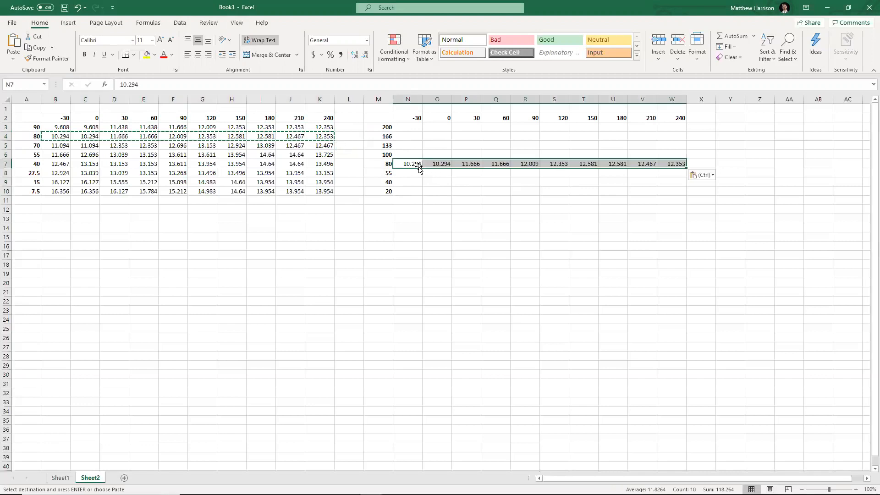
# Step: Copy the 55 load row's values from B6:K6 to the new table's 55 row, starting at N8
pyautogui.moveTo(59, 155); pyautogui.dragTo(327, 153)
pyautogui.hotkey('ctrl', 'c')
pyautogui.click(408, 173)
pyautogui.hotkey('ctrl', 'v')
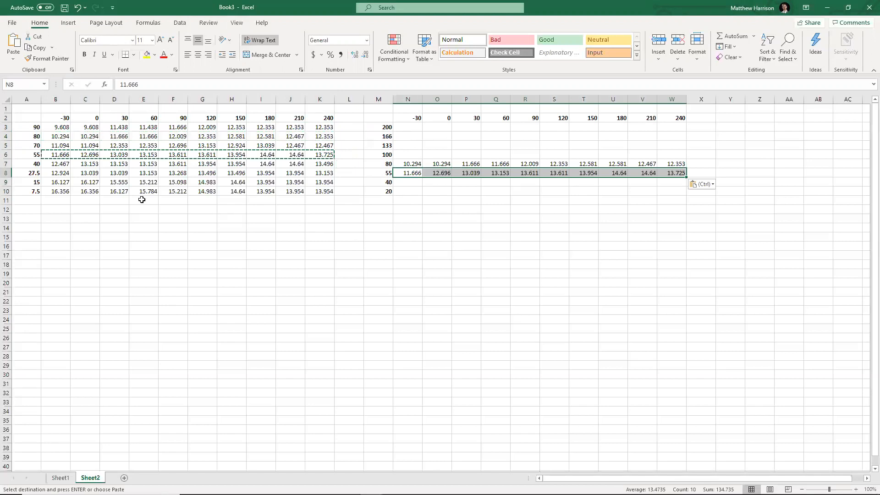
# Step: Copy the 40 load row's values from B7:K7 to the new table's 40 row, starting at N9
pyautogui.moveTo(61, 164); pyautogui.dragTo(329, 165)
pyautogui.hotkey('ctrl', 'c')
pyautogui.click(412, 181)
pyautogui.hotkey('ctrl', 'v')
pyautogui.press('Escape')
# Step: Check the original 27.5 and 15 load labels and set the lowest new load value in M10 to 22
pyautogui.click(405, 193)
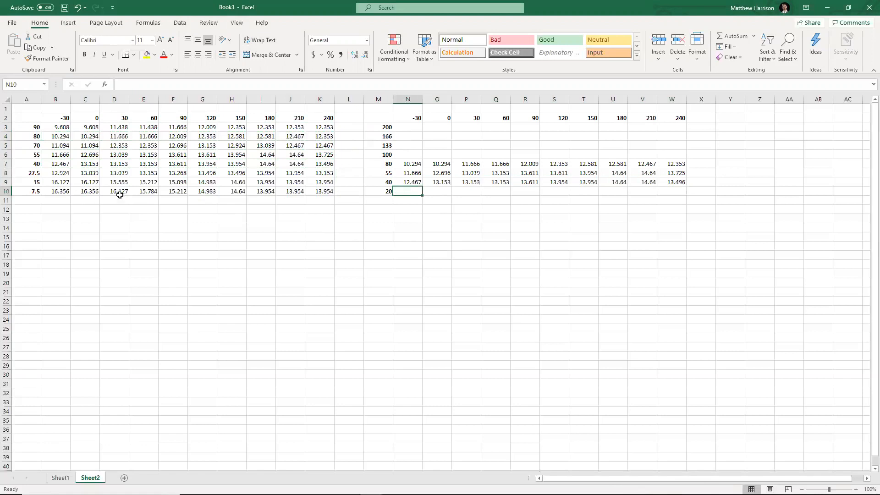
pyautogui.moveTo(33, 173); pyautogui.dragTo(33, 183)
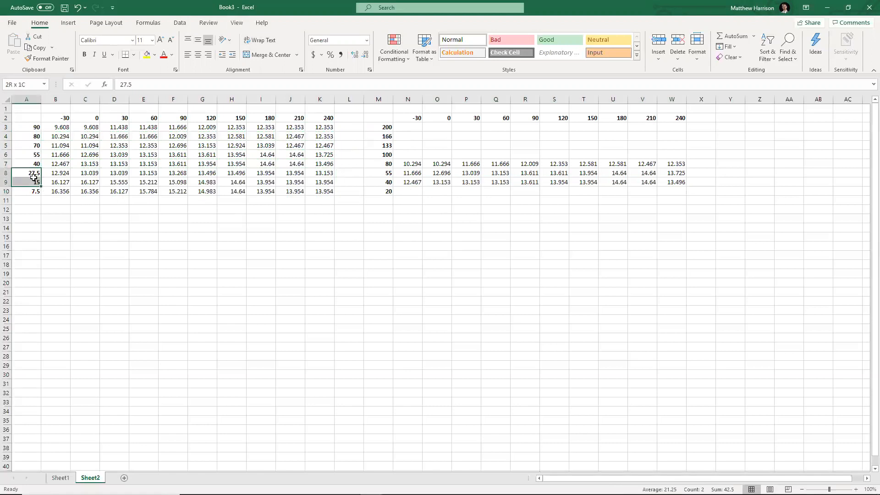
pyautogui.click(384, 193)
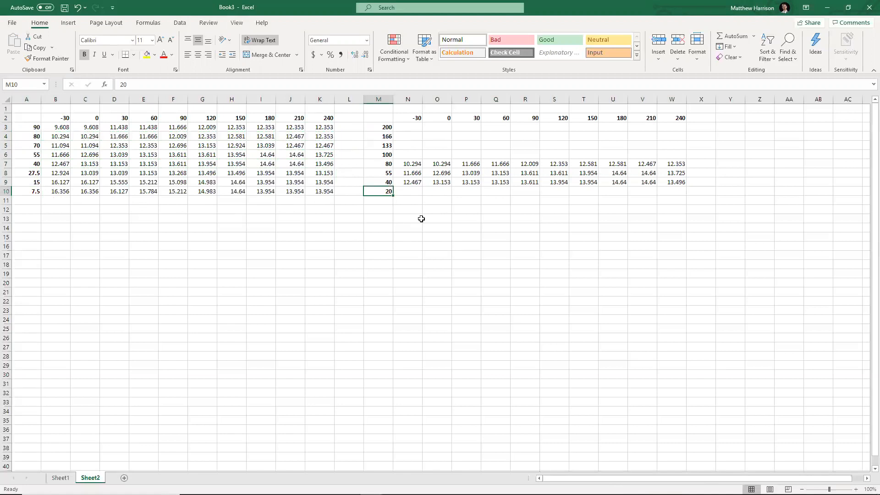
pyautogui.write('22')
pyautogui.press('Tab')
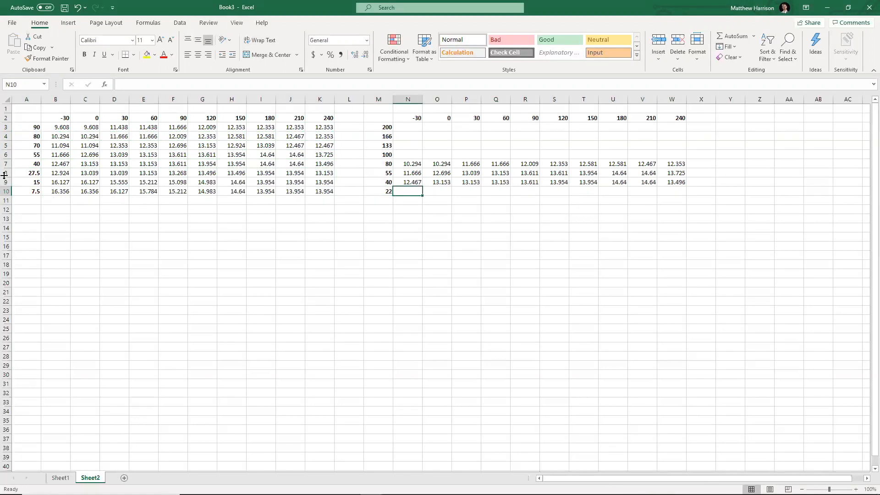
# Step: Enter an AVERAGE formula in N10 that averages the -30 column's 27.5 and 15 load values, B8:B9
pyautogui.moveTo(57, 174); pyautogui.dragTo(151, 182)
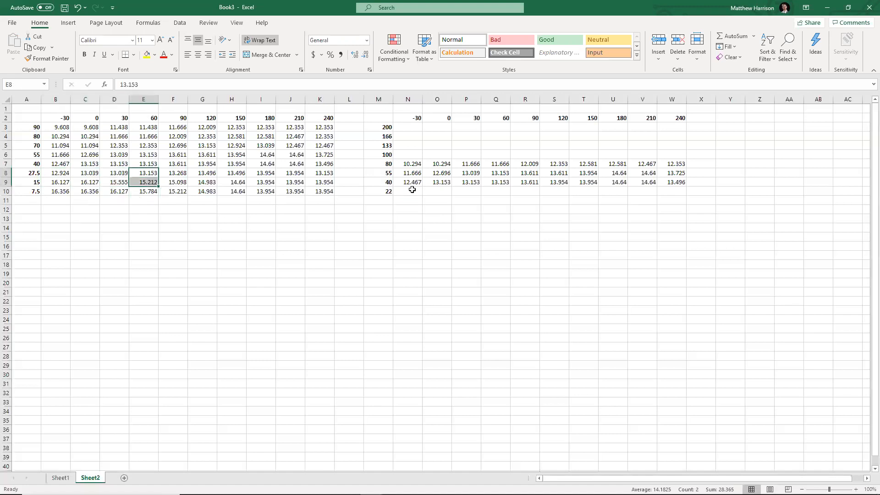
pyautogui.click(412, 189)
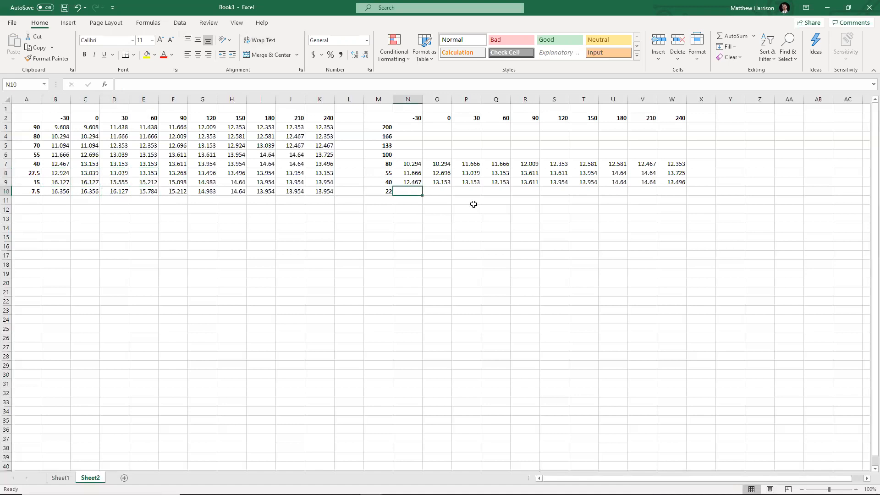
pyautogui.write('=')
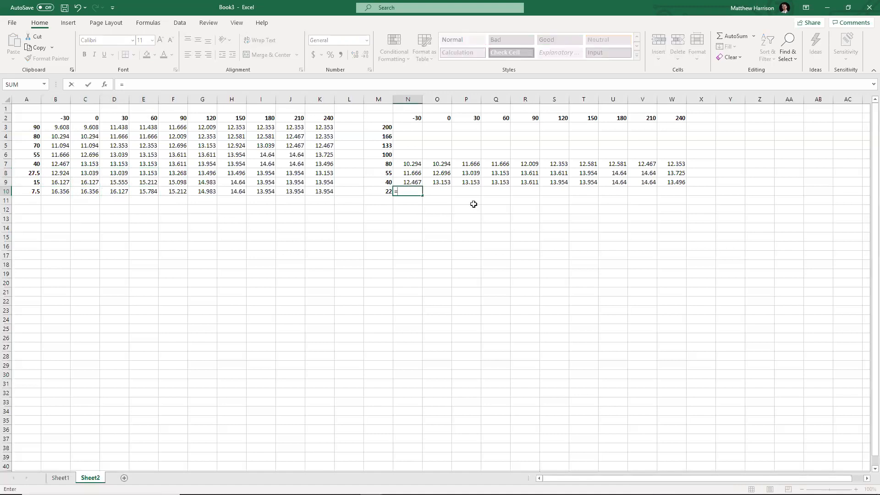
pyautogui.write('AVERAGE(')
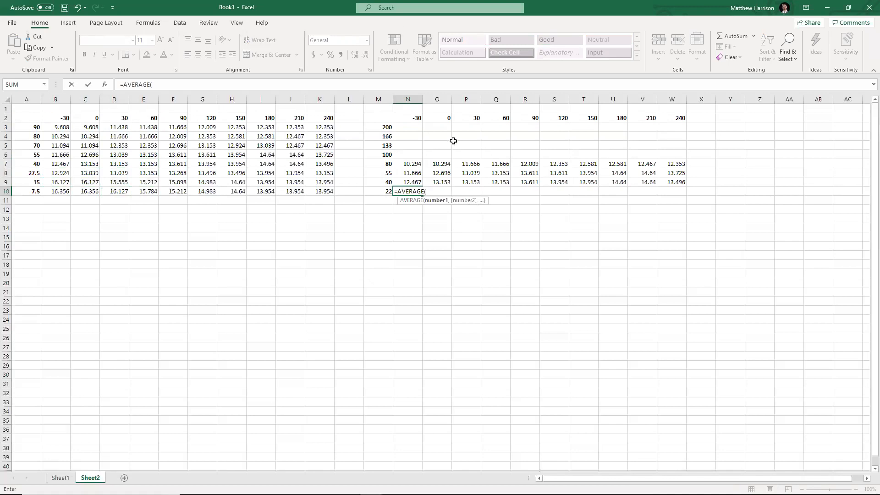
pyautogui.moveTo(59, 173); pyautogui.dragTo(60, 181)
pyautogui.write(')')
pyautogui.press('Return')
# Step: Copy the AVERAGE formula from N10 across the rest of the 22 load row, O10:W10
pyautogui.press('Up')
pyautogui.hotkey('ctrl', 'c')
pyautogui.press('Right')
pyautogui.hotkey('ctrl', 'v')
pyautogui.press('Right')
pyautogui.hotkey('ctrl', 'v')
pyautogui.press('Right')
pyautogui.hotkey('ctrl', 'v')
pyautogui.press('Right')
pyautogui.hotkey('ctrl', 'v')
pyautogui.press('Right')
pyautogui.hotkey('ctrl', 'v')
pyautogui.press('Right')
pyautogui.hotkey('ctrl', 'v')
pyautogui.press('Right')
pyautogui.hotkey('ctrl', 'v')
pyautogui.press('Right')
pyautogui.hotkey('ctrl', 'v')
pyautogui.press('Right')
pyautogui.hotkey('ctrl', 'v')
pyautogui.press('Return')
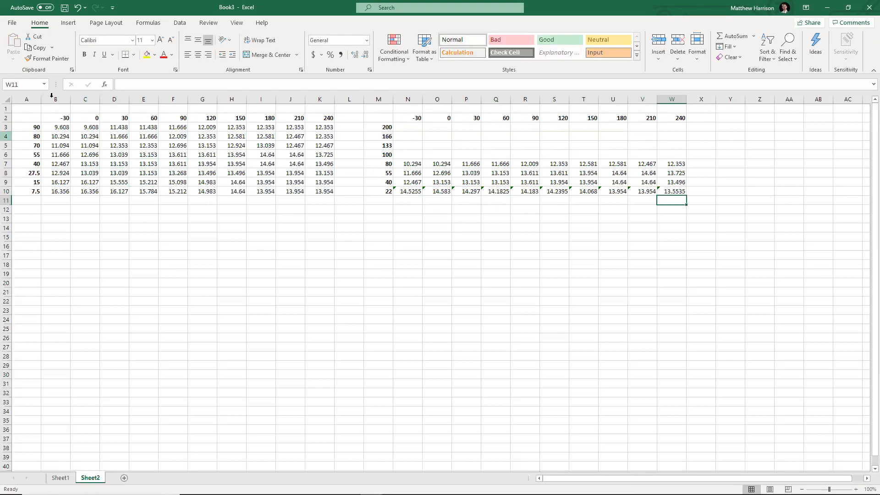
# Step: Highlight the filled rows N7:W10 and the empty rows N3:W6 above them to compare the table's two halves
pyautogui.moveTo(408, 164); pyautogui.dragTo(672, 191)
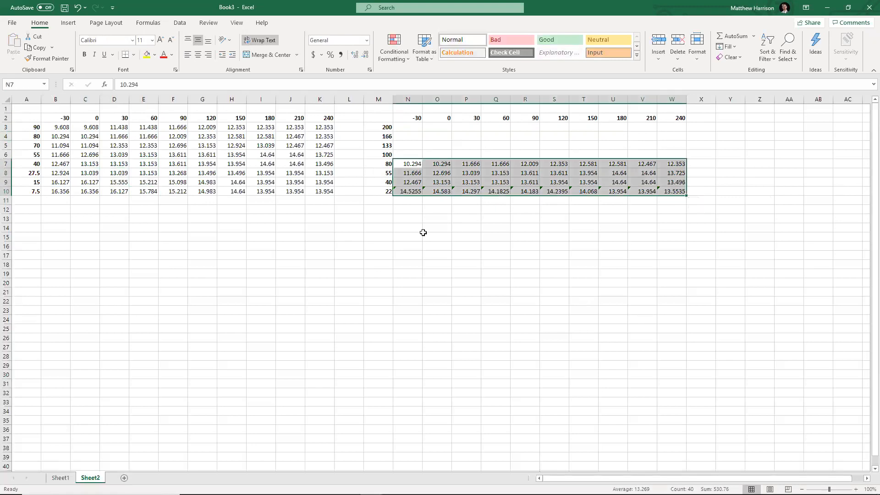
pyautogui.moveTo(408, 154); pyautogui.dragTo(673, 128)
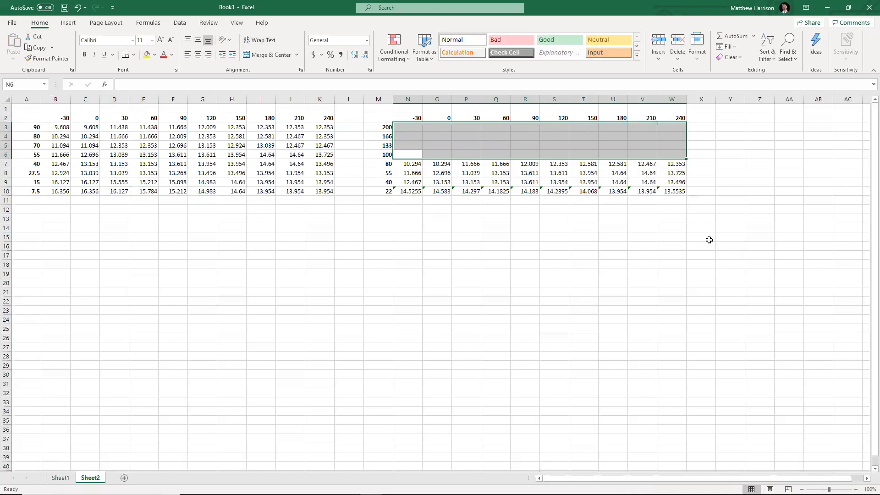
pyautogui.click(416, 126)
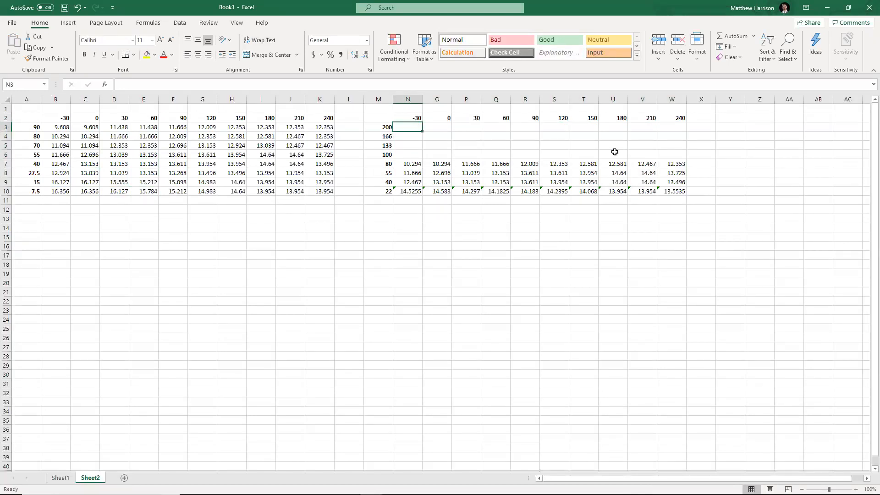
# Step: Enter 11.6 in T3, the 200 load row's 150 column, and copy it across U3:W3
pyautogui.click(591, 127)
pyautogui.write('11.')
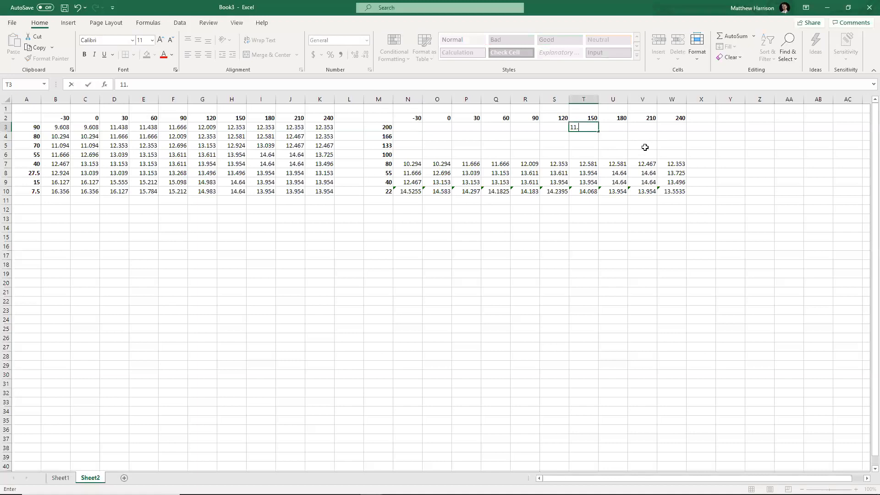
pyautogui.write('6')
pyautogui.press('Return')
pyautogui.press('Up')
pyautogui.hotkey('ctrl', 'c')
pyautogui.press('Right')
pyautogui.hotkey('ctrl', 'v')
pyautogui.press('Right')
pyautogui.hotkey('ctrl', 'v')
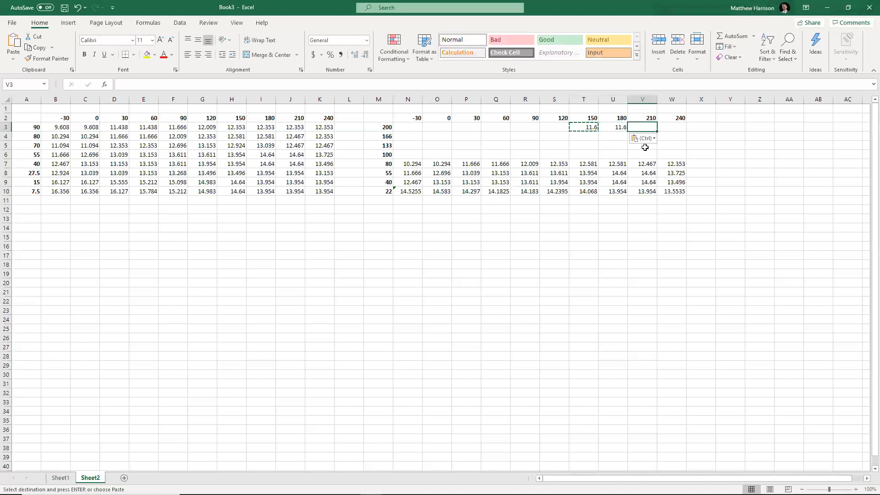
pyautogui.press('Right')
pyautogui.hotkey('ctrl', 'v')
pyautogui.press('Escape')
# Step: Copy the 11.6 values from T3:W3 into the 166, 133 and 100 load rows, T4:W6
pyautogui.press('Left')
pyautogui.press('Left')
pyautogui.press('Left')
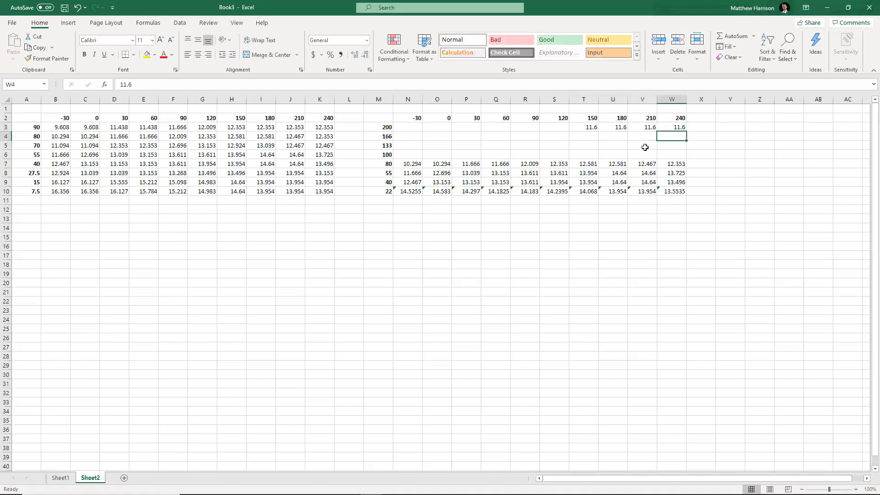
pyautogui.hotkey('shift', 'Right')
pyautogui.hotkey('shift', 'Right')
pyautogui.hotkey('shift', 'Right')
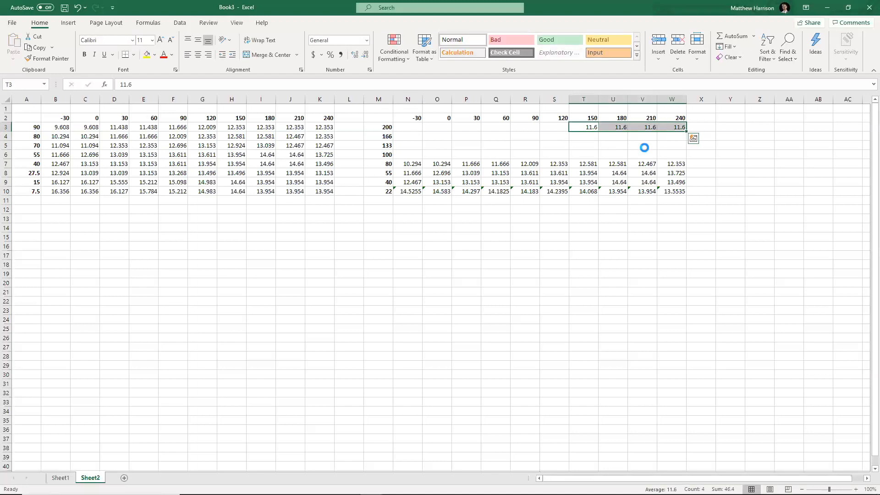
pyautogui.hotkey('ctrl', 'c')
pyautogui.press('Down')
pyautogui.press('Left')
pyautogui.press('Left')
pyautogui.press('Right')
pyautogui.press('Up')
pyautogui.press('Left')
pyautogui.press('Left')
pyautogui.press('Left')
pyautogui.press('Left')
pyautogui.press('Left')
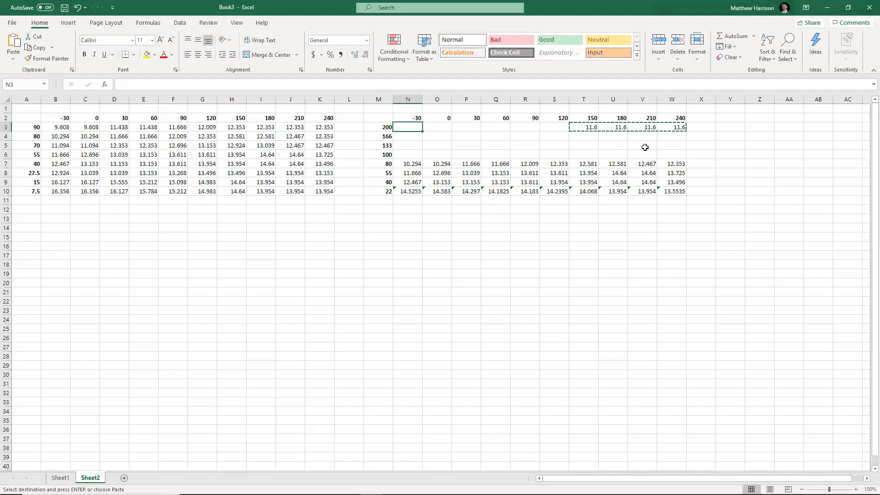
pyautogui.press('Down')
pyautogui.press('Right')
pyautogui.press('Right')
pyautogui.press('Right')
pyautogui.press('Right')
pyautogui.press('Right')
pyautogui.press('Right')
pyautogui.hotkey('ctrl', 'v')
pyautogui.press('Down')
pyautogui.hotkey('ctrl', 'v')
pyautogui.press('Down')
pyautogui.hotkey('ctrl', 'v')
pyautogui.press('Escape')
# Step: Review the 11.6 values in the 150 to 240 columns, highlighting the 100 load row's T6:W6
pyautogui.press('Up')
pyautogui.press('Up')
pyautogui.press('Up')
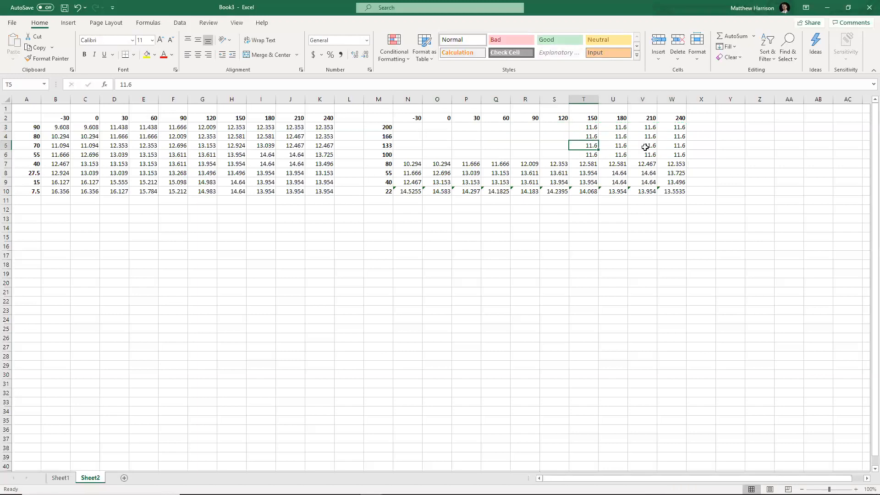
pyautogui.press('Down')
pyautogui.press('Down')
pyautogui.press('Down')
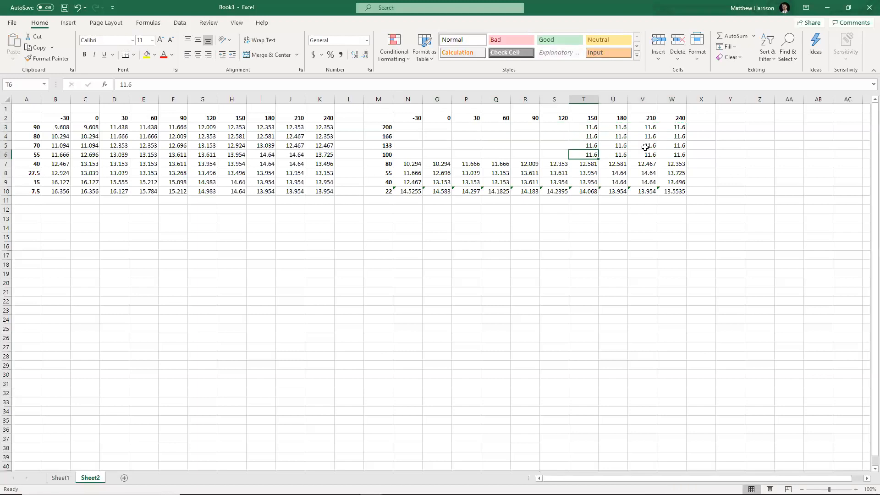
pyautogui.hotkey('shift', 'Right')
pyautogui.hotkey('shift', 'Right')
pyautogui.hotkey('shift', 'Right')
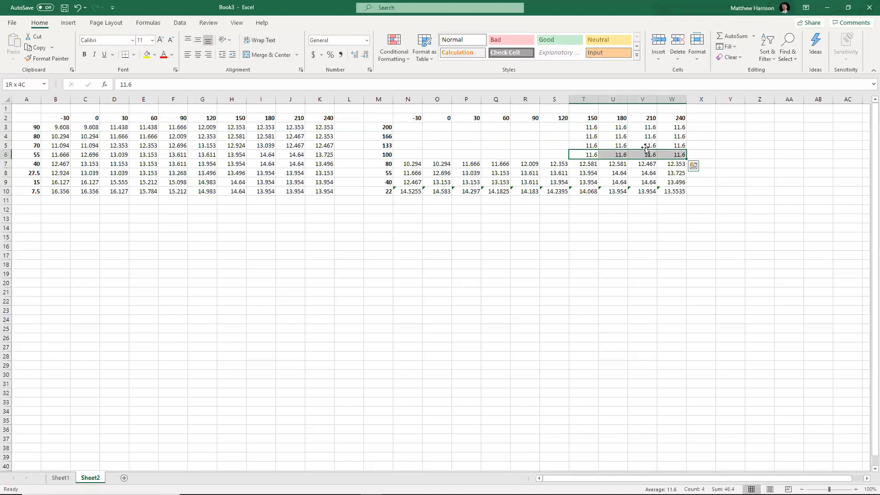
pyautogui.press('Up')
pyautogui.press('Up')
pyautogui.press('Up')
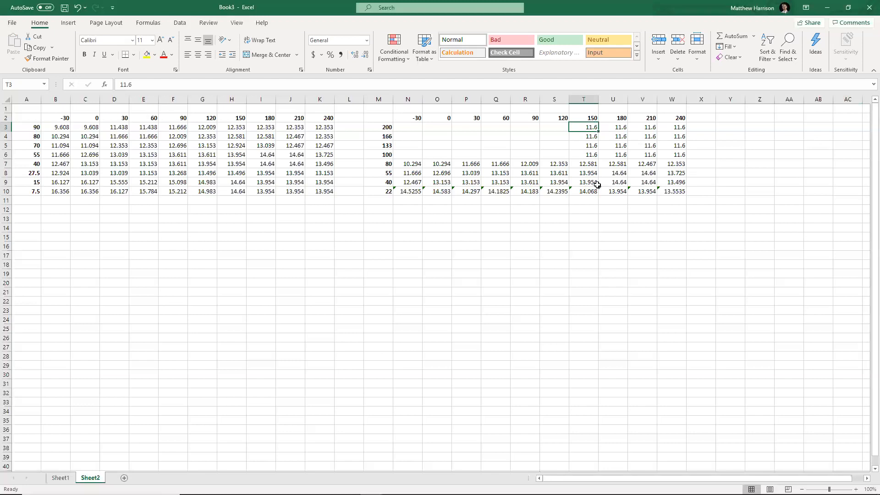
# Step: Set T7, the 80 load row's 150 column, to 12.8 and copy it across U7:W7
pyautogui.click(591, 156)
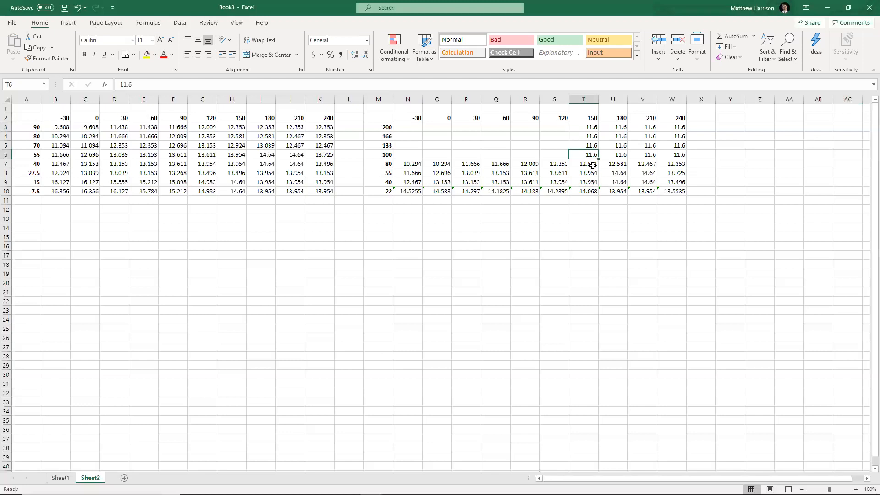
pyautogui.click(592, 164)
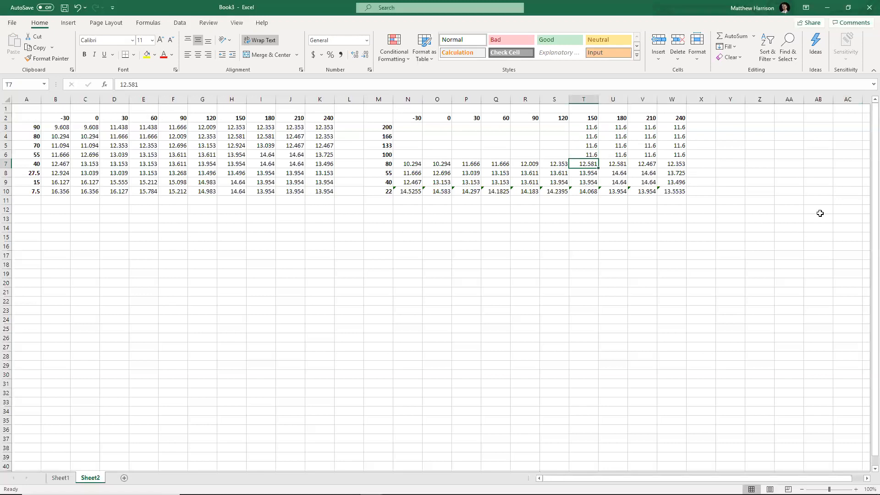
pyautogui.write('12')
pyautogui.hotkey('ctrl', 'Return')
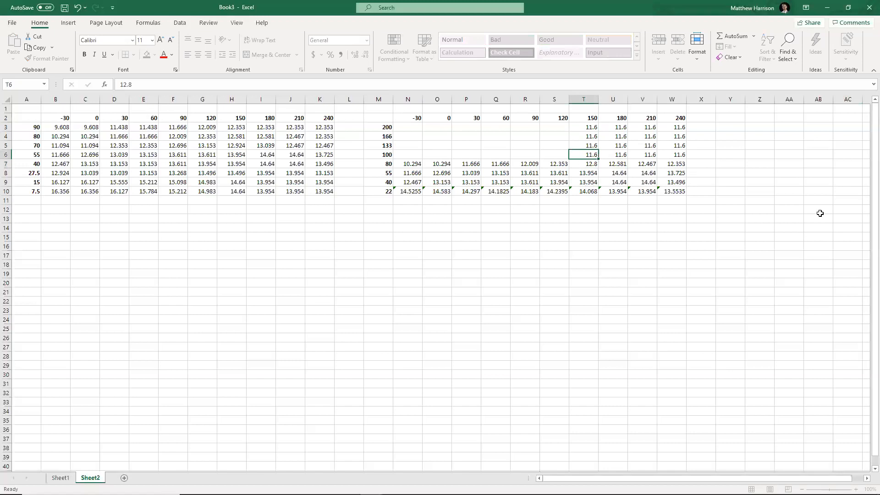
pyautogui.hotkey('ctrl', 'c')
pyautogui.press('Right')
pyautogui.hotkey('ctrl', 'v')
pyautogui.press('Right')
pyautogui.hotkey('ctrl', 'v')
pyautogui.press('Right')
pyautogui.hotkey('ctrl', 'v')
pyautogui.press('Left')
pyautogui.press('Left')
pyautogui.press('Right')
pyautogui.press('Right')
pyautogui.press('Left')
pyautogui.press('Left')
pyautogui.press('Left')
pyautogui.press('Up')
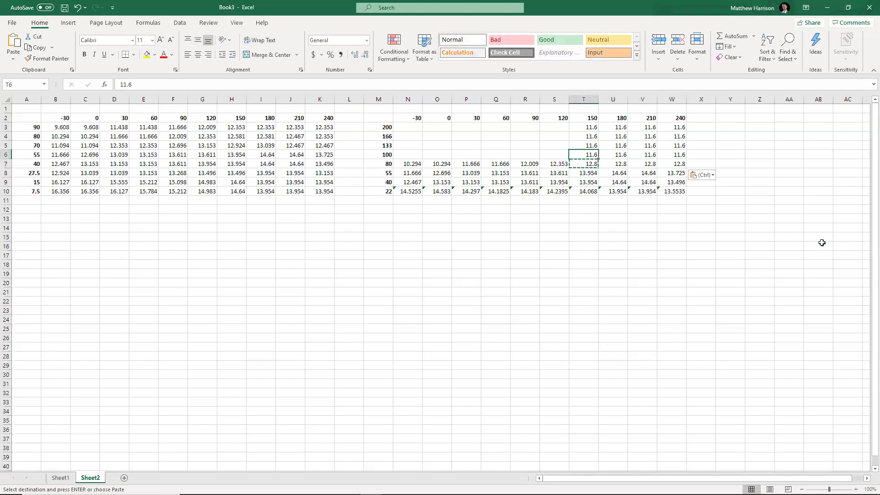
pyautogui.press('Escape')
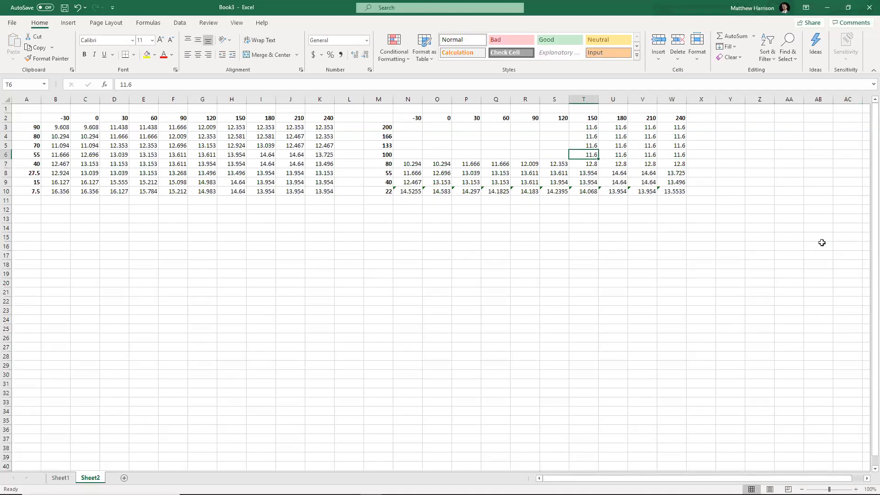
# Step: Set T6, the 100 load row's 150 column, to 12.2 and copy it across U6:W6
pyautogui.write('12')
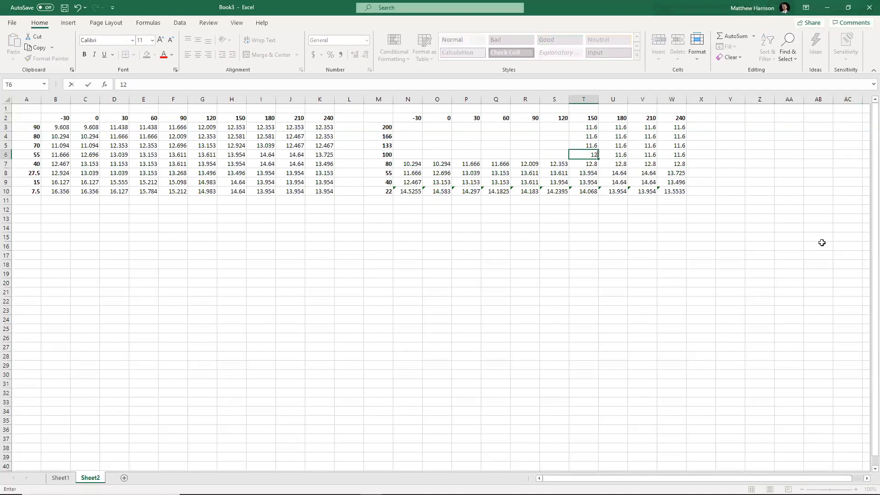
pyautogui.write('.2')
pyautogui.hotkey('ctrl', 'Return')
pyautogui.hotkey('ctrl', 'c')
pyautogui.press('Right')
pyautogui.hotkey('ctrl', 'v')
pyautogui.press('Right')
pyautogui.hotkey('ctrl', 'v')
pyautogui.press('Right')
pyautogui.hotkey('ctrl', 'v')
pyautogui.press('Escape')
pyautogui.press('Left')
pyautogui.press('Left')
pyautogui.press('Left')
pyautogui.press('Right')
pyautogui.press('Left')
pyautogui.press('Up')
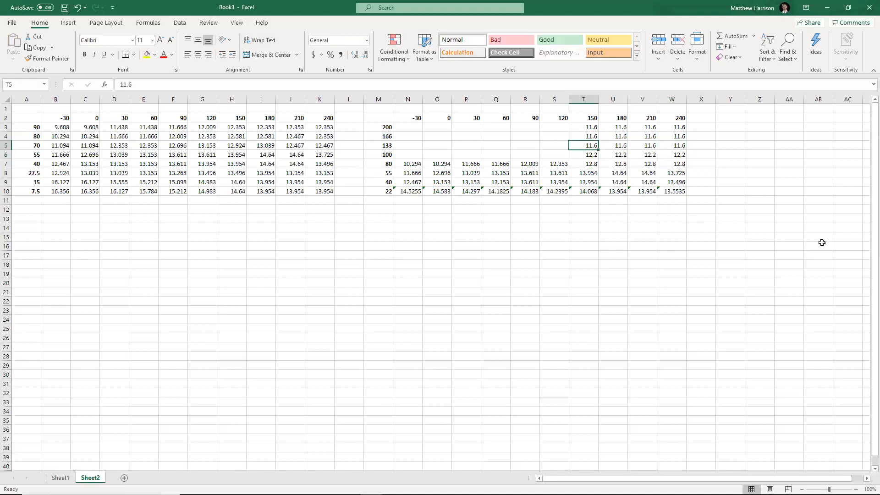
# Step: Set T5, the 133 load row's 150 column, to 11.8 and copy it across U5:W5
pyautogui.write('11')
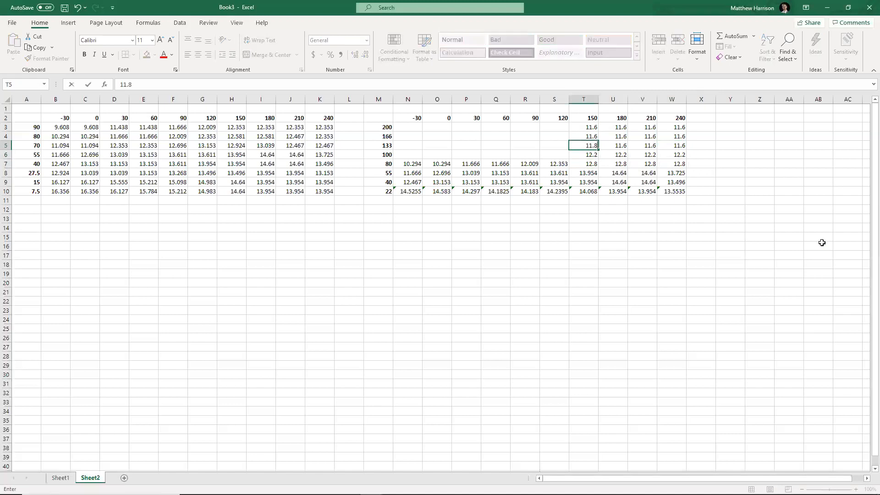
pyautogui.hotkey('ctrl', 'Return')
pyautogui.hotkey('ctrl', 'c')
pyautogui.press('Right')
pyautogui.hotkey('ctrl', 'v')
pyautogui.press('Right')
pyautogui.hotkey('ctrl', 'v')
pyautogui.press('Right')
pyautogui.hotkey('ctrl', 'v')
pyautogui.press('Escape')
# Step: Review the 150 to 240 column values in the 200 to 100 load rows, T3:W6, highlighting them in blocks
pyautogui.moveTo(595, 138); pyautogui.dragTo(675, 128)
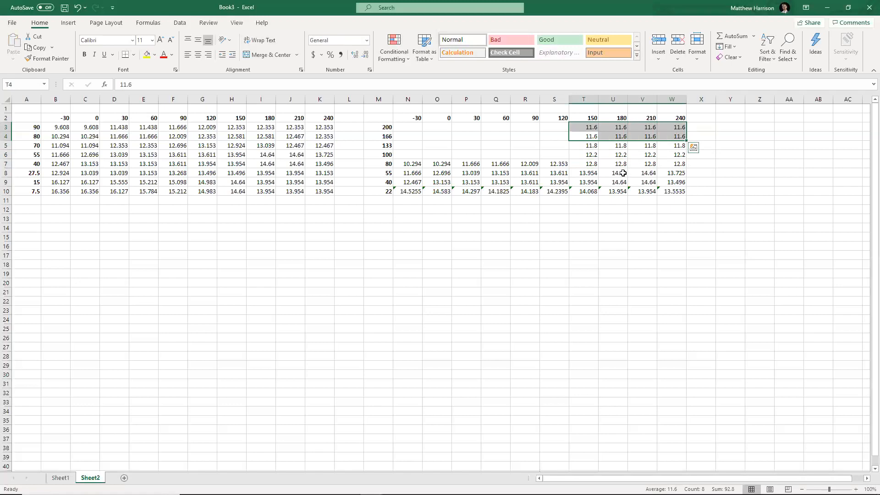
pyautogui.moveTo(594, 128); pyautogui.dragTo(697, 130)
pyautogui.moveTo(592, 146); pyautogui.dragTo(678, 154)
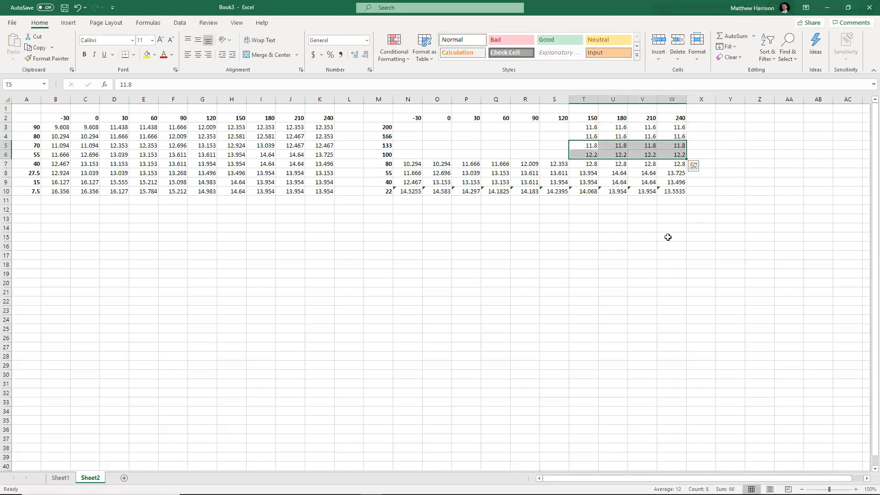
pyautogui.click(237, 163)
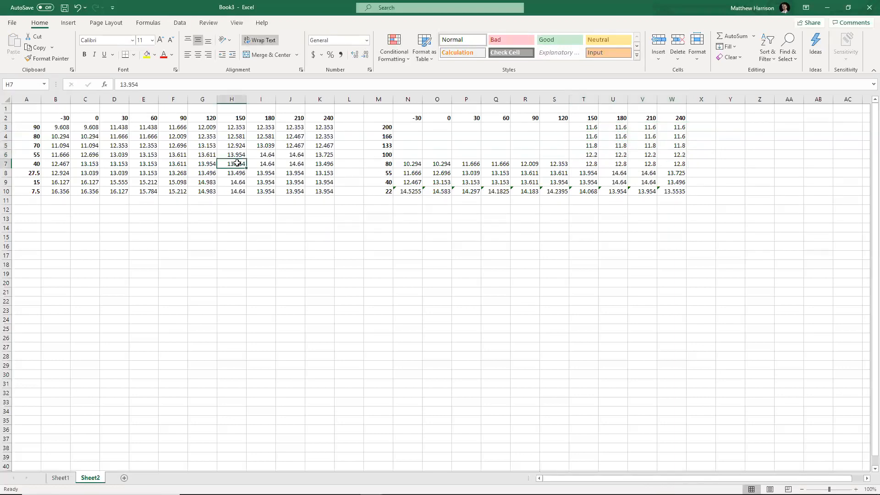
# Step: Switch to Binary Editor, examine the Fuel - Base OL table's columns from 150 down to 0, and return to Excel
pyautogui.hotkey('alt', 'Tab')
pyautogui.click(464, 132)
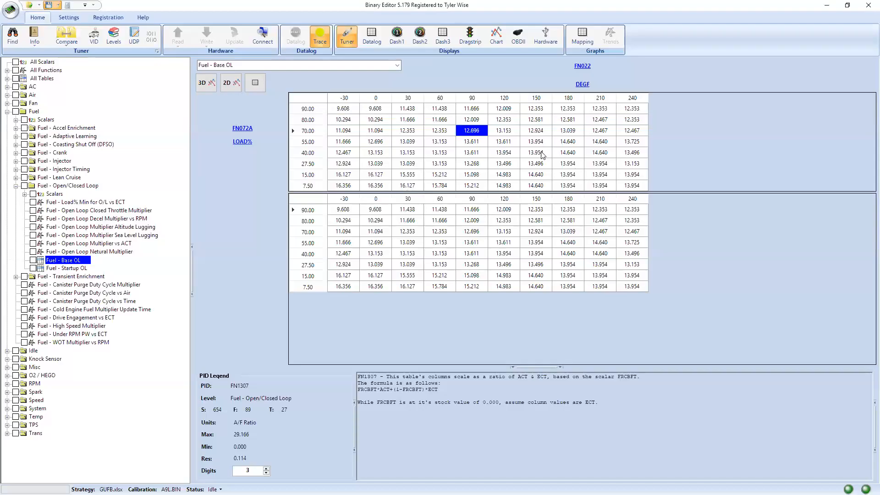
pyautogui.moveTo(541, 113); pyautogui.dragTo(541, 187)
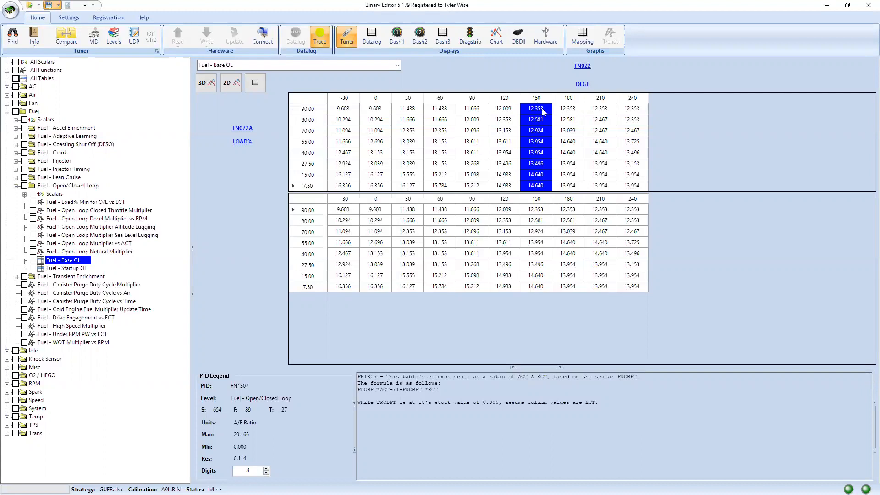
pyautogui.moveTo(508, 113); pyautogui.dragTo(504, 186)
pyautogui.moveTo(476, 110); pyautogui.dragTo(477, 188)
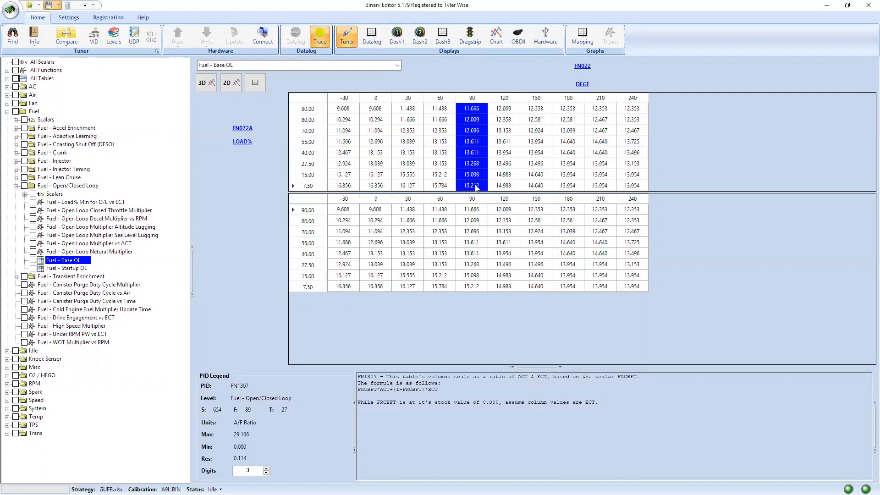
pyautogui.moveTo(438, 110); pyautogui.dragTo(444, 188)
pyautogui.moveTo(403, 109); pyautogui.dragTo(408, 183)
pyautogui.moveTo(375, 110); pyautogui.dragTo(376, 185)
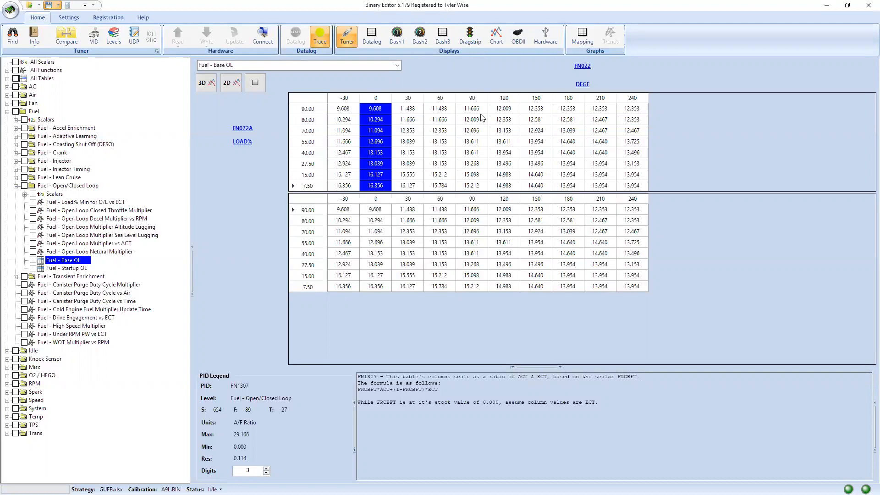
pyautogui.hotkey('alt', 'Tab')
pyautogui.hotkey('alt', 'Tab')
pyautogui.hotkey('alt', 'Tab')
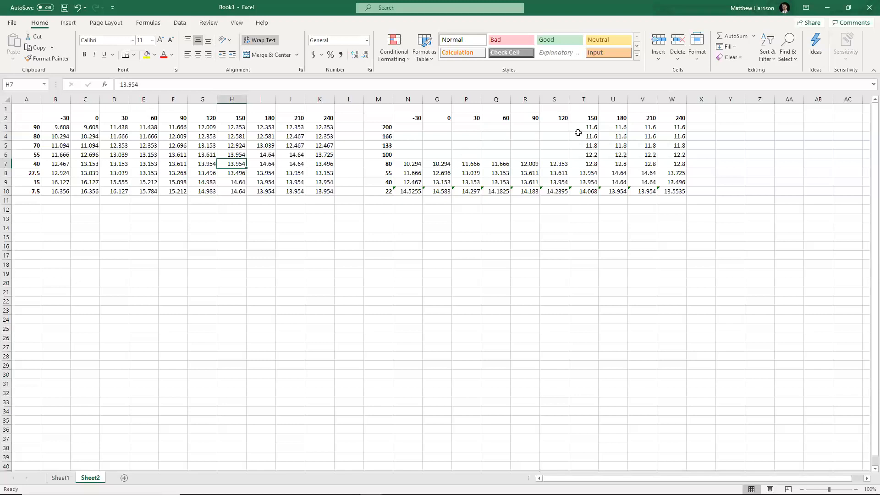
# Step: Compare the original table's 90 load row, H3 and B3, with the new 200 load row's T3
pyautogui.click(237, 129)
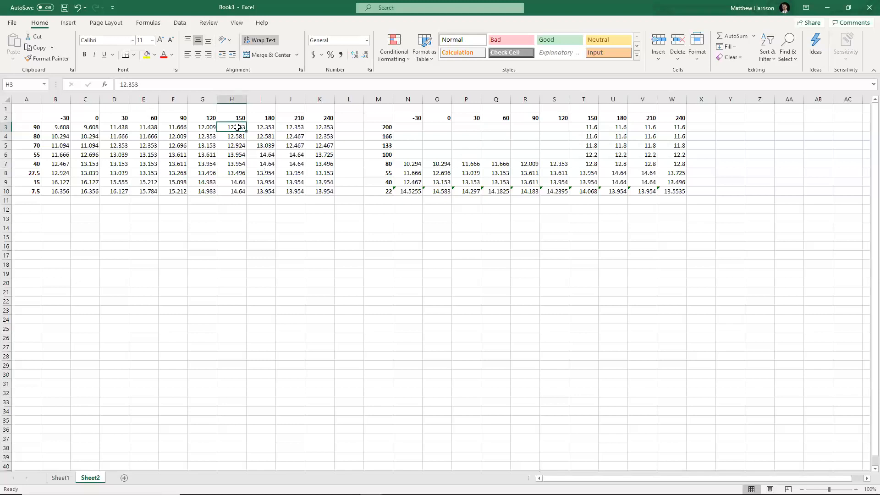
pyautogui.click(584, 127)
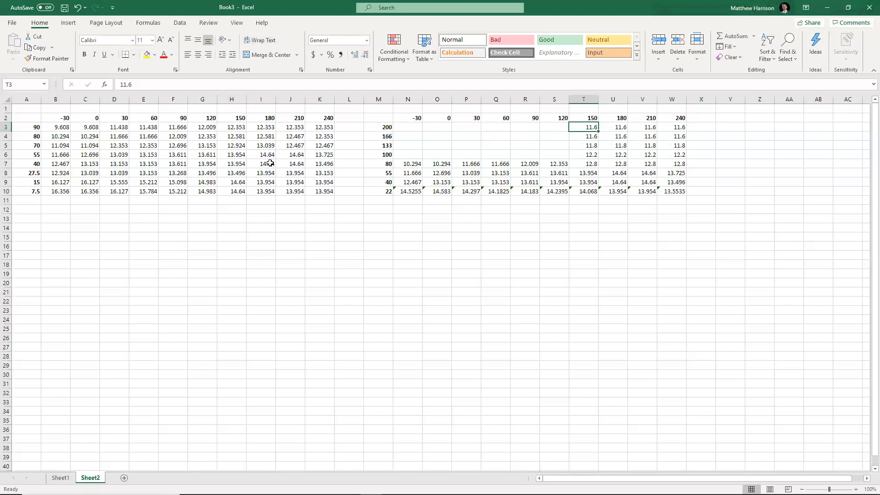
pyautogui.click(235, 129)
pyautogui.click(58, 128)
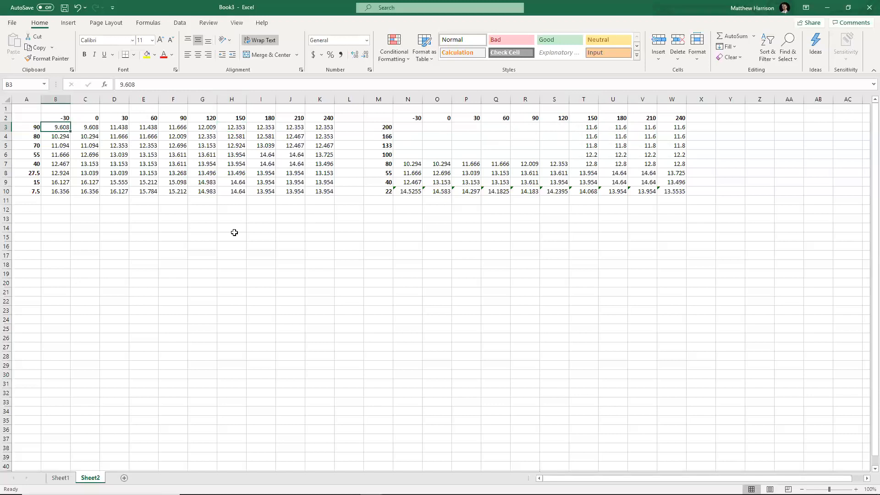
# Step: Calculate the difference between the 150 and 120 columns of the original 90 load row with =H3-G3 in G12
pyautogui.click(207, 209)
pyautogui.write('=')
pyautogui.press('Up')
pyautogui.press('Up')
pyautogui.press('Up')
pyautogui.press('Up')
pyautogui.press('Up')
pyautogui.press('Up')
pyautogui.press('Up')
pyautogui.press('Up')
pyautogui.press('Up')
pyautogui.press('Right')
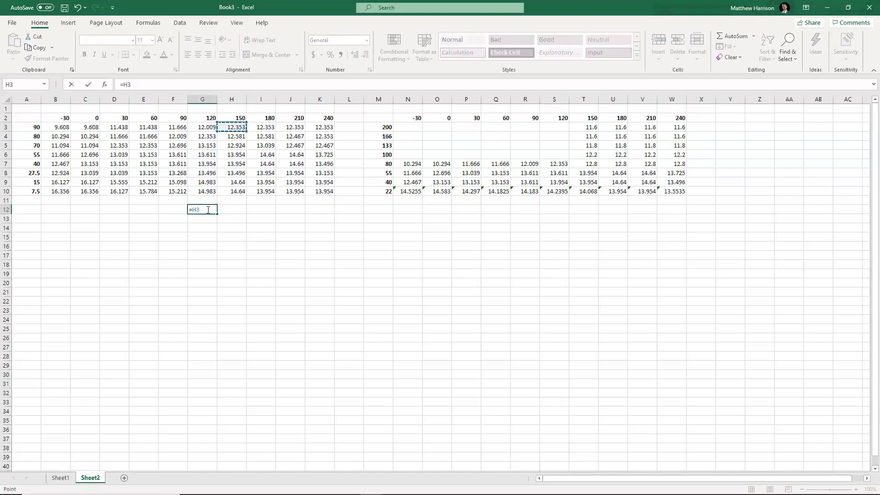
pyautogui.write('-')
pyautogui.press('Up')
pyautogui.press('Up')
pyautogui.press('Up')
pyautogui.press('Up')
pyautogui.press('Up')
pyautogui.press('Up')
pyautogui.press('Up')
pyautogui.press('Up')
pyautogui.press('Up')
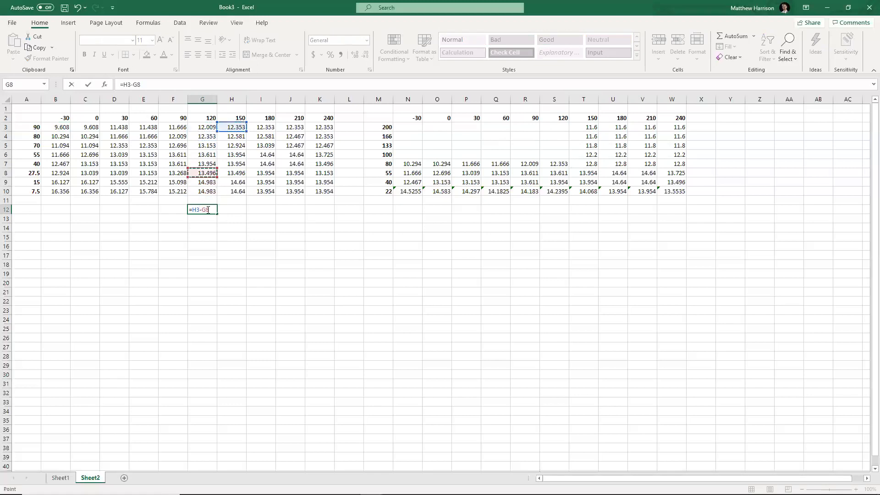
pyautogui.press('Return')
# Step: Copy the G12 difference formula across F12:B12 for the remaining colder columns
pyautogui.press('Up')
pyautogui.hotkey('ctrl', 'c')
pyautogui.press('Left')
pyautogui.hotkey('ctrl', 'v')
pyautogui.press('Left')
pyautogui.hotkey('ctrl', 'v')
pyautogui.press('Left')
pyautogui.hotkey('ctrl', 'v')
pyautogui.press('Left')
pyautogui.hotkey('ctrl', 'v')
pyautogui.press('Left')
pyautogui.hotkey('ctrl', 'v')
pyautogui.press('Escape')
pyautogui.press('Down')
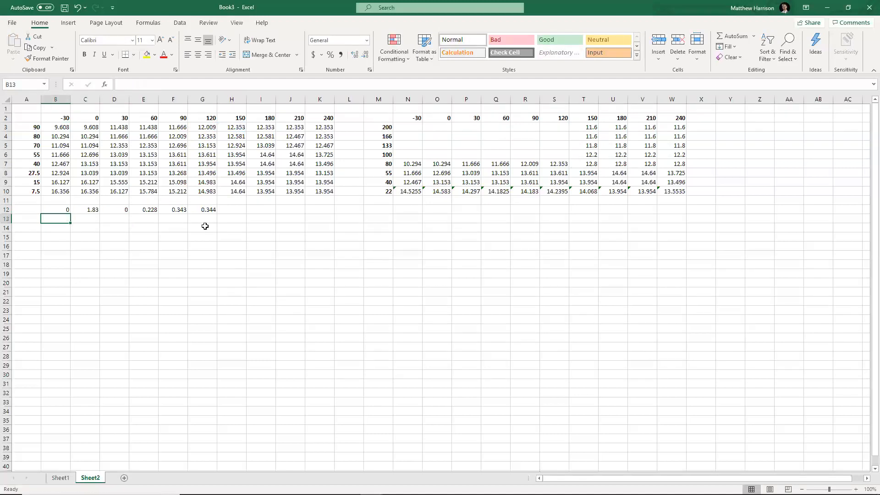
pyautogui.press('Up')
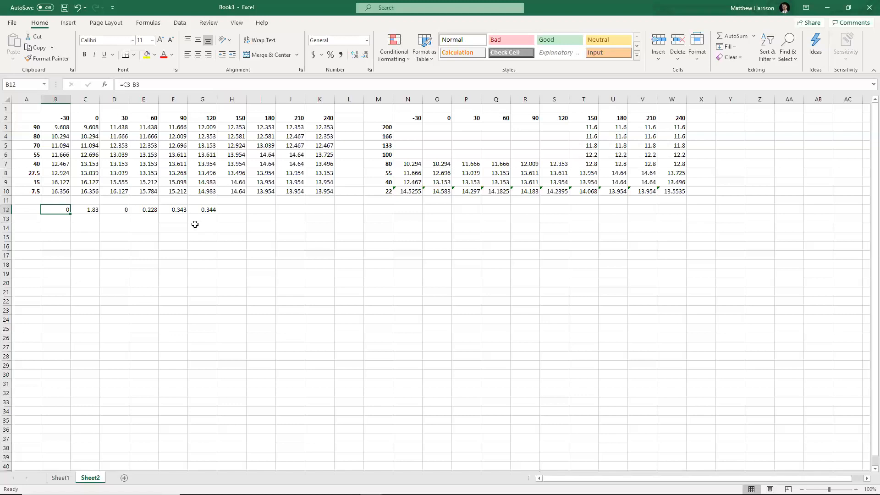
# Step: Fill S3, the 200 load row's 120 column, with the formula =T3-G12
pyautogui.click(204, 210)
pyautogui.click(587, 130)
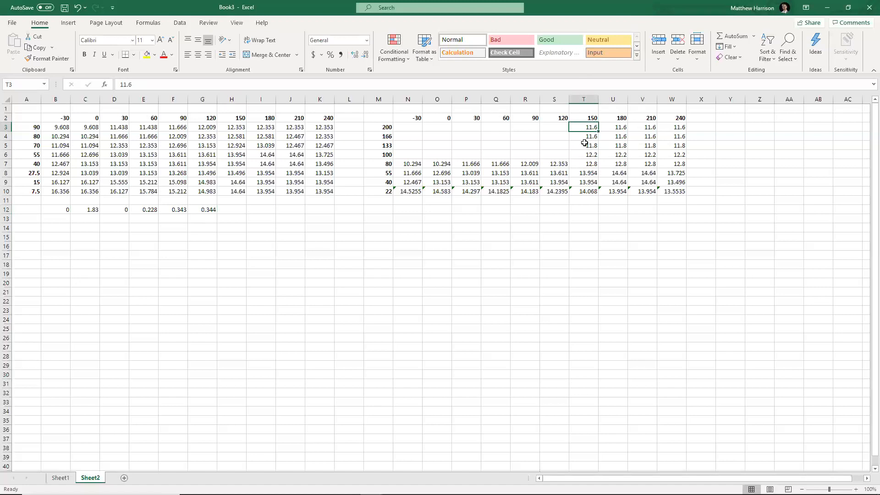
pyautogui.click(203, 210)
pyautogui.click(559, 129)
pyautogui.write('=')
pyautogui.press('Right')
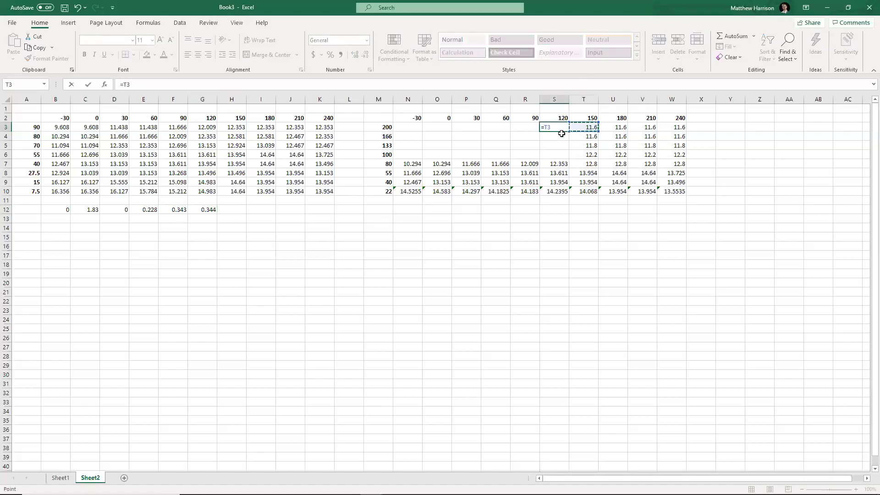
pyautogui.write('-')
pyautogui.click(207, 209)
pyautogui.press('Return')
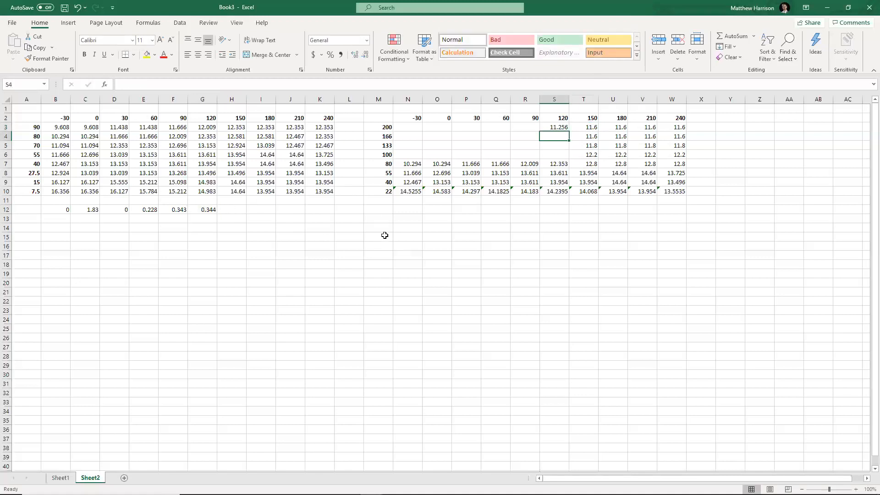
# Step: Fill R3, the 200 load row's 90 column, with the formula =S3-F12
pyautogui.press('Up')
pyautogui.press('Left')
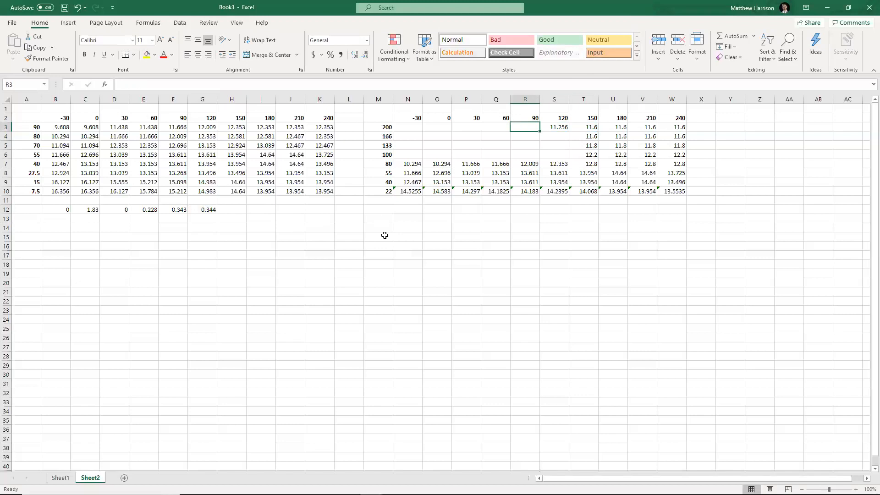
pyautogui.write('=')
pyautogui.press('Right')
pyautogui.write('-')
pyautogui.click(170, 210)
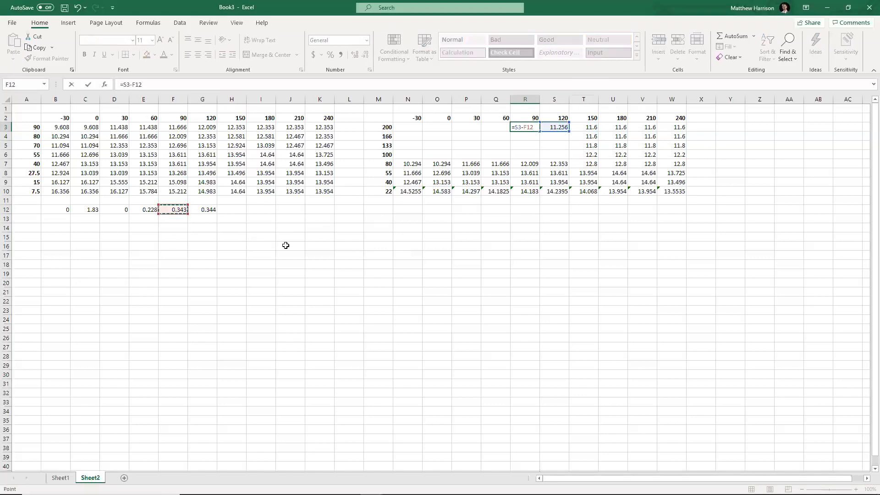
pyautogui.press('Return')
# Step: Fill Q3, the 200 load row's 60 column, with the formula =R3-E12
pyautogui.click(500, 128)
pyautogui.write('=')
pyautogui.click(534, 128)
pyautogui.write('-')
pyautogui.click(152, 209)
pyautogui.press('Return')
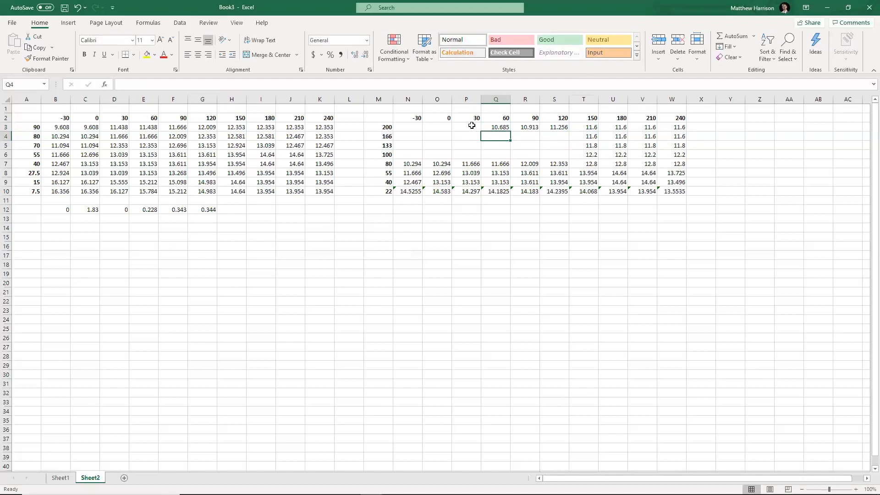
# Step: Copy the Q3 formula into P3, the 200 load row's 30 column
pyautogui.click(507, 127)
pyautogui.hotkey('ctrl', 'c')
pyautogui.press('Left')
pyautogui.hotkey('ctrl', 'v')
pyautogui.press('Escape')
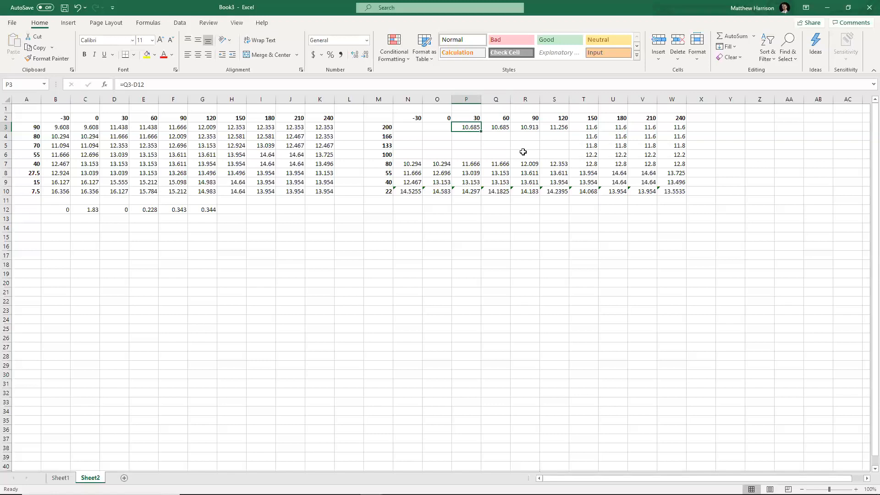
# Step: Check the original 0 column's difference and top value, and set N3, the 200 load row's -30 column, to 9.6
pyautogui.click(444, 128)
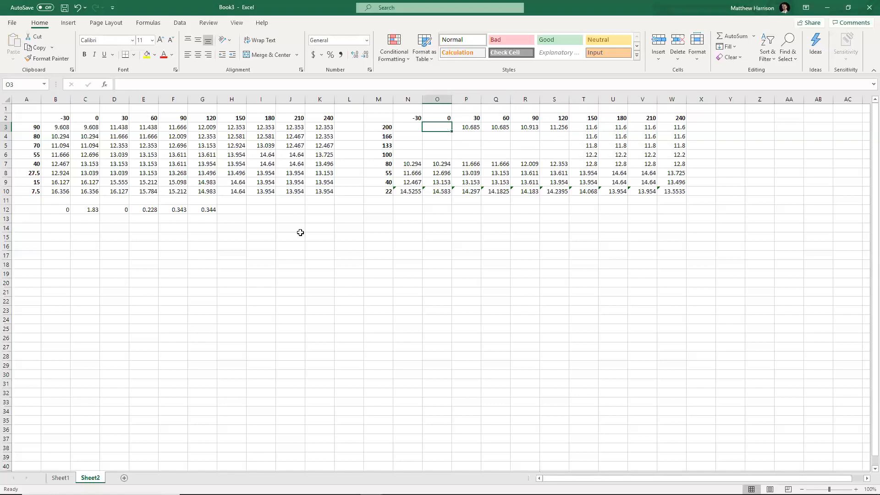
pyautogui.click(89, 209)
pyautogui.click(94, 127)
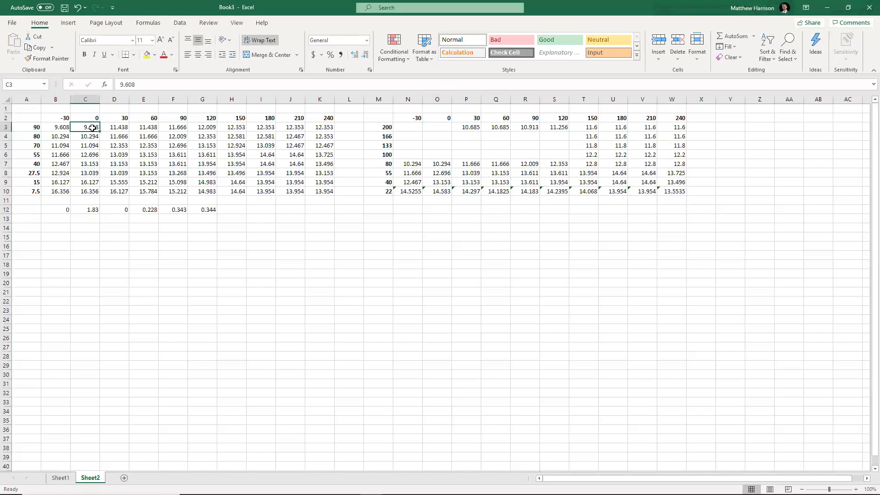
pyautogui.click(417, 131)
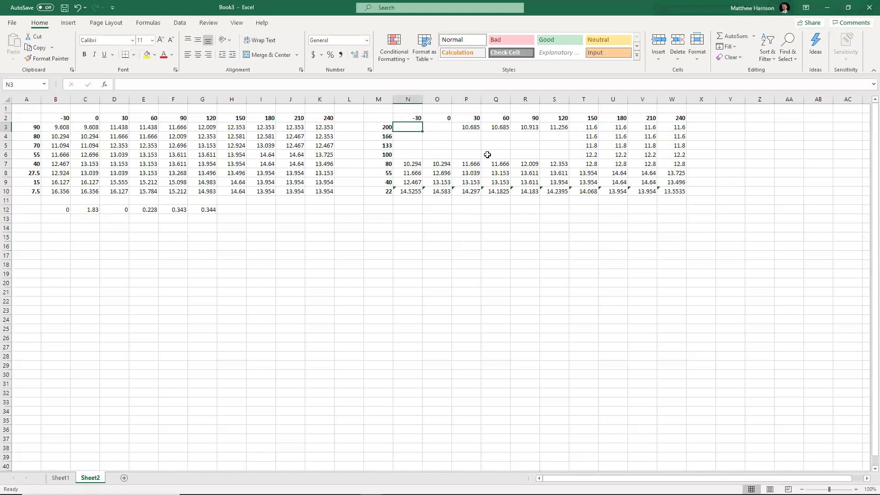
pyautogui.write('9.6')
pyautogui.press('Tab')
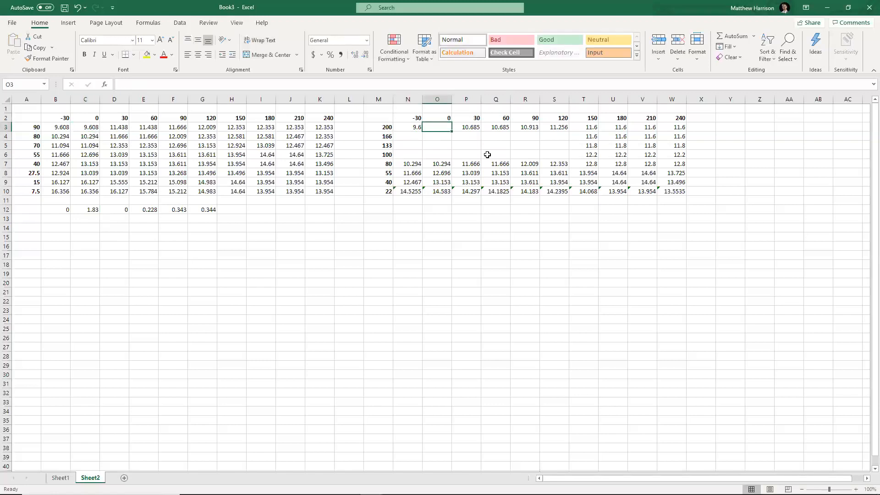
pyautogui.write('=AVERAGE(')
pyautogui.press('Left')
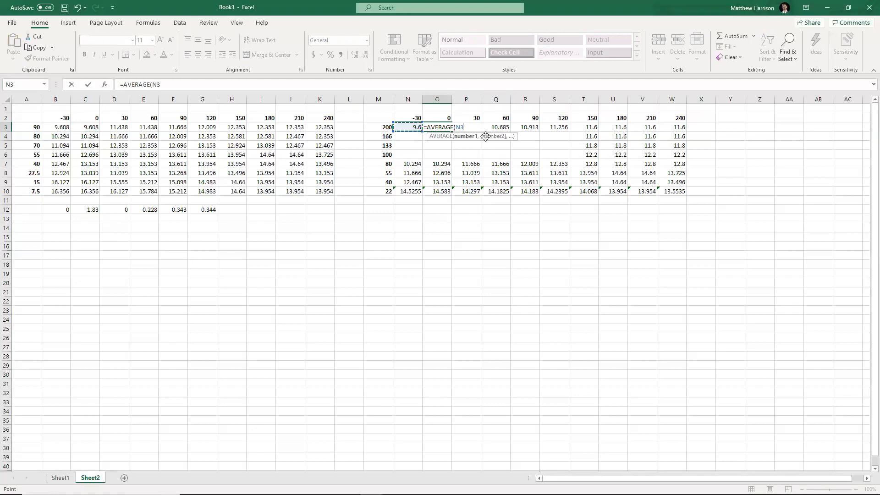
pyautogui.press('Escape')
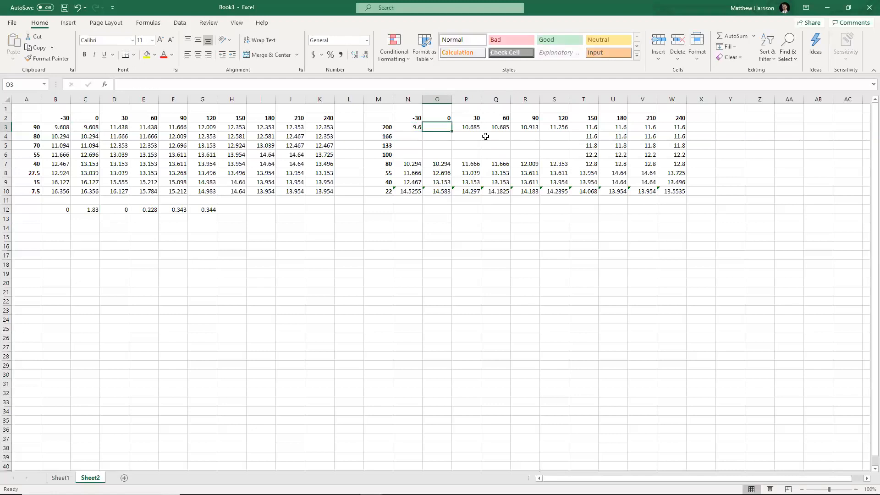
# Step: Set O3, the 200 load row's 0 column, to 10.1
pyautogui.write('10.1')
pyautogui.press('Return')
# Step: Copy the 200 load row's N3:S3 into the 166 load row, N4:S4, as values only
pyautogui.click(587, 138)
pyautogui.moveTo(556, 128); pyautogui.dragTo(415, 128)
pyautogui.hotkey('ctrl', 'c')
pyautogui.click(410, 135)
pyautogui.press('Escape')
pyautogui.moveTo(412, 127); pyautogui.dragTo(556, 128)
pyautogui.hotkey('ctrl', 'c')
pyautogui.click(413, 137)
pyautogui.rightClick(413, 140)
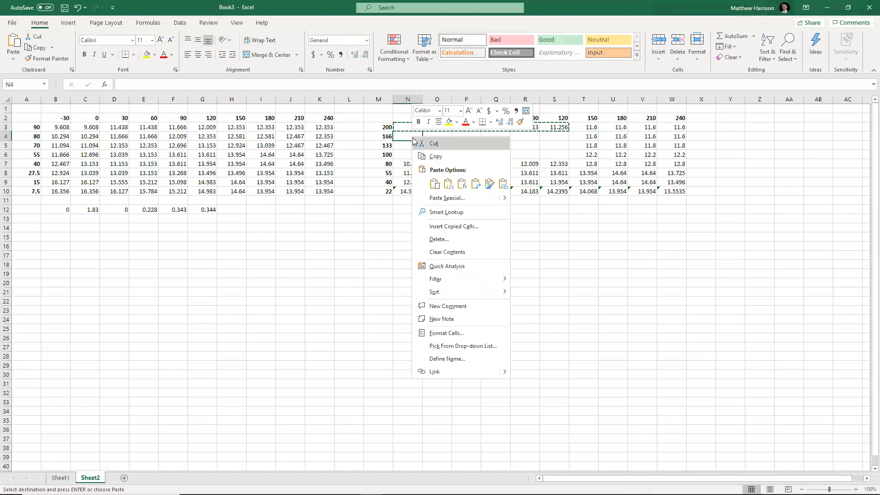
pyautogui.click(447, 184)
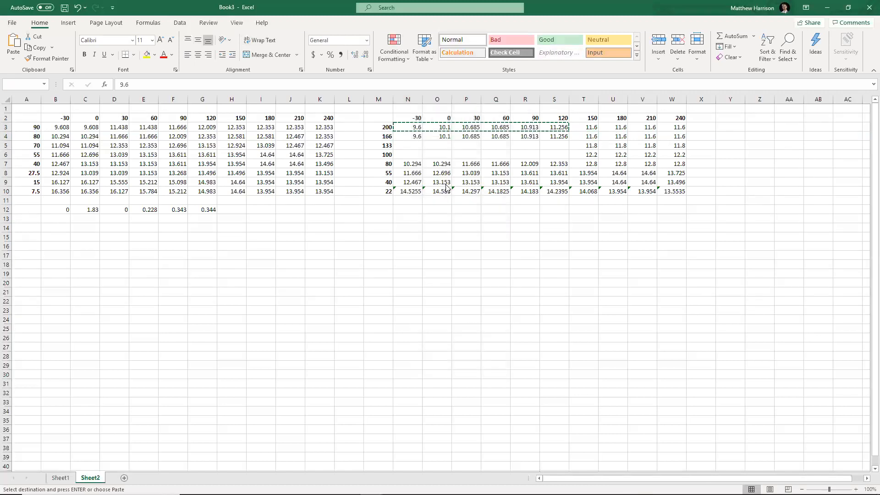
pyautogui.press('Escape')
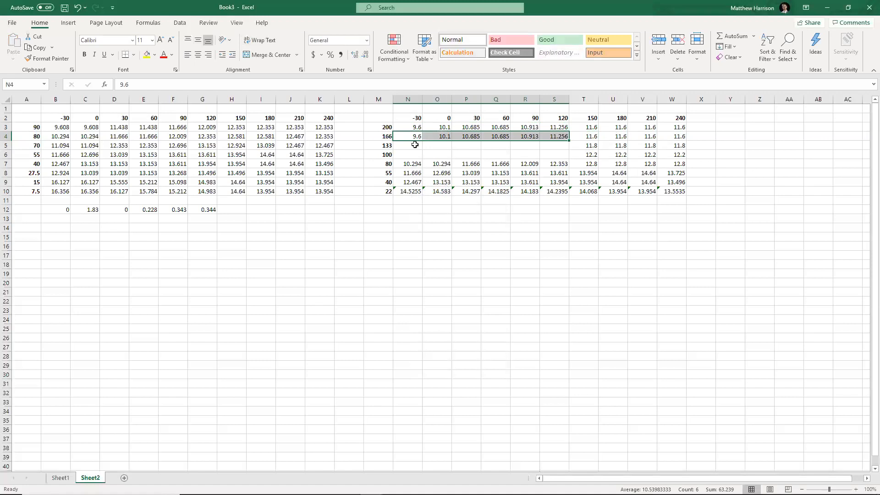
# Step: Fill S5, the 133 load row's 120 column, with the formula =S4+.2
pyautogui.click(594, 136)
pyautogui.click(594, 147)
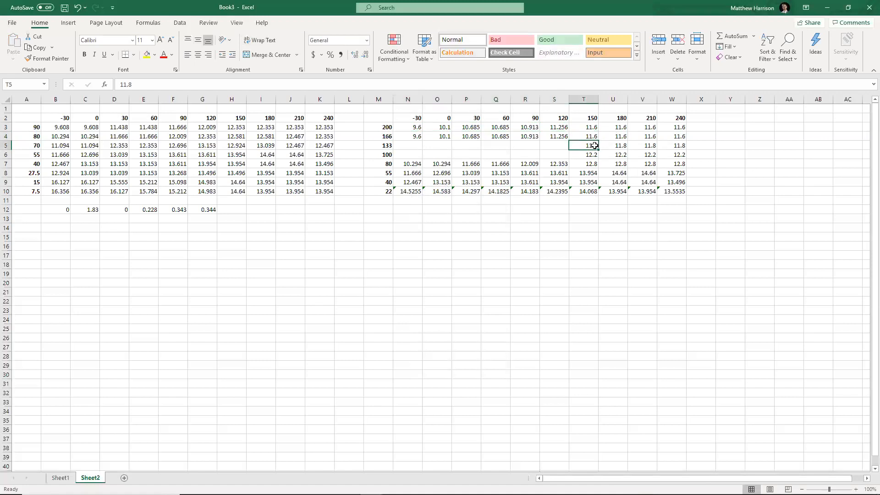
pyautogui.click(562, 146)
pyautogui.write('=')
pyautogui.press('Up')
pyautogui.write('+')
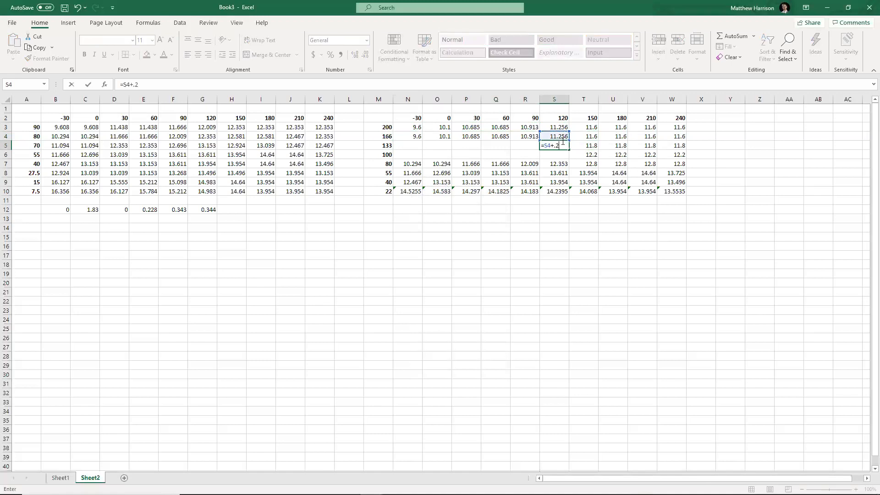
pyautogui.write('.2')
pyautogui.hotkey('ctrl', 'Return')
# Step: Copy the S5 formula across the rest of the 133 load row, N5:R5
pyautogui.hotkey('ctrl', 'c')
pyautogui.press('Left')
pyautogui.hotkey('shift', 'Left')
pyautogui.hotkey('shift', 'Left')
pyautogui.hotkey('shift', 'Left')
pyautogui.hotkey('shift', 'Left')
pyautogui.hotkey('ctrl', 'v')
pyautogui.press('Escape')
pyautogui.press('Down')
pyautogui.press('Right')
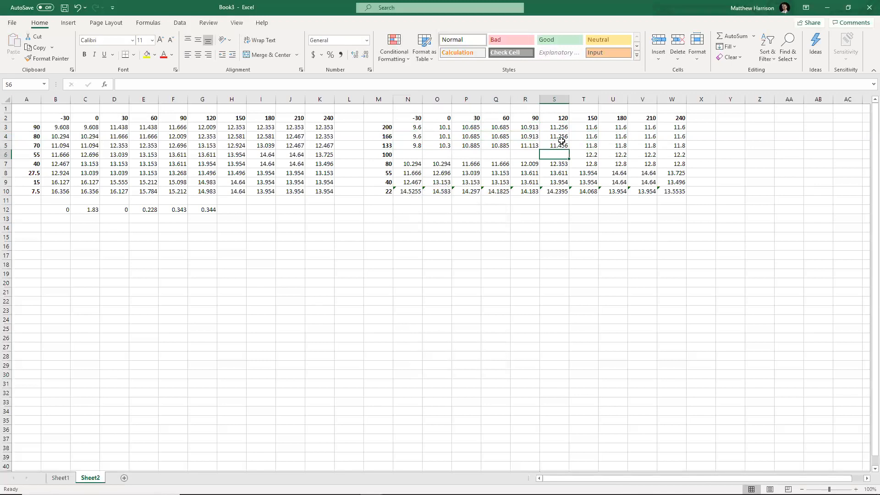
# Step: Fill S6, the 100 load row's 120 column, with a formula adding 0.4 to S5
pyautogui.write('=')
pyautogui.press('Right')
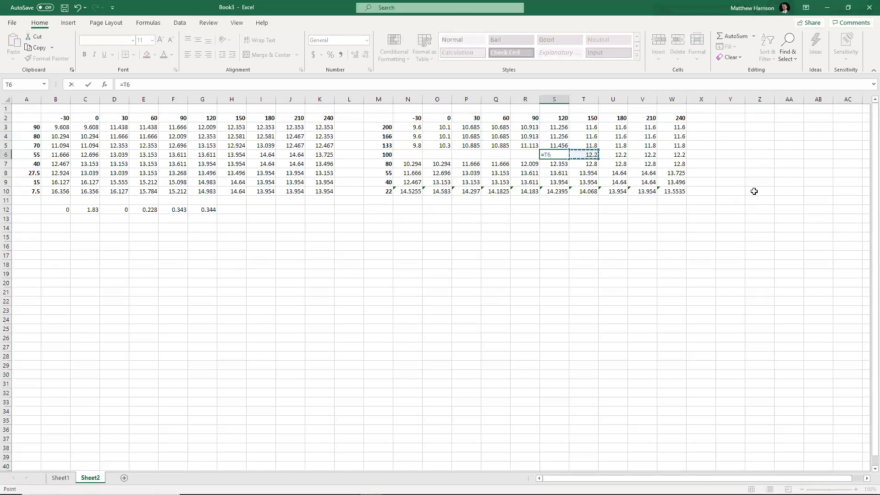
pyautogui.press('Escape')
pyautogui.write('=')
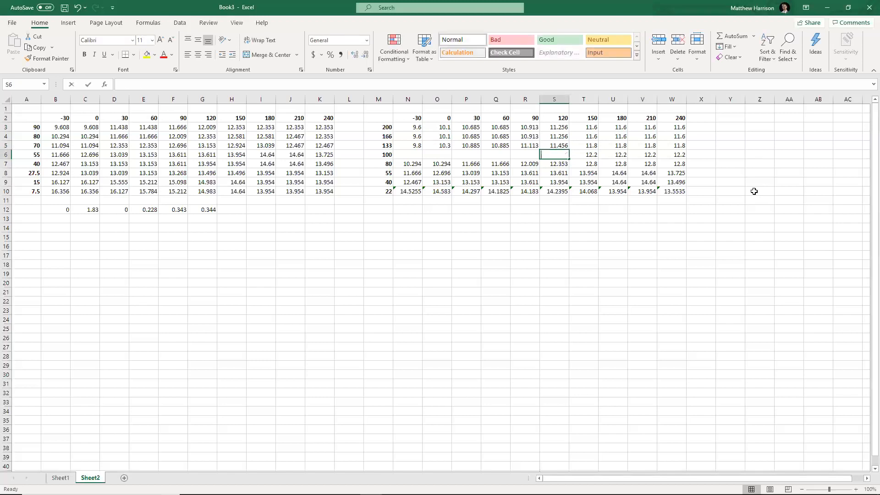
pyautogui.press('Up')
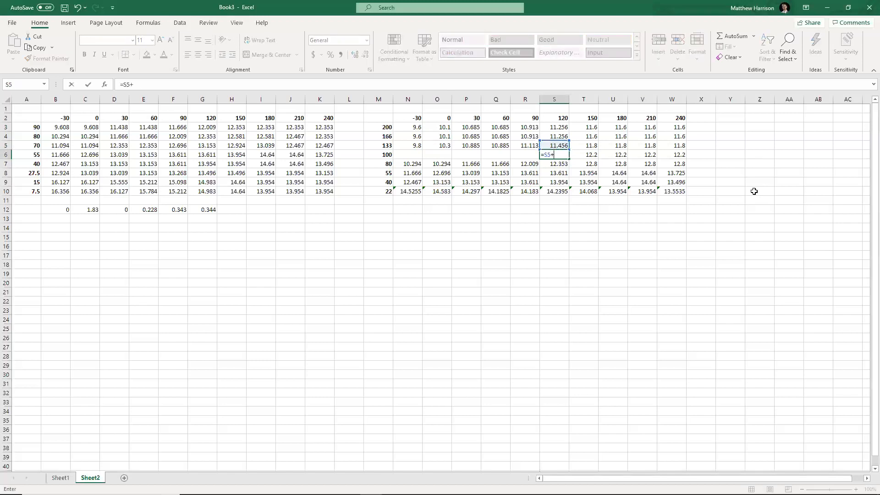
pyautogui.press('Return')
# Step: Copy the S6 formula across the rest of the 100 load row, N6:R6
pyautogui.press('Up')
pyautogui.hotkey('ctrl', 'c')
pyautogui.press('Left')
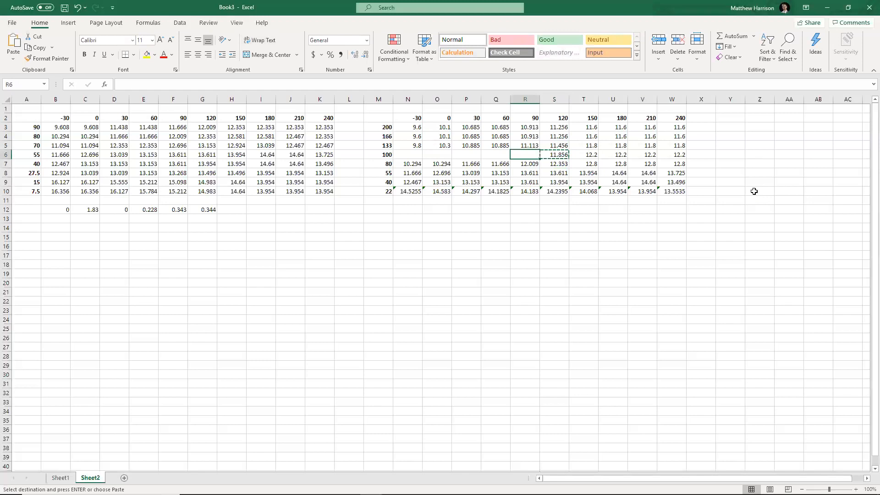
pyautogui.hotkey('shift', 'Left')
pyautogui.hotkey('shift', 'Left')
pyautogui.hotkey('shift', 'Left')
pyautogui.hotkey('shift', 'Left')
pyautogui.press('Return')
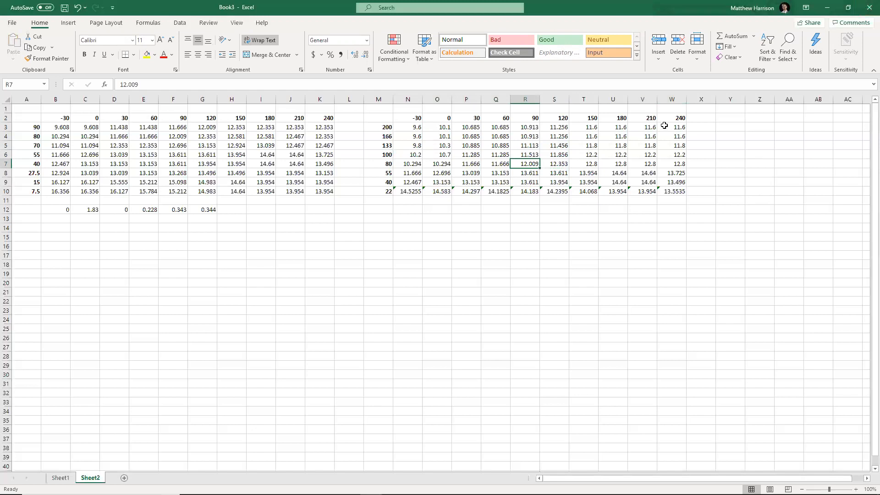
# Step: Switch to Binary Editor and open the Scaling - Fuel Table Load% Rows function in the System - Scaling group
pyautogui.moveTo(411, 128); pyautogui.dragTo(671, 194)
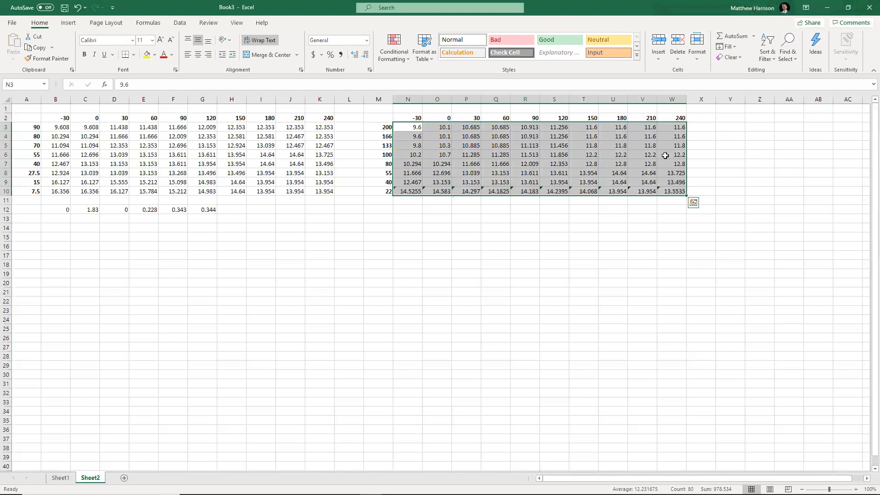
pyautogui.moveTo(384, 128); pyautogui.dragTo(387, 193)
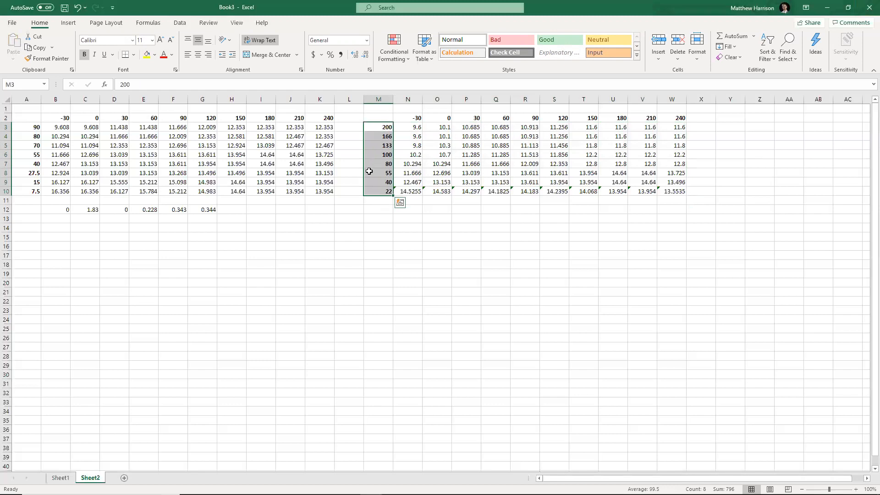
pyautogui.hotkey('alt', 'Tab')
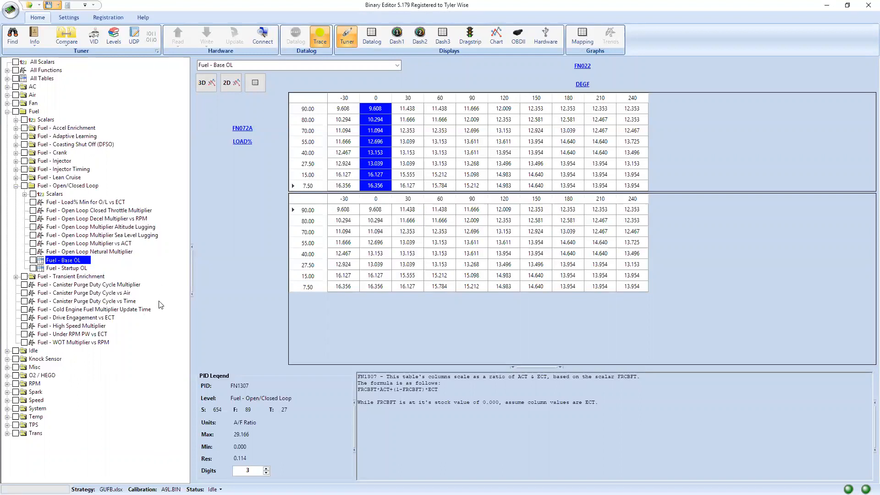
pyautogui.click(7, 409)
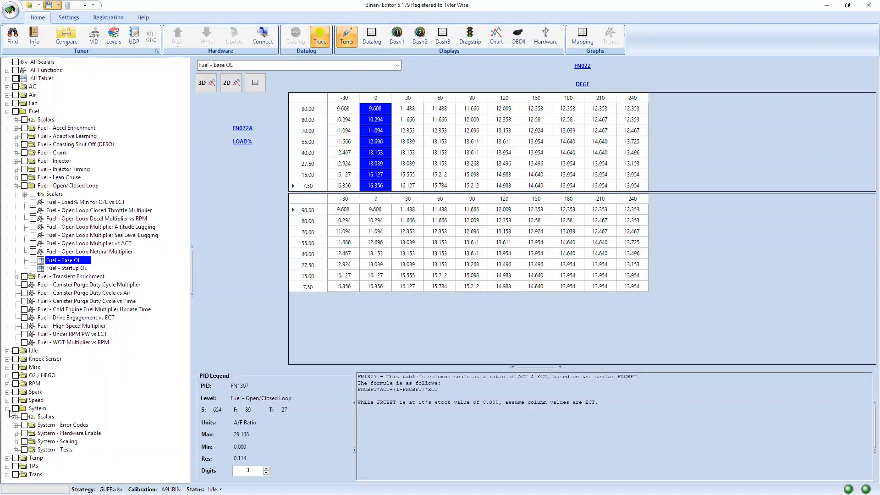
pyautogui.doubleClick(48, 441)
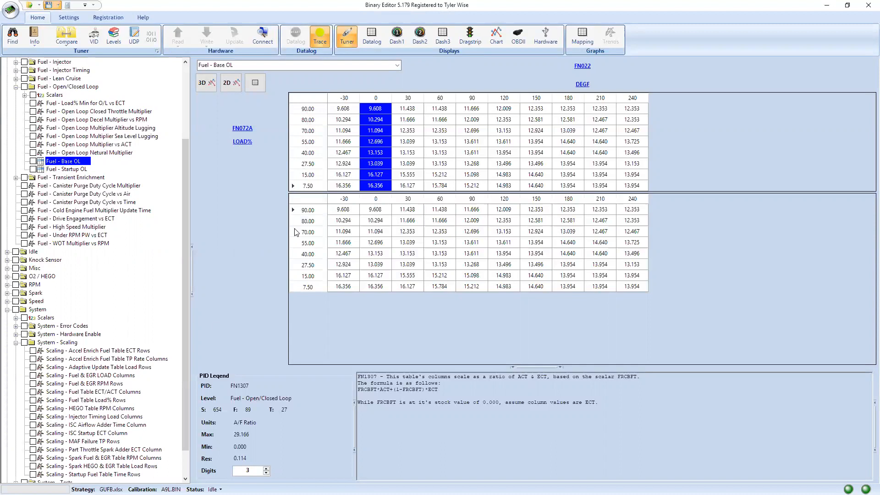
pyautogui.click(94, 402)
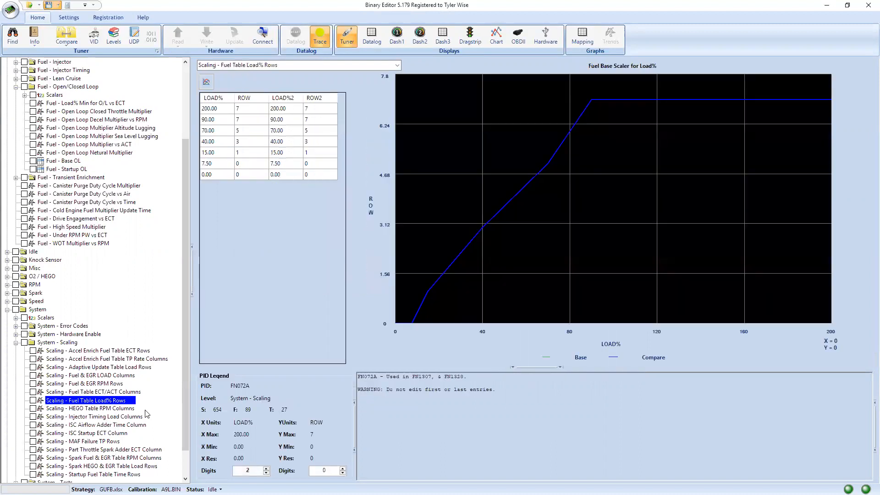
# Step: Compare the scaling function's 7.50 load point with the original and new load row labels in the Excel tables
pyautogui.click(225, 164)
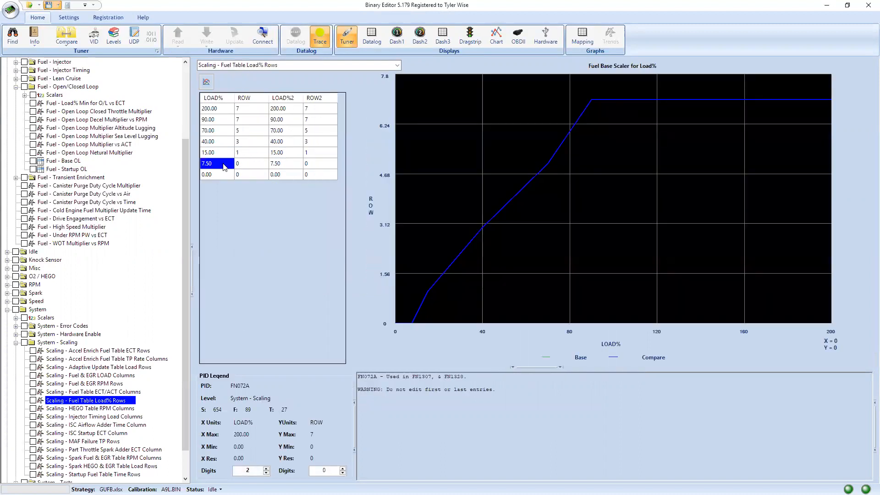
pyautogui.click(246, 167)
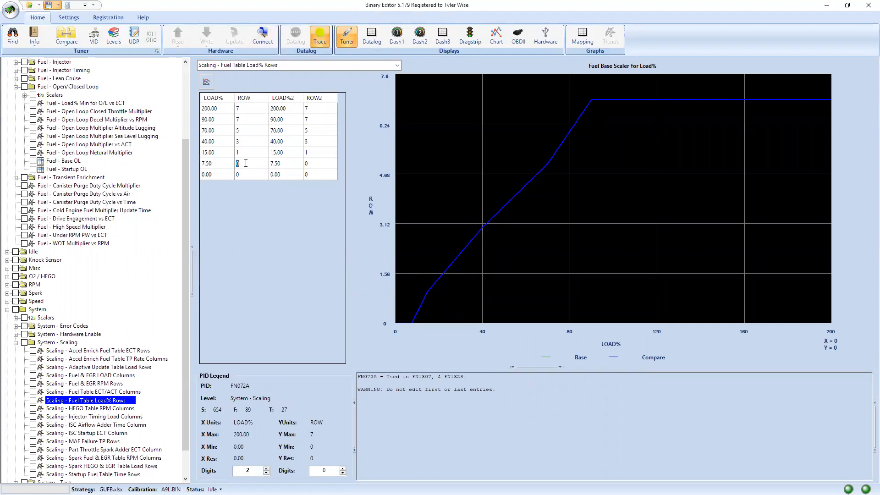
pyautogui.click(225, 166)
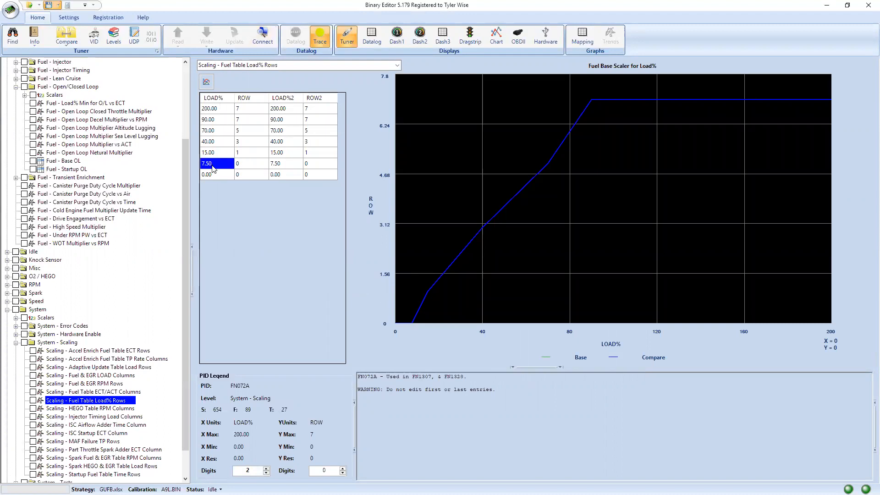
pyautogui.hotkey('alt', 'Tab')
pyautogui.click(36, 191)
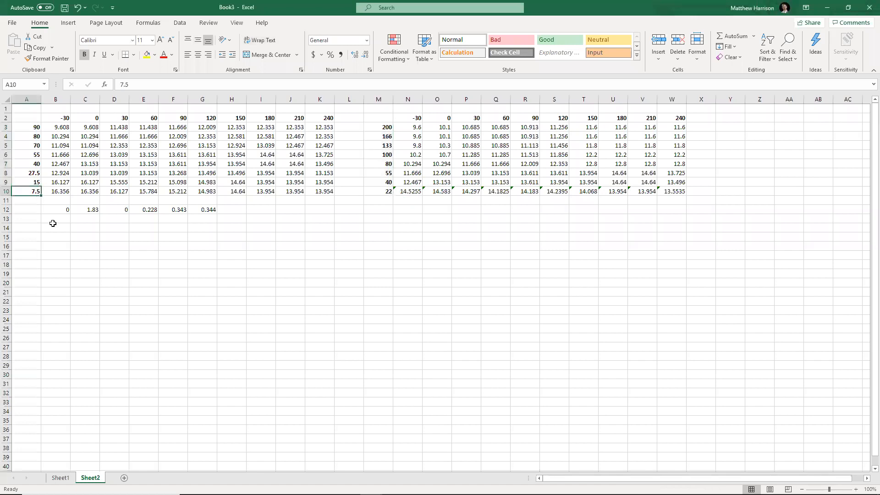
pyautogui.click(29, 182)
pyautogui.click(30, 173)
pyautogui.click(31, 164)
pyautogui.click(32, 155)
pyautogui.click(33, 145)
pyautogui.click(34, 136)
pyautogui.click(36, 125)
pyautogui.click(27, 191)
pyautogui.click(378, 190)
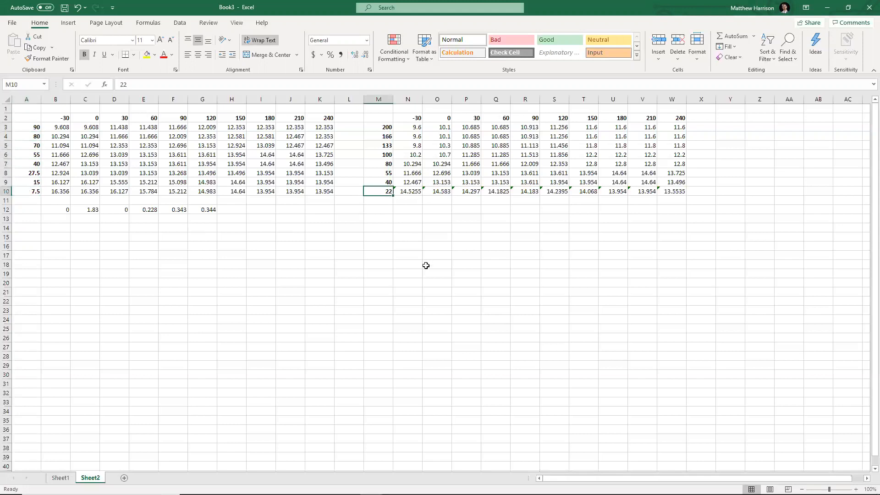
# Step: Back in Binary Editor, set the load of the 7.50 scaling point for row 0 to 22
pyautogui.hotkey('alt', 'Tab')
pyautogui.click(218, 163)
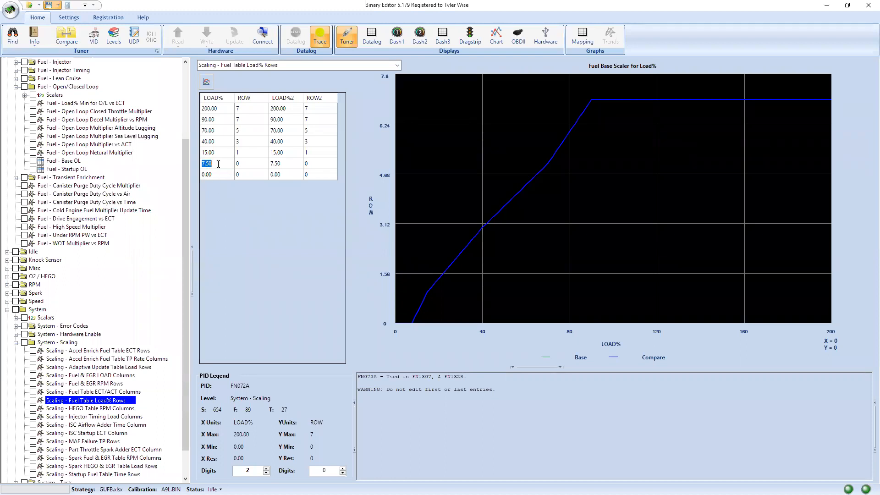
pyautogui.write('22')
pyautogui.press('Return')
# Step: Set the load of the 15.00 scaling point for row 1 to 40
pyautogui.press('Up')
pyautogui.press('Up')
pyautogui.press('Right')
pyautogui.hotkey('alt', 'Tab')
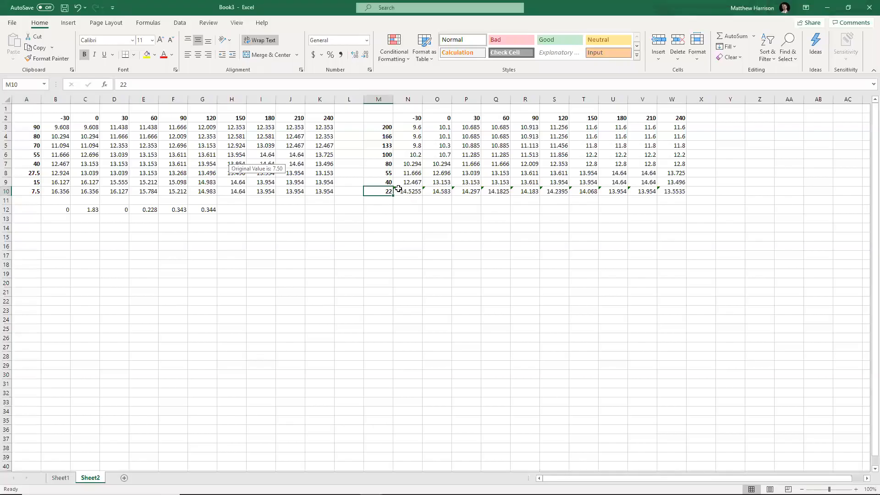
pyautogui.hotkey('alt', 'Tab')
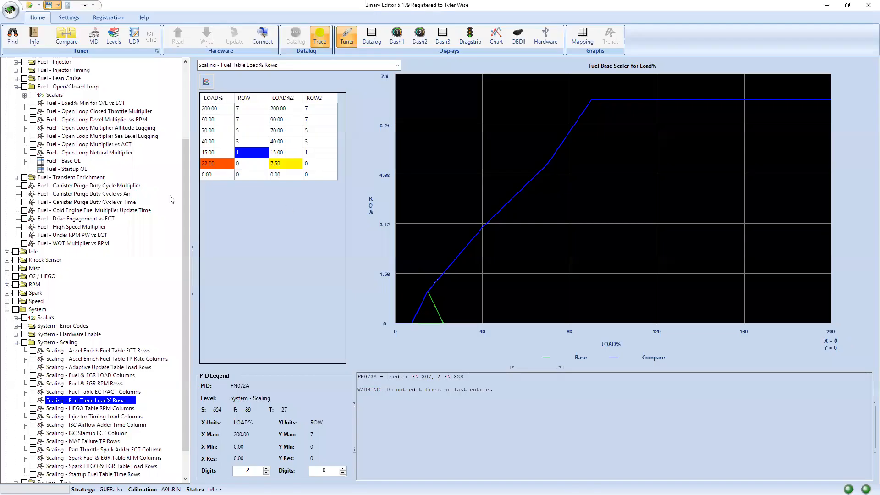
pyautogui.write('40')
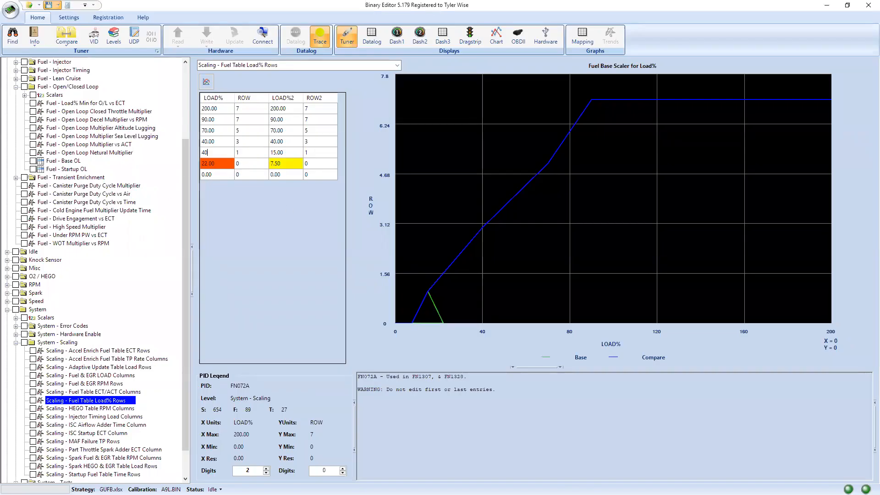
pyautogui.press('Return')
# Step: Check the new Excel table's load row labels between 55 and 200 against the remaining points of the scaling function
pyautogui.hotkey('alt', 'Tab')
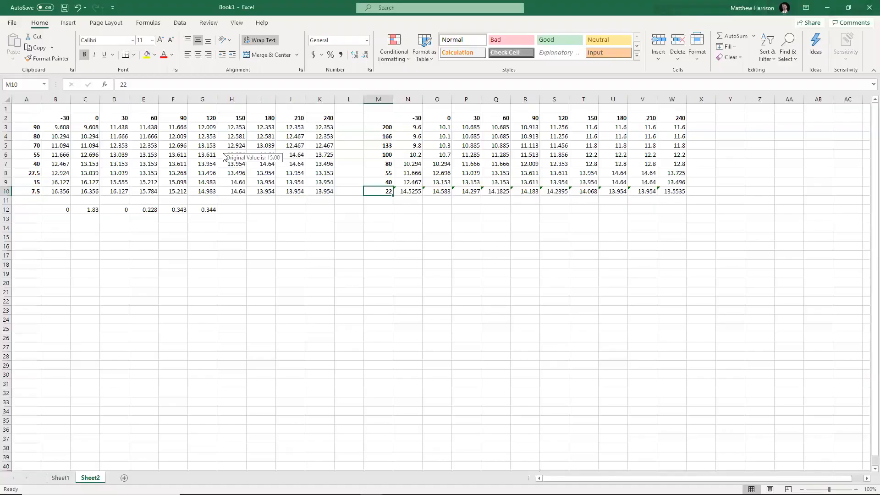
pyautogui.hotkey('alt', 'Tab')
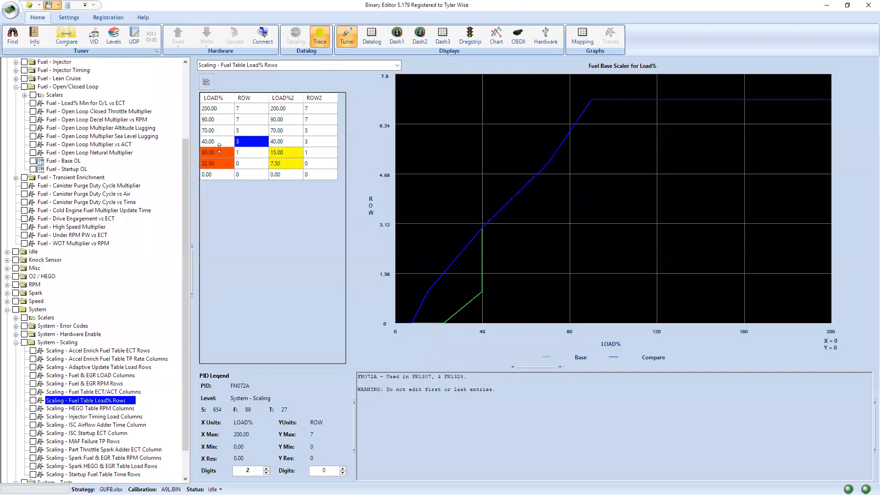
pyautogui.press('Down')
pyautogui.click(246, 145)
pyautogui.click(219, 144)
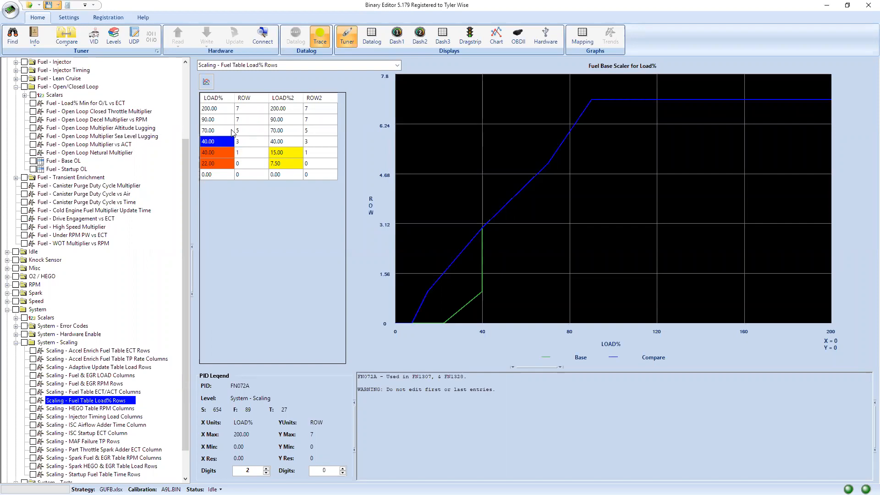
pyautogui.hotkey('alt', 'Tab')
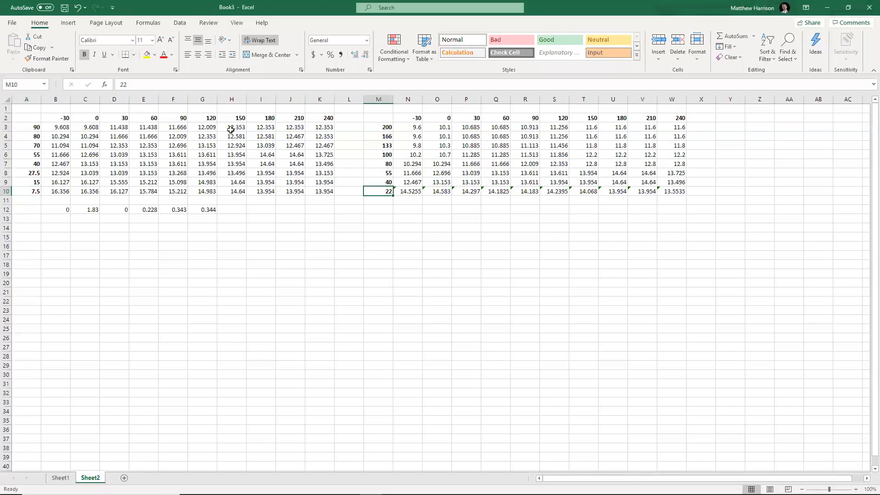
pyautogui.click(386, 153)
pyautogui.click(383, 127)
pyautogui.click(386, 153)
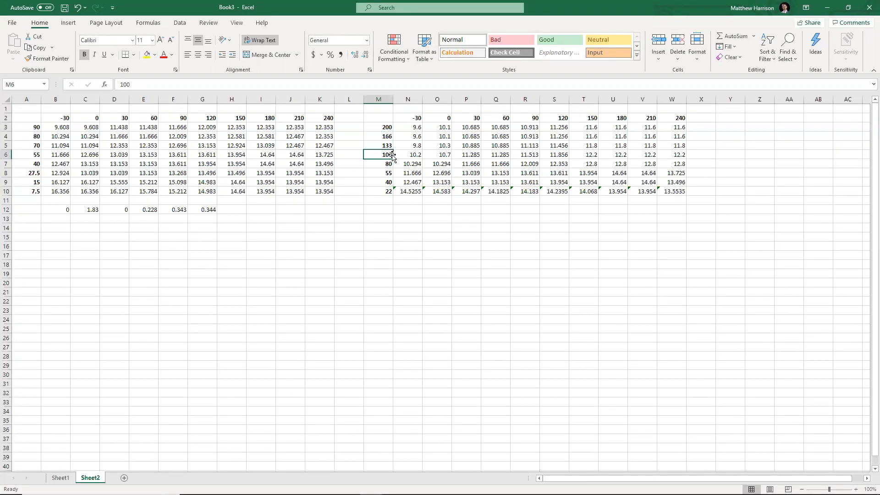
pyautogui.click(387, 147)
pyautogui.click(386, 136)
pyautogui.click(386, 124)
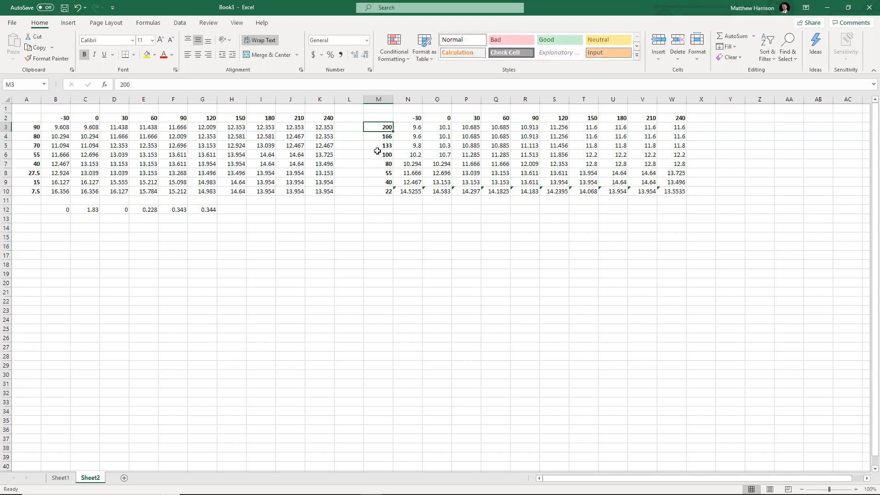
pyautogui.click(388, 174)
pyautogui.click(387, 164)
# Step: In Binary Editor, set the load of the 40.00 scaling point for row 3 to 55 and the 70.00 point to 80
pyautogui.hotkey('alt', 'Tab')
pyautogui.write('55')
pyautogui.press('Up')
pyautogui.write('80')
pyautogui.press('Return')
# Step: Assign the 55 load scaling point to row 2 and the 80 load point to row 3
pyautogui.press('Right')
pyautogui.press('Down')
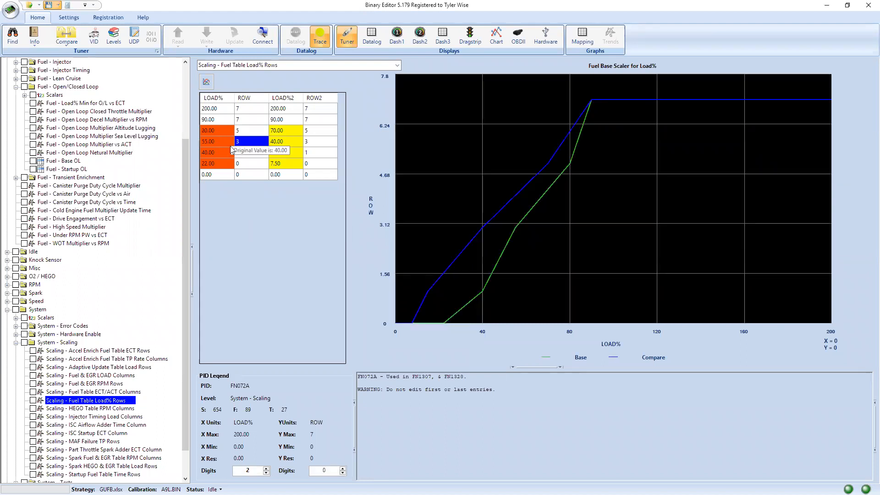
pyautogui.write('2')
pyautogui.press('Up')
pyautogui.write('3')
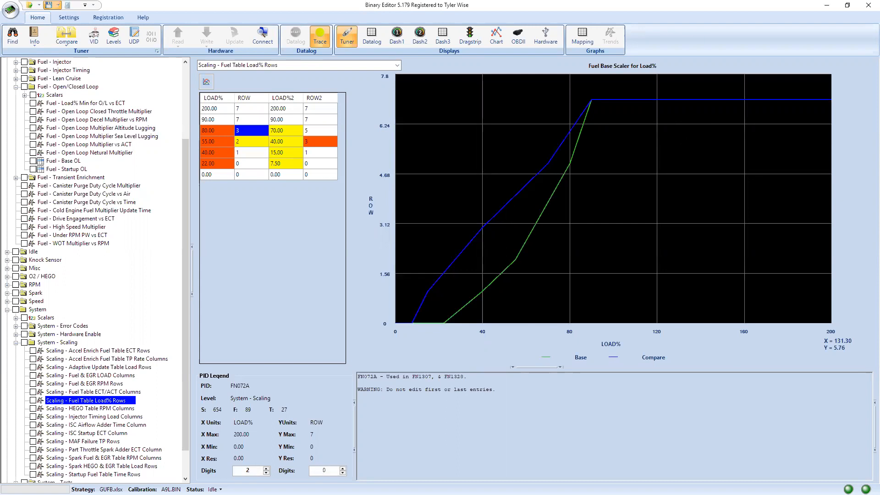
# Step: Set the load of the 90.00 scaling point to 100 and assign it to row 4
pyautogui.press('Up')
pyautogui.press('Left')
pyautogui.hotkey('alt', 'Tab')
pyautogui.hotkey('alt', 'Tab')
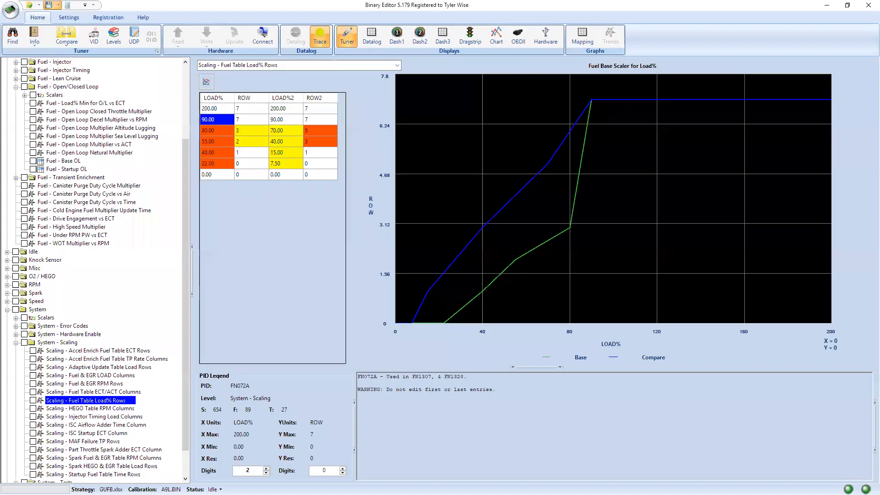
pyautogui.write('100')
pyautogui.press('Return')
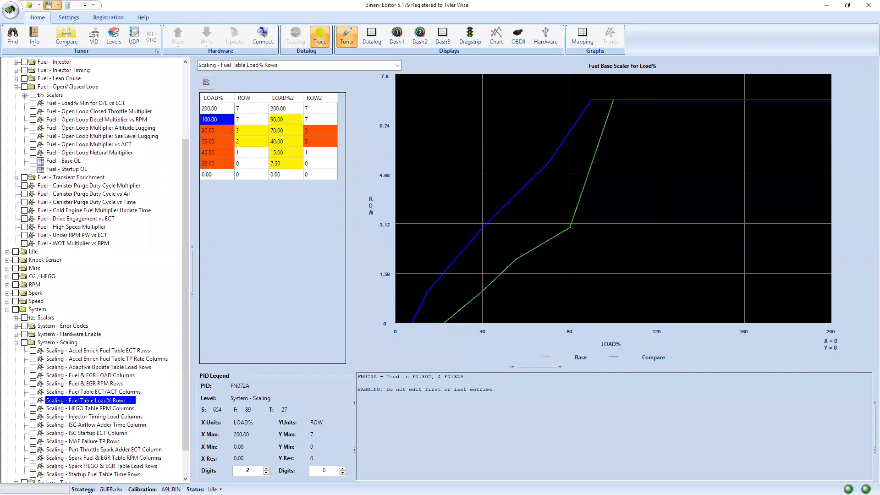
pyautogui.press('Right')
pyautogui.write('4')
pyautogui.press('Return')
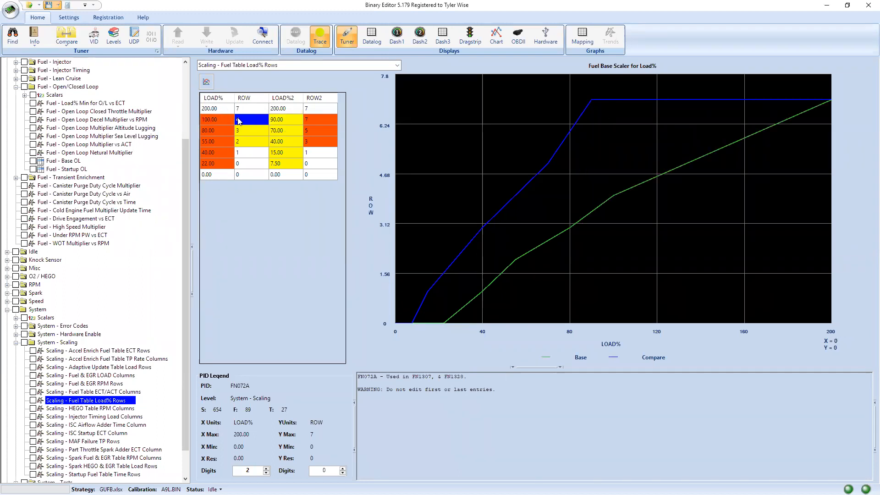
pyautogui.click(221, 109)
pyautogui.click(241, 111)
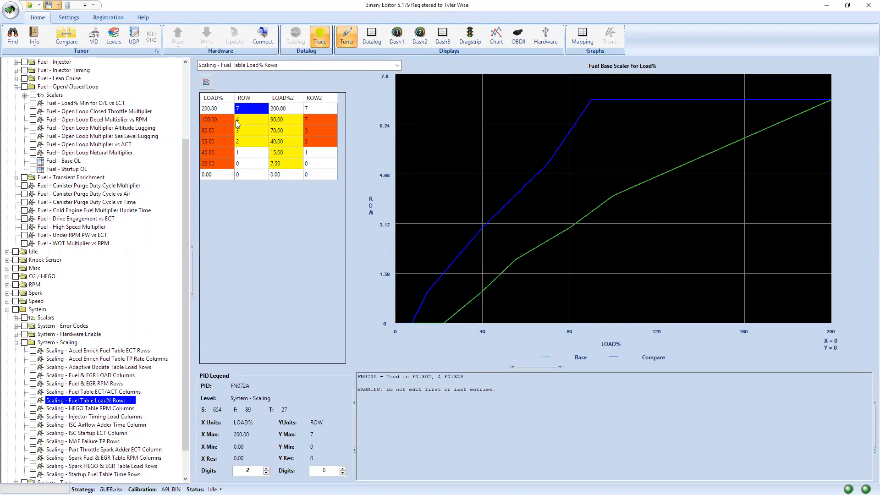
# Step: Open the Fuel - Base OL table and check its rescaled load row labels and its description
pyautogui.click(66, 161)
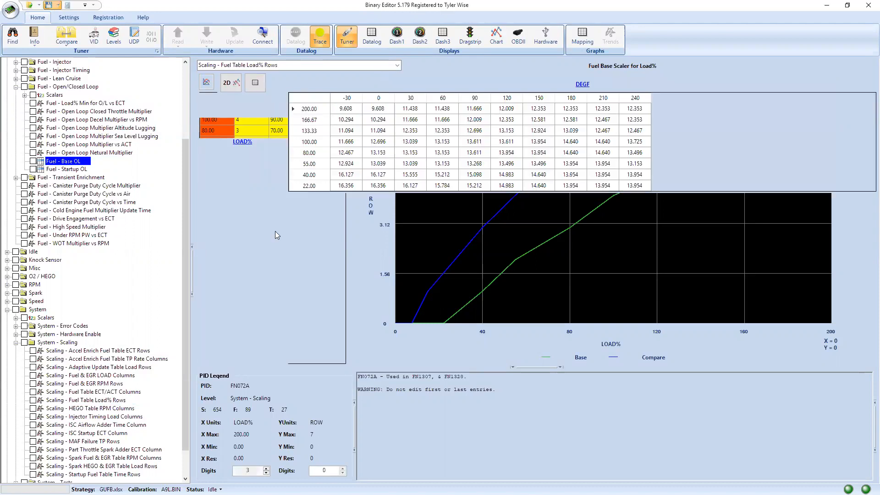
pyautogui.click(314, 111)
pyautogui.keyDown('ctrl'); pyautogui.click(314, 186); pyautogui.keyUp('ctrl')
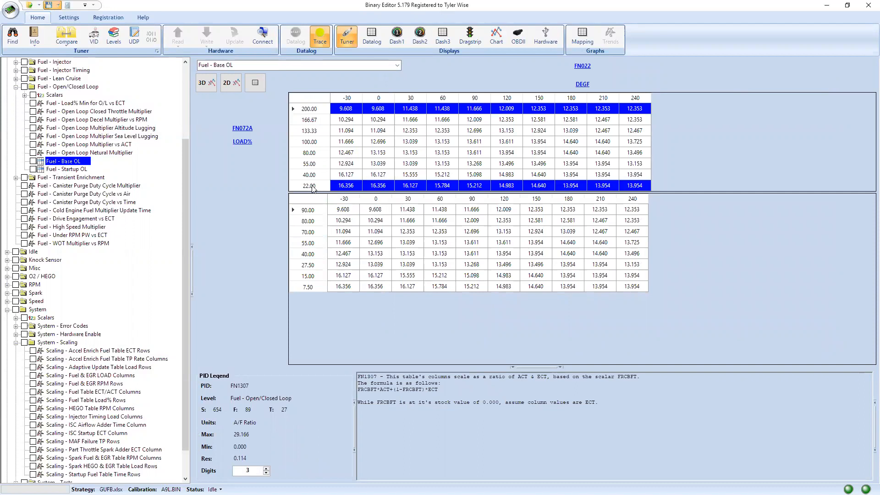
pyautogui.keyDown('ctrl'); pyautogui.click(315, 175); pyautogui.keyUp('ctrl')
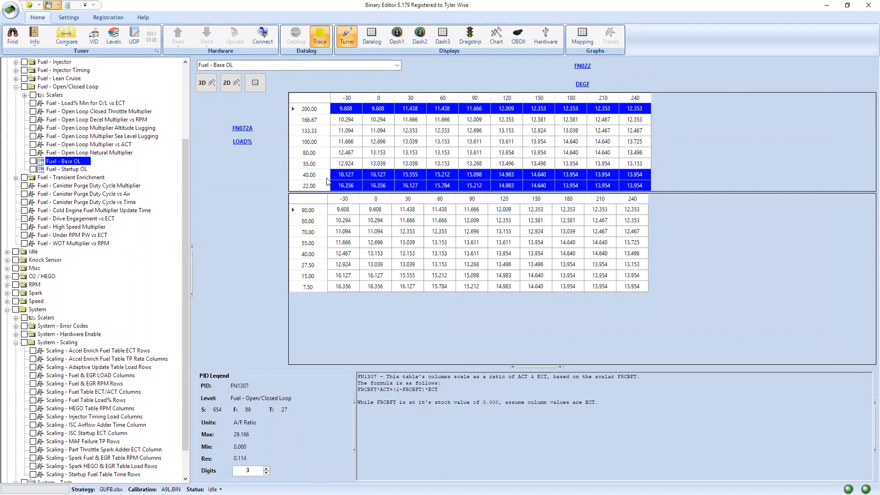
pyautogui.keyDown('ctrl'); pyautogui.click(314, 177); pyautogui.keyUp('ctrl')
pyautogui.click(346, 162)
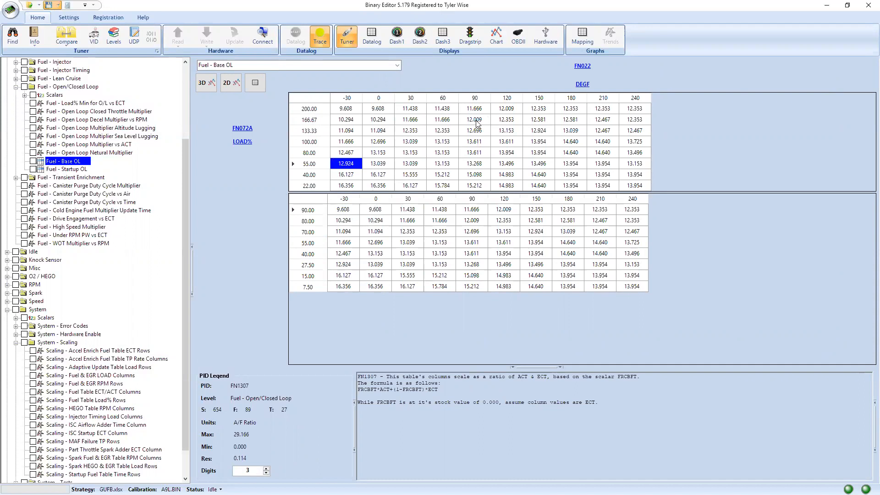
pyautogui.scroll(-1, 184, 250)
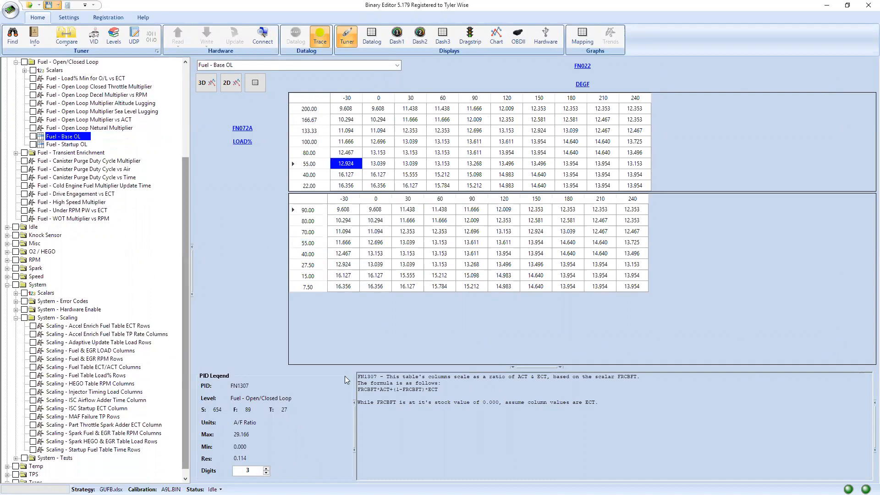
pyautogui.moveTo(505, 402); pyautogui.dragTo(425, 407)
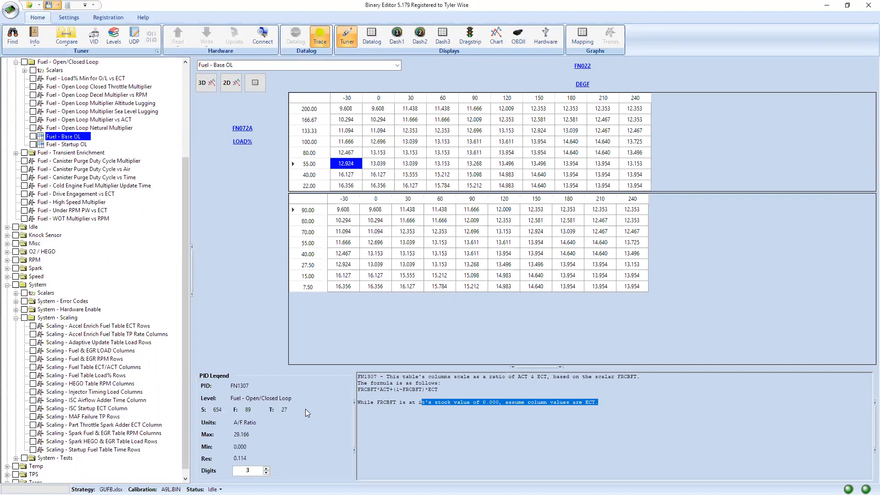
# Step: Open the Fuel Table Load% Rows scaling function and look up which tables use it
pyautogui.click(97, 375)
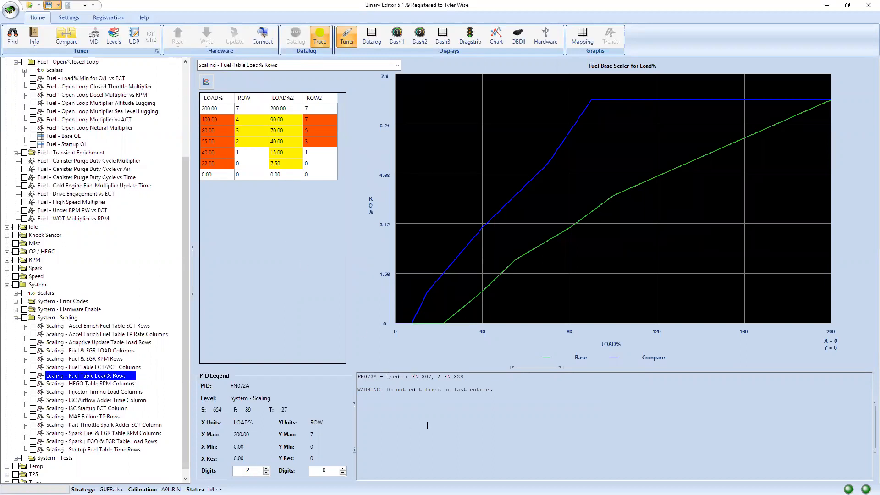
pyautogui.moveTo(417, 376); pyautogui.dragTo(466, 377)
pyautogui.click(14, 41)
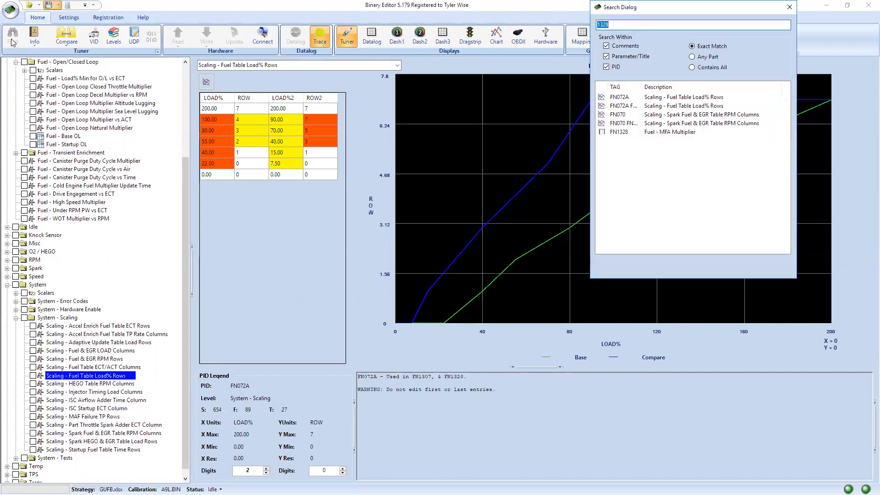
pyautogui.write('132')
pyautogui.press('Escape')
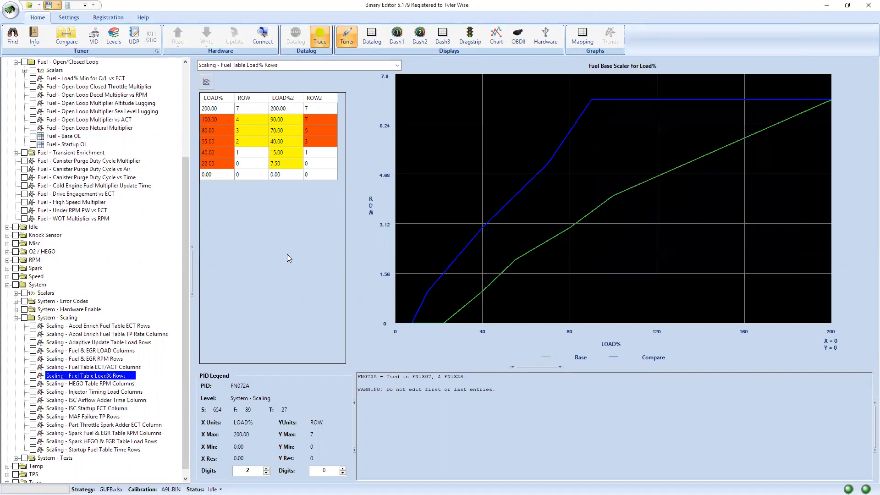
# Step: Search the calibration parameters for 1307
pyautogui.hotkey('ctrl', 'f')
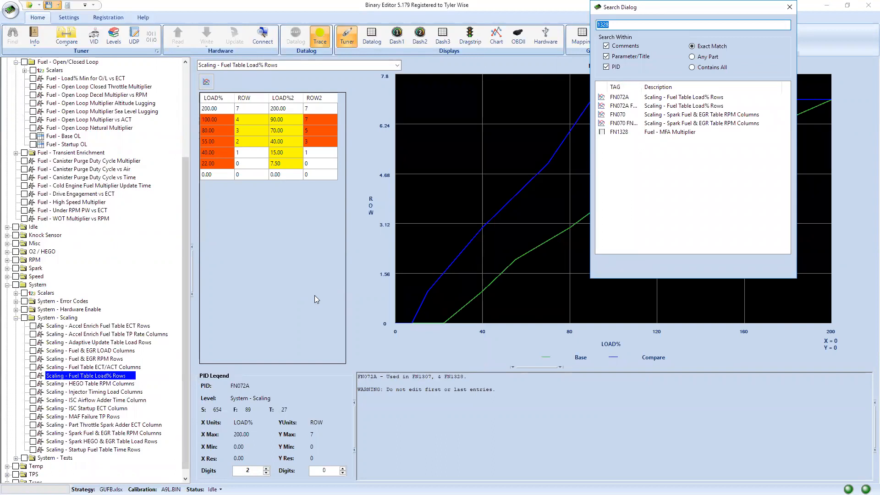
pyautogui.click(670, 133)
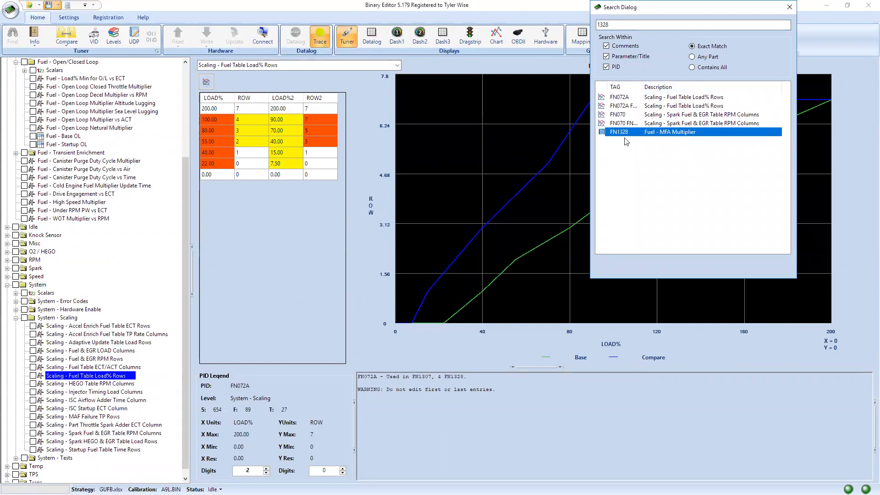
pyautogui.doubleClick(614, 25)
pyautogui.write('1307')
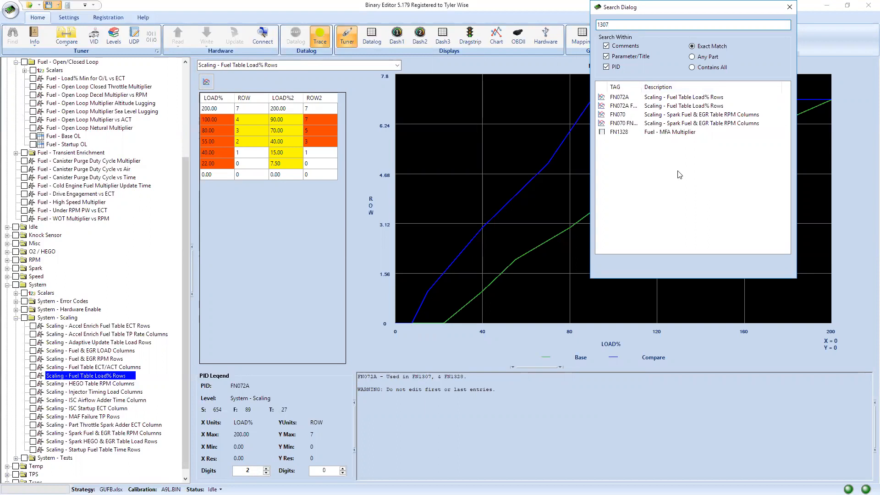
pyautogui.press('Return')
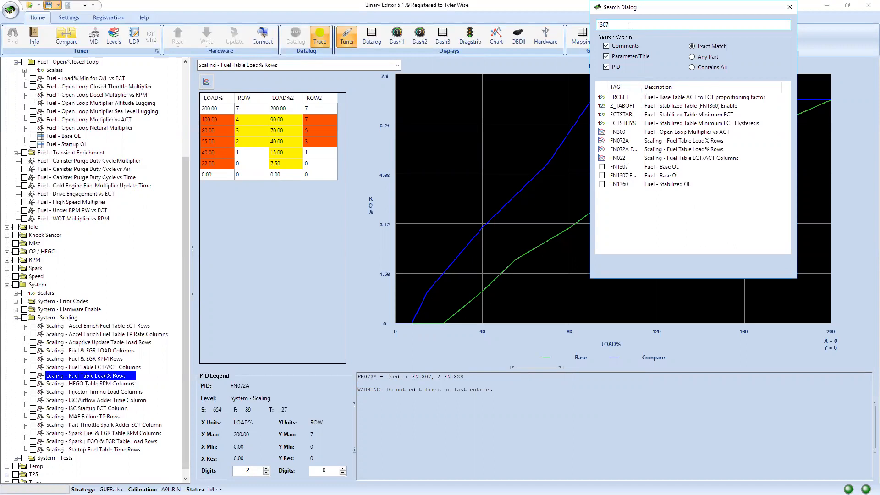
# Step: Search the parameters for 1328 and open the Fuel - MFA Multiplier table (FN1328)
pyautogui.doubleClick(609, 25)
pyautogui.write('1328')
pyautogui.press('Return')
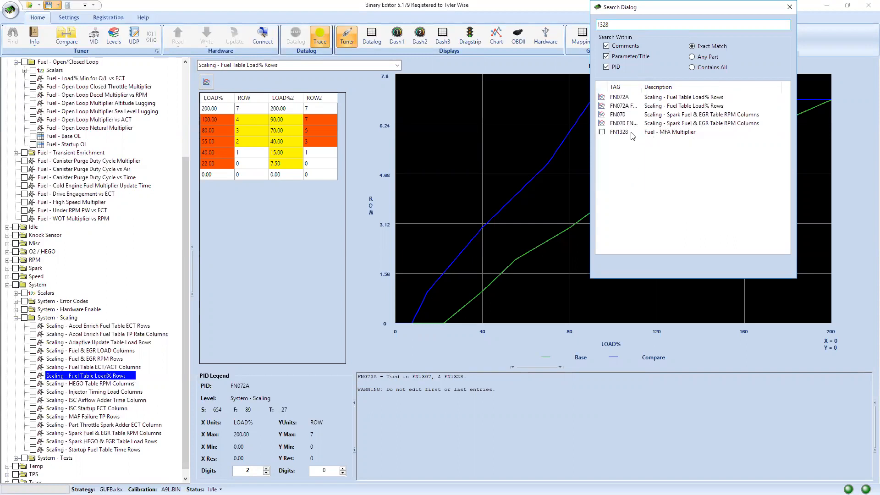
pyautogui.click(663, 132)
pyautogui.doubleClick(663, 134)
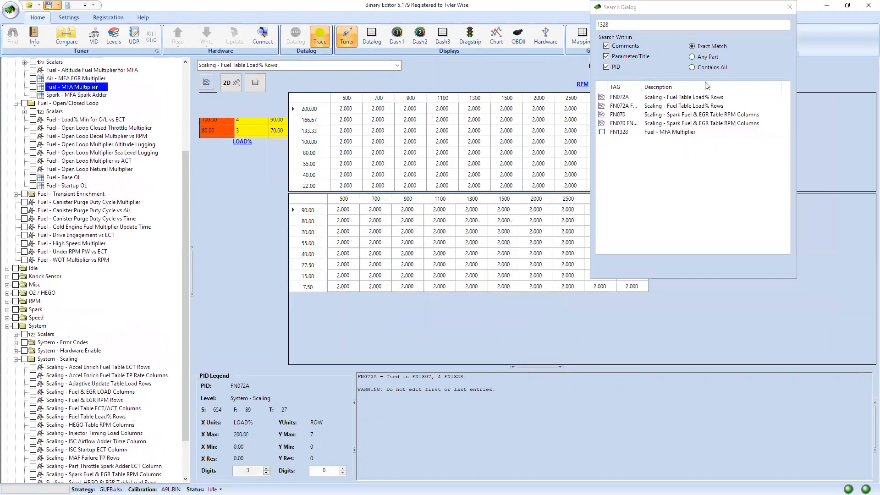
pyautogui.click(786, 8)
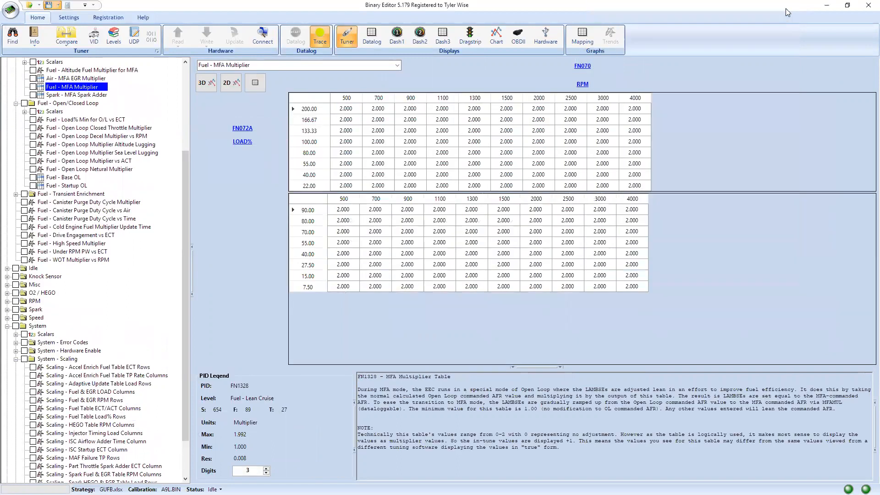
# Step: Examine the Fuel - MFA Multiplier table's cell values and the explanatory note in its description
pyautogui.moveTo(351, 110)
pyautogui.mouseDown()
pyautogui.moveTo(536, 190)
pyautogui.moveTo(633, 200)
pyautogui.mouseUp()
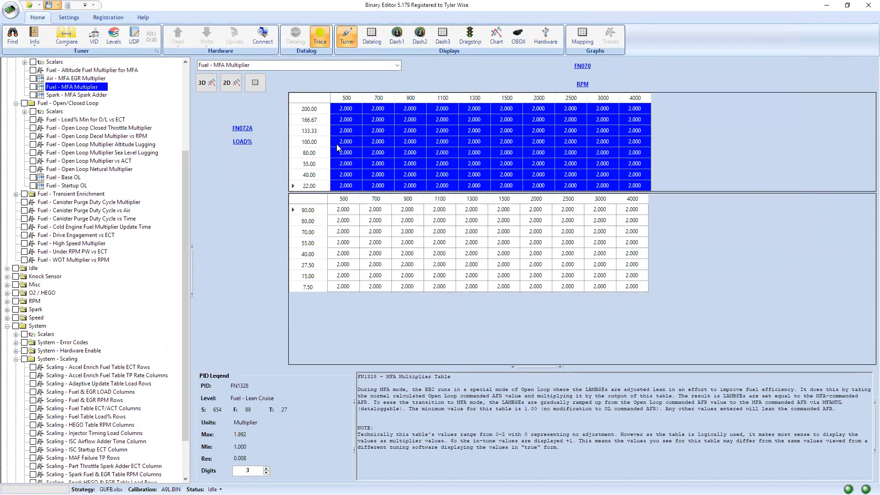
pyautogui.click(350, 112)
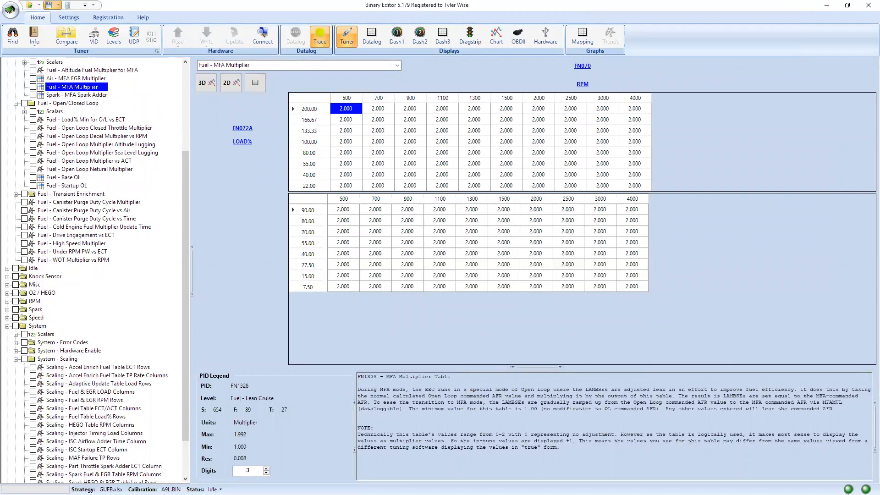
pyautogui.moveTo(452, 398); pyautogui.dragTo(609, 425)
pyautogui.click(592, 423)
pyautogui.click(346, 187)
pyautogui.moveTo(346, 187); pyautogui.dragTo(647, 109)
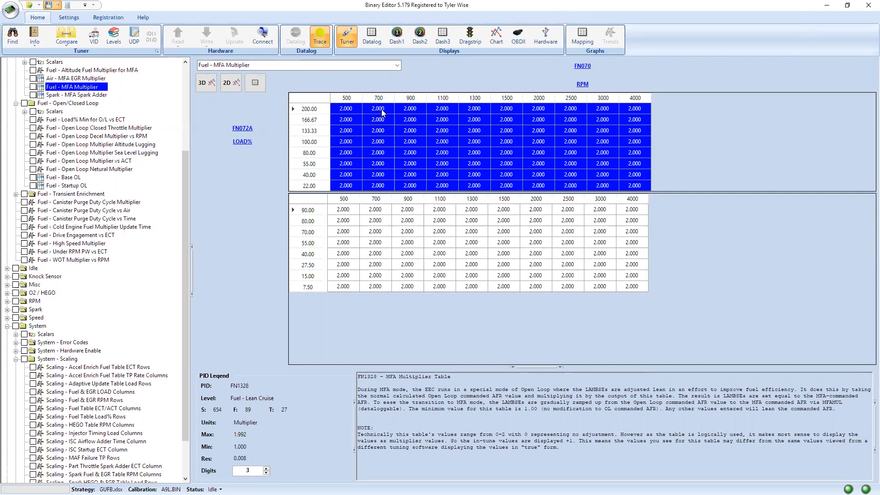
pyautogui.click(352, 110)
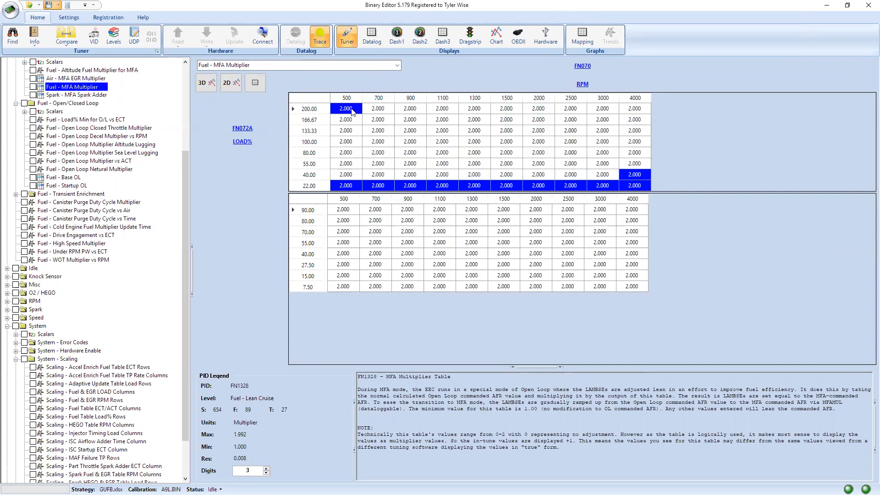
pyautogui.moveTo(642, 189); pyautogui.dragTo(330, 117)
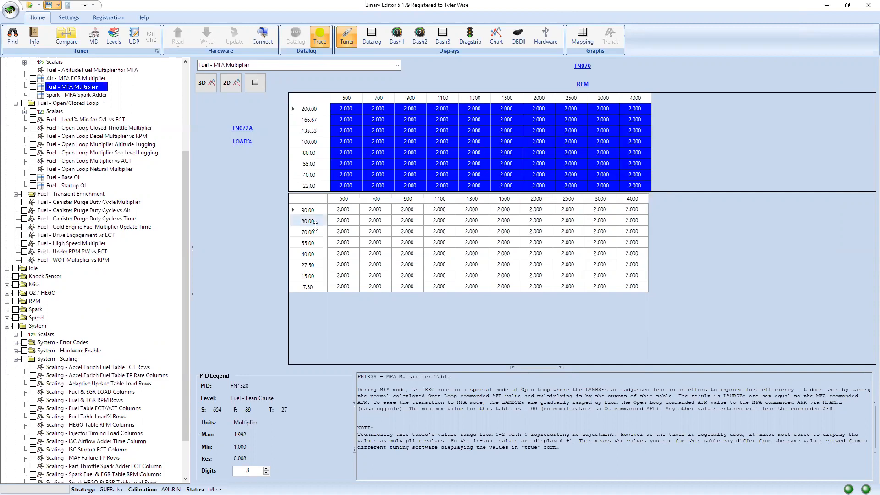
# Step: Return to the Fuel Table Load% Rows scaling function and review the FN1307 and FN1328 references in its description
pyautogui.scroll(-2, 75, 387)
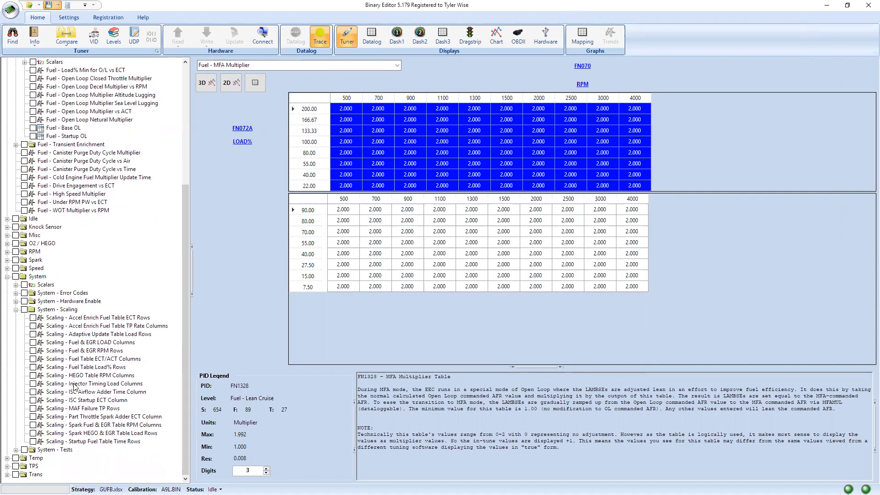
pyautogui.click(92, 367)
pyautogui.moveTo(416, 377); pyautogui.dragTo(464, 377)
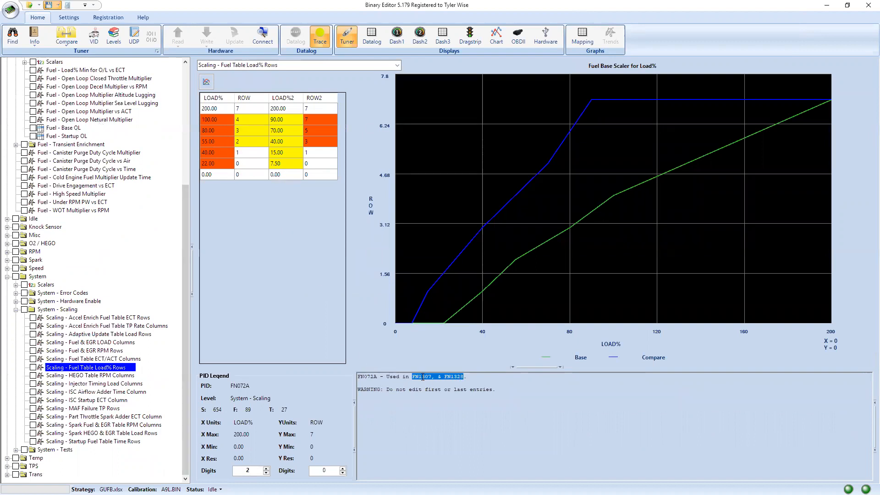
# Step: Copy the rebuilt table values in N3:W10 from Excel and paste them into Binary Editor's Fuel - Base OL table, starting at load 200.00, -30 degrees
pyautogui.click(65, 128)
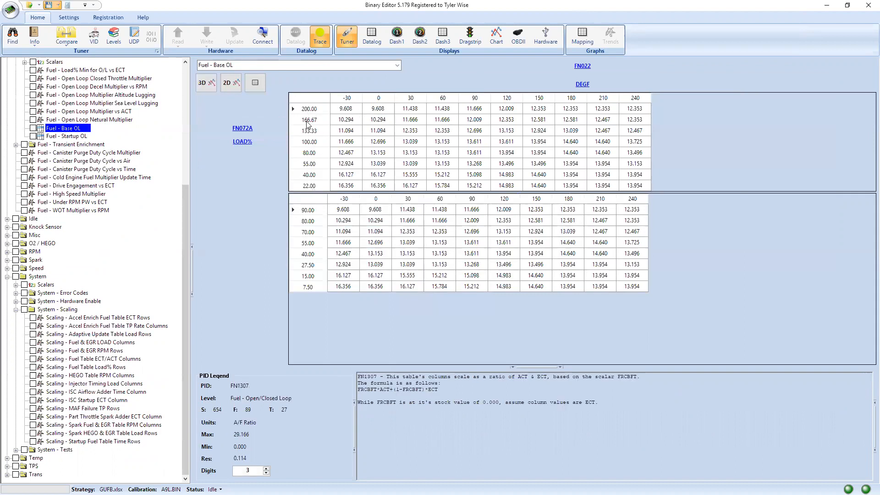
pyautogui.hotkey('alt', 'Tab')
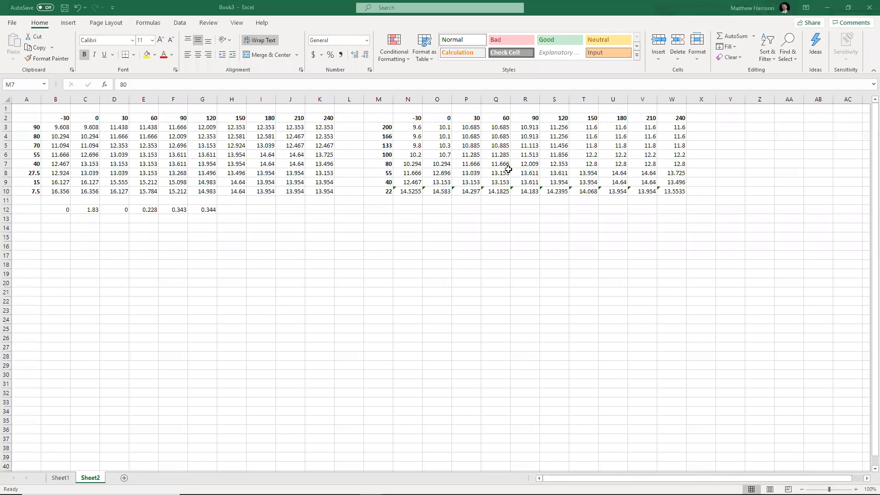
pyautogui.moveTo(416, 127); pyautogui.dragTo(666, 191)
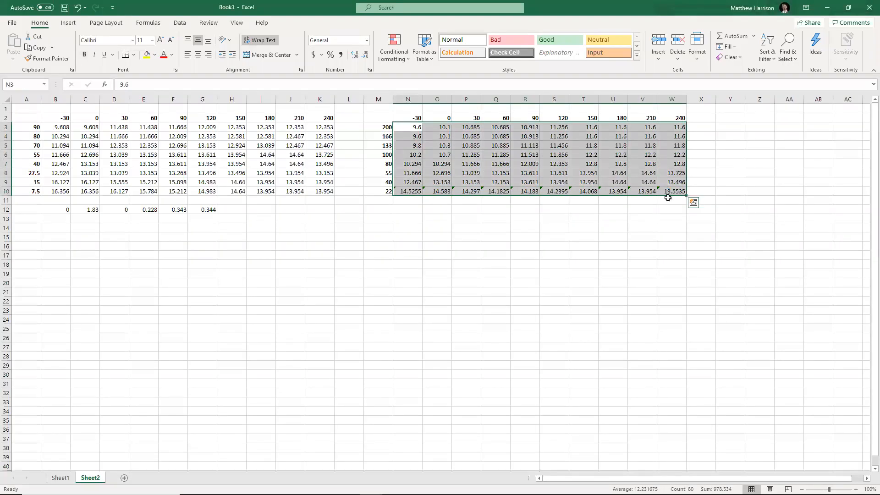
pyautogui.hotkey('ctrl', 'c')
pyautogui.hotkey('alt', 'Tab')
pyautogui.doubleClick(356, 109)
pyautogui.hotkey('ctrl', 'v')
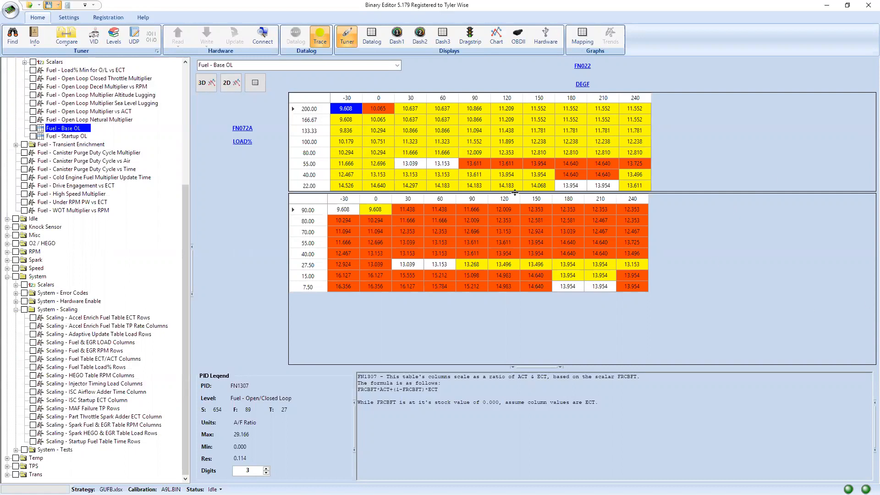
# Step: In the 22.00 load row of Fuel - Base OL, set the 210 and 180 degree cells to 14.640
pyautogui.click(603, 187)
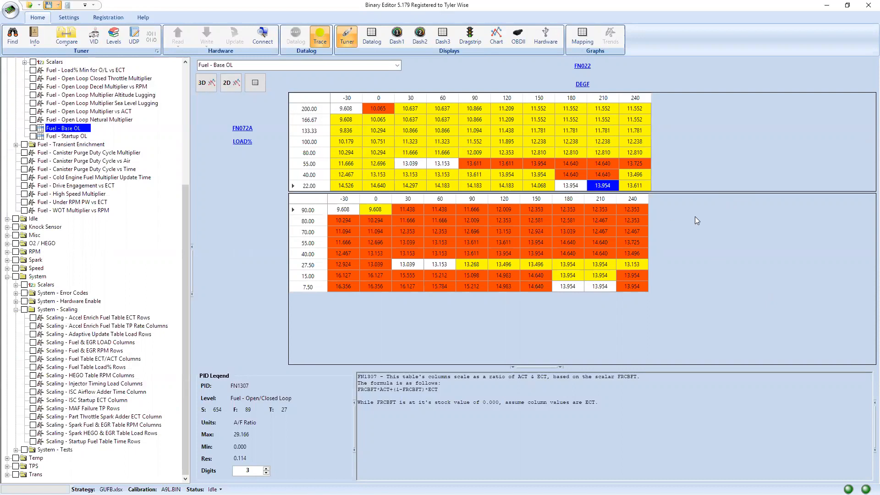
pyautogui.press('Left')
pyautogui.press('Left')
pyautogui.press('Right')
pyautogui.press('Right')
pyautogui.press('Left')
pyautogui.press('Left')
pyautogui.press('Right')
pyautogui.press('Up')
pyautogui.press('Down')
pyautogui.hotkey('ctrl', 'v')
pyautogui.press('Left')
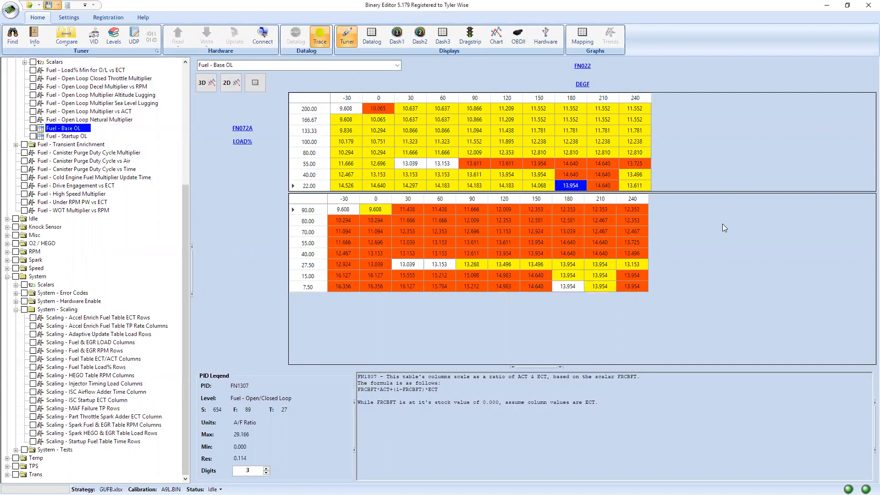
pyautogui.hotkey('ctrl', 'v')
pyautogui.press('Up')
pyautogui.press('Left')
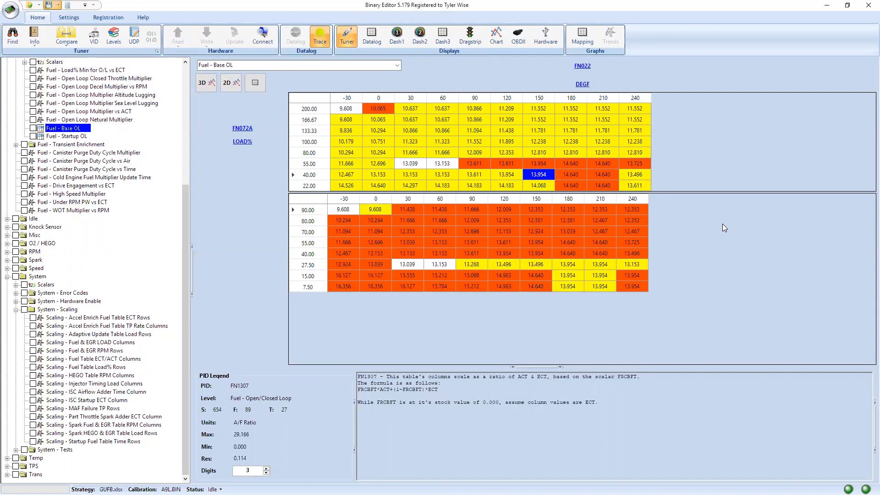
# Step: Set the 240 degree cells in the 22.00 and 40.00 load rows to 14.640
pyautogui.click(635, 186)
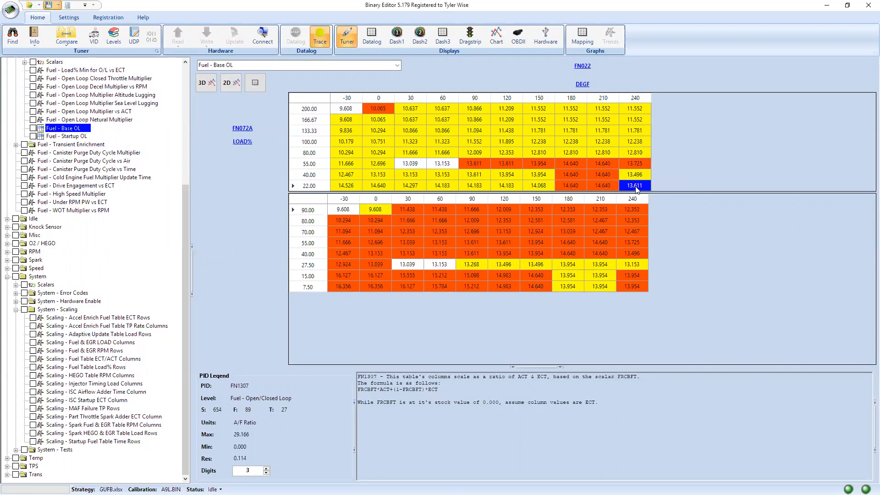
pyautogui.hotkey('ctrl', 'v')
pyautogui.press('Up')
pyautogui.hotkey('ctrl', 'v')
# Step: Set the 150 degree cells in the 22.00 and 40.00 load rows to 14.640
pyautogui.press('Down')
pyautogui.press('Left')
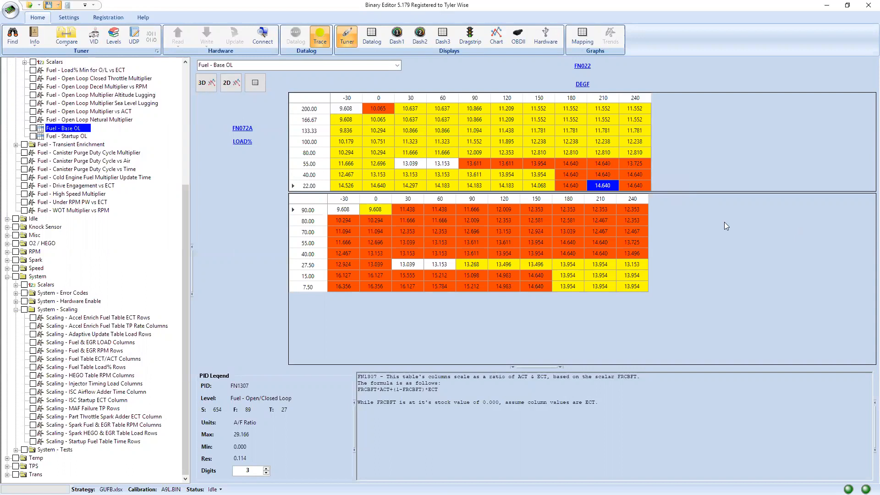
pyautogui.press('Left')
pyautogui.press('Left')
pyautogui.press('Up')
pyautogui.hotkey('ctrl', 'v')
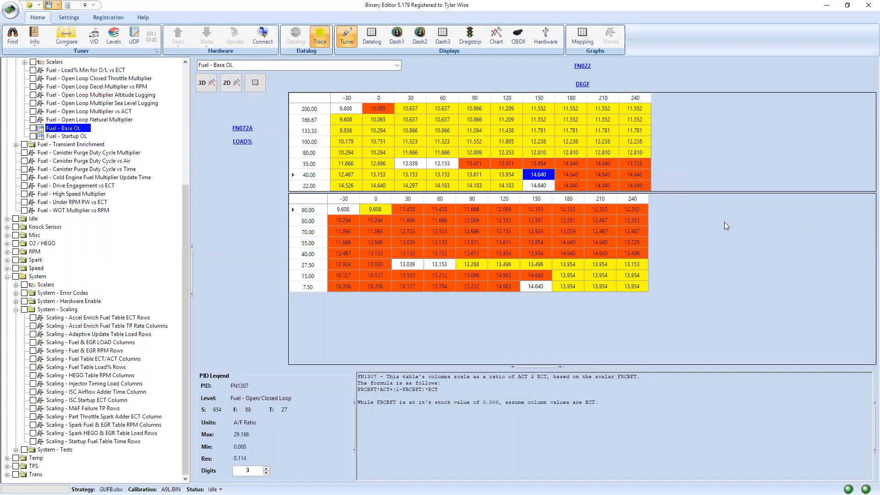
# Step: Set the 150 degree cell in the 55.00 load row to 14.640
pyautogui.press('Down')
pyautogui.press('Left')
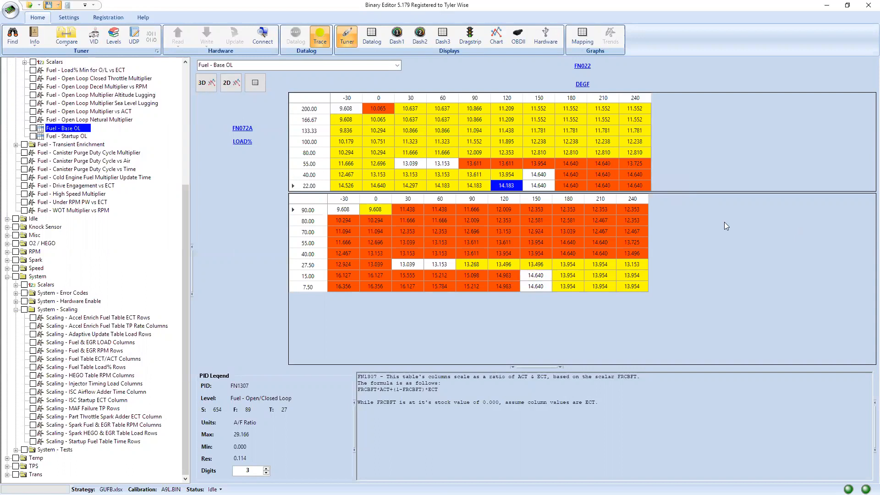
pyautogui.press('Up')
pyautogui.press('Right')
pyautogui.press('Up')
pyautogui.hotkey('ctrl', 'v')
pyautogui.press('Down')
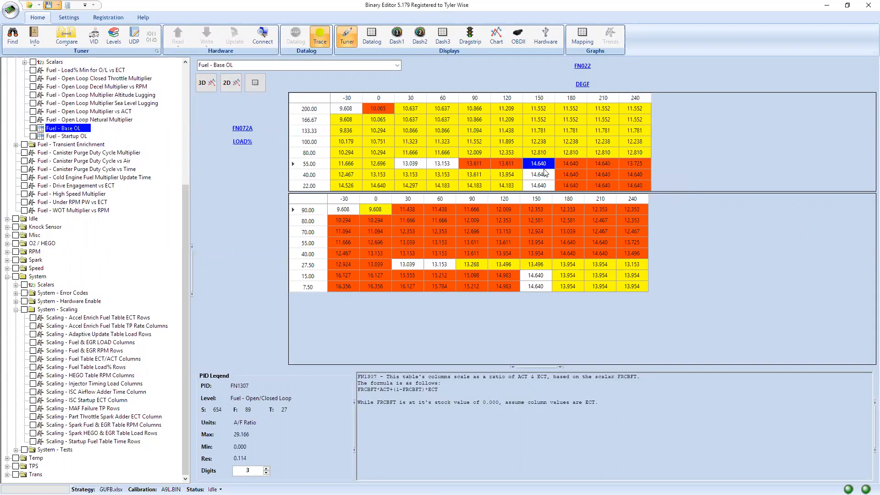
# Step: Set the 150 degree cell in the 80.00 load row of Fuel - Base OL to 13.039
pyautogui.moveTo(538, 164); pyautogui.dragTo(604, 184)
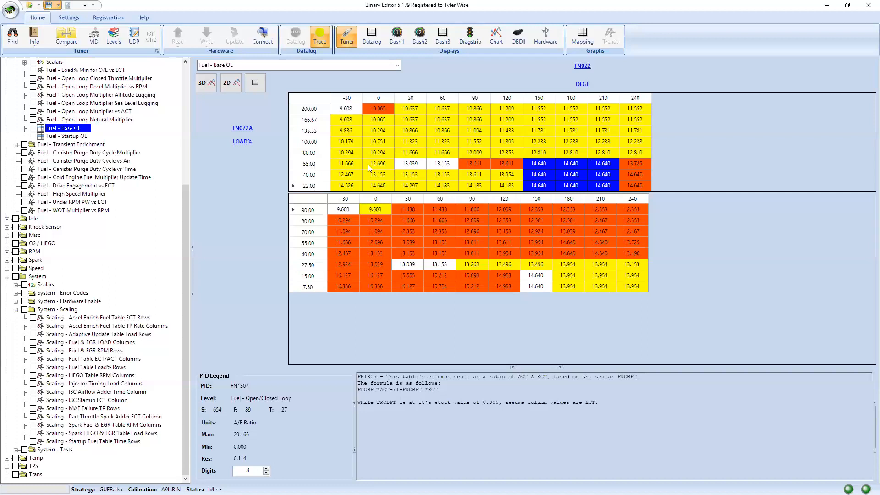
pyautogui.click(541, 154)
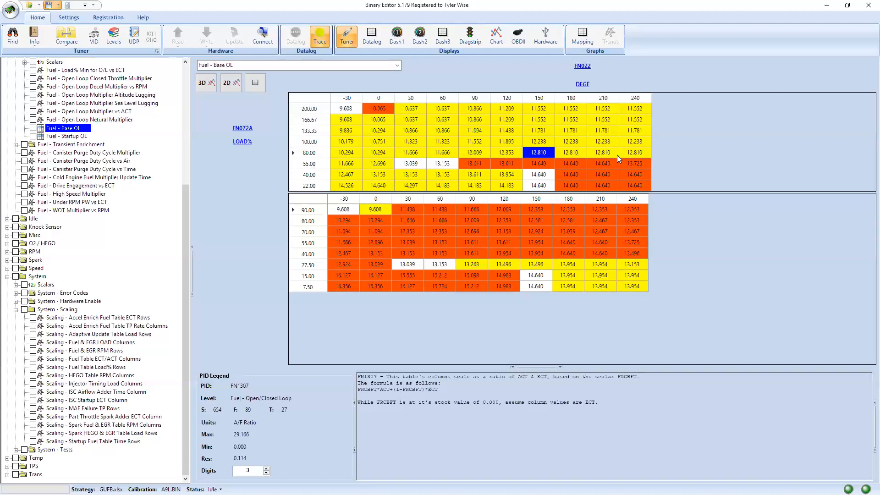
pyautogui.moveTo(551, 153); pyautogui.dragTo(546, 152)
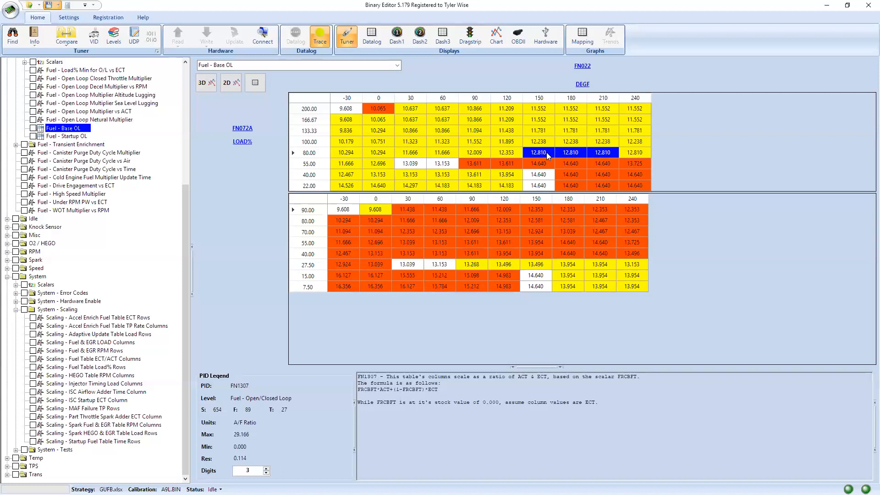
pyautogui.moveTo(548, 152)
pyautogui.doubleClick(545, 153)
pyautogui.moveTo(555, 150); pyautogui.dragTo(540, 151)
pyautogui.click(534, 154)
pyautogui.write('13')
pyautogui.press('Return')
# Step: Copy 13.039 into the 180, 210 and 240 degree cells of the 80.00 load row
pyautogui.press('Up')
pyautogui.press('Right')
pyautogui.hotkey('ctrl', 'v')
pyautogui.press('Right')
pyautogui.hotkey('ctrl', 'v')
pyautogui.press('Right')
# Step: Set the 150 degree cell in the 100.00 load row to 12.467
pyautogui.press('Up')
pyautogui.press('Left')
pyautogui.press('Left')
pyautogui.press('Left')
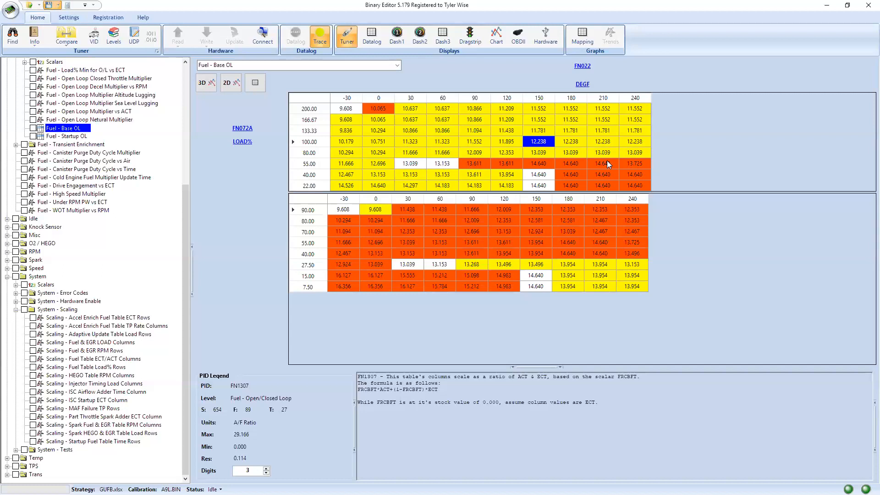
pyautogui.write('12.467')
pyautogui.press('Return')
pyautogui.press('Up')
# Step: Copy 12.467 into the 180, 210 and 240 degree cells of the 100.00 load row
pyautogui.press('Right')
pyautogui.press('Right')
pyautogui.press('Right')
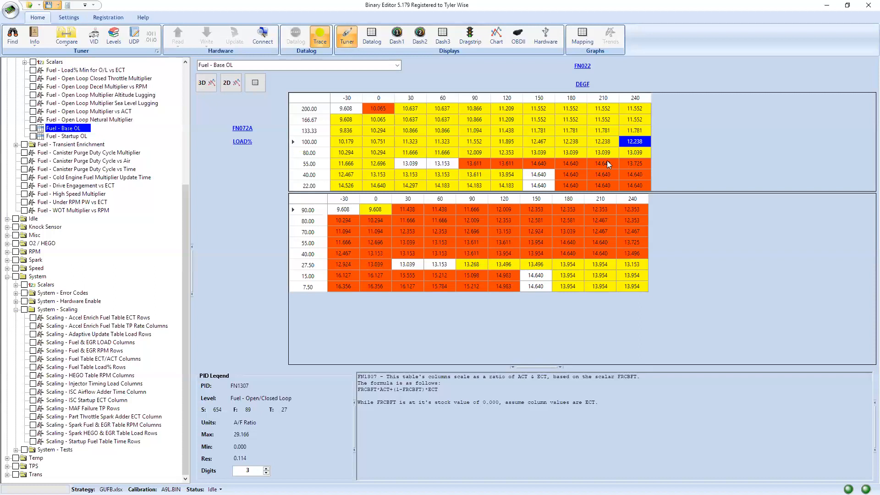
pyautogui.press('Left')
pyautogui.press('Left')
pyautogui.press('Left')
pyautogui.press('Return')
pyautogui.press('Up')
pyautogui.press('Right')
pyautogui.hotkey('ctrl', 'v')
pyautogui.press('Right')
pyautogui.hotkey('ctrl', 'v')
pyautogui.press('Right')
pyautogui.hotkey('ctrl', 'v')
pyautogui.press('Up')
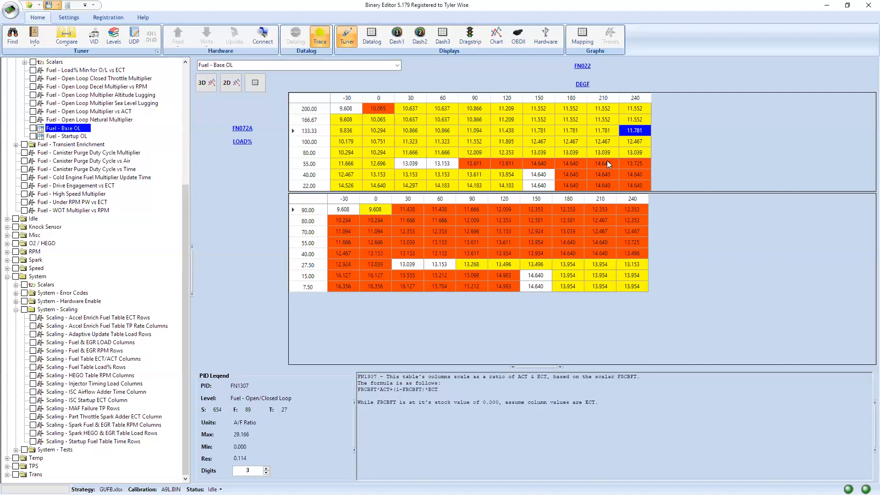
# Step: Review the whole Fuel - Base OL table, focusing on its 150 to 240 degree cells in the higher load rows
pyautogui.moveTo(543, 117)
pyautogui.mouseDown()
pyautogui.moveTo(637, 119)
pyautogui.moveTo(640, 110)
pyautogui.mouseUp()
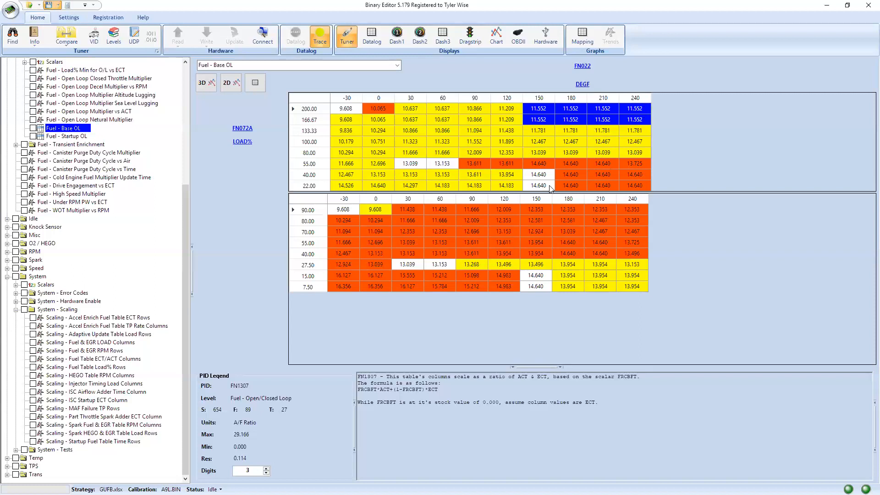
pyautogui.click(547, 150)
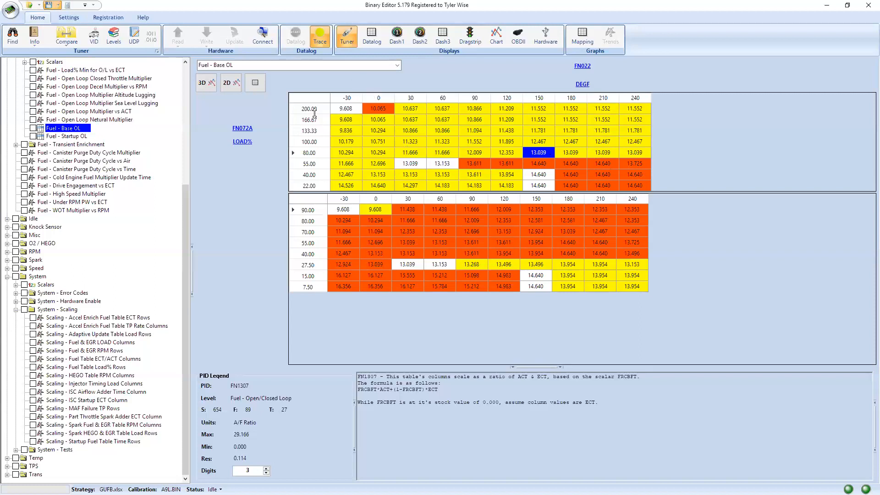
pyautogui.moveTo(346, 108); pyautogui.dragTo(644, 259)
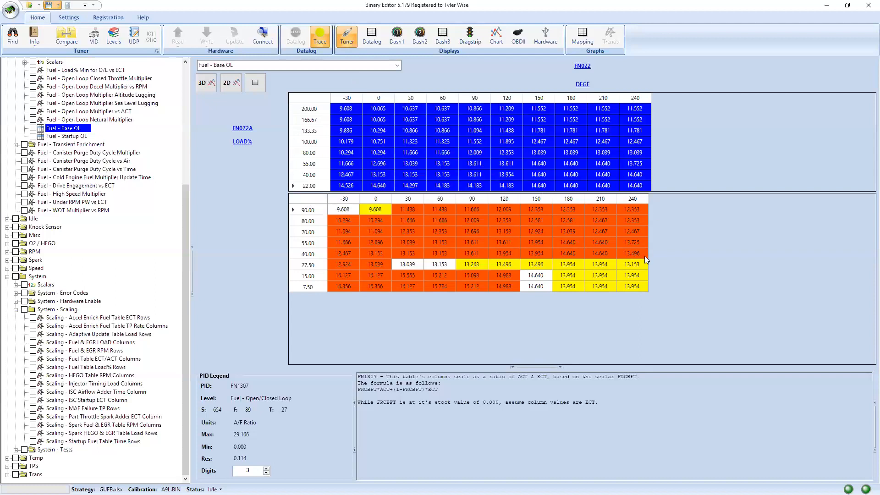
pyautogui.click(594, 174)
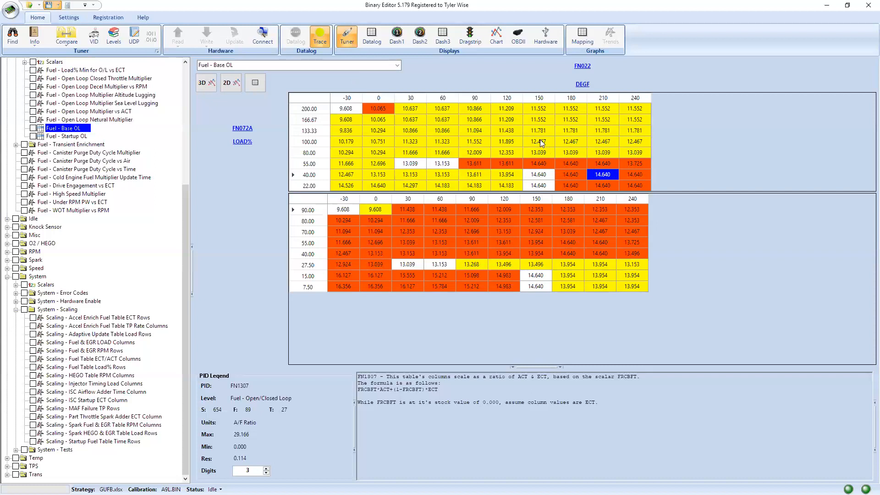
pyautogui.moveTo(540, 141); pyautogui.dragTo(618, 177)
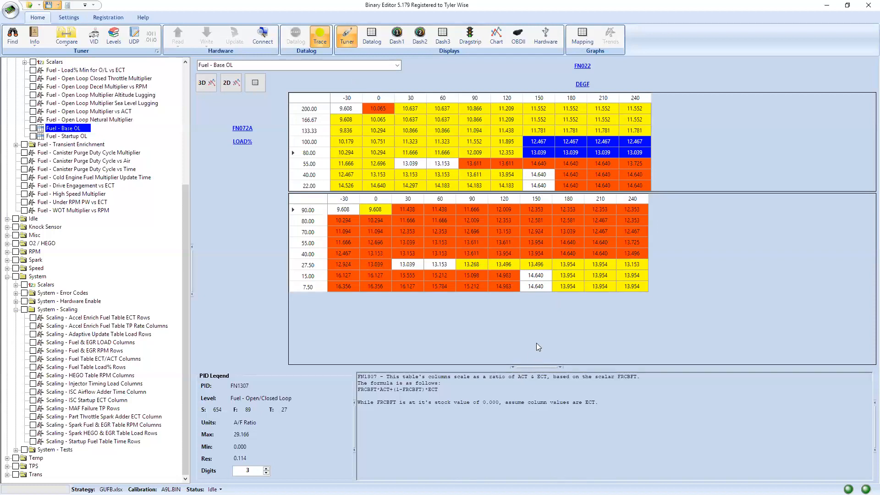
# Step: Examine the Fuel - Injector scalars, the Injector Breakpoint function and the Injector Offset vs Battery Voltage function
pyautogui.moveTo(187, 209); pyautogui.dragTo(203, 103)
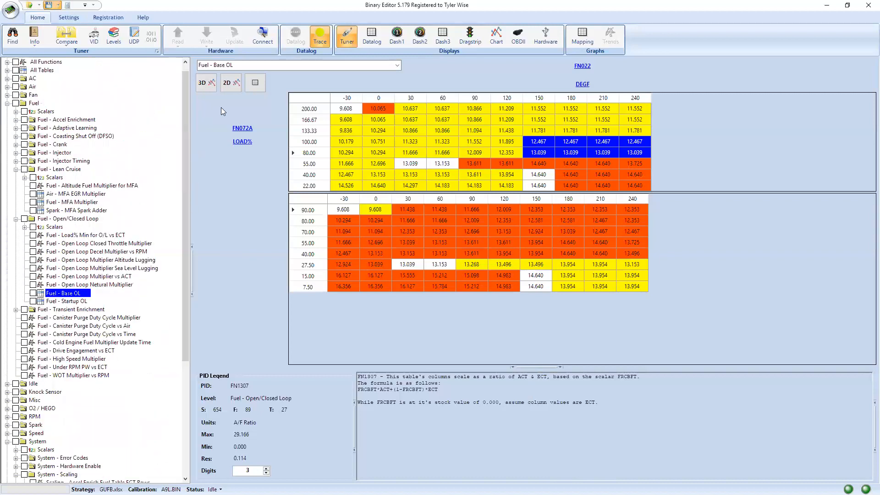
pyautogui.click(16, 152)
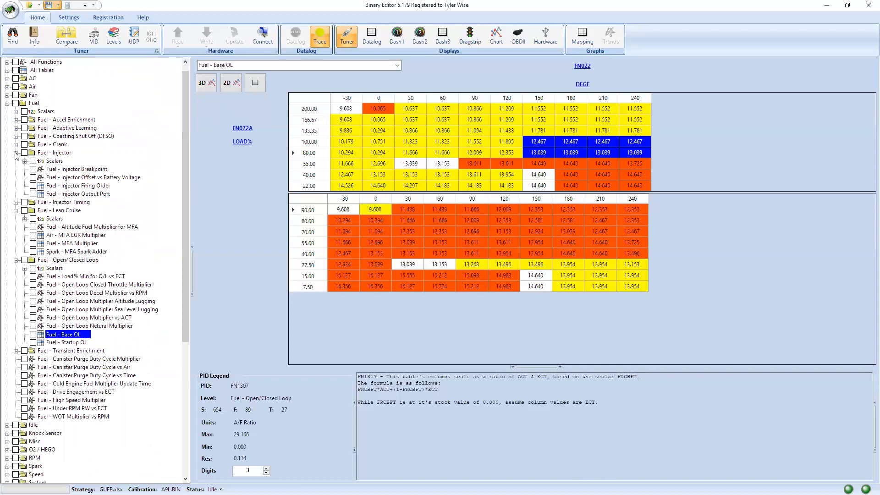
pyautogui.click(58, 162)
pyautogui.moveTo(392, 90)
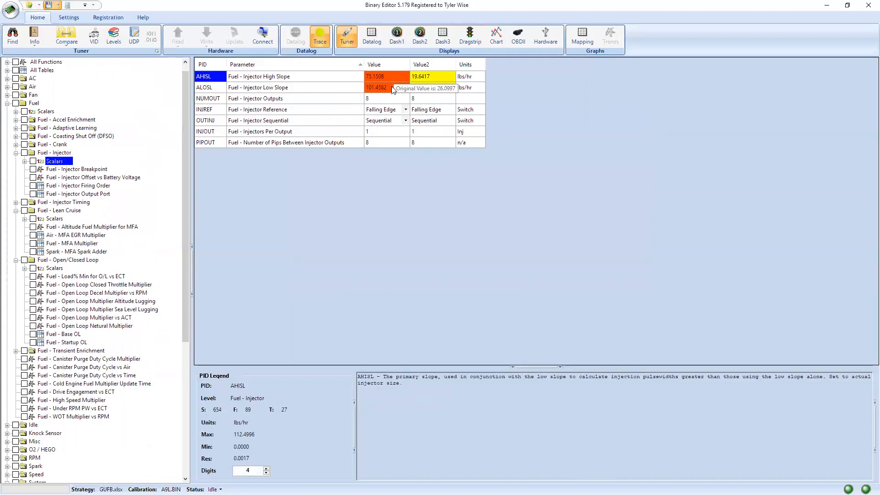
pyautogui.click(79, 170)
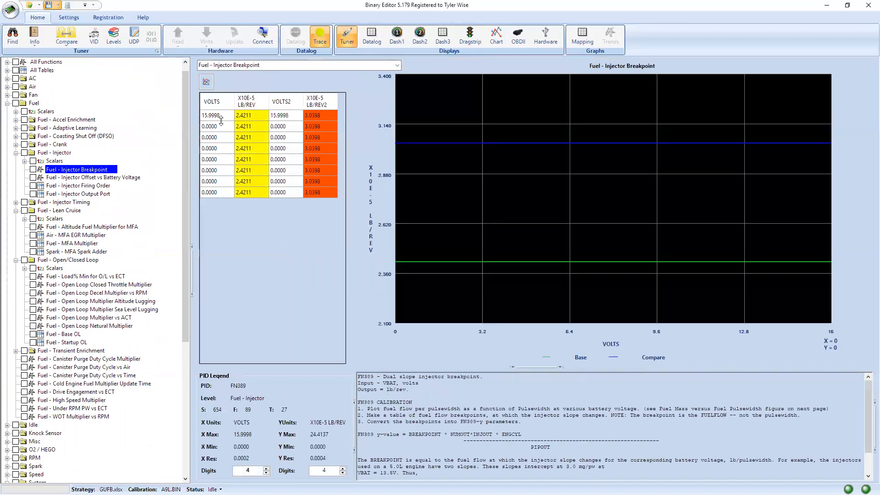
pyautogui.press('Down')
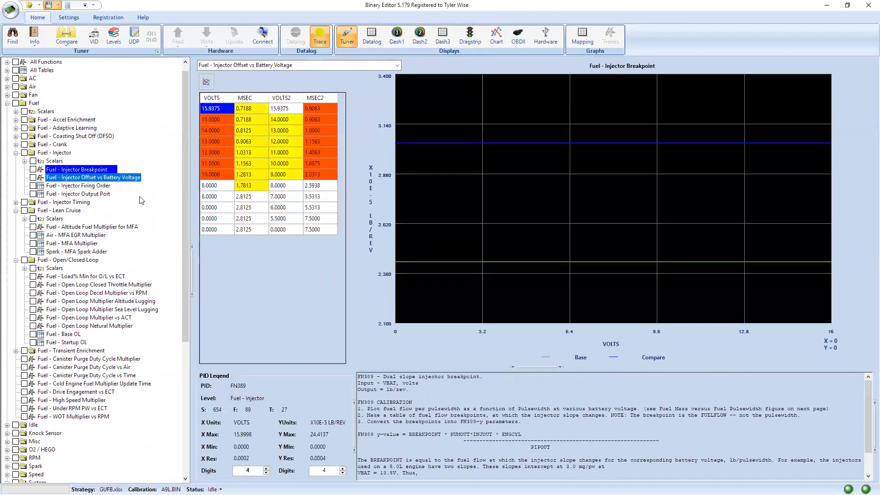
pyautogui.moveTo(264, 131)
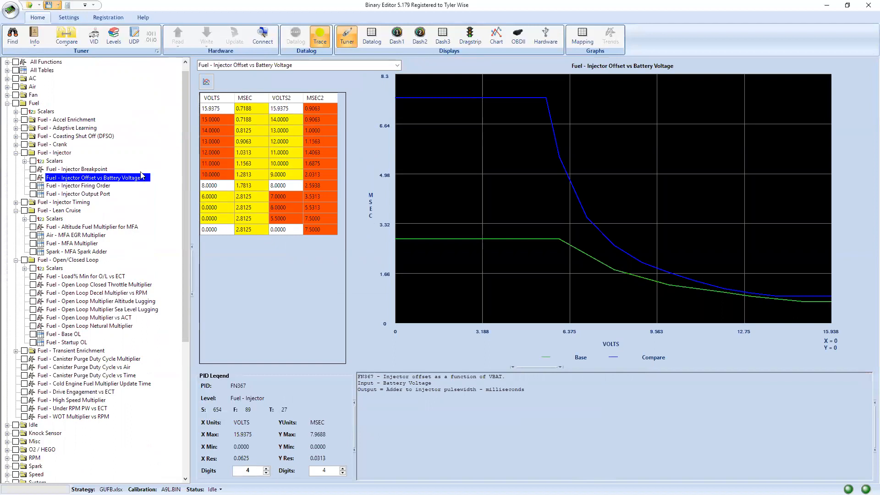
# Step: Open Fuel - Cranking Pulsewidth vs ECT and examine its MSEC values against the comparison calibration
pyautogui.click(16, 144)
pyautogui.click(77, 162)
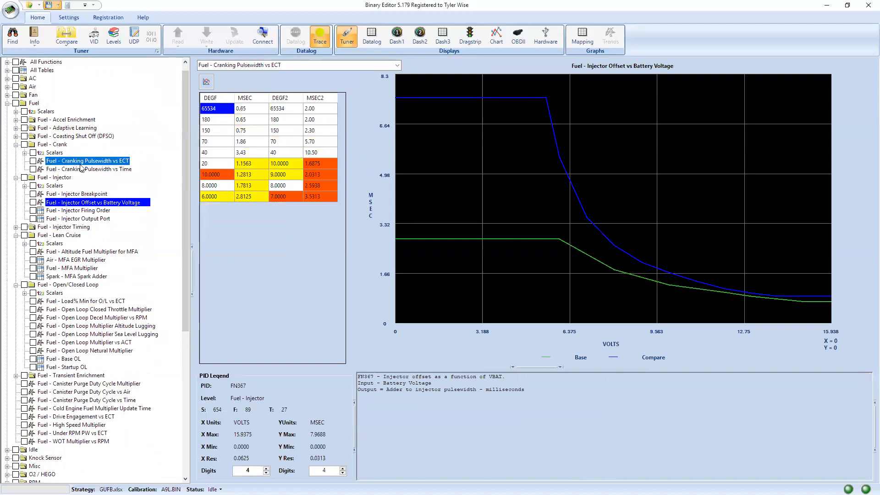
pyautogui.moveTo(251, 109); pyautogui.dragTo(252, 197)
pyautogui.doubleClick(255, 109)
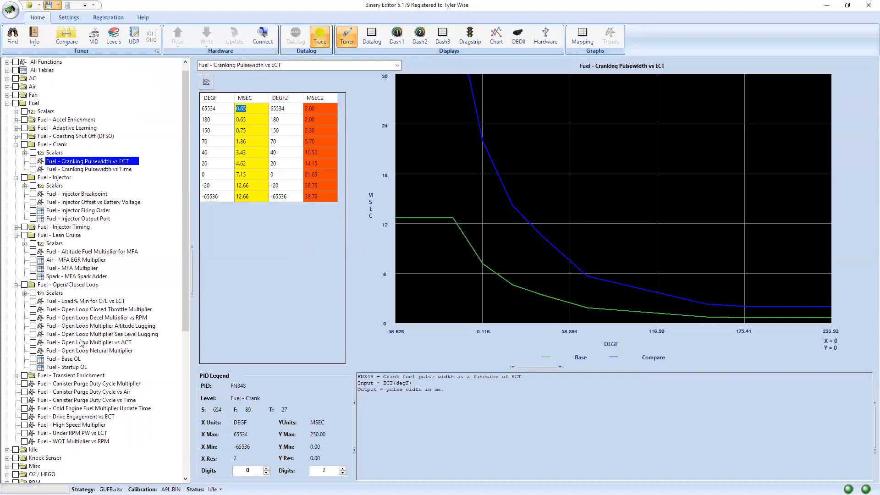
# Step: Return to Fuel - Base OL and review the 120 to 240 degree cells across the high and low load rows
pyautogui.click(16, 145)
pyautogui.click(16, 153)
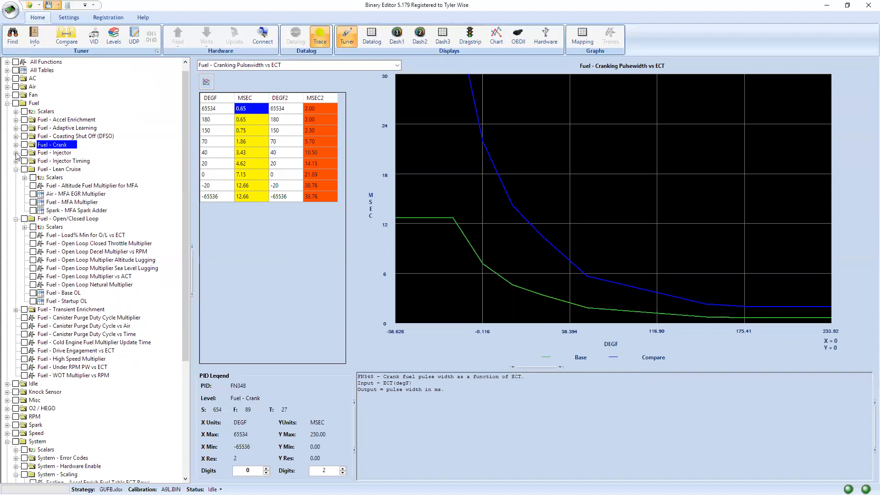
pyautogui.click(73, 294)
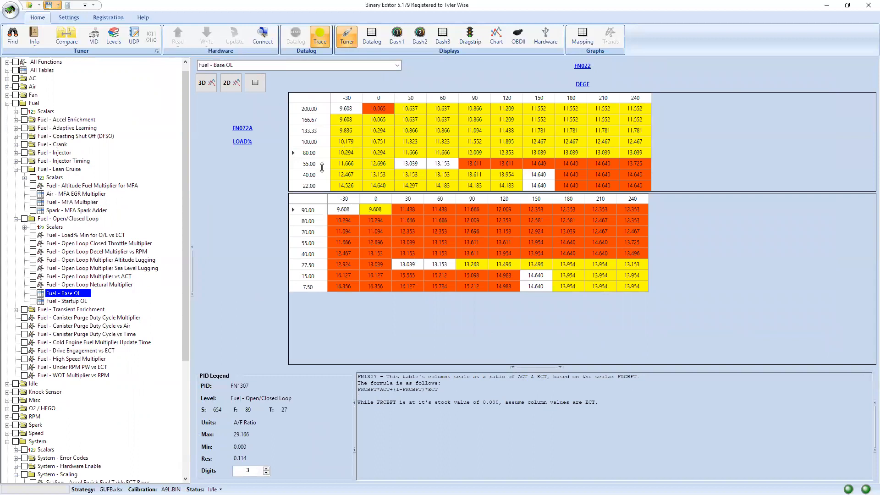
pyautogui.moveTo(541, 108); pyautogui.dragTo(631, 131)
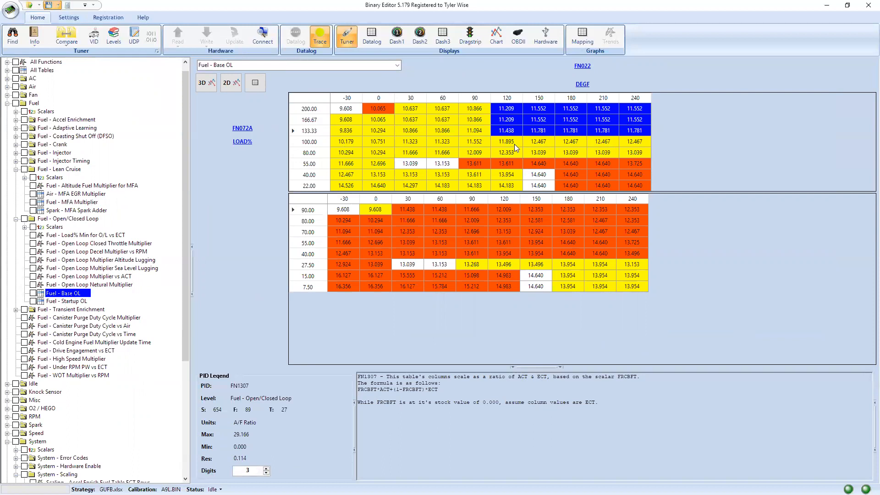
pyautogui.moveTo(515, 145); pyautogui.dragTo(645, 156)
pyautogui.moveTo(541, 175); pyautogui.dragTo(641, 195)
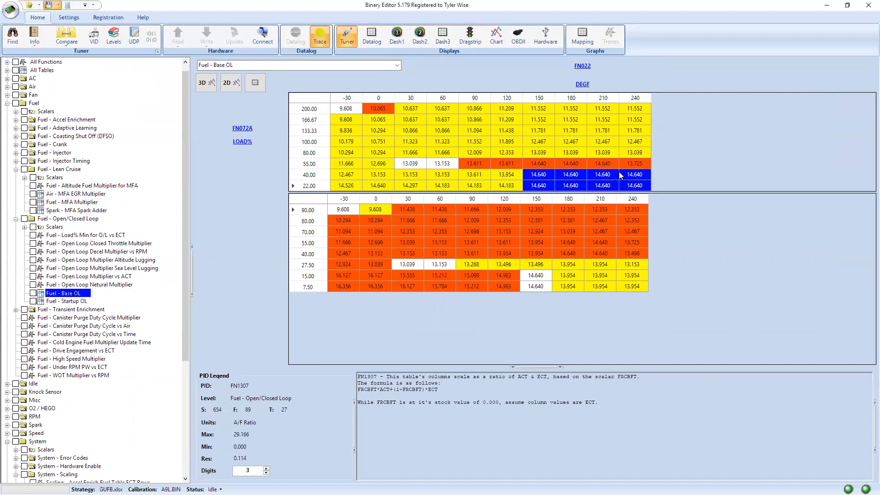
pyautogui.moveTo(618, 178)
# Step: Examine the multipliers in Fuel - WOT Multiplier vs RPM and in Fuel - Open Loop Multiplier vs ACT, including its description
pyautogui.click(99, 375)
pyautogui.moveTo(257, 109); pyautogui.dragTo(259, 200)
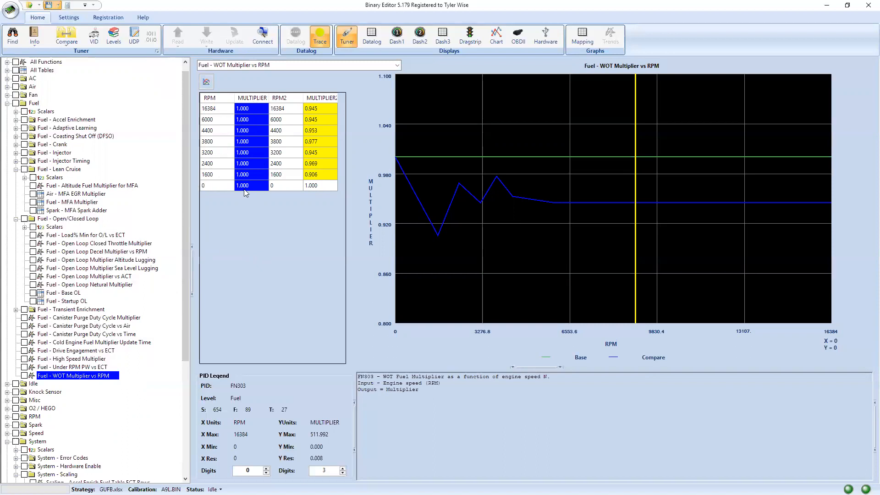
pyautogui.click(93, 278)
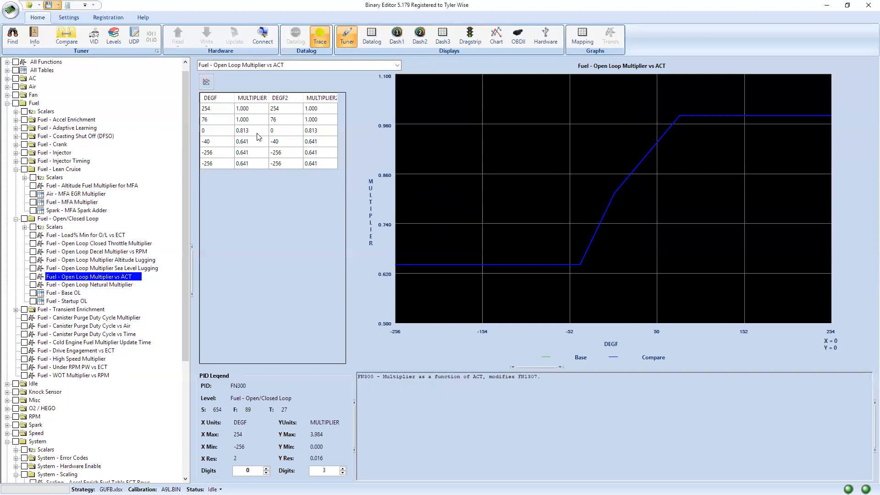
pyautogui.click(257, 132)
pyautogui.moveTo(259, 139); pyautogui.dragTo(255, 139)
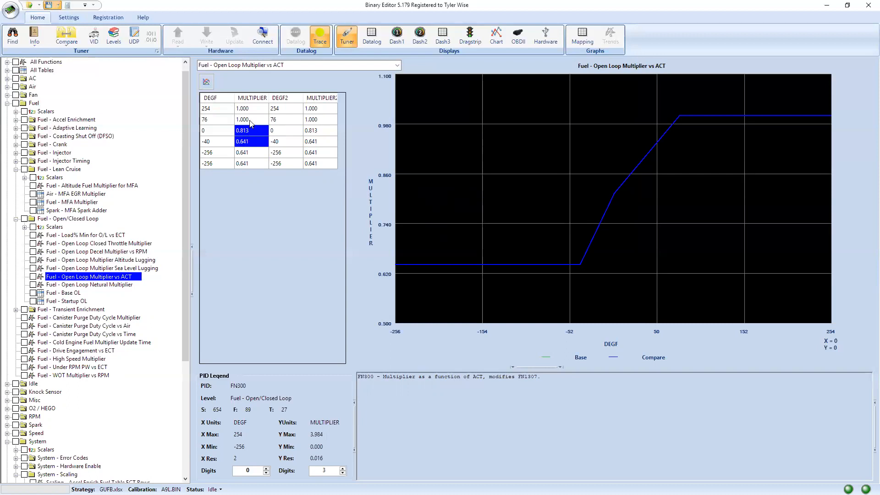
pyautogui.doubleClick(529, 377)
# Step: Compare the Fuel - Base OL table with the 0 degree multiplier in Fuel - Open Loop Multiplier vs ACT
pyautogui.click(65, 293)
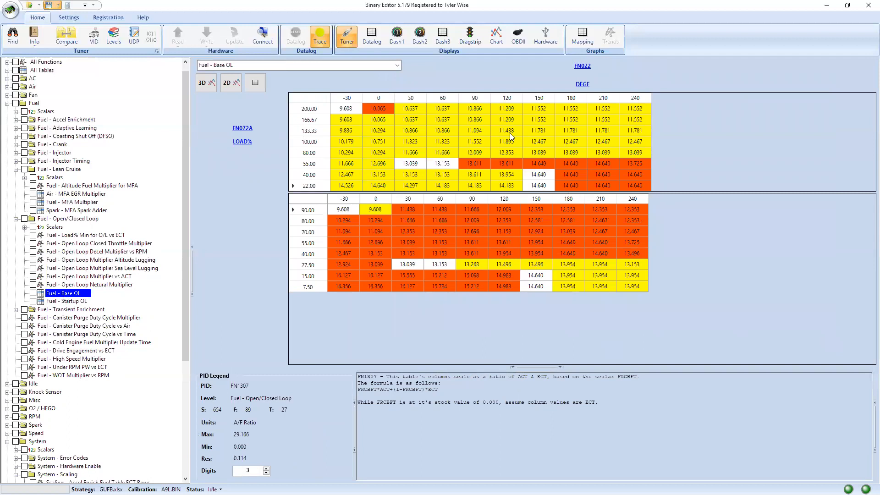
pyautogui.moveTo(482, 163)
pyautogui.click(113, 277)
pyautogui.click(251, 131)
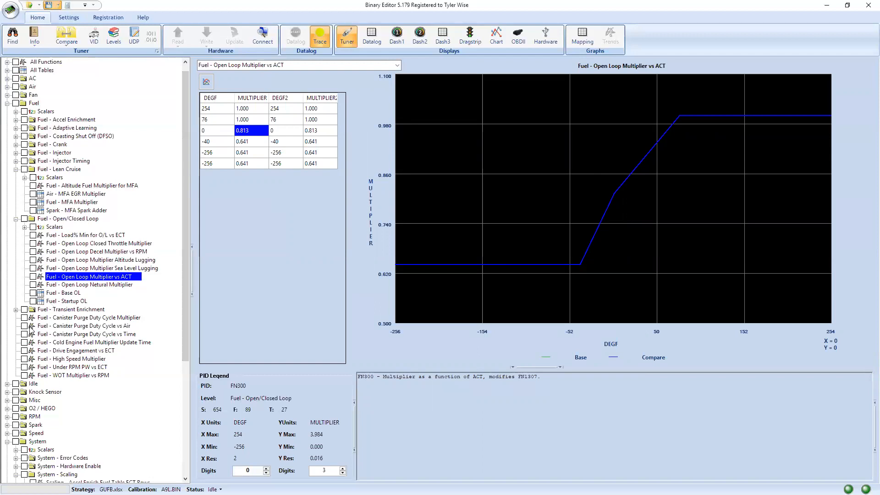
pyautogui.click(67, 294)
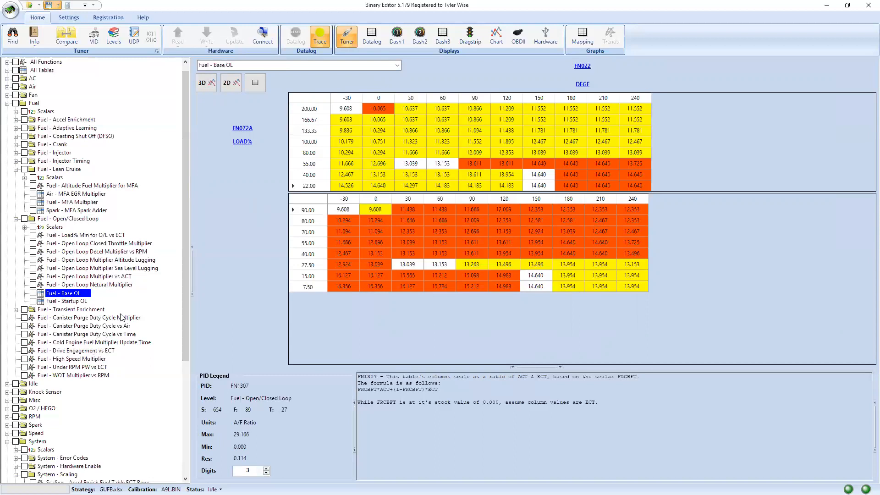
pyautogui.click(114, 277)
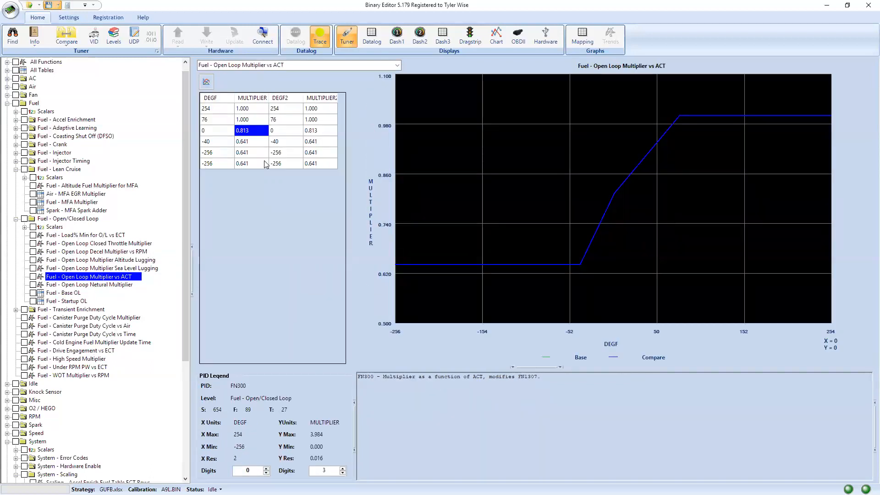
# Step: Inspect the 0 and 76 degree rows of Fuel - Open Loop Multiplier vs ACT
pyautogui.click(221, 133)
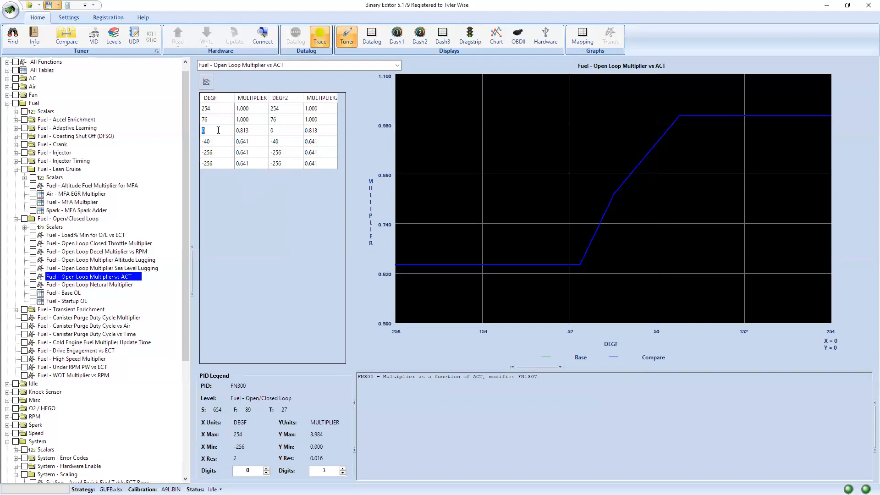
pyautogui.click(237, 134)
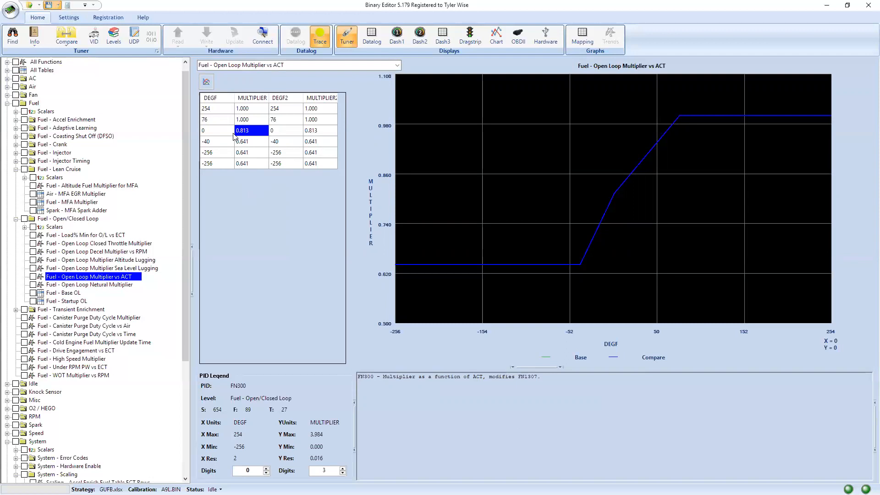
pyautogui.click(216, 136)
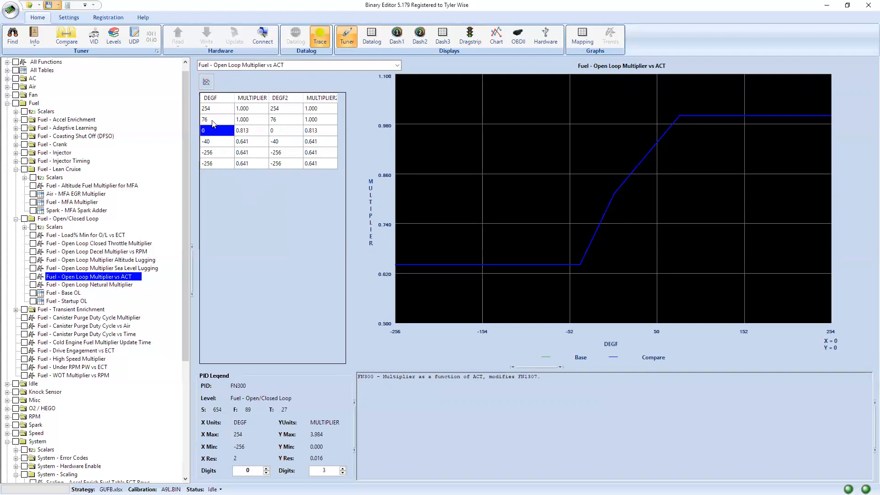
pyautogui.click(213, 122)
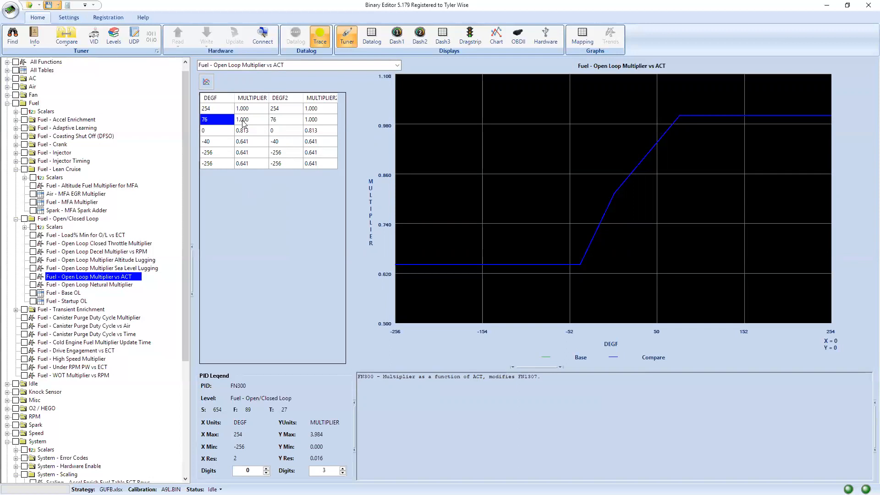
pyautogui.click(210, 122)
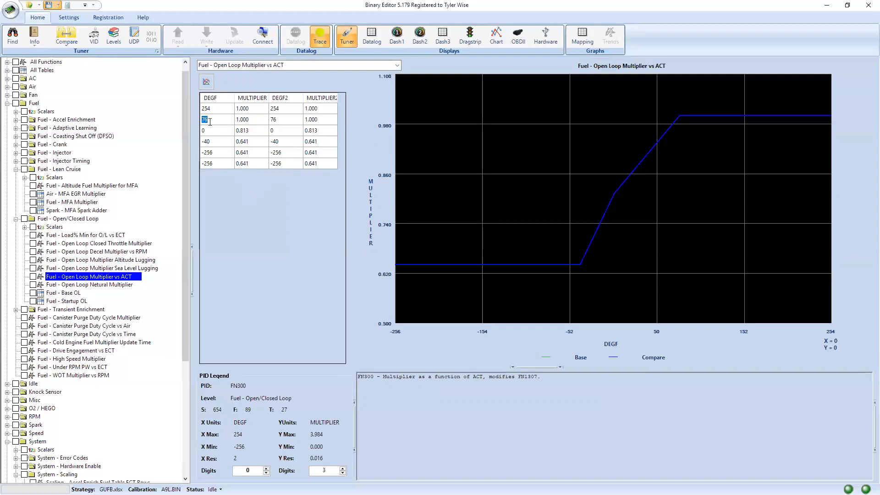
# Step: Compare the 0 and -40 degree multipliers in Fuel - Open Loop Multiplier vs ACT with the -30 to 60 degree cells of Fuel - Base OL
pyautogui.click(245, 132)
pyautogui.moveTo(216, 132); pyautogui.dragTo(245, 133)
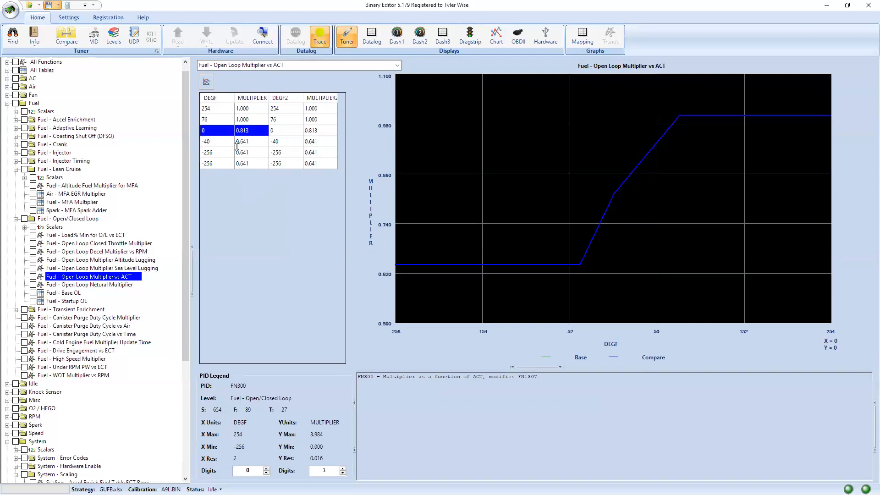
pyautogui.click(247, 132)
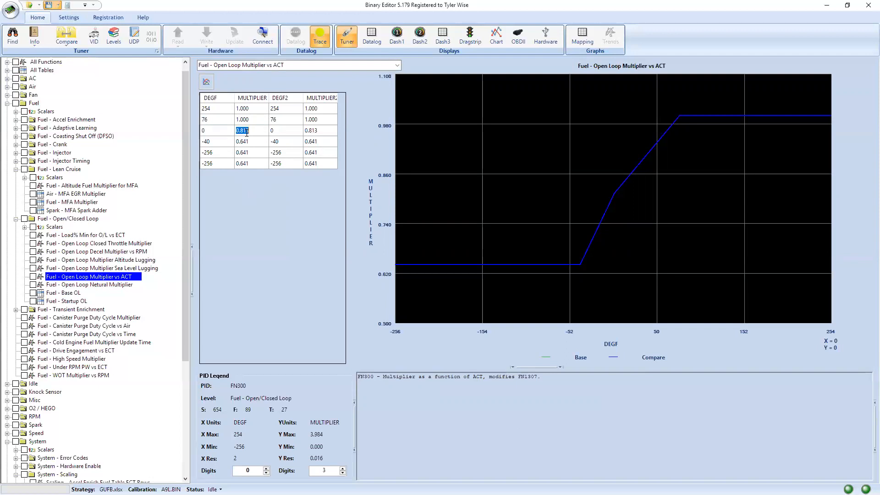
pyautogui.click(214, 134)
pyautogui.click(249, 143)
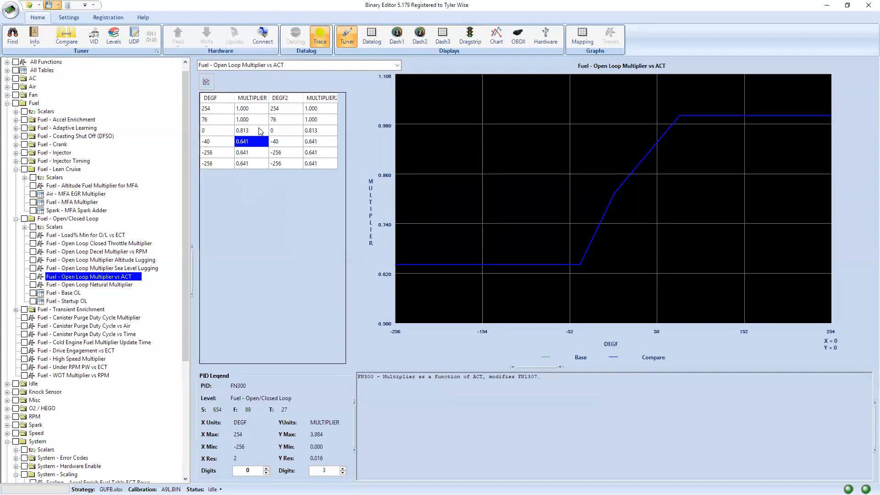
pyautogui.click(255, 133)
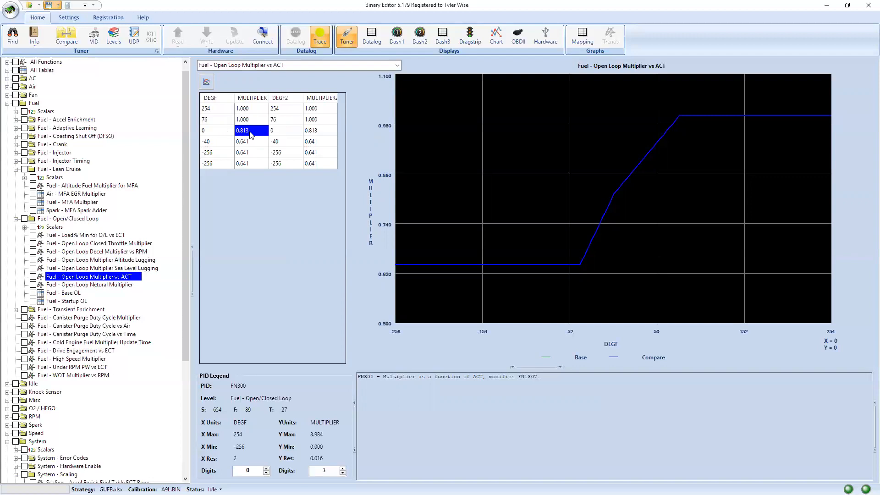
pyautogui.click(250, 134)
pyautogui.click(76, 293)
pyautogui.moveTo(349, 114); pyautogui.dragTo(436, 183)
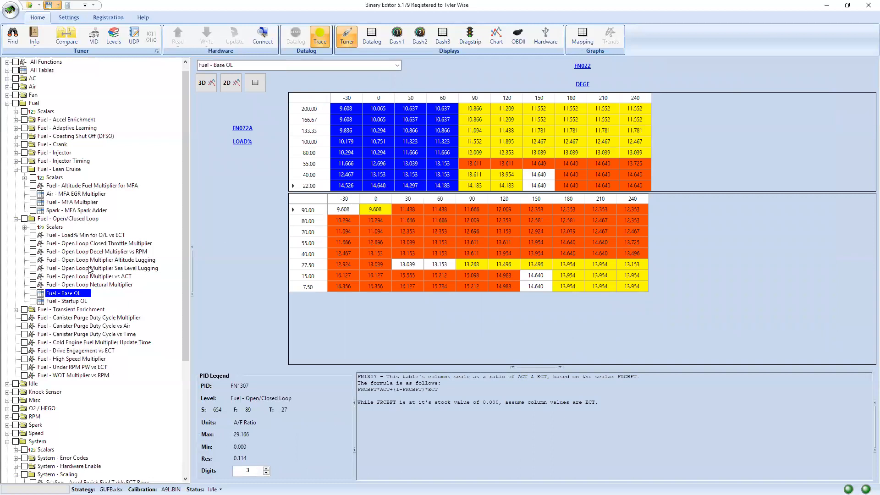
# Step: Set the 0 degree multiplier in Fuel - Open Loop Multiplier vs ACT to 1, and return to the Fuel - Base OL table
pyautogui.click(106, 276)
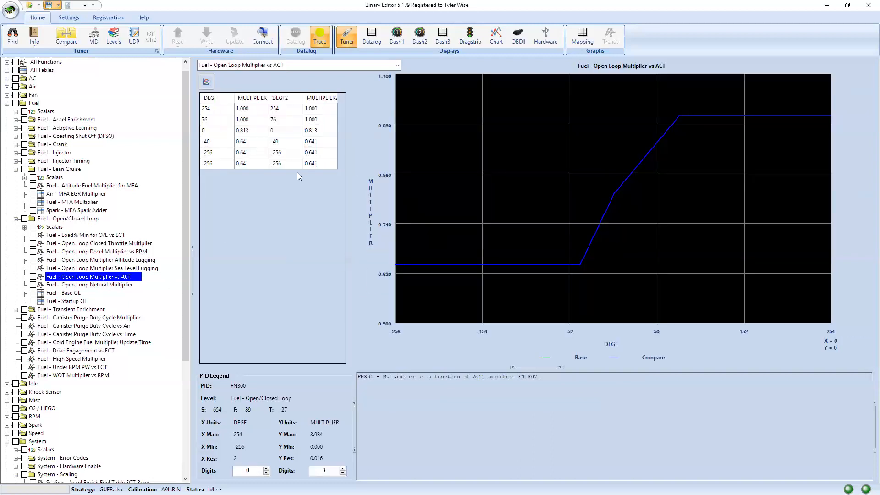
pyautogui.doubleClick(247, 132)
pyautogui.write('1')
pyautogui.press('Return')
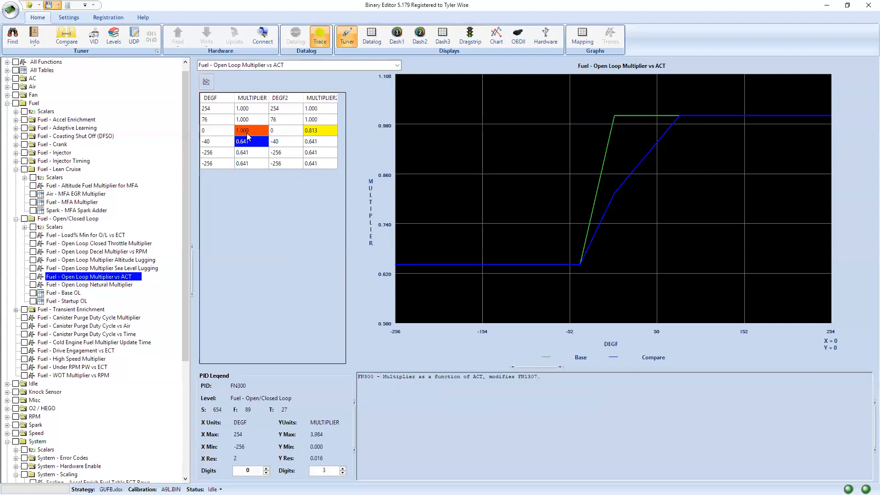
pyautogui.click(68, 294)
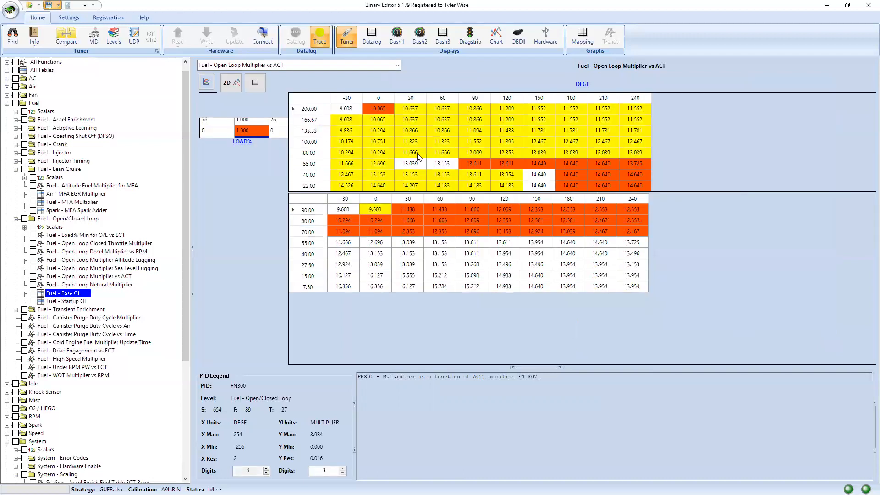